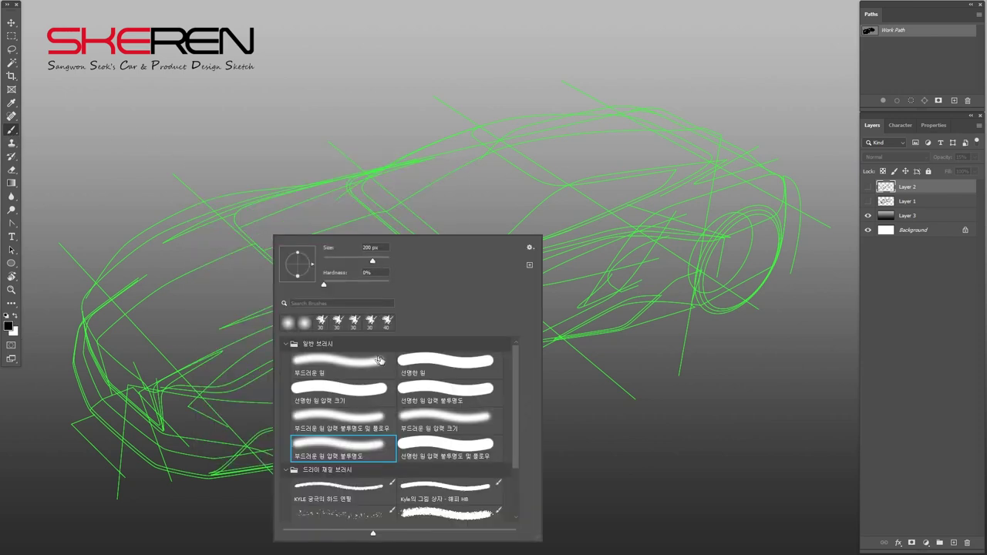
Step: Stroke the car's green construction path as thin black lines with a hard round brush on new Layer 4
{"action": "left_click", "coordinate": [423, 375]}
{"action": "left_click", "coordinate": [954, 542]}
{"action": "left_click", "coordinate": [869, 215]}
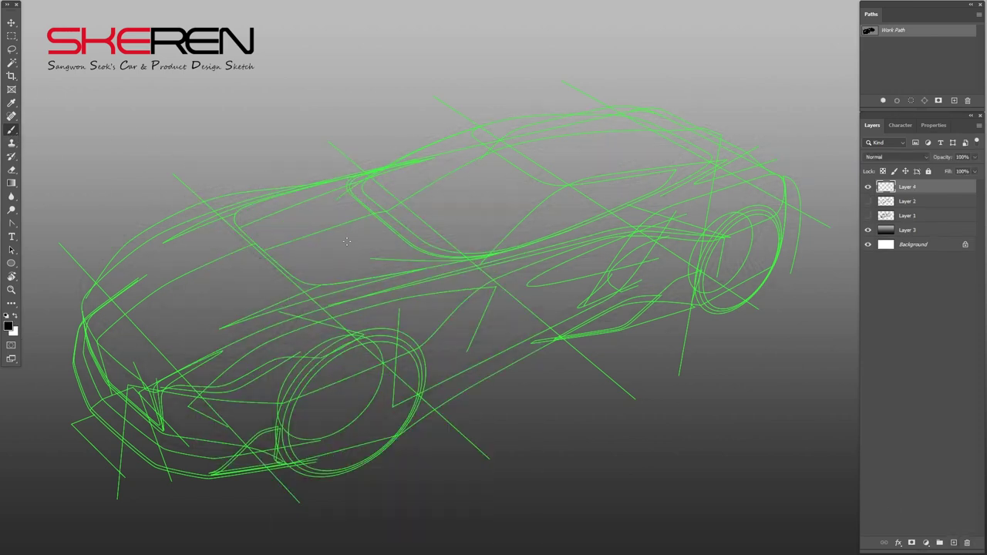
{"action": "left_click", "coordinate": [898, 102]}
{"action": "left_click", "coordinate": [913, 83]}
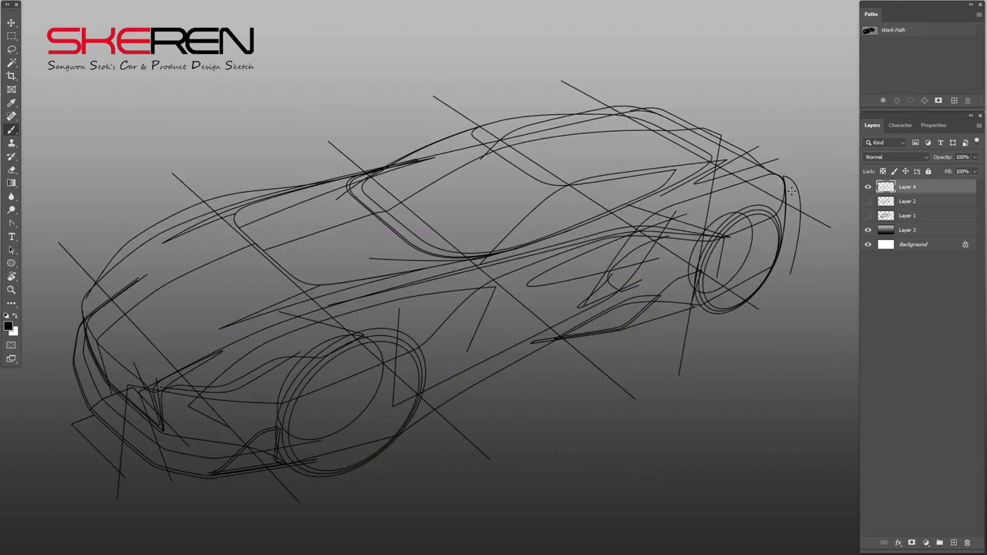
{"action": "left_click", "coordinate": [953, 542]}
{"action": "left_click", "coordinate": [893, 30]}
Step: Fill the car body outline with mid grey
{"action": "key", "text": "ctrl+Return"}
{"action": "left_click", "coordinate": [9, 327]}
{"action": "left_click", "coordinate": [440, 308]}
{"action": "left_click", "coordinate": [670, 263]}
{"action": "key", "text": "alt+BackSpace"}
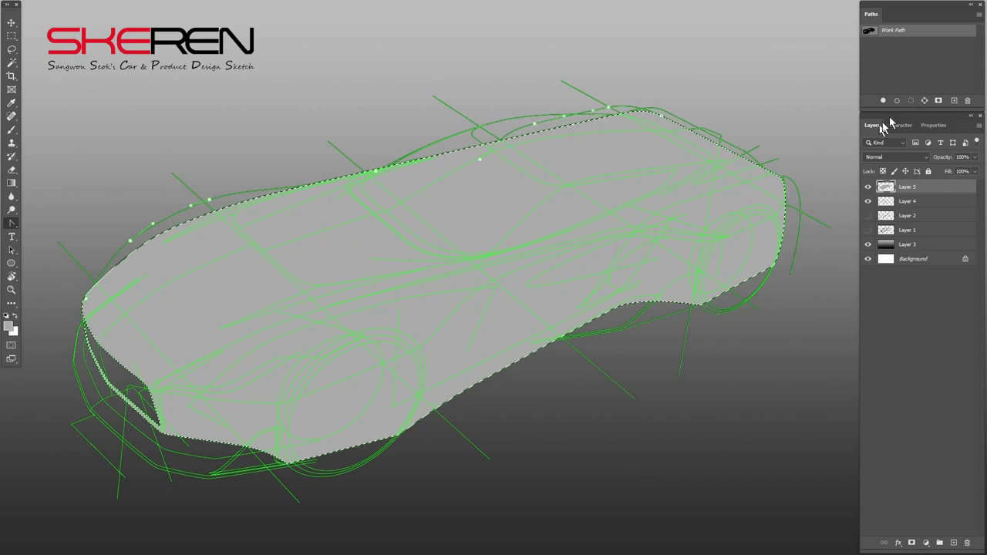
Step: Fill the cabin window area with dark grey for the glass
{"action": "left_click", "coordinate": [909, 83]}
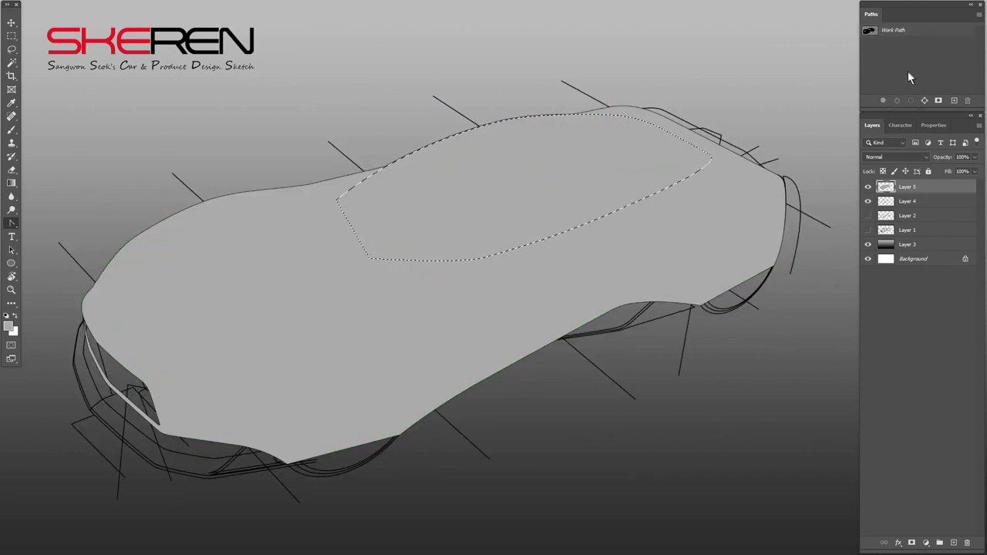
{"action": "left_click", "coordinate": [893, 30]}
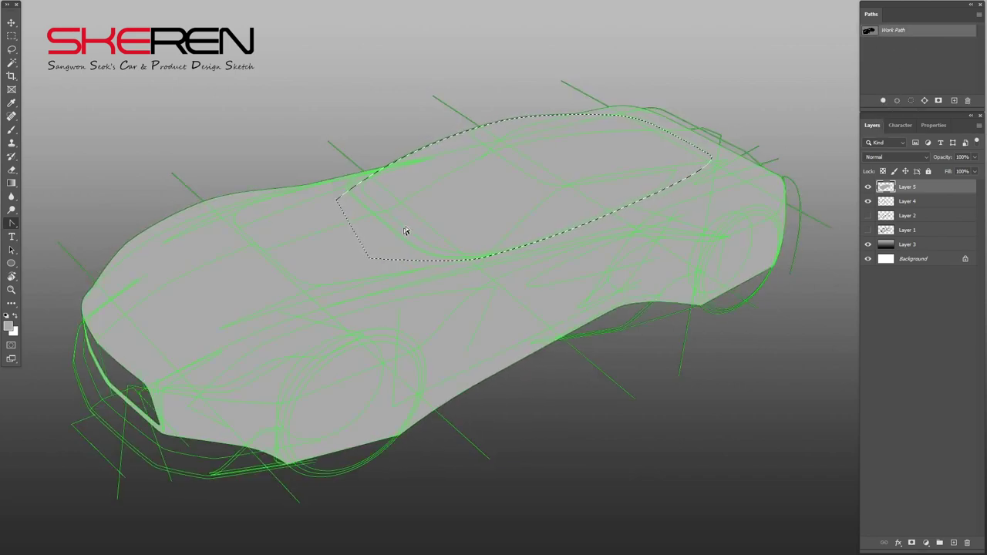
{"action": "key", "text": "ctrl+Return"}
{"action": "left_click", "coordinate": [8, 327]}
{"action": "left_click", "coordinate": [666, 265]}
{"action": "key", "text": "alt+BackSpace"}
{"action": "left_click", "coordinate": [953, 542]}
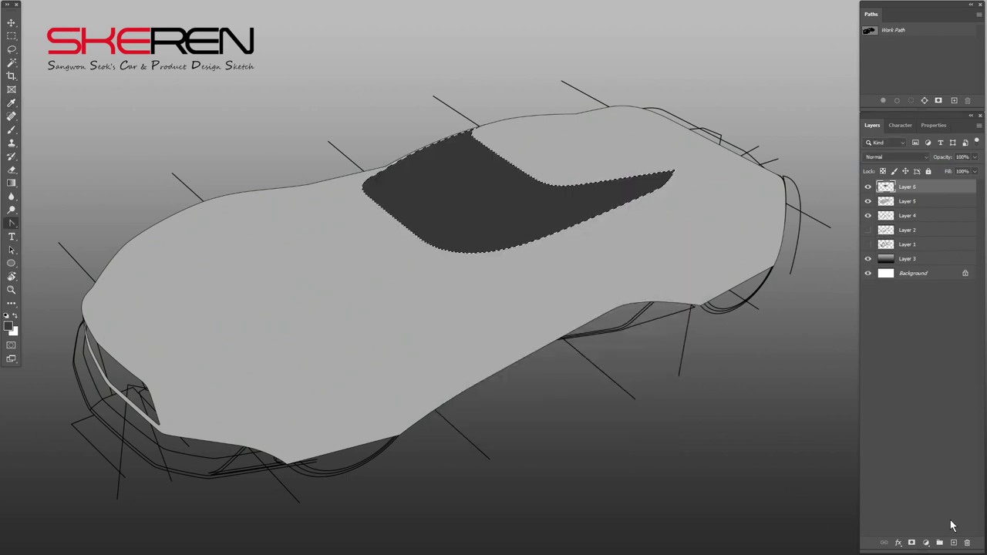
Step: Fill both wheel ellipses with black on a new layer
{"action": "left_click", "coordinate": [908, 30]}
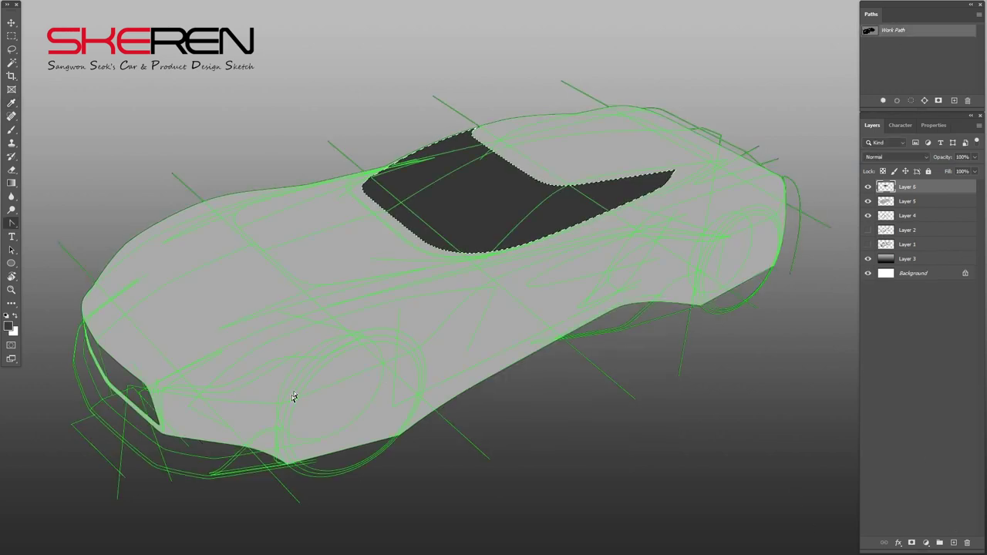
{"action": "left_click", "coordinate": [911, 101]}
{"action": "left_click", "coordinate": [953, 543]}
{"action": "left_click", "coordinate": [8, 327]}
{"action": "left_click", "coordinate": [666, 264]}
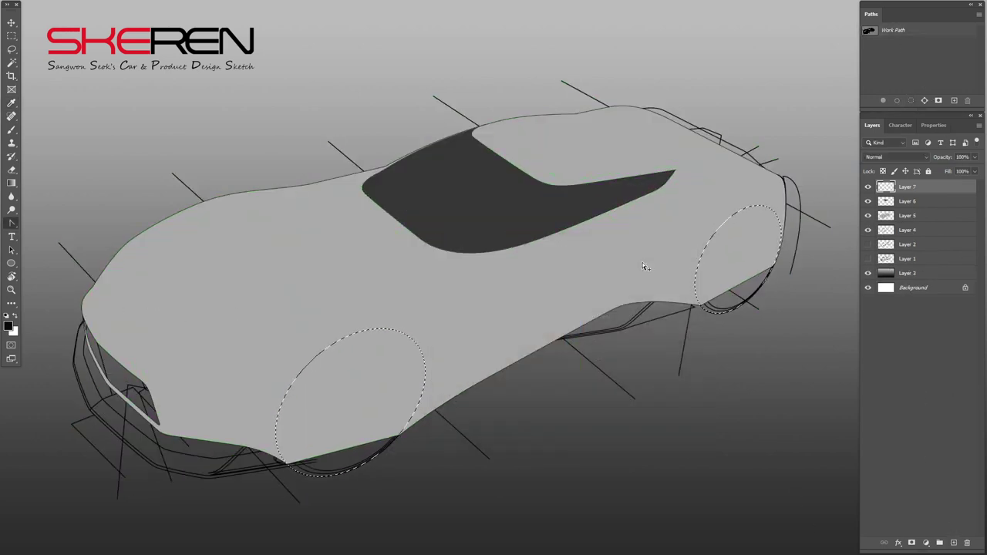
{"action": "key", "text": "alt+BackSpace"}
Step: Fill the hood panel with light grey on a new layer
{"action": "left_click", "coordinate": [911, 101]}
{"action": "left_click", "coordinate": [953, 542]}
{"action": "left_click", "coordinate": [8, 327]}
{"action": "left_click", "coordinate": [436, 306]}
{"action": "left_click", "coordinate": [666, 260]}
{"action": "key", "text": "alt+BackSpace"}
Step: Select the windshield and front bumper path sections and choose a dark grey
{"action": "left_click", "coordinate": [893, 29]}
{"action": "left_click", "coordinate": [911, 100]}
{"action": "left_click", "coordinate": [893, 29]}
{"action": "left_click", "coordinate": [906, 78]}
{"action": "left_click", "coordinate": [8, 327]}
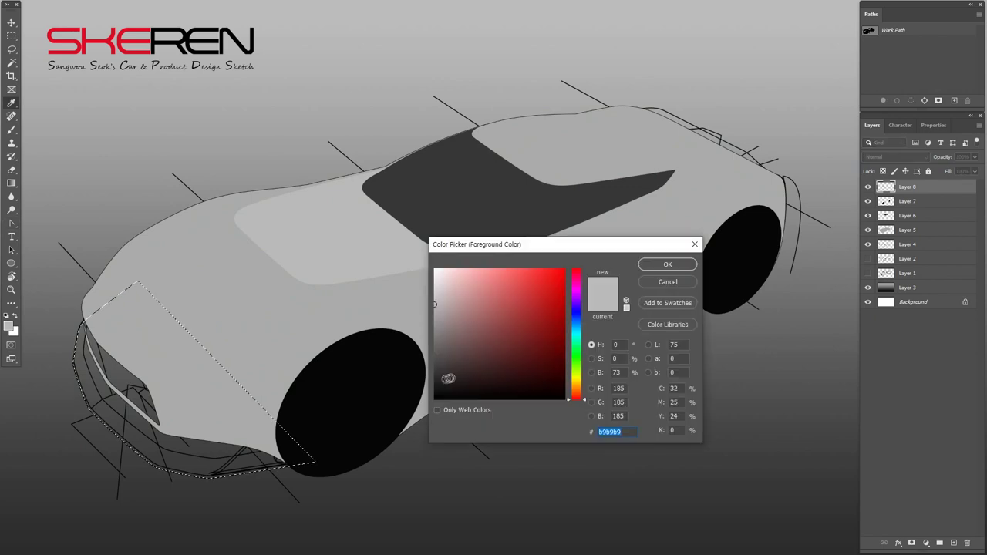
{"action": "left_click", "coordinate": [666, 265]}
{"action": "key", "text": "alt+BackSpace"}
Step: Fill the front bumper on a new layer, then refill it with lighter grey #5a5a5a
{"action": "left_click", "coordinate": [953, 543]}
{"action": "key", "text": "alt+BackSpace"}
{"action": "left_click", "coordinate": [893, 30]}
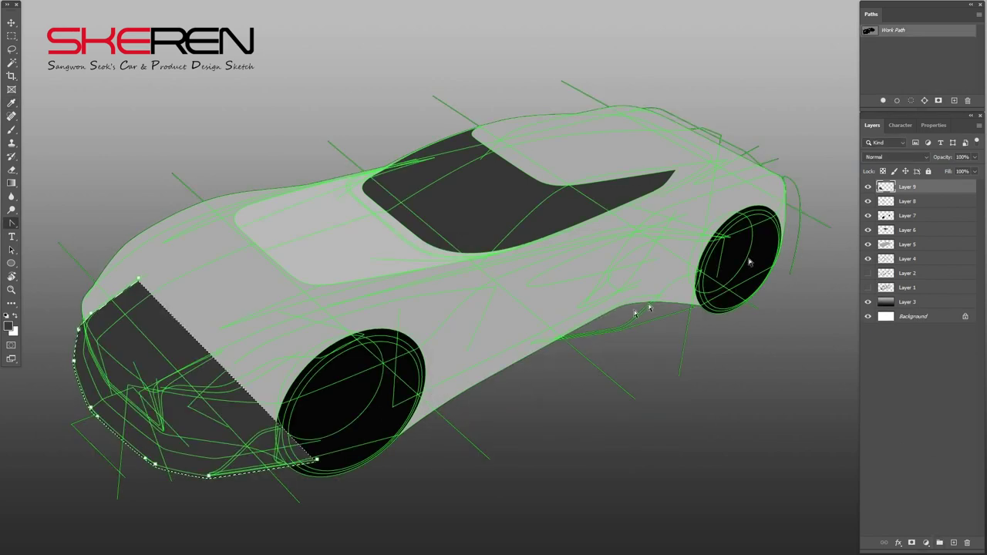
{"action": "left_click", "coordinate": [8, 327]}
{"action": "left_click", "coordinate": [666, 264]}
{"action": "key", "text": "alt+BackSpace"}
Step: Fill the grille shapes with grey on a new layer and clear the selection
{"action": "left_click", "coordinate": [911, 100]}
{"action": "left_click", "coordinate": [953, 543]}
{"action": "left_click", "coordinate": [9, 327]}
{"action": "left_click", "coordinate": [678, 260]}
{"action": "key", "text": "alt+BackSpace"}
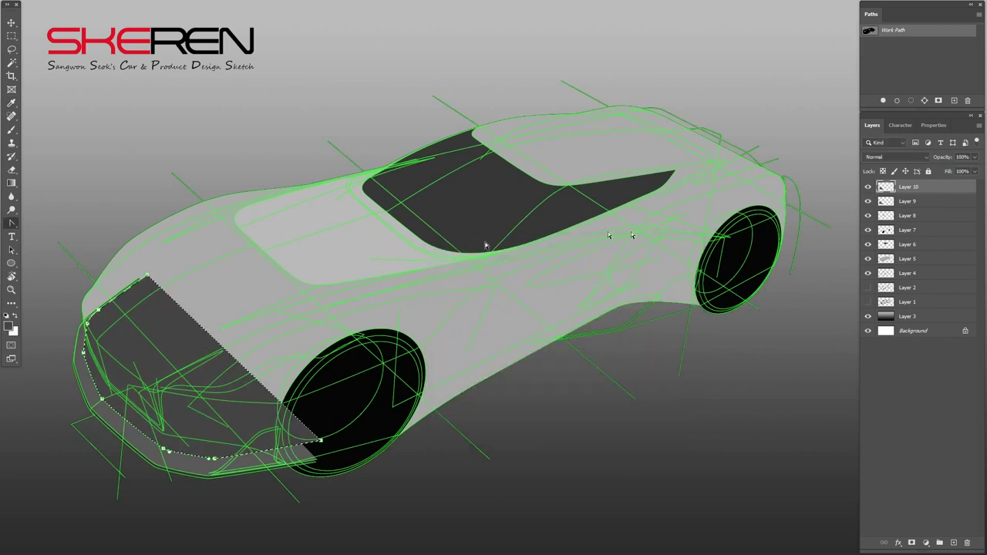
{"action": "key", "text": "ctrl+h"}
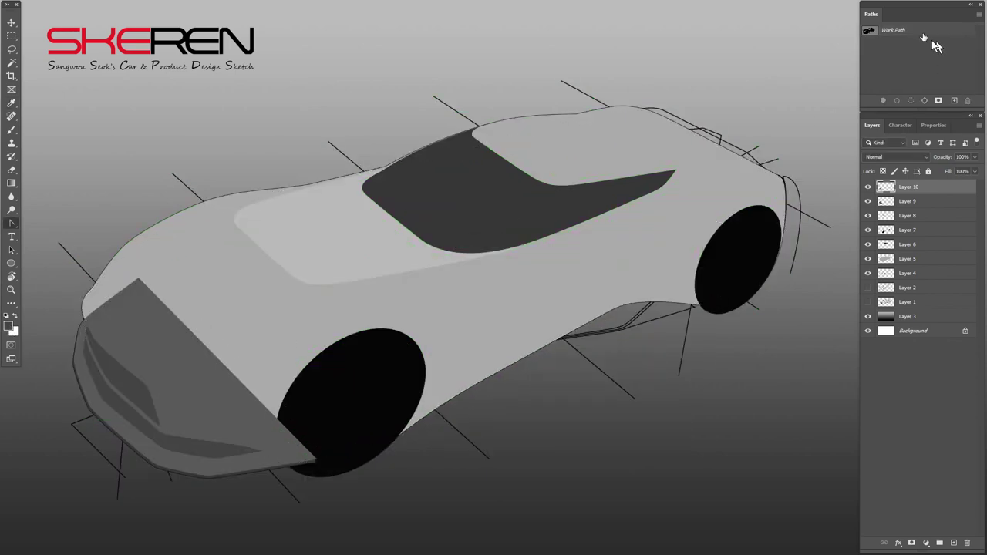
{"action": "left_click", "coordinate": [950, 31]}
Step: Load the grille and front wheel as selections while working on bumper Layer 9
{"action": "left_click", "coordinate": [913, 105]}
{"action": "key", "text": "ctrl+d"}
{"action": "left_click", "coordinate": [910, 104]}
{"action": "left_click", "coordinate": [907, 201]}
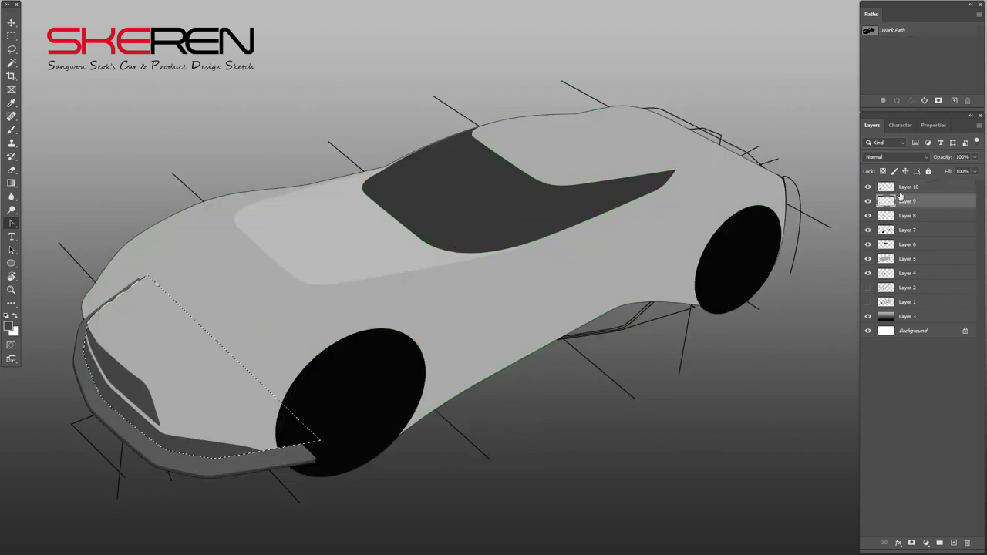
{"action": "left_click", "coordinate": [894, 216], "text": "ctrl"}
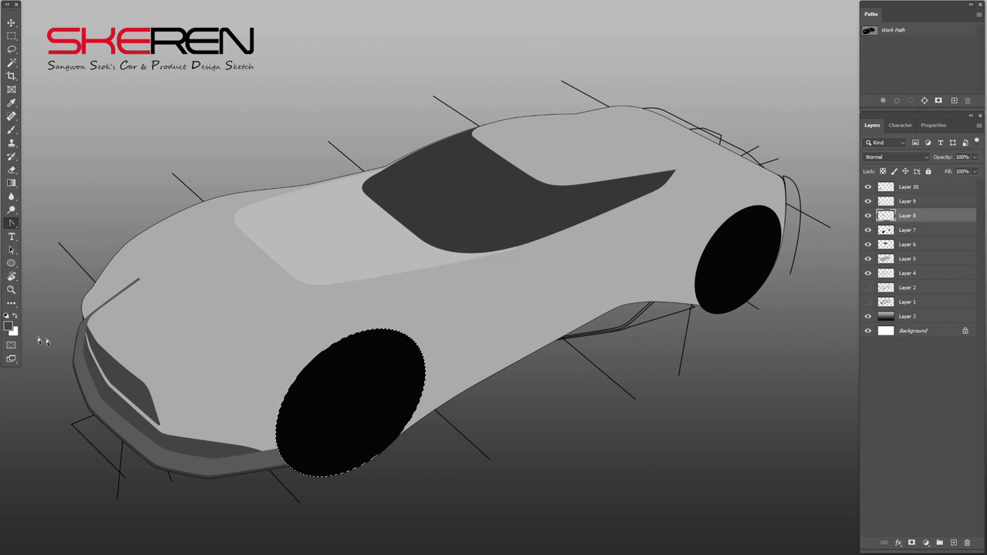
Step: Select the whole body outline and add a hood highlight on Layer 9
{"action": "left_click", "coordinate": [895, 30]}
{"action": "left_click", "coordinate": [938, 101]}
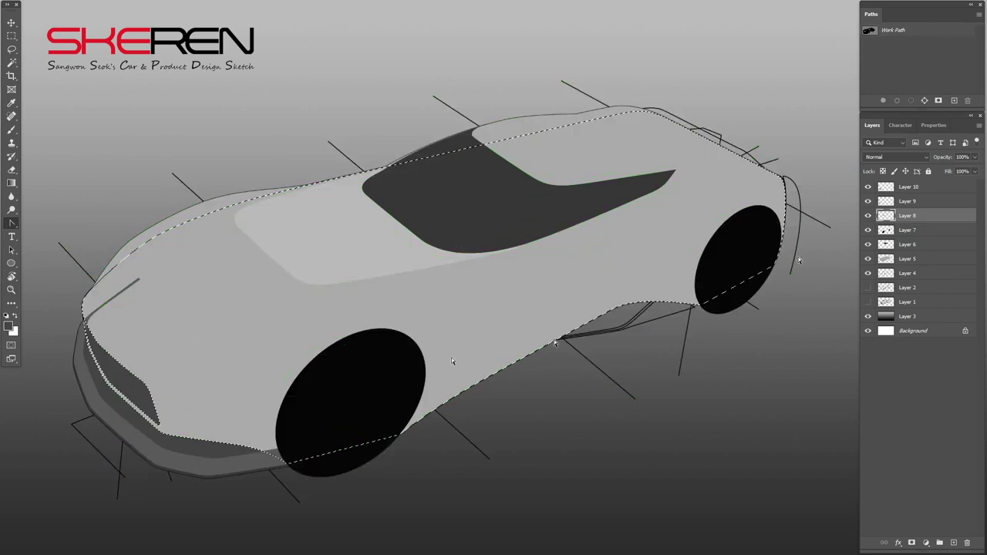
{"action": "left_click", "coordinate": [869, 216]}
{"action": "left_click", "coordinate": [906, 201]}
{"action": "key", "text": "ctrl+d"}
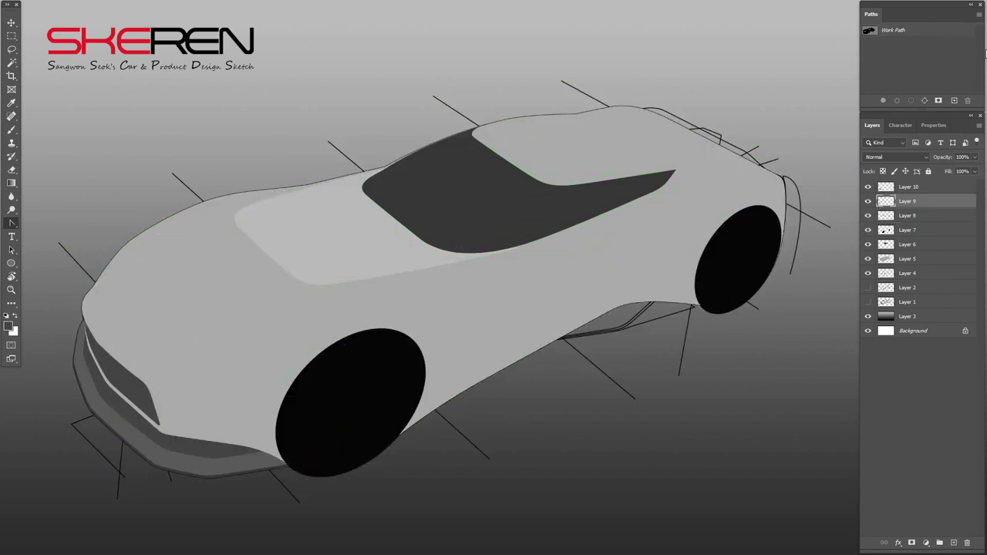
Step: Fill the hood stripe with grey on a new layer above Layer 9
{"action": "key", "text": "ctrl+shift+alt+n"}
{"action": "left_click", "coordinate": [10, 327]}
{"action": "left_click", "coordinate": [661, 266]}
{"action": "key", "text": "ctrl+Return"}
{"action": "key", "text": "alt+BackSpace"}
{"action": "left_click", "coordinate": [895, 30]}
Step: Select the lower hood stripe outline and set a new foreground colour
{"action": "key", "text": "ctrl+Return"}
{"action": "left_click", "coordinate": [10, 327]}
{"action": "left_click", "coordinate": [663, 265]}
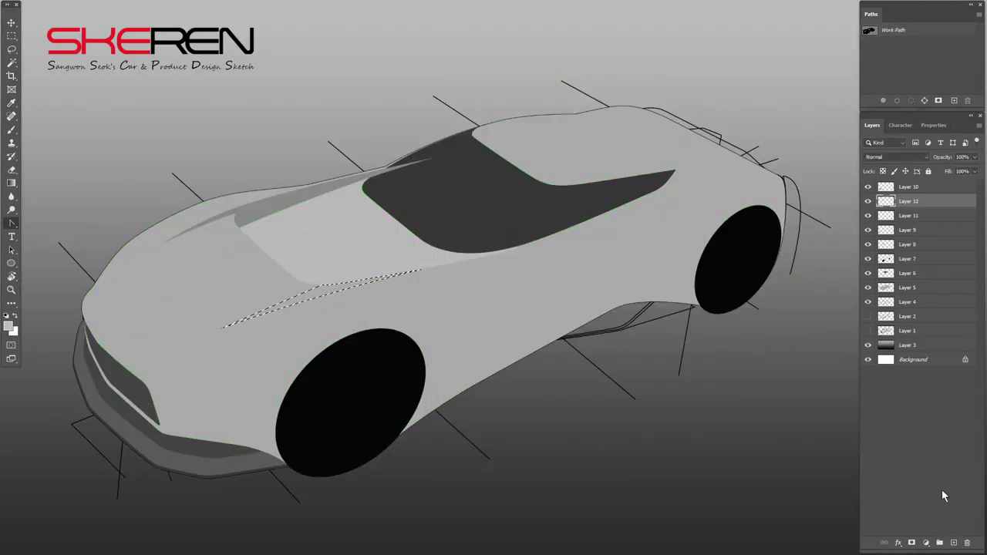
{"action": "left_click", "coordinate": [895, 30]}
Step: On new layers, select the windshield stripe area and fill the headlight shape with white
{"action": "key", "text": "ctrl+shift+alt+n"}
{"action": "key", "text": "ctrl+Return"}
{"action": "left_click", "coordinate": [894, 30]}
{"action": "left_click", "coordinate": [907, 287]}
{"action": "key", "text": "ctrl+d"}
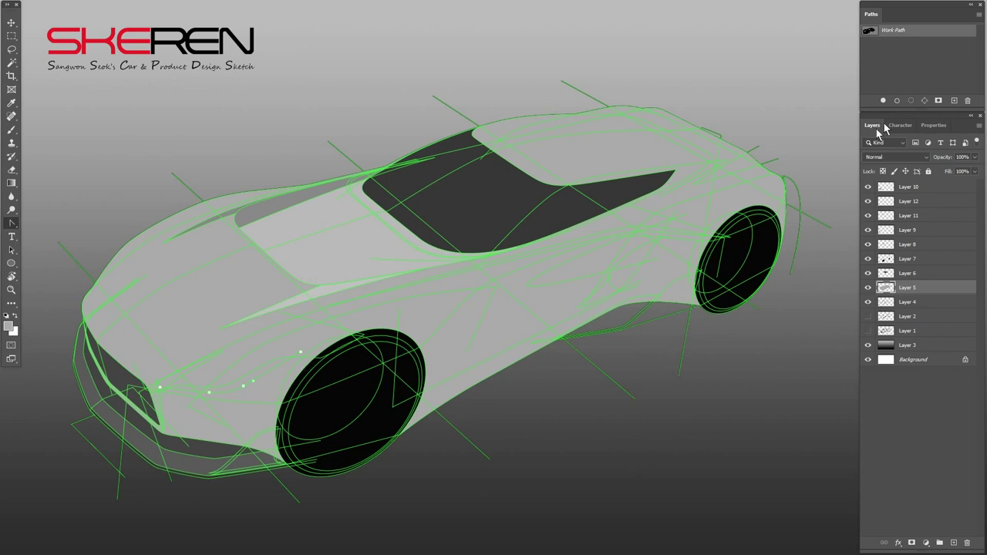
{"action": "key", "text": "ctrl+shift+alt+n"}
{"action": "key", "text": "alt+BackSpace"}
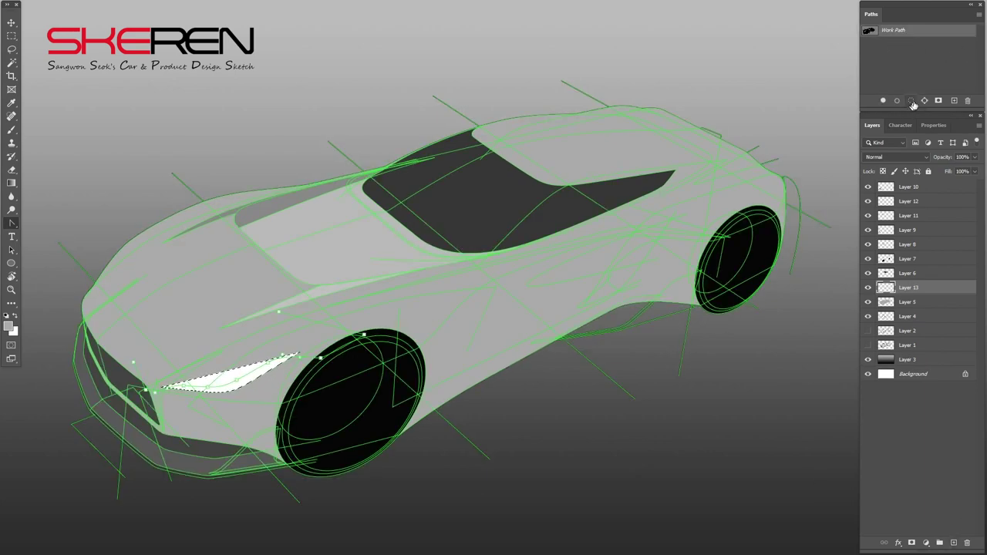
Step: Fill the lower front fin with grey on a new layer and move Layer 14 to the top
{"action": "left_click", "coordinate": [912, 103]}
{"action": "key", "text": "ctrl+d"}
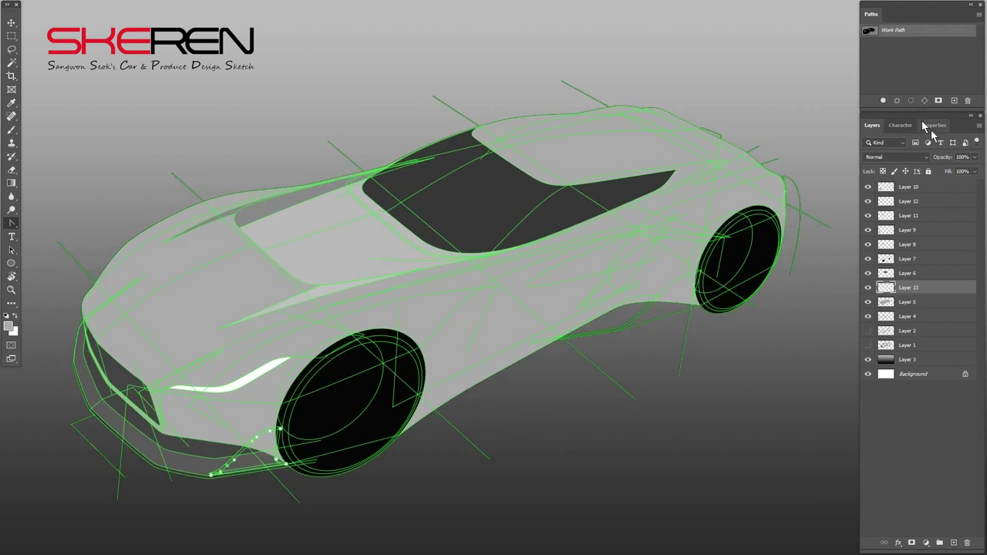
{"action": "left_click", "coordinate": [9, 326]}
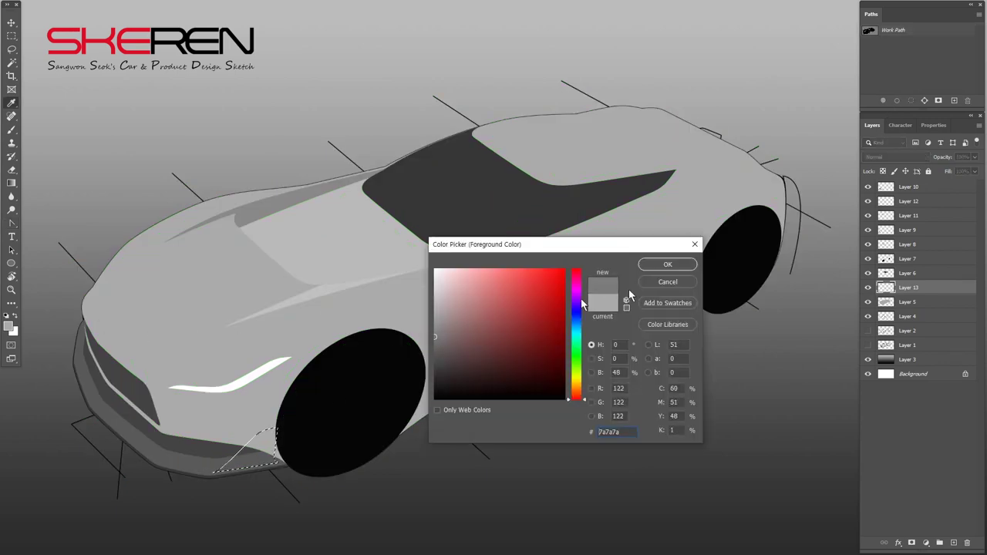
{"action": "key", "text": "Return"}
{"action": "left_click", "coordinate": [941, 543]}
{"action": "left_click_drag", "start_coordinate": [908, 291], "coordinate": [910, 188]}
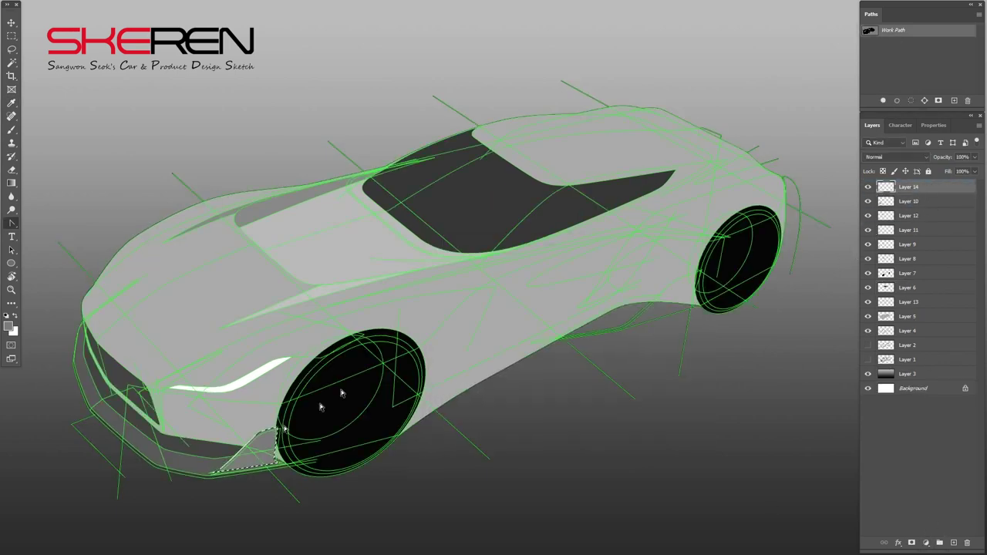
Step: Add a dark grey underbody shadow on a new layer above Layer 4
{"action": "left_click", "coordinate": [9, 326]}
{"action": "key", "text": "Return"}
{"action": "left_click", "coordinate": [953, 543]}
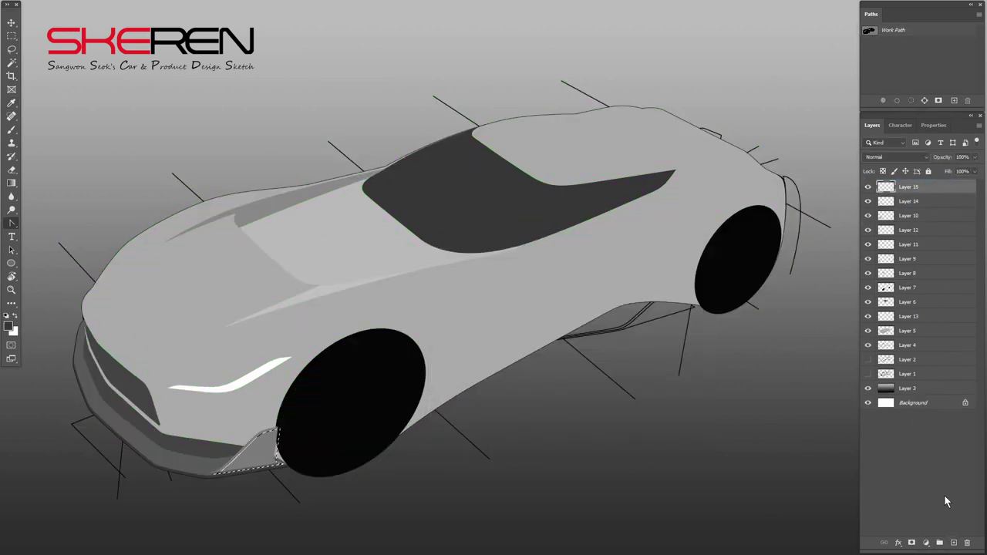
{"action": "left_click", "coordinate": [907, 36]}
{"action": "left_click", "coordinate": [907, 345]}
{"action": "left_click", "coordinate": [953, 543]}
{"action": "left_click", "coordinate": [9, 326]}
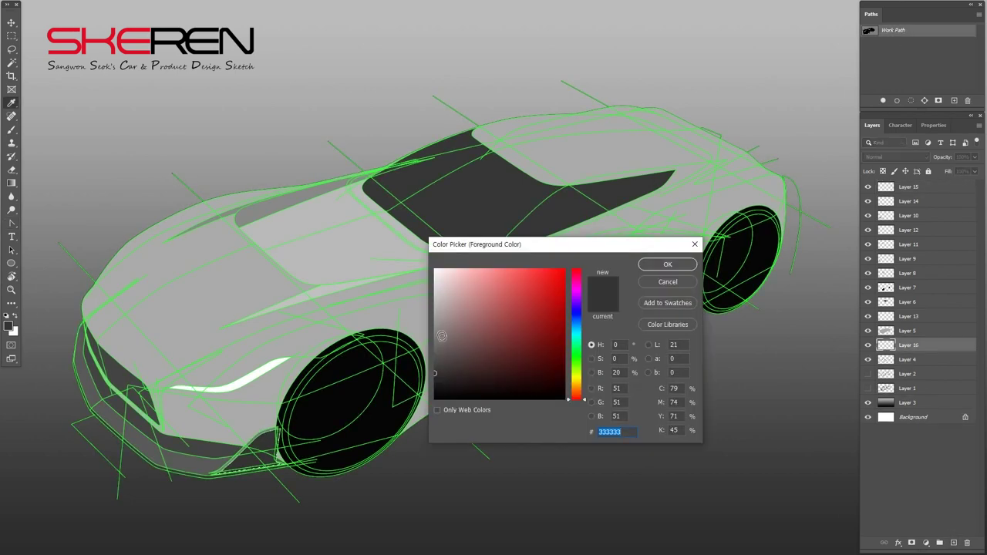
{"action": "left_click", "coordinate": [668, 264]}
{"action": "left_click", "coordinate": [908, 87]}
{"action": "left_click", "coordinate": [899, 30]}
Step: Fill the side sill with dark grey 1f1f1f and move Layer 17 above Layer 5
{"action": "left_click", "coordinate": [909, 87]}
{"action": "left_click", "coordinate": [954, 543]}
{"action": "left_click", "coordinate": [10, 326]}
{"action": "left_click", "coordinate": [434, 383]}
{"action": "key", "text": "Return"}
{"action": "key", "text": "ctrl+bracketright"}
{"action": "left_click", "coordinate": [898, 31]}
{"action": "key", "text": "ctrl+Return"}
{"action": "left_click", "coordinate": [899, 31]}
Step: Fill the side fins with lighter grey on a new layer and move Layer 7 below Layer 18
{"action": "key", "text": "ctrl+shift+alt+n"}
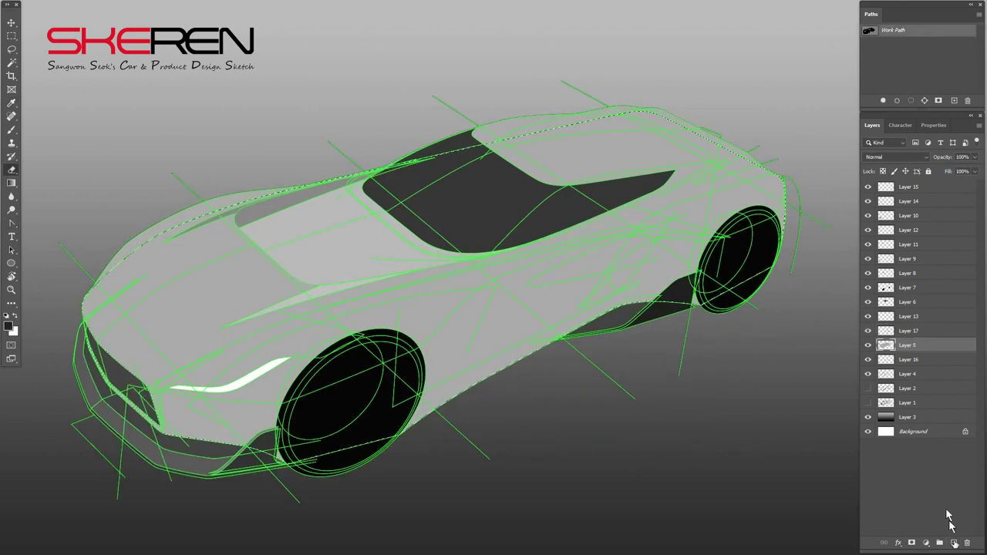
{"action": "key", "text": "ctrl+Return"}
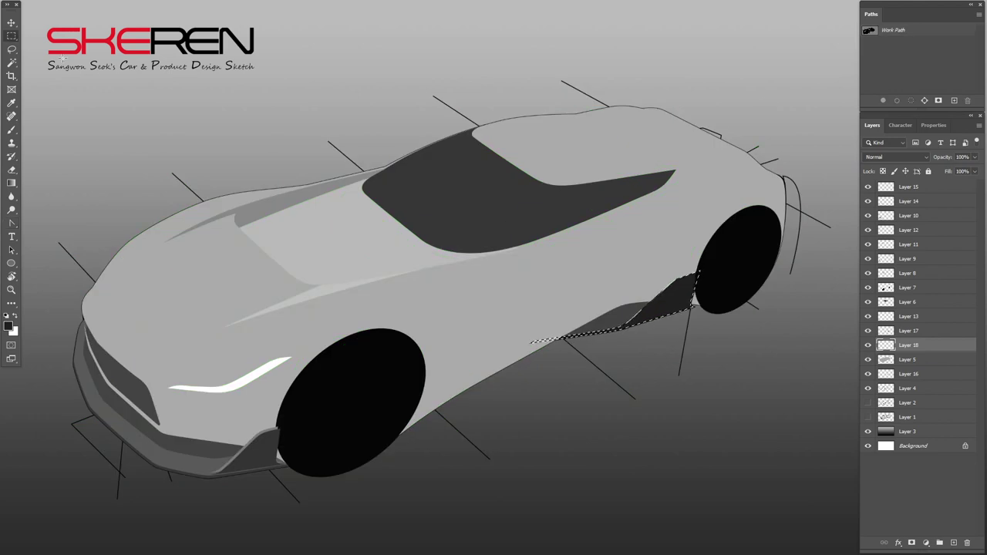
{"action": "left_click", "coordinate": [9, 327]}
{"action": "left_click_drag", "start_coordinate": [589, 249], "coordinate": [721, 346]}
{"action": "left_click", "coordinate": [803, 344]}
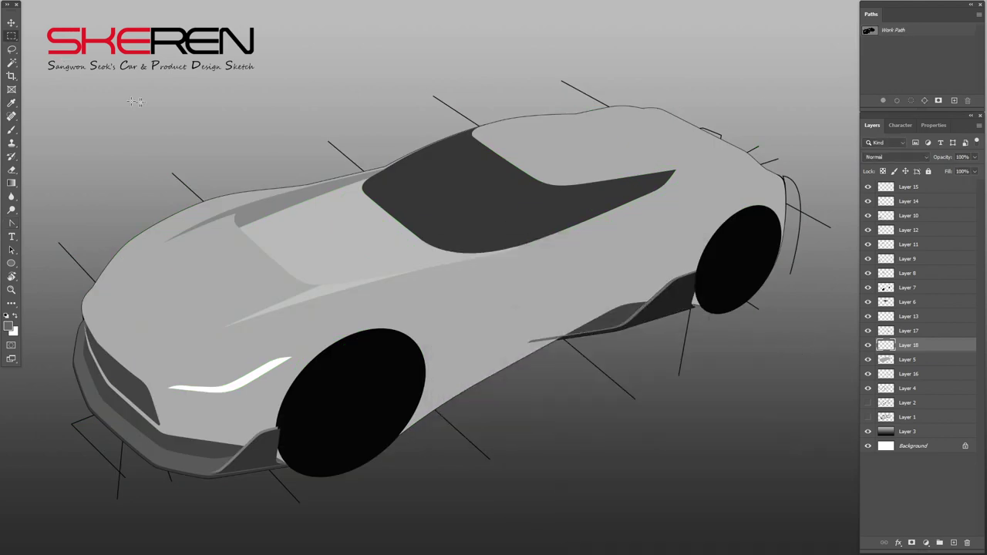
{"action": "left_click_drag", "start_coordinate": [908, 288], "coordinate": [938, 360]}
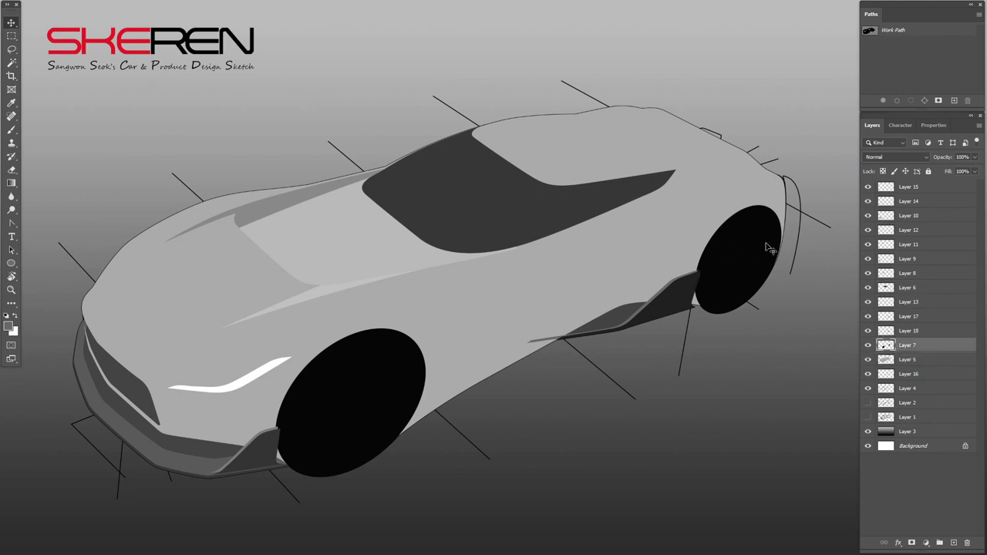
Step: Fill the side intake selection with dark grey on a new layer
{"action": "left_click", "coordinate": [893, 30]}
{"action": "left_click", "coordinate": [12, 223]}
{"action": "left_click", "coordinate": [911, 101]}
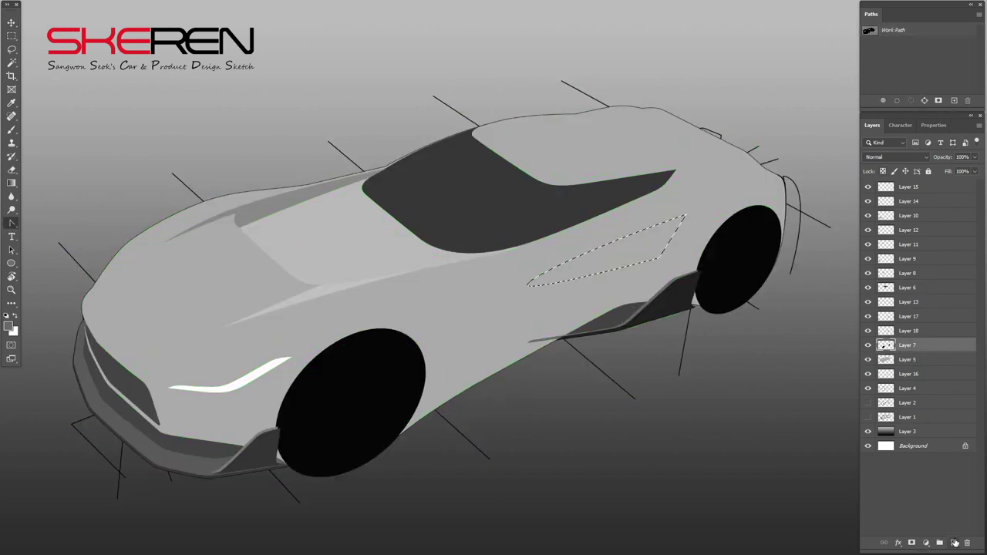
{"action": "left_click", "coordinate": [954, 542]}
{"action": "key", "text": "Return"}
{"action": "key", "text": "alt+BackSpace"}
Step: Fill the next intake panel with light grey on a new layer
{"action": "key", "text": "ctrl+shift+alt+n"}
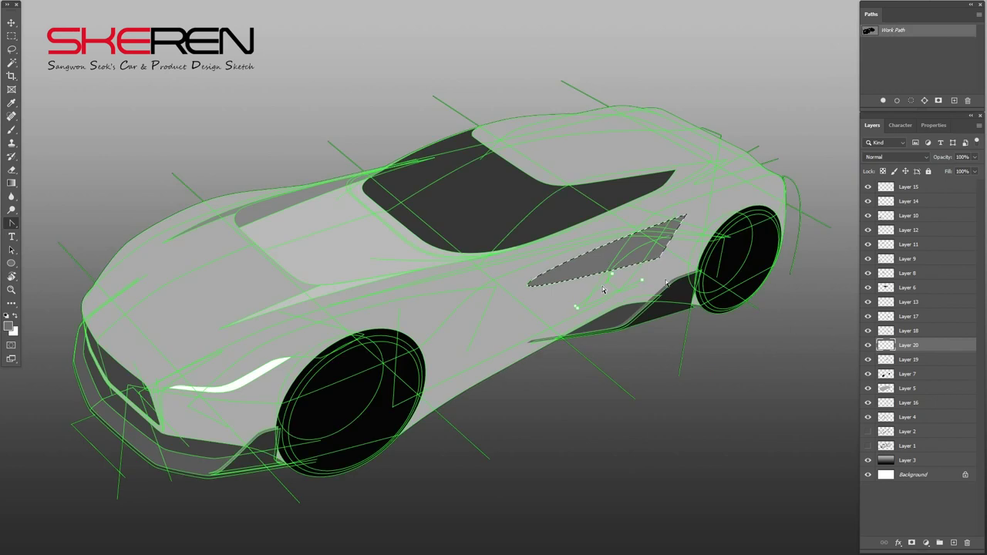
{"action": "left_click", "coordinate": [10, 326]}
{"action": "key", "text": "Return"}
{"action": "key", "text": "alt+BackSpace"}
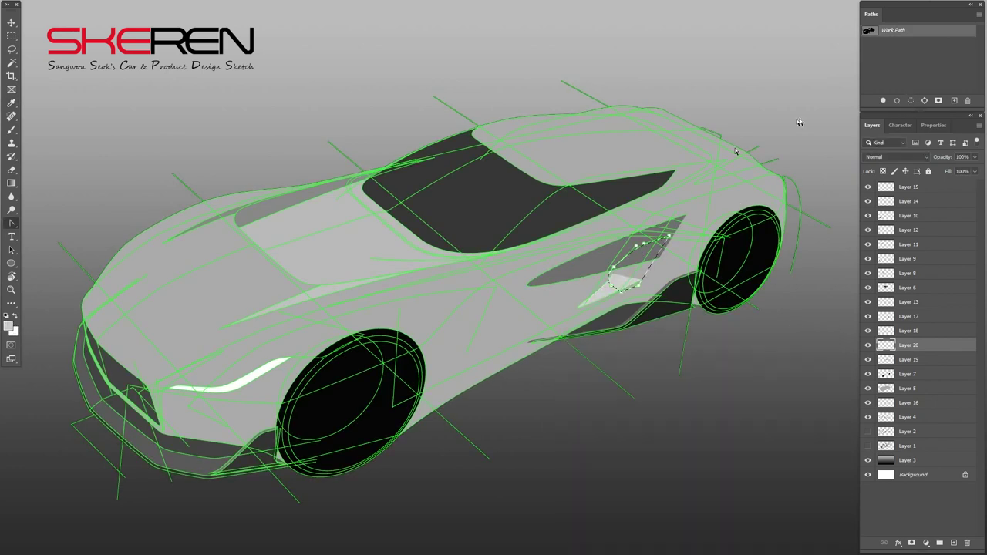
{"action": "left_click", "coordinate": [935, 77]}
Step: Add a layer above Layer 20, load the side path as a selection and set mid grey
{"action": "left_click", "coordinate": [918, 360]}
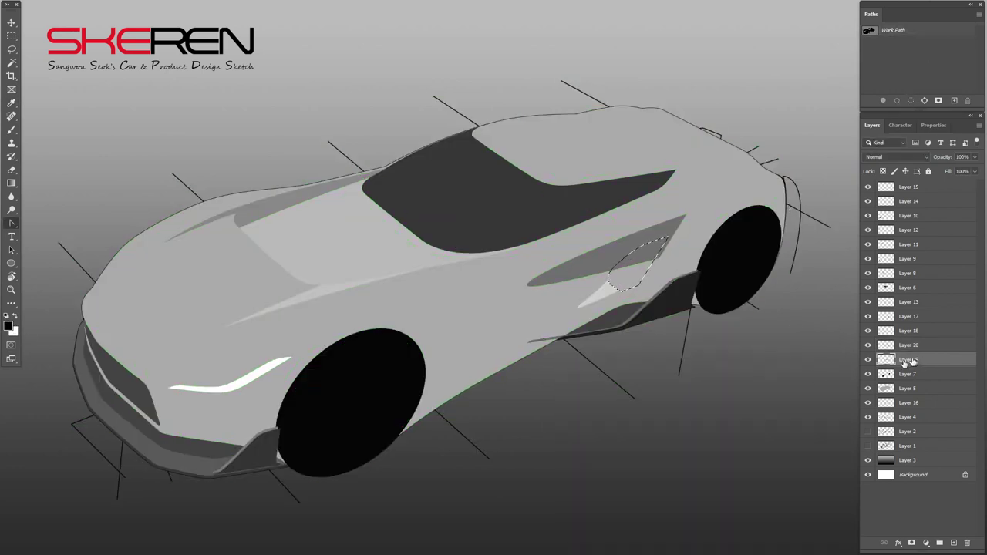
{"action": "left_click", "coordinate": [952, 542]}
{"action": "left_click_drag", "start_coordinate": [910, 359], "coordinate": [914, 328]}
{"action": "left_click", "coordinate": [918, 33]}
{"action": "key", "text": "ctrl+Return"}
{"action": "key", "text": "alt+bracketleft"}
{"action": "key", "text": "alt+bracketleft"}
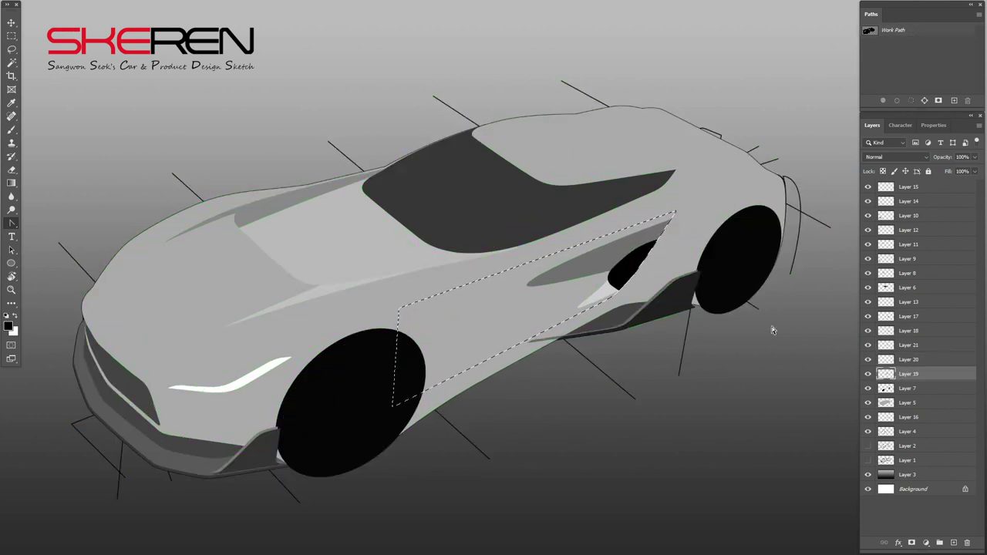
{"action": "left_click", "coordinate": [10, 131]}
{"action": "left_click", "coordinate": [538, 301], "text": "alt"}
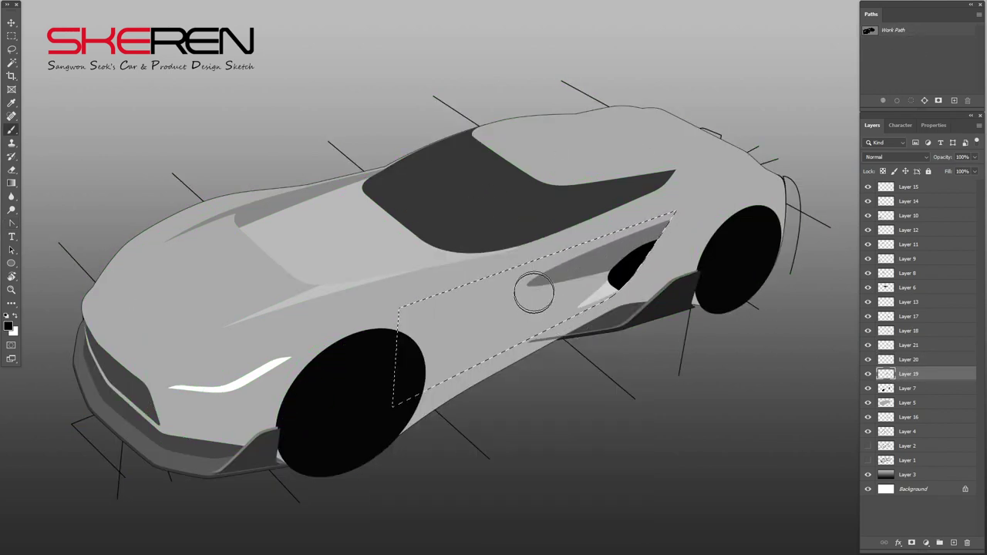
{"action": "left_click", "coordinate": [9, 326]}
{"action": "key", "text": "Return"}
Step: Brush a soft light highlight beside the side intake on a new layer, then deselect
{"action": "key", "text": "ctrl+shift+alt+n"}
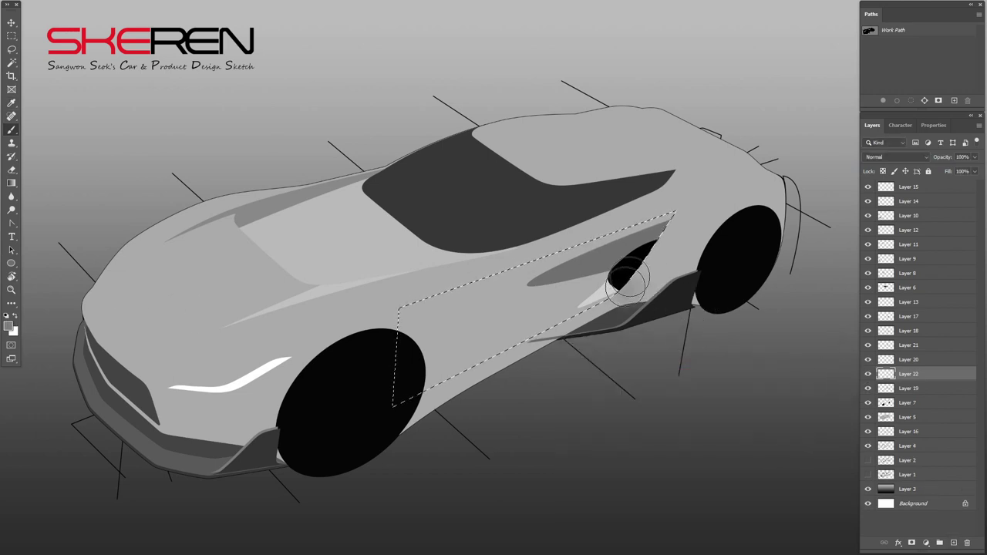
{"action": "left_click", "coordinate": [9, 326]}
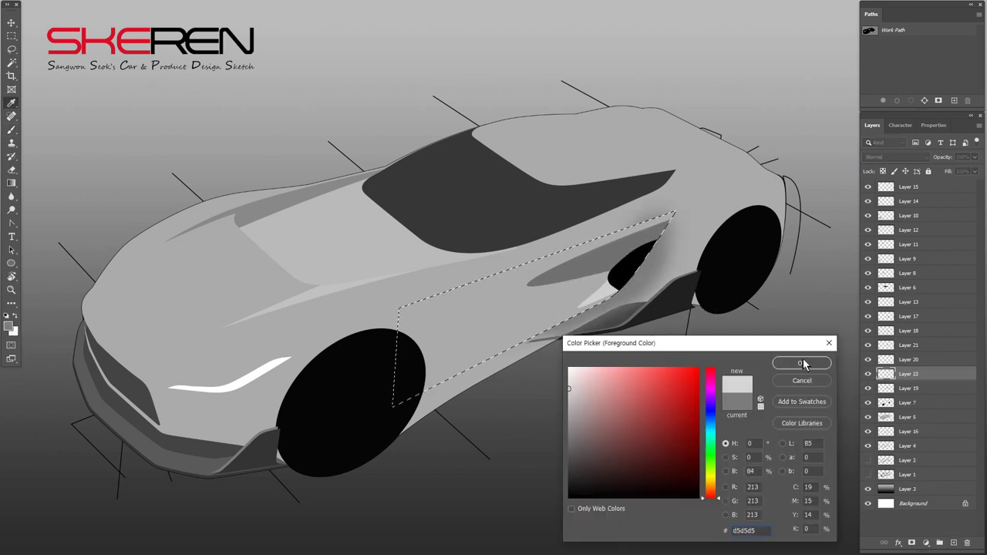
{"action": "key", "text": "Return"}
{"action": "left_click_drag", "start_coordinate": [566, 320], "coordinate": [597, 292]}
{"action": "key", "text": "m"}
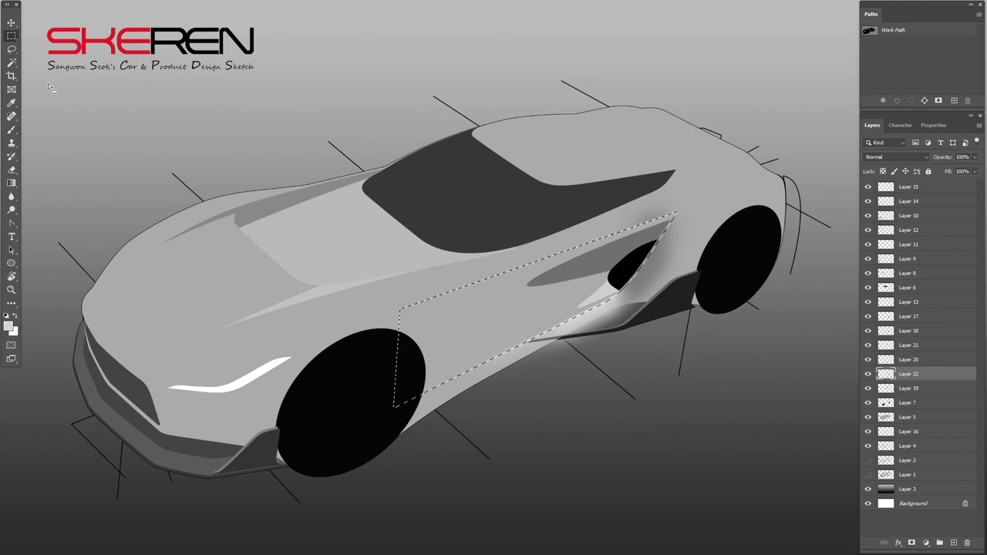
{"action": "key", "text": "ctrl+d"}
{"action": "left_click", "coordinate": [889, 31]}
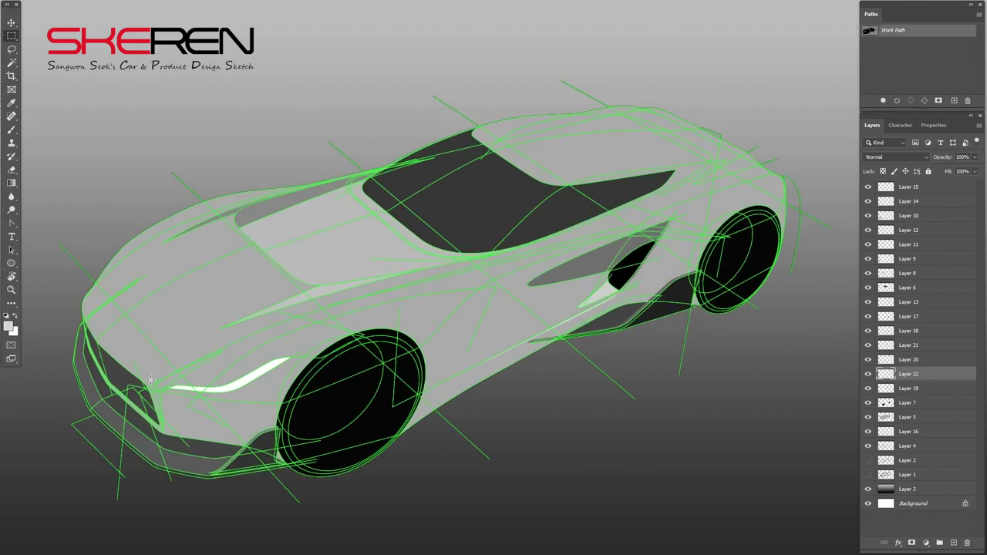
Step: Fill the headlight path selection with a new colour on a new layer
{"action": "key", "text": "ctrl+Return"}
{"action": "key", "text": "ctrl+shift+alt+n"}
{"action": "left_click", "coordinate": [8, 326]}
{"action": "left_click", "coordinate": [799, 364]}
{"action": "key", "text": "alt+BackSpace"}
{"action": "key", "text": "ctrl+d"}
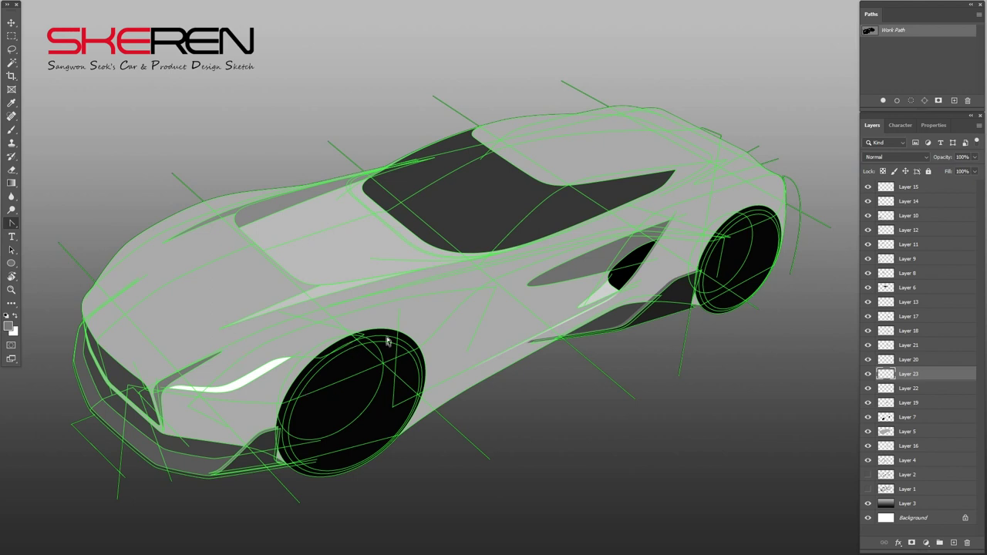
Step: Select both wheels and brush soft grey over them, lightening the front wheel's top
{"action": "key", "text": "ctrl+Return"}
{"action": "key", "text": "ctrl+shift+Return"}
{"action": "key", "text": "b"}
{"action": "mouse_move", "coordinate": [343, 333]}
{"action": "left_mouse_down"}
{"action": "mouse_move", "coordinate": [440, 339]}
{"action": "mouse_move", "coordinate": [397, 286]}
{"action": "left_mouse_up"}
{"action": "left_click_drag", "start_coordinate": [763, 224], "coordinate": [718, 278]}
{"action": "left_click", "coordinate": [9, 327]}
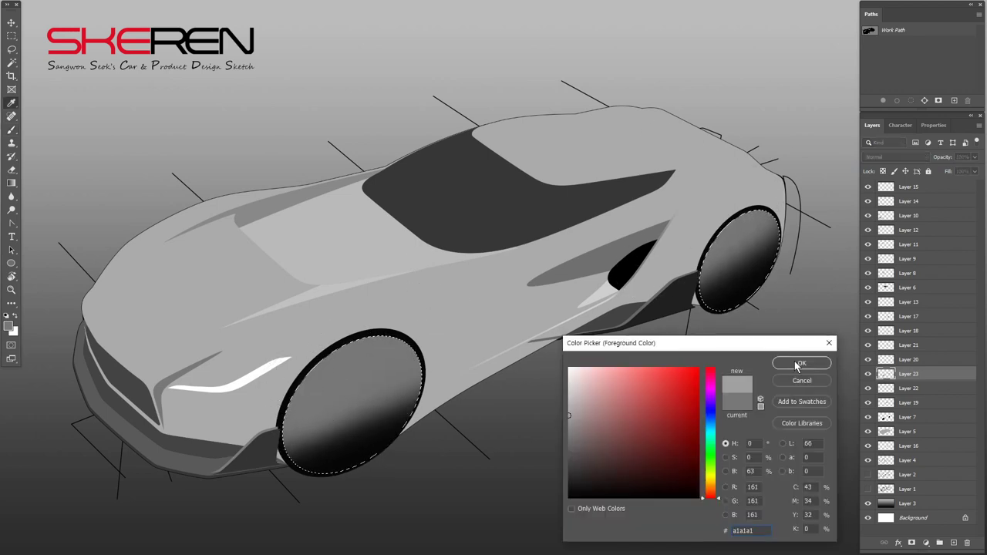
{"action": "left_click", "coordinate": [802, 366]}
{"action": "left_click_drag", "start_coordinate": [366, 299], "coordinate": [362, 351]}
Step: On a new layer, fill both wheel shapes black, then white
{"action": "left_click", "coordinate": [11, 224]}
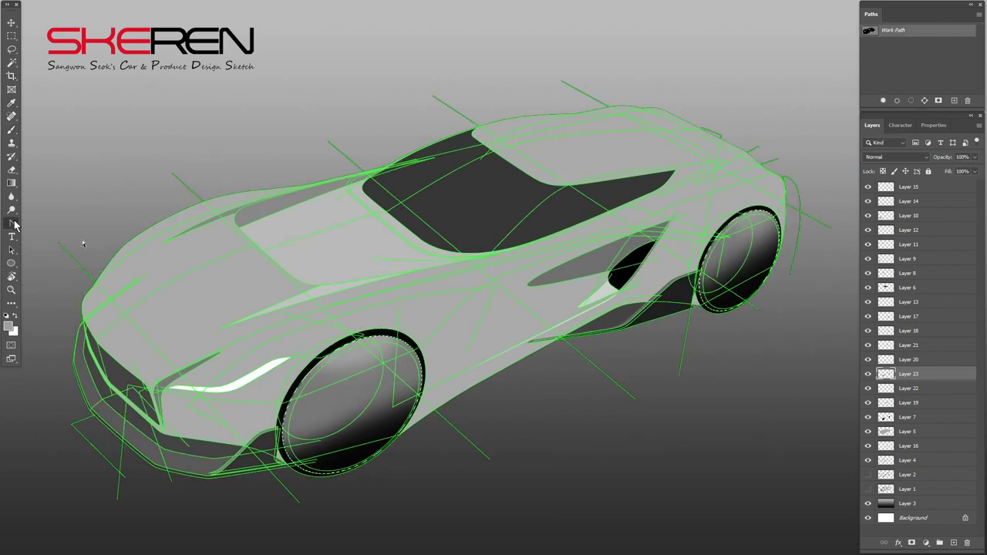
{"action": "key", "text": "ctrl+h"}
{"action": "key", "text": "ctrl+shift+alt+n"}
{"action": "key", "text": "alt+BackSpace"}
{"action": "left_click", "coordinate": [10, 325]}
{"action": "left_click", "coordinate": [575, 372]}
{"action": "left_click", "coordinate": [802, 366]}
{"action": "key", "text": "alt+BackSpace"}
Step: Reload the wheel selection and fill the front wheel area black
{"action": "key", "text": "alt+t"}
{"action": "key", "text": "Escape"}
{"action": "key", "text": "ctrl+h"}
{"action": "key", "text": "ctrl+h"}
{"action": "key", "text": "alt+s"}
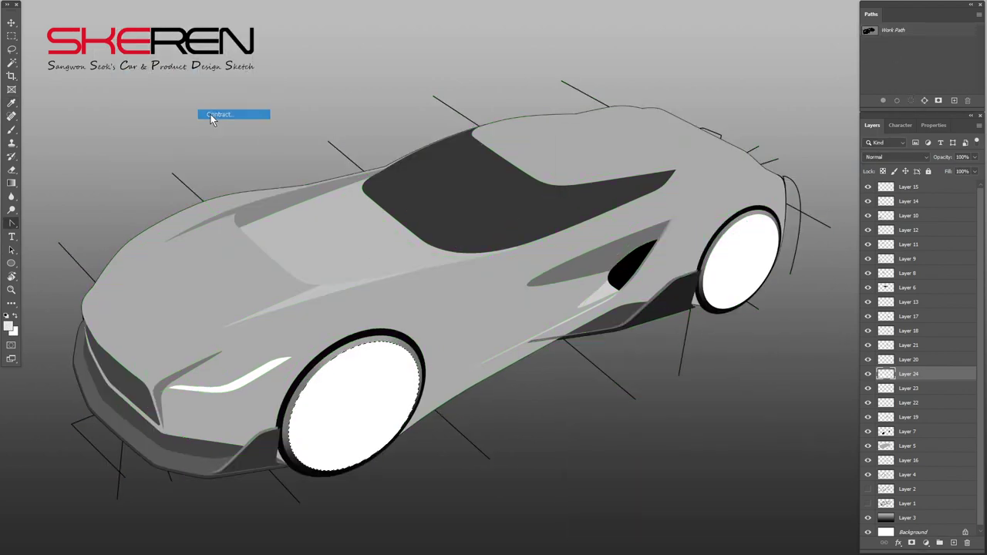
{"action": "key", "text": "alt+s"}
{"action": "key", "text": "Escape"}
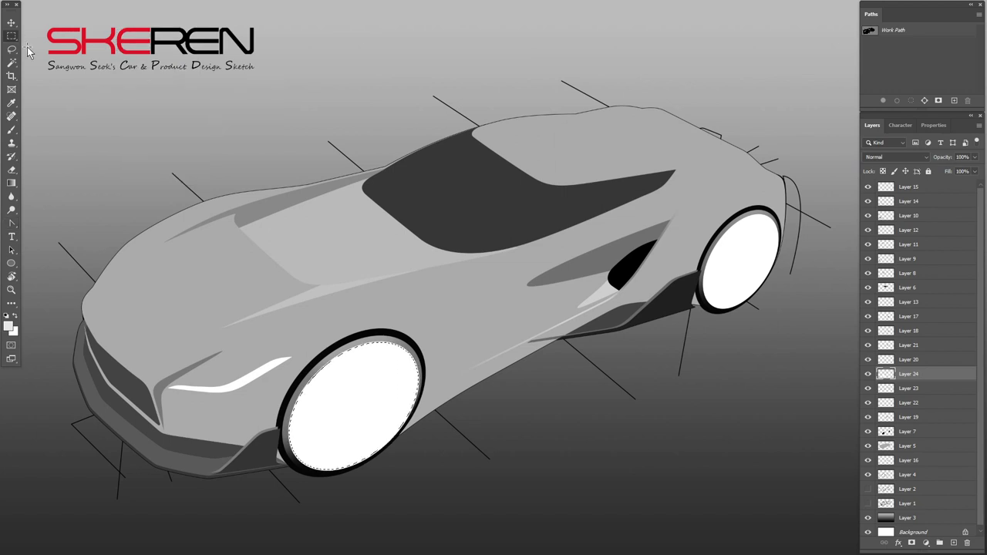
{"action": "key", "text": "ctrl+BackSpace"}
{"action": "key", "text": "ctrl+z"}
{"action": "key", "text": "ctrl+BackSpace"}
Step: Contract the rear wheel selection and fill it black, leaving a thin white rim
{"action": "left_click", "coordinate": [893, 29]}
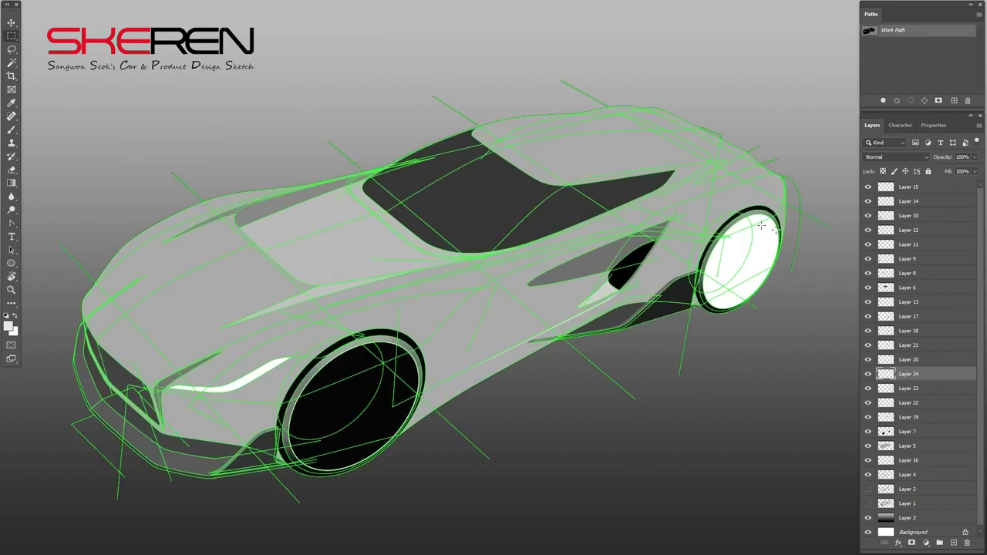
{"action": "key", "text": "ctrl+Return"}
{"action": "key", "text": "alt+s"}
{"action": "left_click", "coordinate": [214, 118]}
{"action": "key", "text": "Return"}
{"action": "key", "text": "m"}
{"action": "key", "text": "alt+BackSpace"}
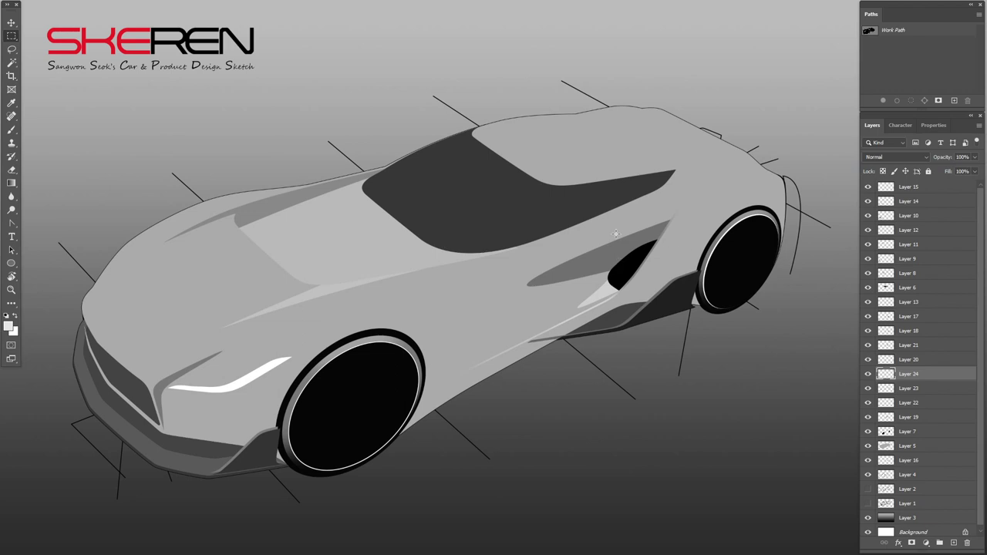
Step: Stroke the body-line path selection in a dark colour on a new top layer
{"action": "key", "text": "a"}
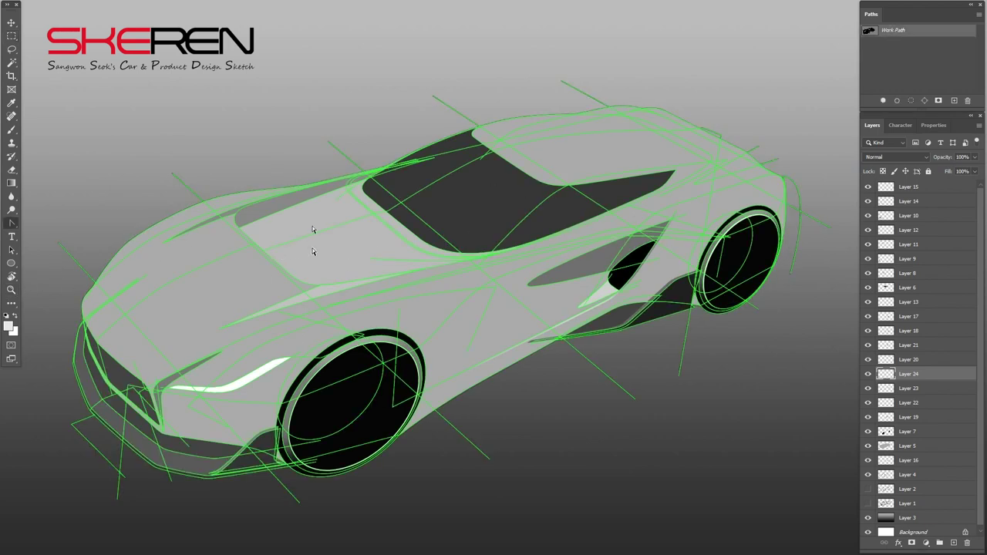
{"action": "key", "text": "ctrl+Return"}
{"action": "key", "text": "ctrl+shift+alt+n"}
{"action": "key", "text": "ctrl+shift+bracketright"}
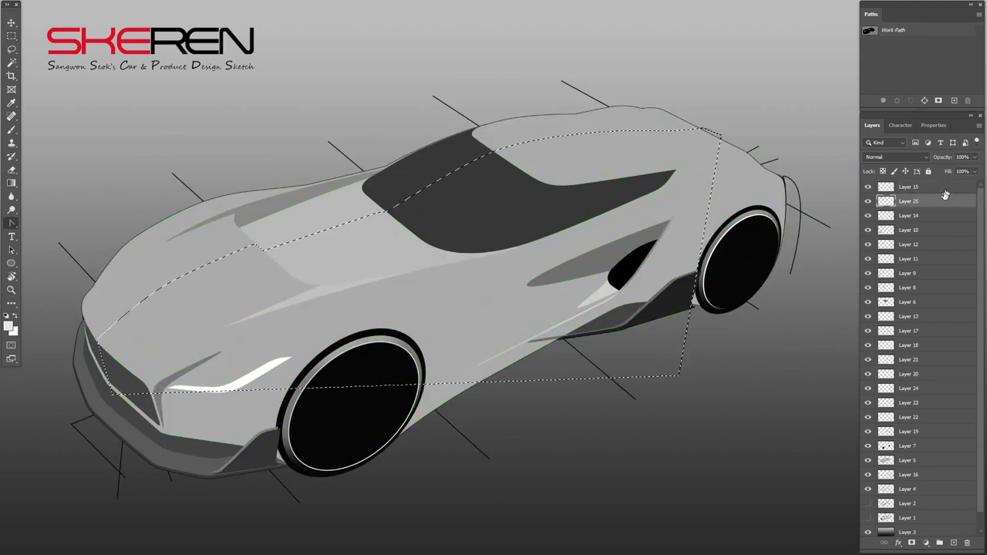
{"action": "key", "text": "alt+e"}
{"action": "key", "text": "s"}
{"action": "left_click", "coordinate": [252, 299]}
{"action": "key", "text": "Return"}
{"action": "key", "text": "Return"}
{"action": "key", "text": "ctrl+d"}
Step: Erase the stray stroked line under the headlight
{"action": "key", "text": "bracketright"}
{"action": "key", "text": "bracketright"}
{"action": "key", "text": "bracketright"}
{"action": "left_click_drag", "start_coordinate": [261, 395], "coordinate": [127, 398]}
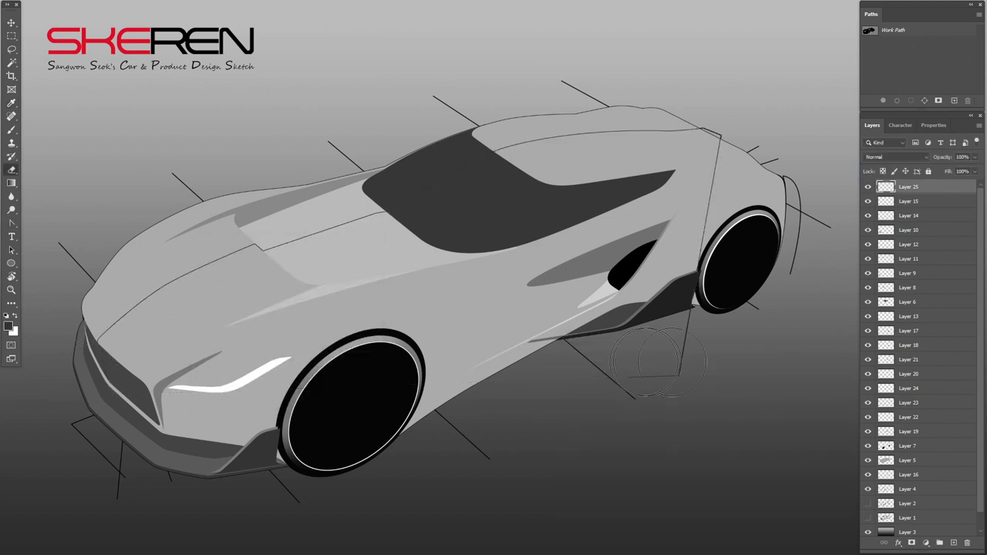
{"action": "left_click", "coordinate": [893, 30]}
{"action": "key", "text": "p"}
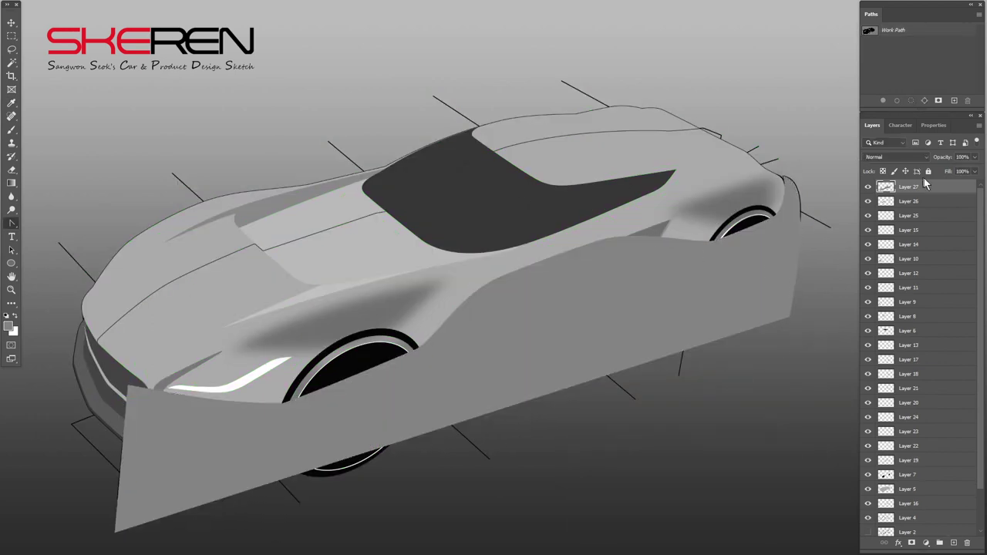
Step: Gaussian-blur the large grey shape into soft shading
{"action": "left_click", "coordinate": [328, 91]}
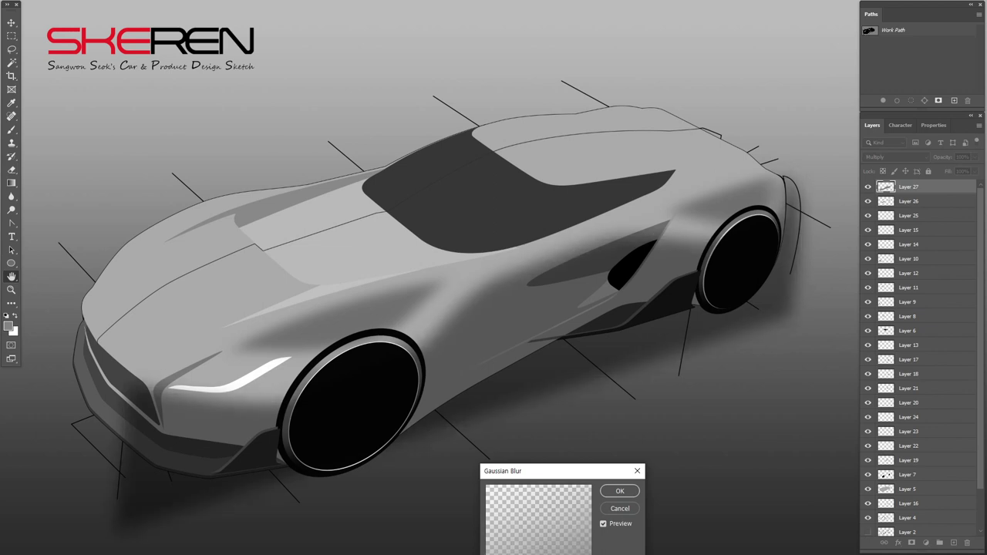
{"action": "left_click", "coordinate": [619, 490]}
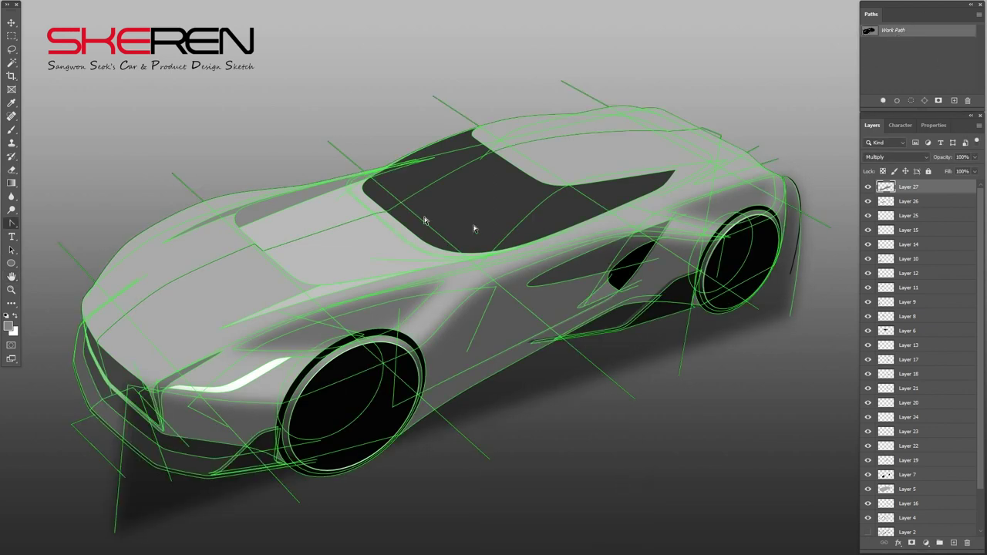
{"action": "left_click", "coordinate": [900, 89]}
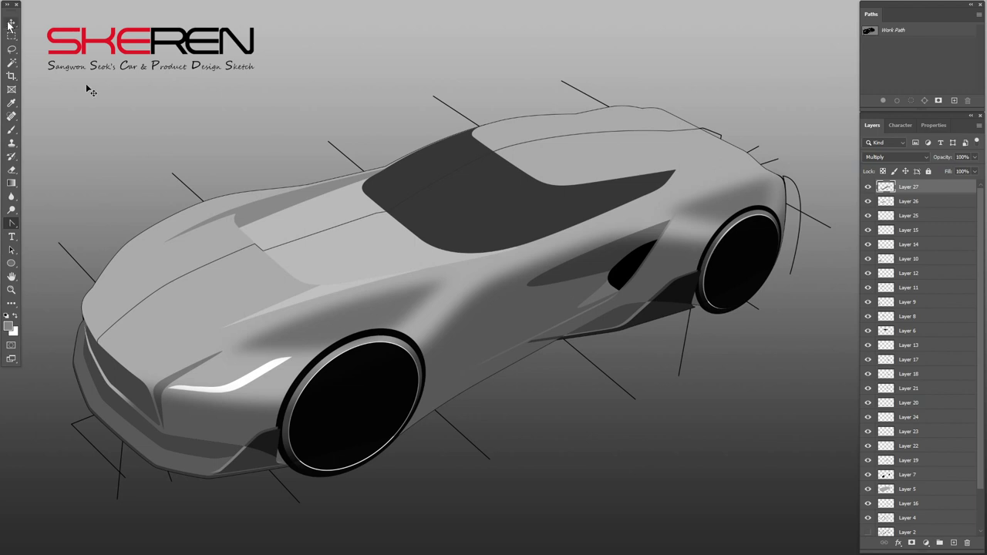
Step: Move, stretch, rotate and distort Layer 26's side shading along the body, set to Multiply
{"action": "left_click", "coordinate": [863, 201]}
{"action": "key", "text": "ctrl+t"}
{"action": "left_click_drag", "start_coordinate": [469, 403], "coordinate": [363, 301]}
{"action": "left_click_drag", "start_coordinate": [451, 324], "coordinate": [468, 321]}
{"action": "left_click_drag", "start_coordinate": [199, 324], "coordinate": [185, 324]}
{"action": "left_click_drag", "start_coordinate": [518, 402], "coordinate": [540, 404]}
{"action": "left_click_drag", "start_coordinate": [176, 330], "coordinate": [165, 326]}
{"action": "key", "text": "Return"}
{"action": "key", "text": "m"}
{"action": "key", "text": "shift+alt+m"}
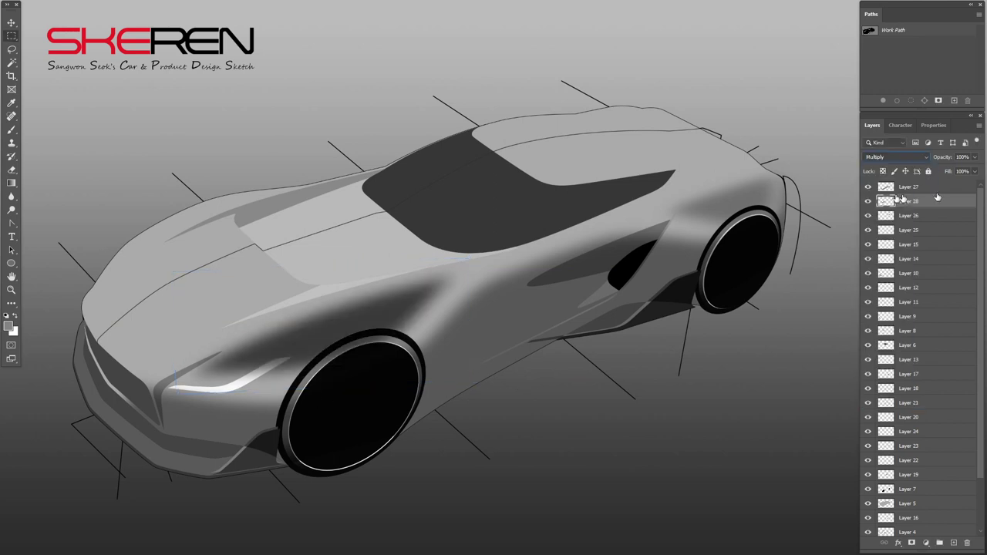
Step: Lower opacity and apply 23° Motion Blur, distance 180, to shading Layers 28 and 26
{"action": "left_click_drag", "start_coordinate": [974, 157], "coordinate": [953, 174]}
{"action": "left_click", "coordinate": [277, 102]}
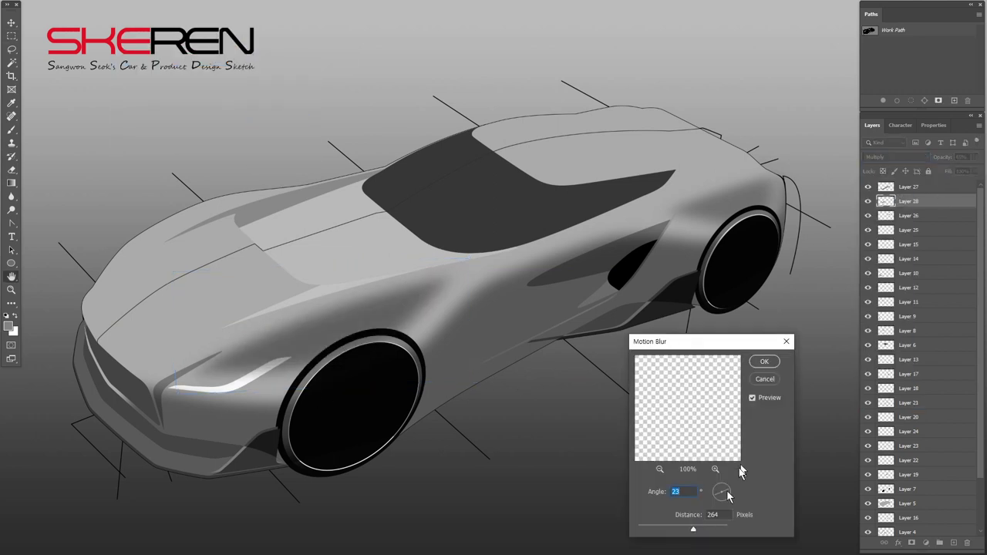
{"action": "left_click", "coordinate": [764, 360]}
{"action": "left_click", "coordinate": [908, 215]}
{"action": "left_click", "coordinate": [124, 2]}
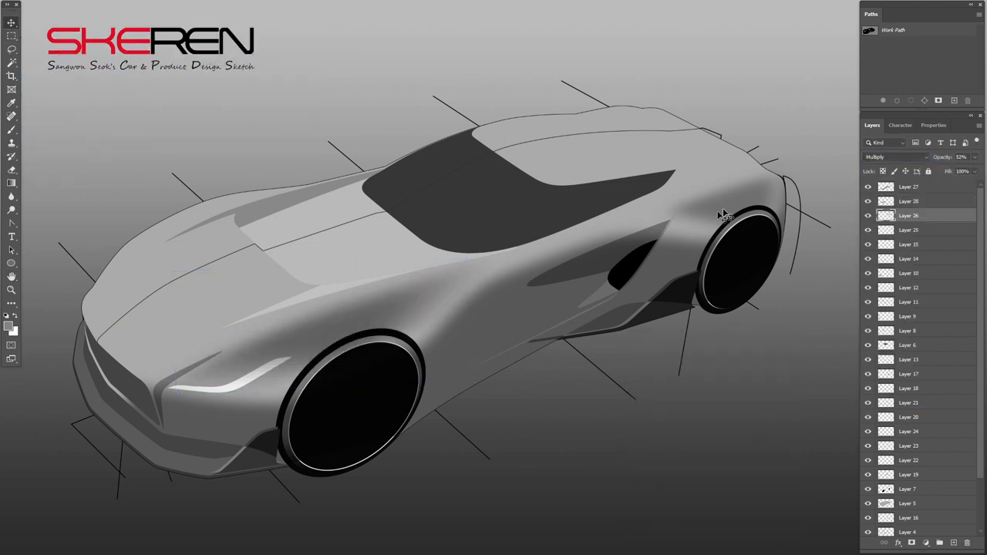
{"action": "left_click", "coordinate": [278, 102]}
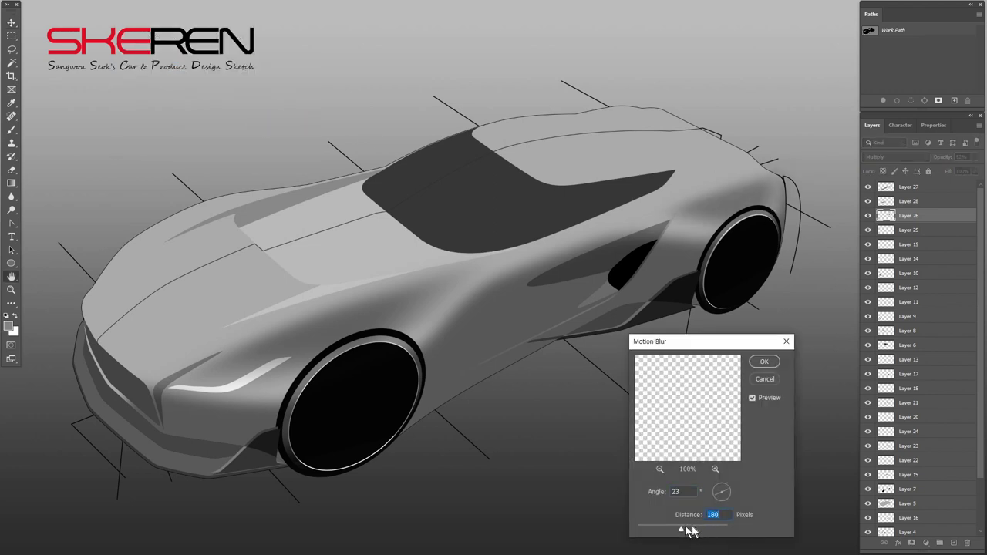
{"action": "left_click", "coordinate": [765, 361]}
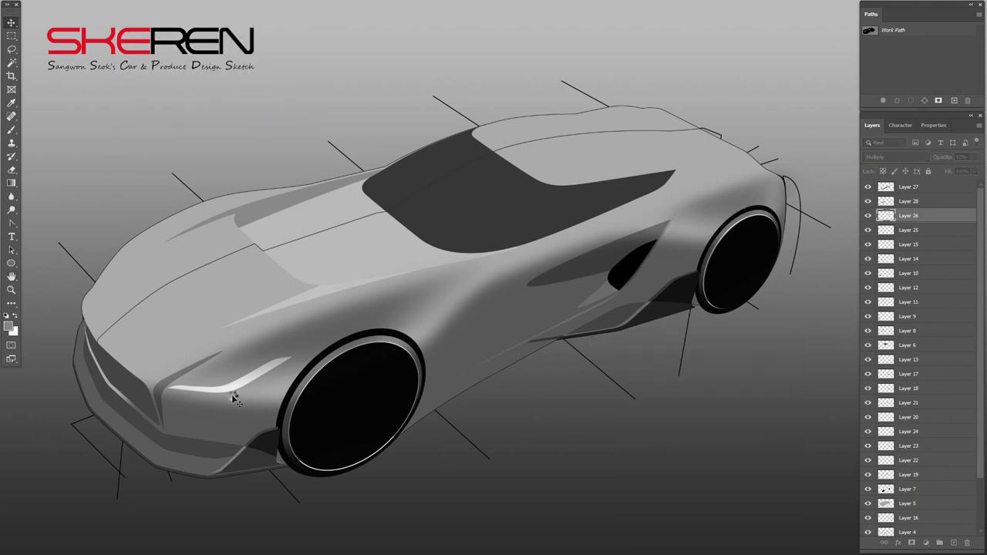
{"action": "left_click", "coordinate": [872, 188]}
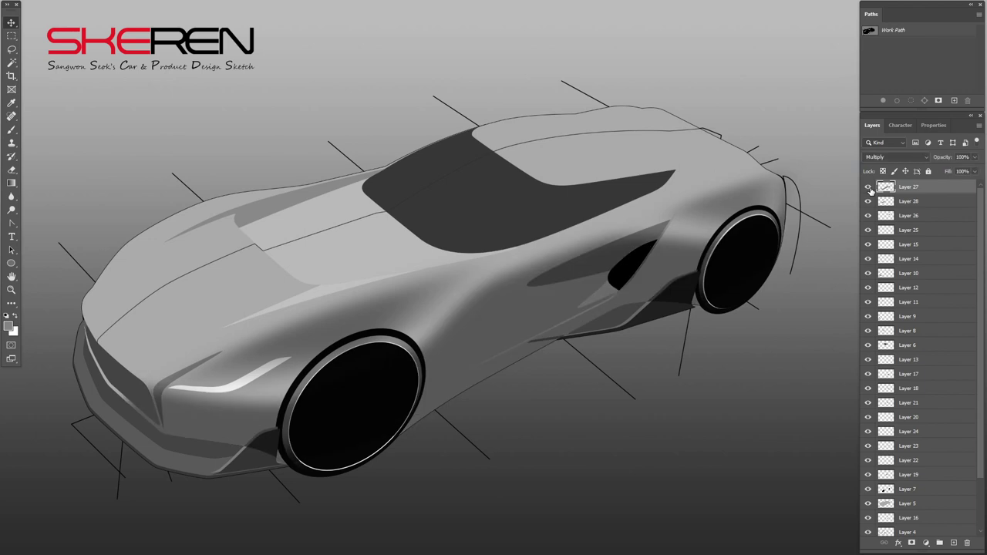
{"action": "left_click", "coordinate": [652, 315], "text": "ctrl"}
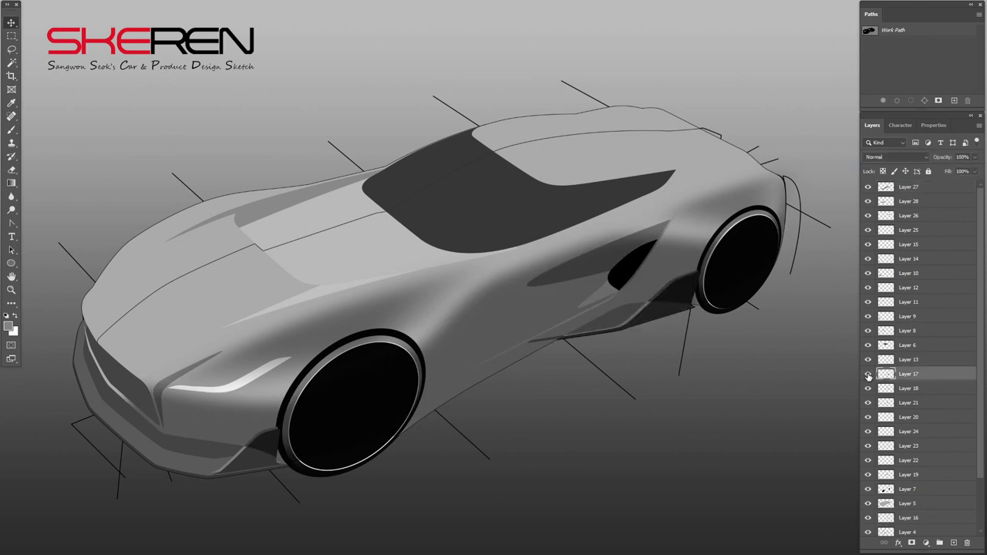
Step: Load the front lower corner path as a selection
{"action": "scroll", "coordinate": [870, 460], "scroll_direction": "down", "scroll_amount": 2}
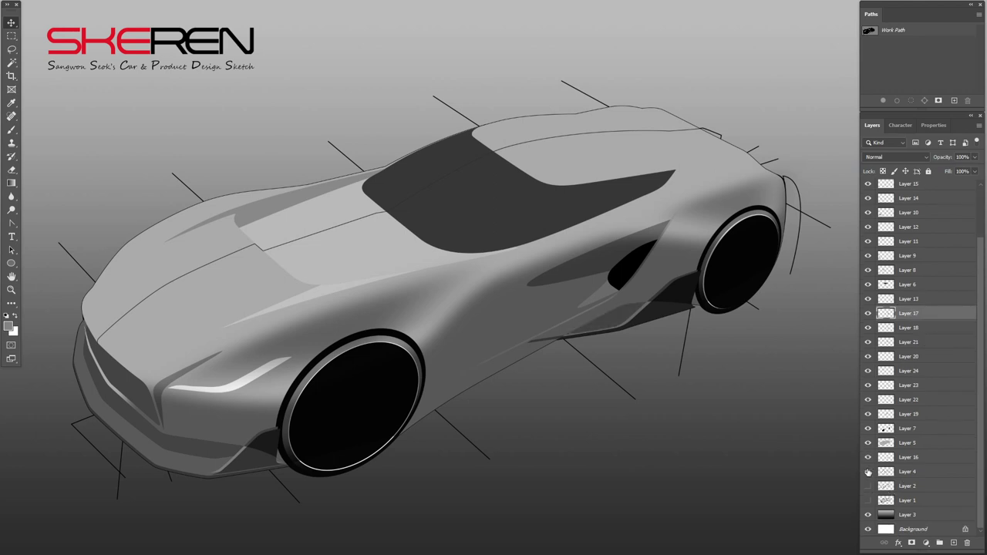
{"action": "left_click", "coordinate": [272, 453], "text": "ctrl"}
{"action": "left_click", "coordinate": [893, 30]}
{"action": "key", "text": "ctrl+Return"}
{"action": "left_click", "coordinate": [893, 30]}
{"action": "key", "text": "ctrl+Return"}
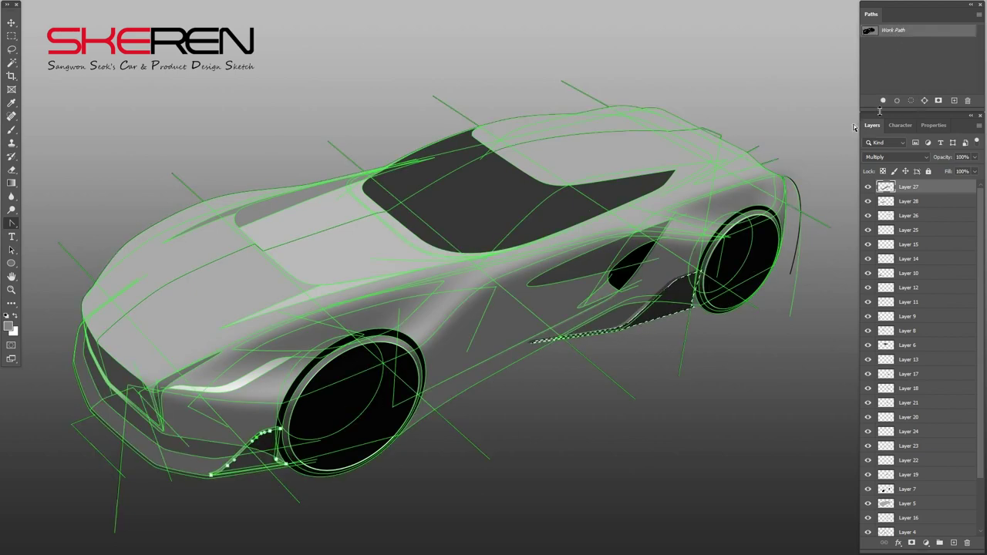
{"action": "left_click", "coordinate": [904, 87]}
Step: Darken the front corner on Layer 15 with Levels black input 96
{"action": "key", "text": "ctrl+Return"}
{"action": "left_click", "coordinate": [910, 243]}
{"action": "key", "text": "ctrl+l"}
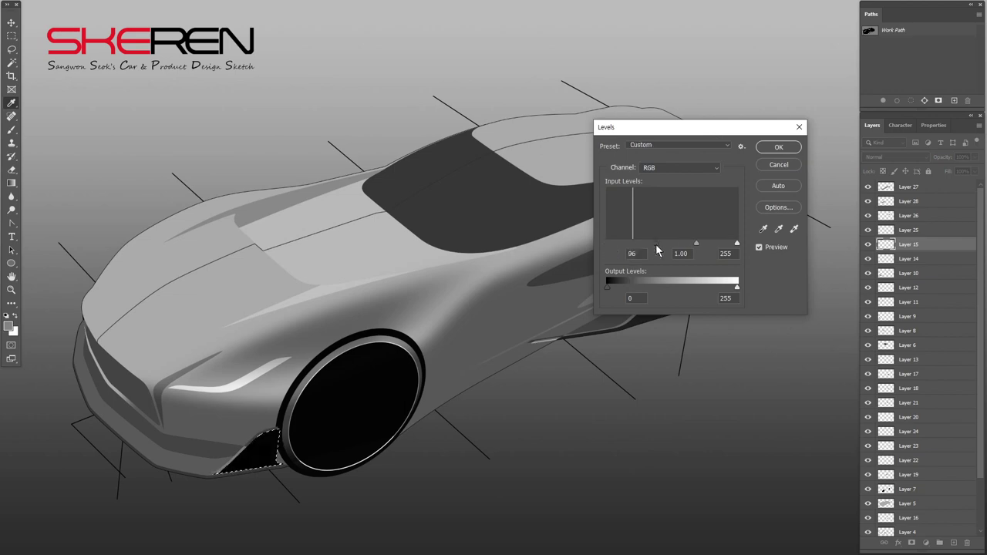
{"action": "left_click", "coordinate": [778, 147]}
{"action": "key", "text": "z"}
Step: Deselect, zoom in on the lower body and bring the side skirt into view
{"action": "left_click", "coordinate": [518, 375]}
{"action": "key", "text": "ctrl+d"}
{"action": "left_click", "coordinate": [911, 36]}
{"action": "key", "text": "p"}
{"action": "left_click", "coordinate": [869, 93]}
{"action": "left_click_drag", "start_coordinate": [540, 347], "coordinate": [566, 433]}
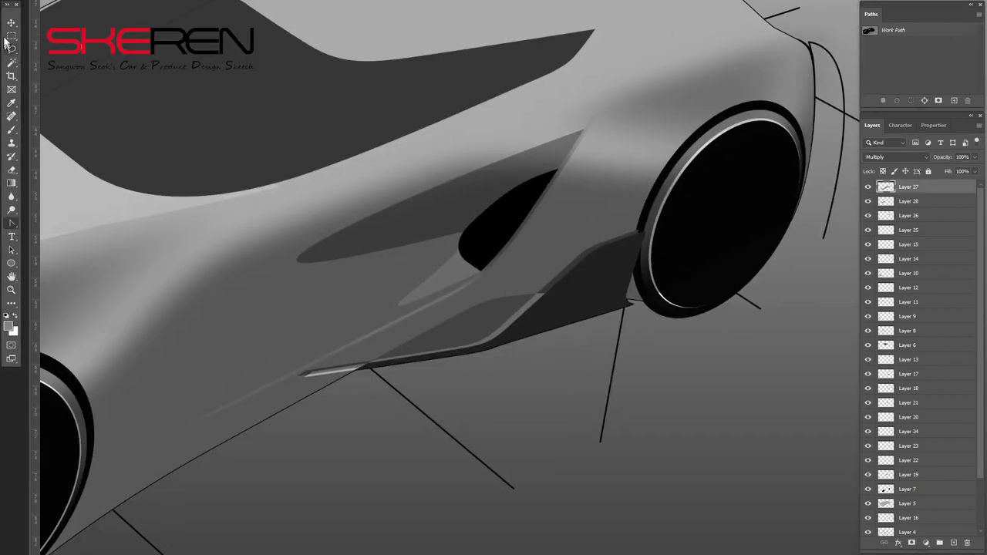
Step: Load the side skirt path as a selection on Layer 17, then deselect
{"action": "key", "text": "ctrl+h"}
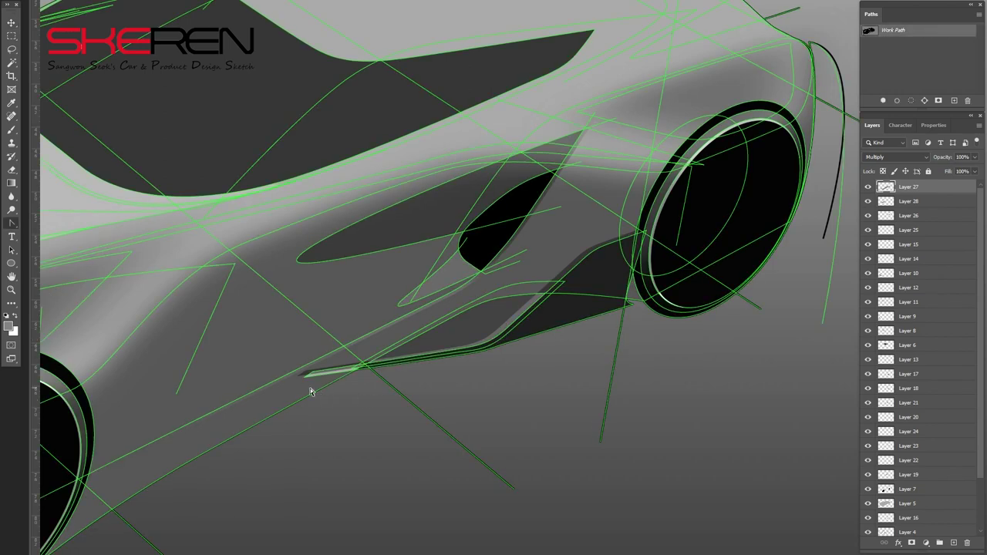
{"action": "key", "text": "ctrl+Return"}
{"action": "key", "text": "v"}
{"action": "left_click", "coordinate": [463, 351], "text": "ctrl"}
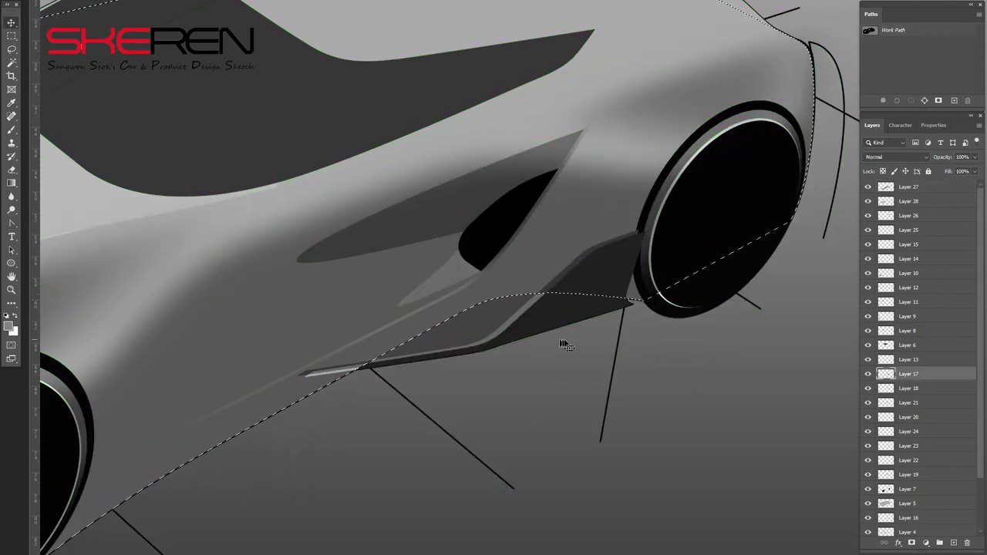
{"action": "key", "text": "ctrl+d"}
Step: Erase the front end of Layer 18's highlight streak near the side skirt
{"action": "left_click", "coordinate": [879, 504]}
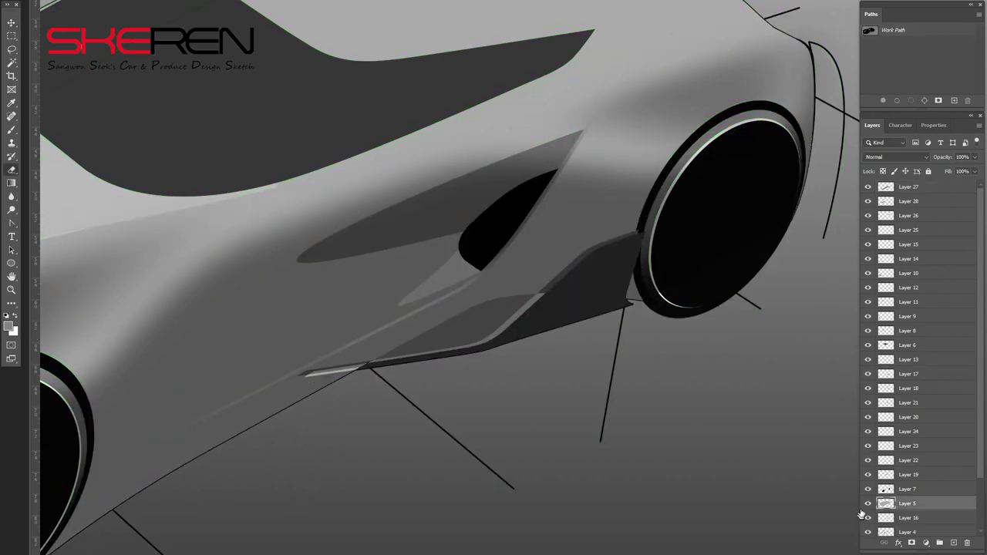
{"action": "left_click", "coordinate": [348, 366], "text": "ctrl"}
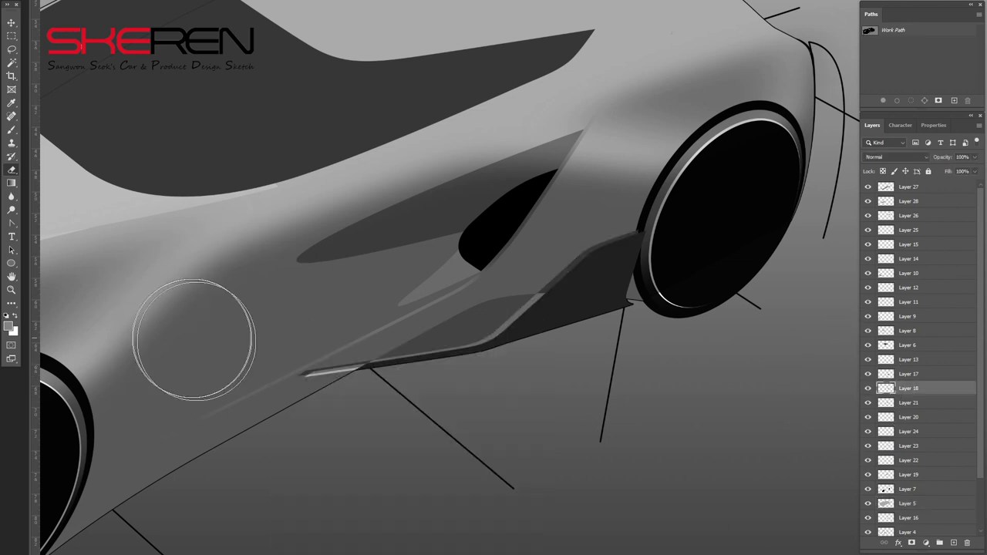
{"action": "left_click_drag", "start_coordinate": [352, 347], "coordinate": [331, 370]}
{"action": "left_click", "coordinate": [879, 505]}
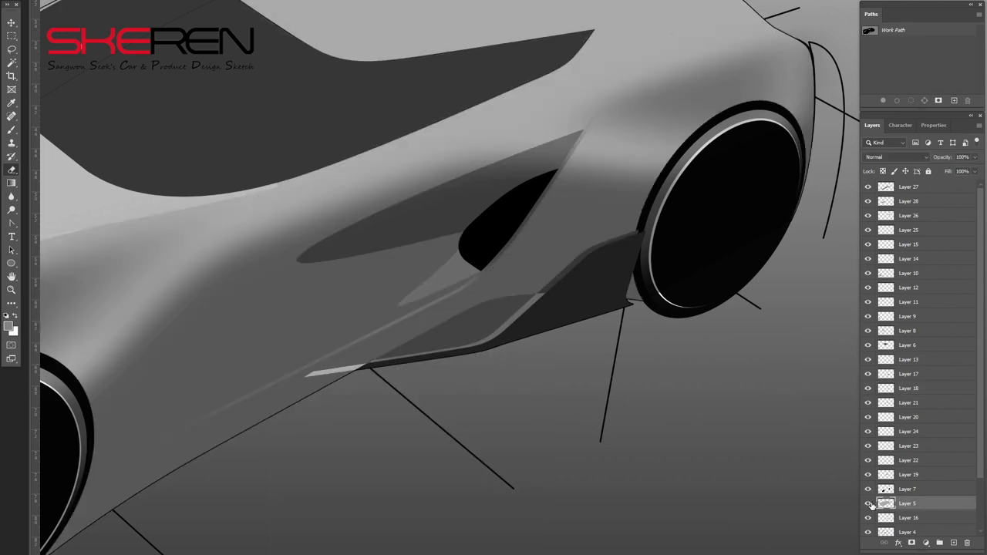
{"action": "key", "text": "alt+period"}
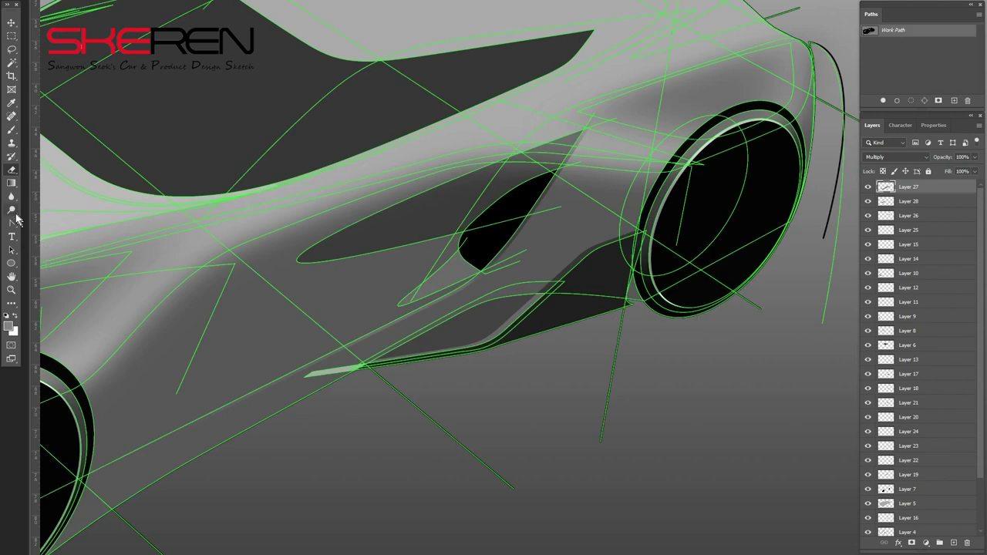
{"action": "key", "text": "ctrl+Return"}
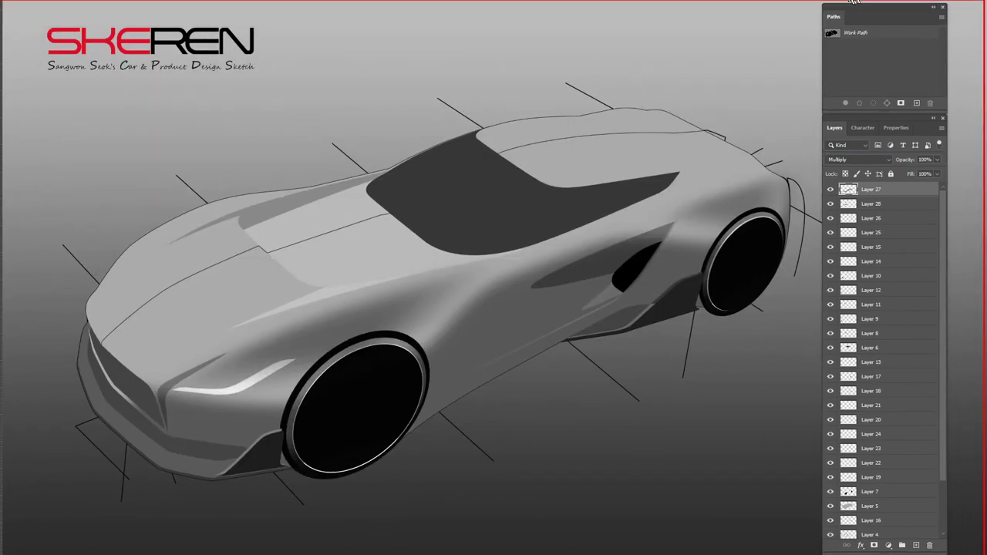
Step: Redock the Paths and Layers panels, zoom onto the windshield, and pen a curved roof-edge anchor
{"action": "left_click_drag", "start_coordinate": [856, 6], "coordinate": [899, 6]}
{"action": "left_click_drag", "start_coordinate": [872, 124], "coordinate": [914, 123]}
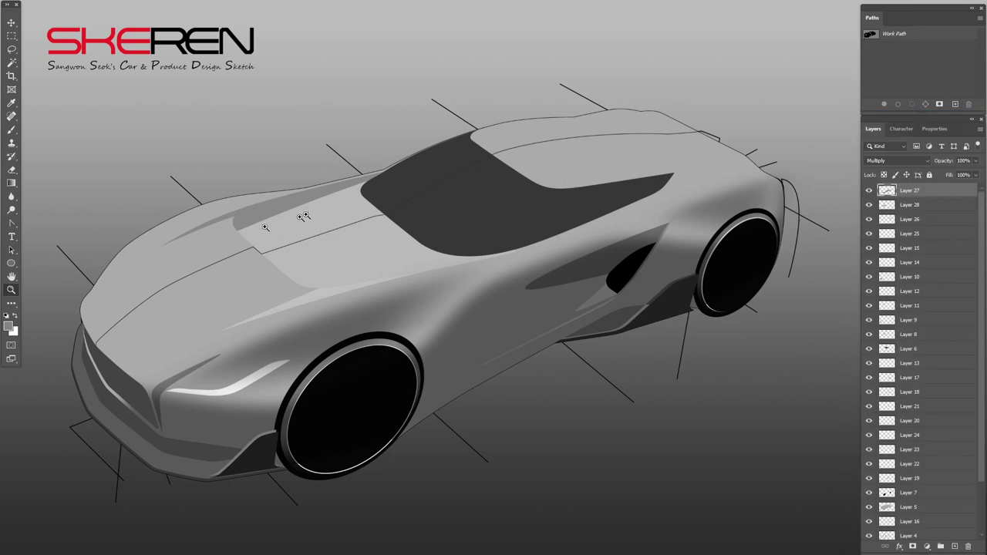
{"action": "left_click_drag", "start_coordinate": [301, 217], "coordinate": [568, 209]}
{"action": "key", "text": "p"}
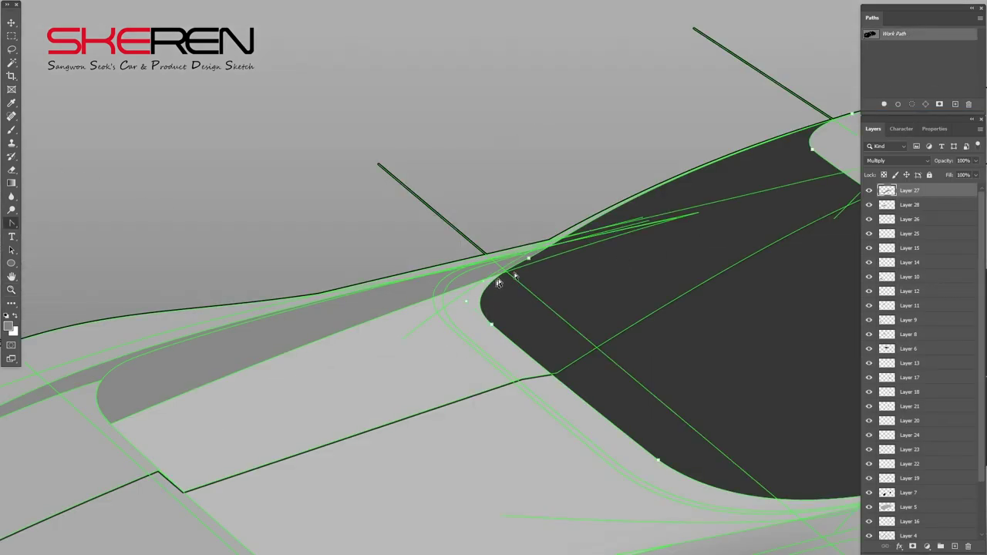
{"action": "left_click_drag", "start_coordinate": [809, 125], "coordinate": [673, 175]}
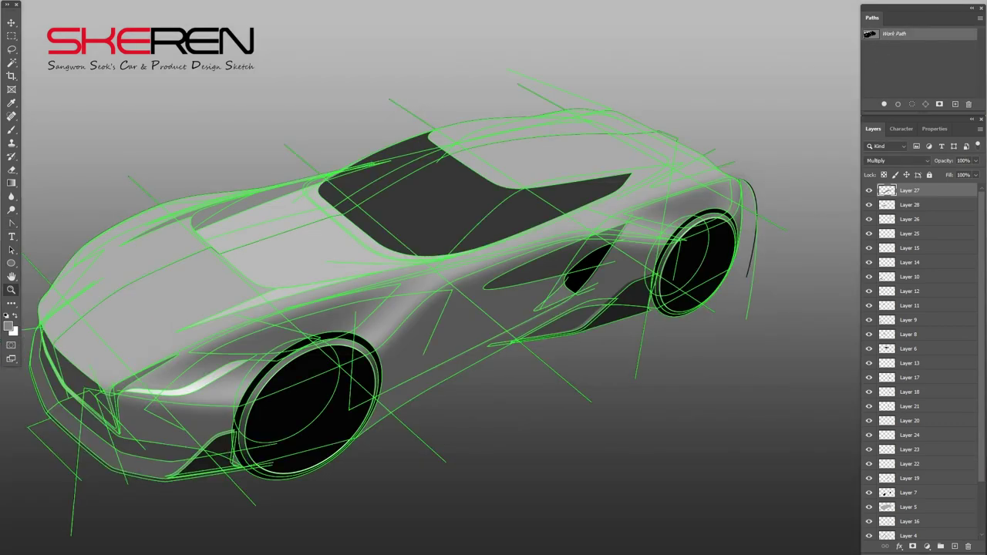
{"action": "left_click", "coordinate": [12, 222]}
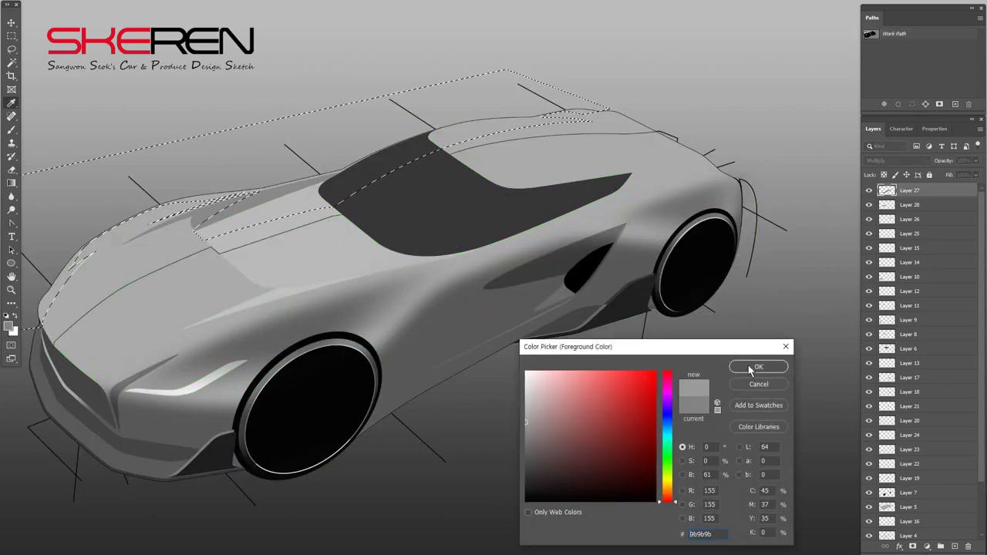
Step: Fill the selection mid grey 9b9b9b on Layer 29, set Multiply, and deselect
{"action": "key", "text": "alt+BackSpace"}
{"action": "left_click", "coordinate": [894, 160]}
{"action": "left_click", "coordinate": [884, 168]}
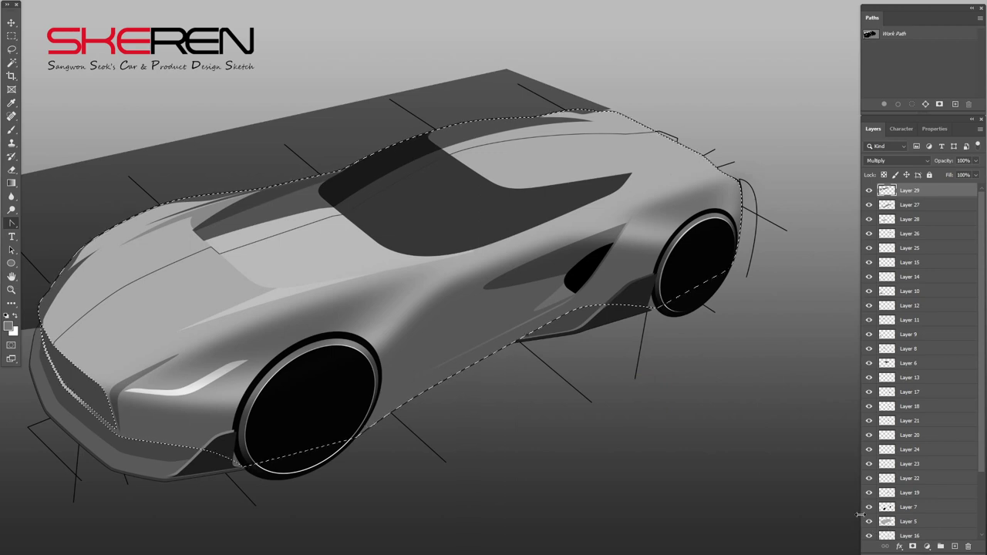
{"action": "key", "text": "ctrl+d"}
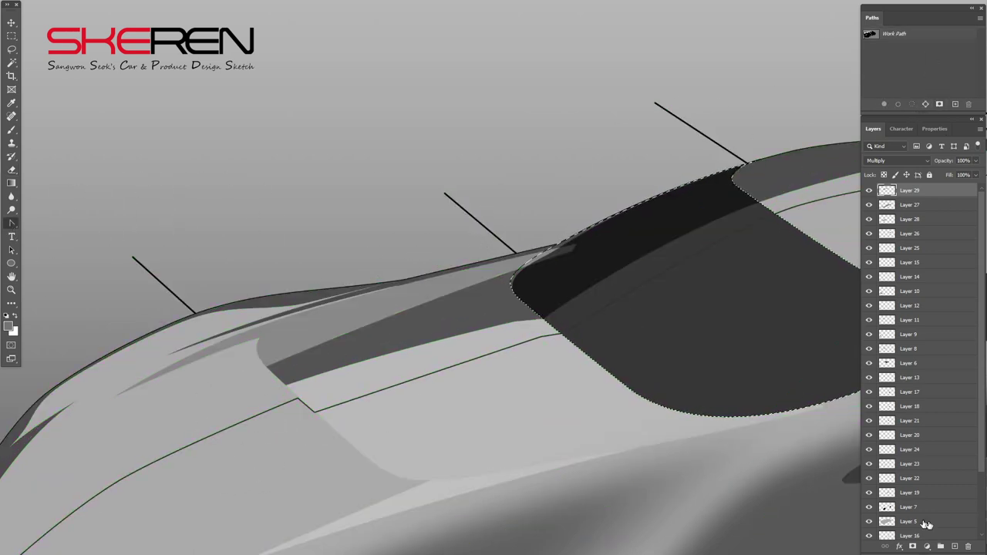
{"action": "left_click", "coordinate": [909, 363]}
{"action": "left_click", "coordinate": [899, 34]}
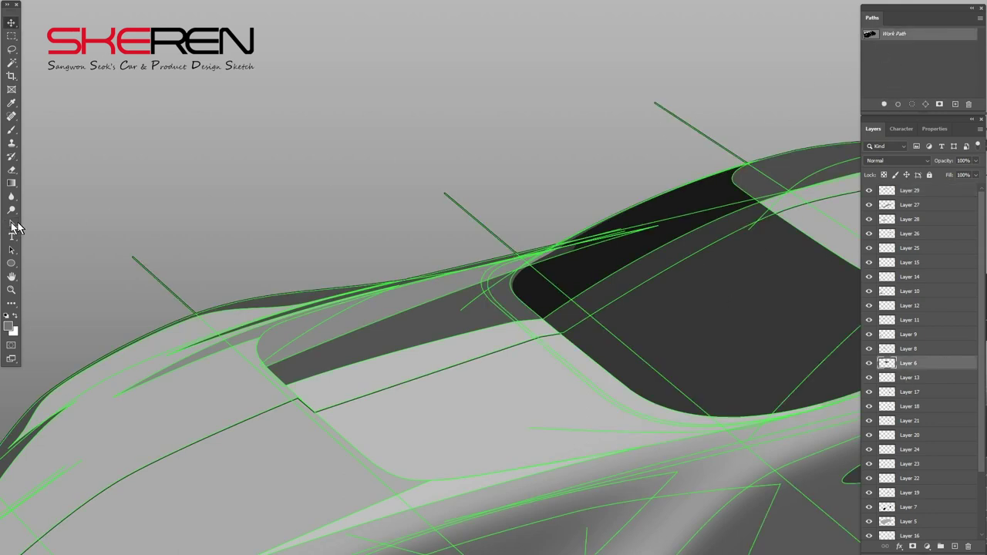
Step: Brush darker shading along the windshield's upper edge, then zoom back out
{"action": "left_click", "coordinate": [917, 90]}
{"action": "key", "text": "b"}
{"action": "right_click", "coordinate": [539, 223]}
{"action": "key", "text": "Escape"}
{"action": "key", "text": "alt+bracketright"}
{"action": "key", "text": "alt+bracketright"}
{"action": "key", "text": "alt+bracketright"}
{"action": "mouse_move", "coordinate": [440, 297]}
{"action": "left_mouse_down"}
{"action": "mouse_move", "coordinate": [484, 298]}
{"action": "mouse_move", "coordinate": [551, 187]}
{"action": "left_mouse_up"}
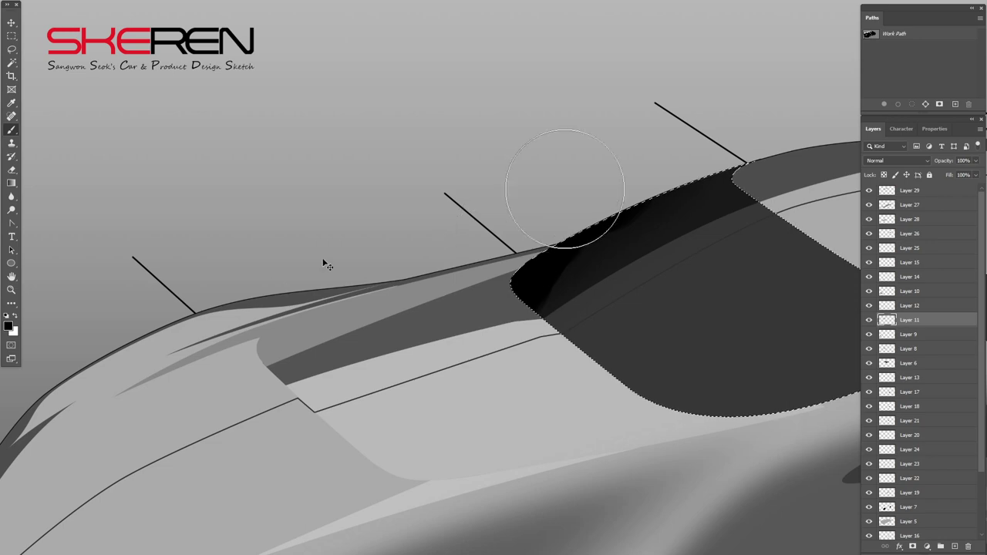
{"action": "key", "text": "z"}
{"action": "left_click", "coordinate": [318, 282], "text": "alt"}
Step: Brighten Layer 12 with Levels, white input 221
{"action": "key", "text": "alt+bracketright"}
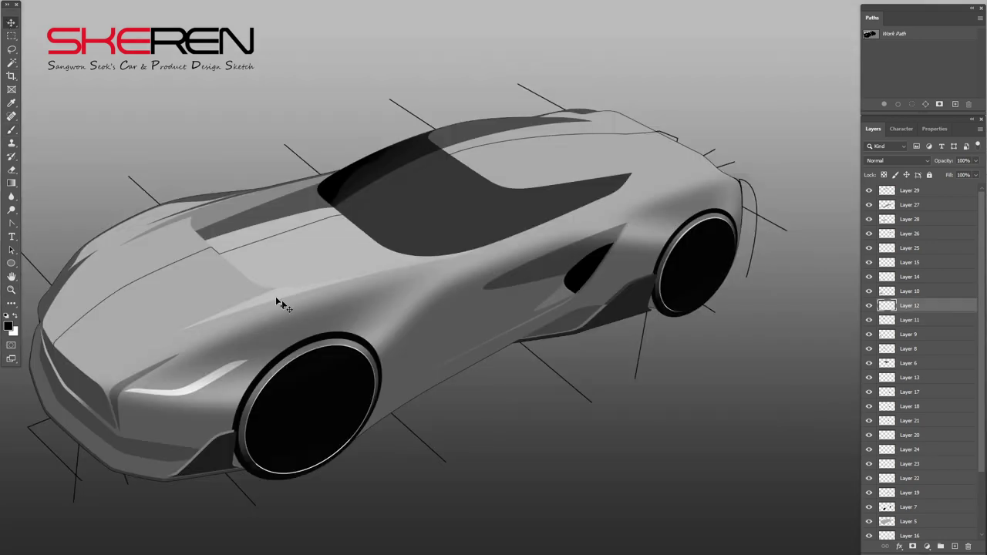
{"action": "key", "text": "ctrl+l"}
{"action": "left_click_drag", "start_coordinate": [693, 247], "coordinate": [677, 247]}
{"action": "left_click", "coordinate": [736, 150]}
Step: Fill the rear-deck path selection white on a new layer as a highlight sweep
{"action": "left_click", "coordinate": [894, 33]}
{"action": "left_click", "coordinate": [917, 77]}
{"action": "left_click", "coordinate": [895, 33]}
{"action": "left_click", "coordinate": [438, 211]}
{"action": "left_click", "coordinate": [452, 249], "text": "alt"}
{"action": "key", "text": "p"}
{"action": "key", "text": "ctrl+Return"}
{"action": "key", "text": "ctrl+shift+alt+n"}
{"action": "key", "text": "ctrl+BackSpace"}
Step: Load the side-window path and clean up the white highlight on Layer 30
{"action": "left_click", "coordinate": [894, 33]}
{"action": "left_click", "coordinate": [911, 103], "text": "alt"}
{"action": "key", "text": "Delete"}
{"action": "left_click", "coordinate": [894, 33]}
{"action": "left_click", "coordinate": [910, 85]}
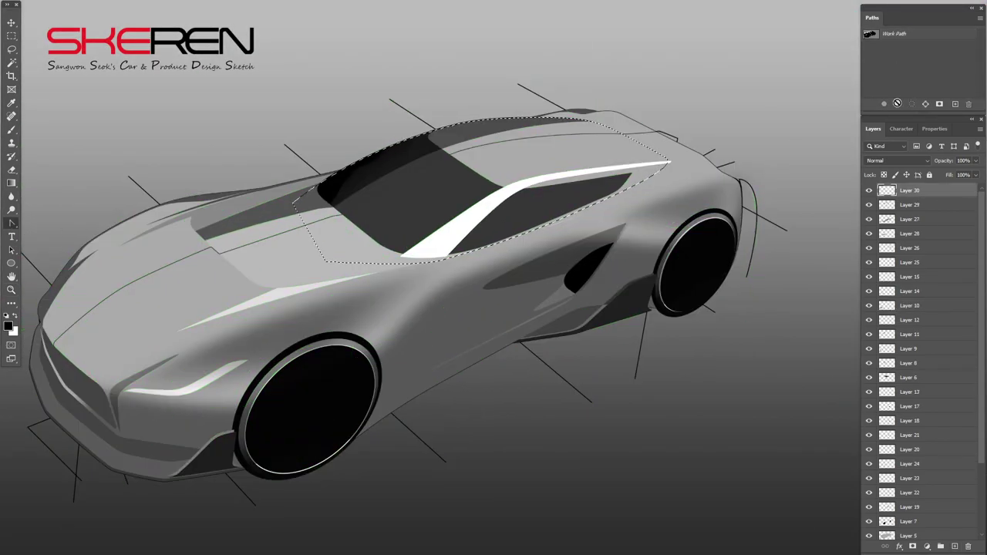
{"action": "left_click", "coordinate": [895, 33]}
{"action": "left_click", "coordinate": [909, 99]}
{"action": "key", "text": "e"}
Step: Set Layer 30 to Overlay, cancel Gaussian Blur, and lower its opacity to 36%
{"action": "left_click", "coordinate": [894, 160]}
{"action": "left_click", "coordinate": [874, 284]}
{"action": "left_click", "coordinate": [6, 4]}
{"action": "left_click", "coordinate": [108, 7]}
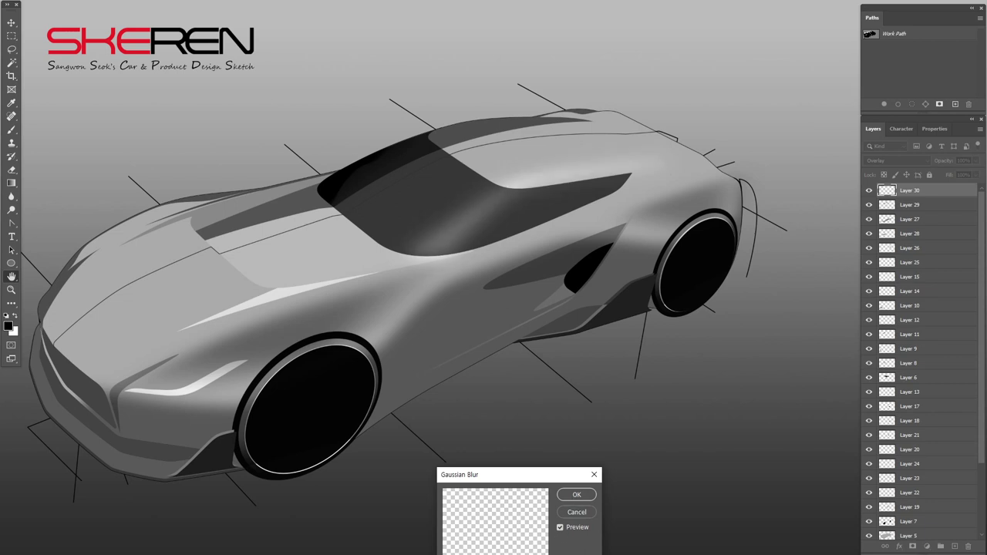
{"action": "left_click", "coordinate": [577, 512]}
{"action": "left_click", "coordinate": [975, 161]}
{"action": "left_click_drag", "start_coordinate": [974, 174], "coordinate": [947, 176]}
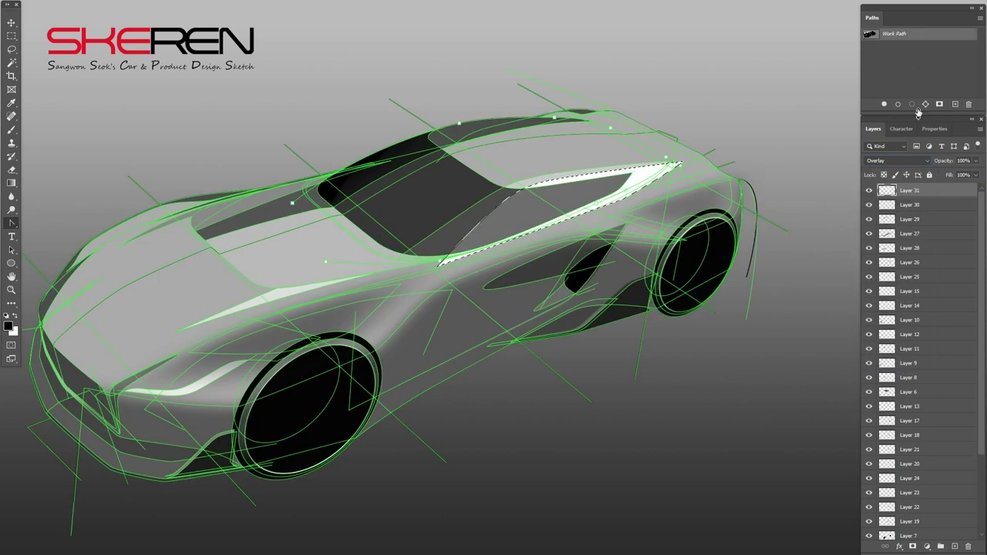
Step: Deselect, then load the flank path between the wheel arches as a selection
{"action": "key", "text": "ctrl+d"}
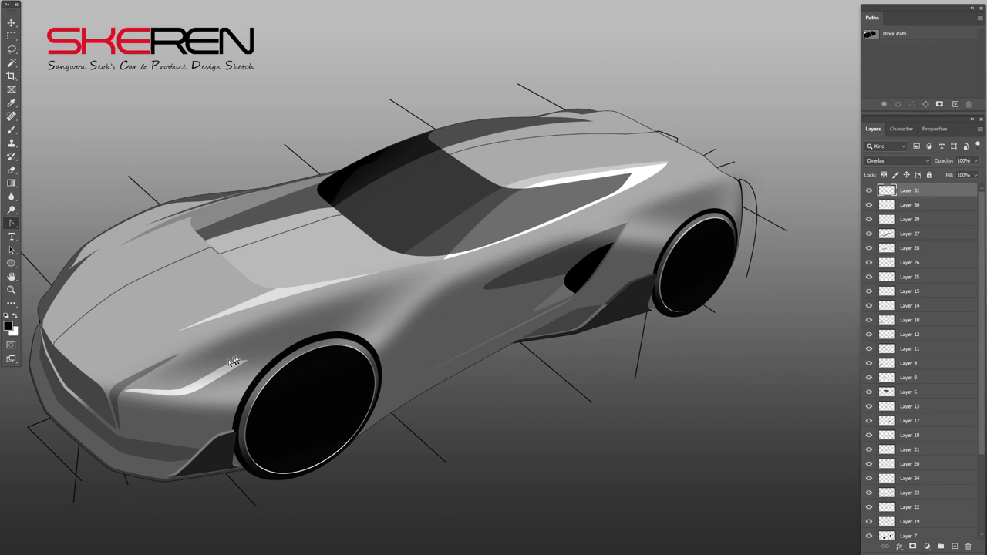
{"action": "left_click", "coordinate": [898, 37]}
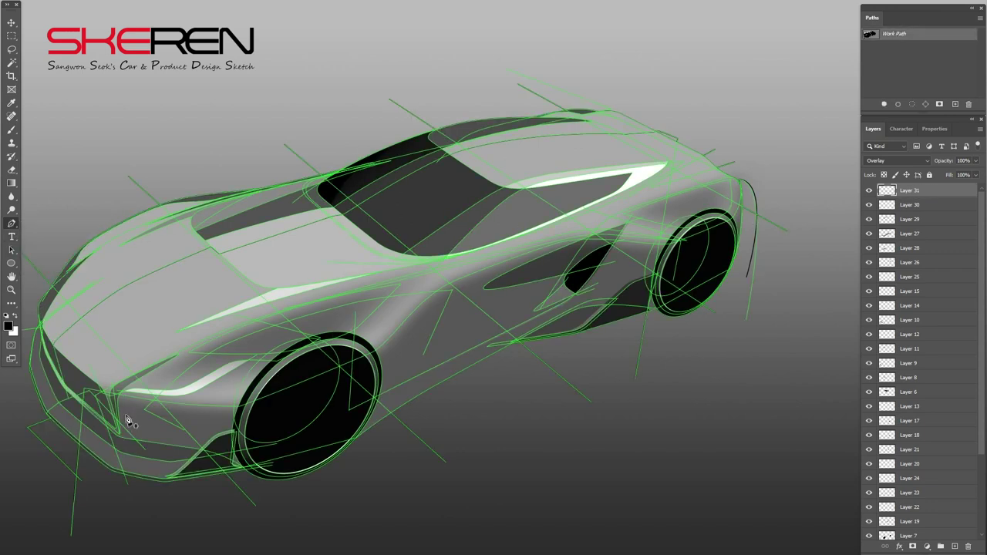
{"action": "left_click", "coordinate": [366, 346]}
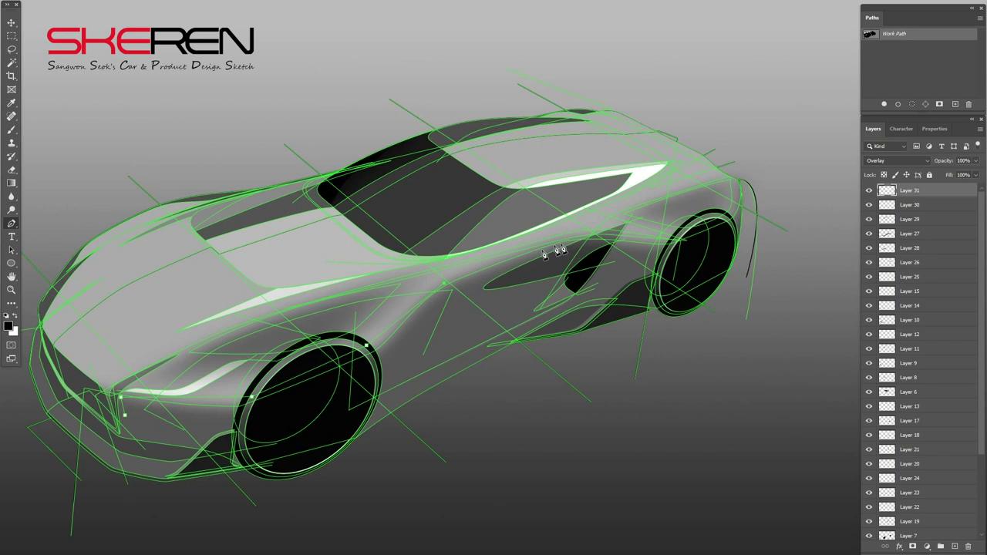
{"action": "left_click", "coordinate": [547, 466]}
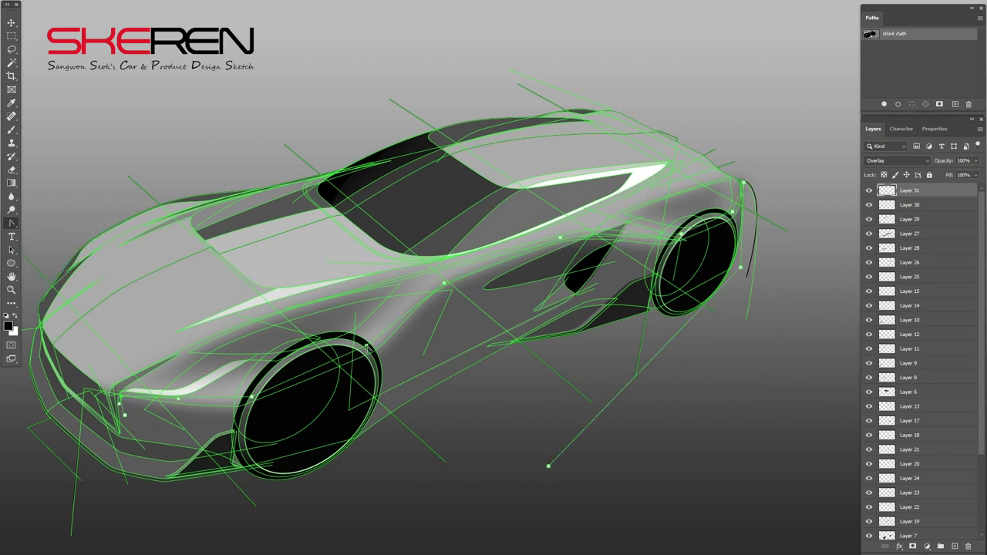
{"action": "left_click", "coordinate": [439, 286]}
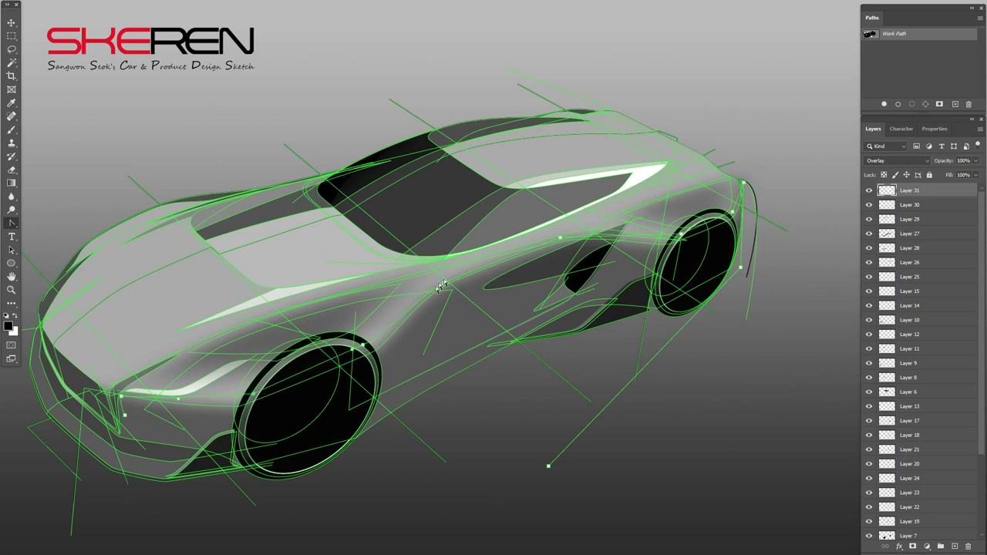
{"action": "left_click", "coordinate": [728, 220]}
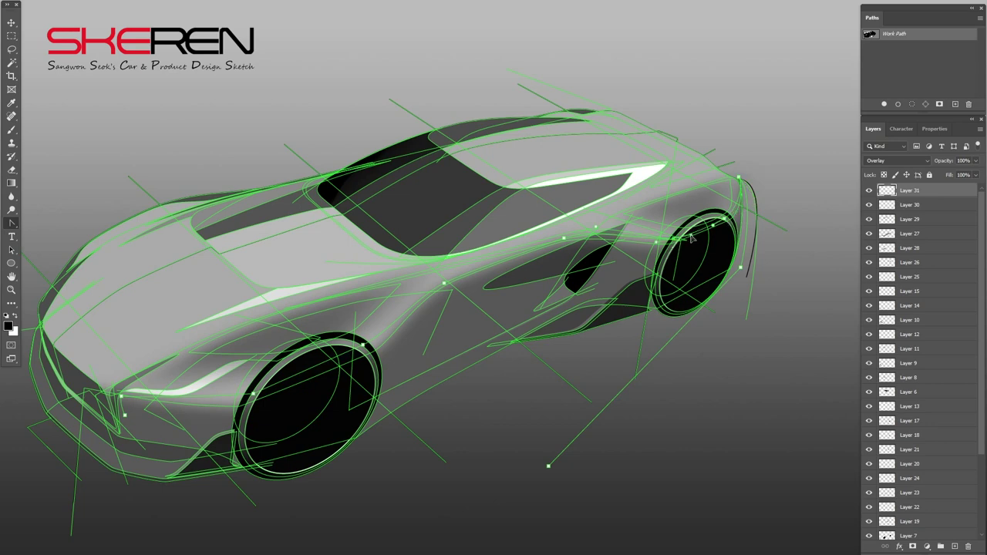
{"action": "key", "text": "ctrl+Return"}
Step: Fill a new Layer 32 white, set it to Overlay, and apply Gaussian Blur
{"action": "left_click", "coordinate": [940, 547]}
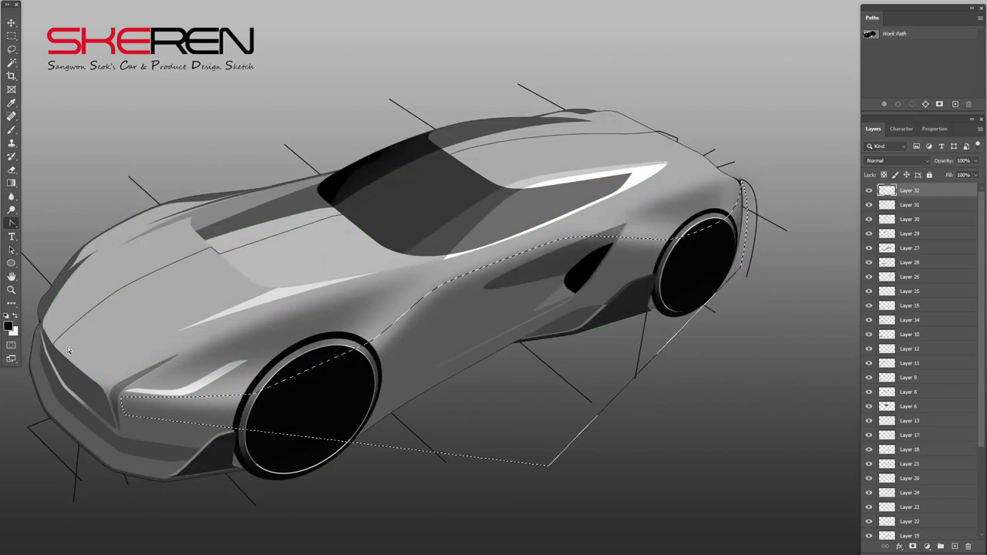
{"action": "key", "text": "ctrl+BackSpace"}
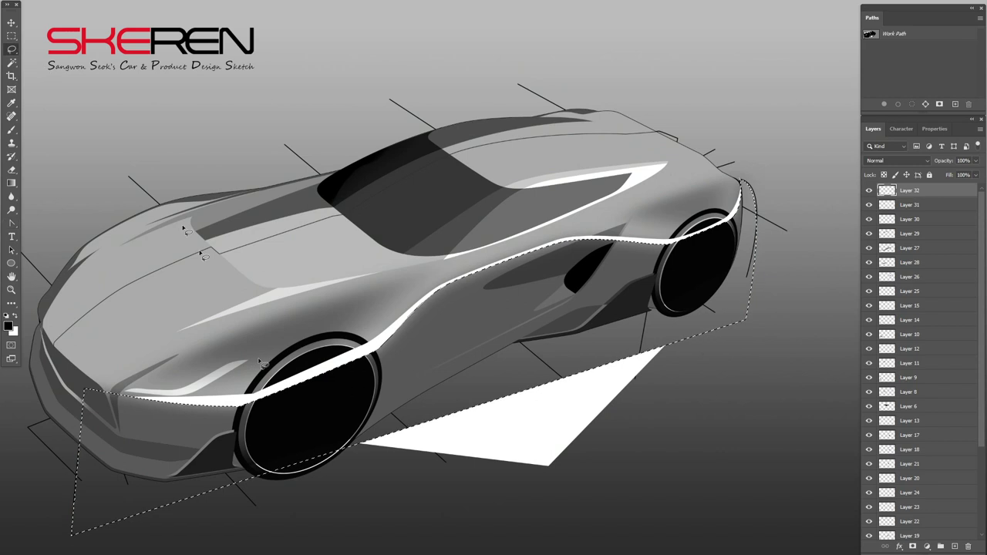
{"action": "key", "text": "shift+alt+o"}
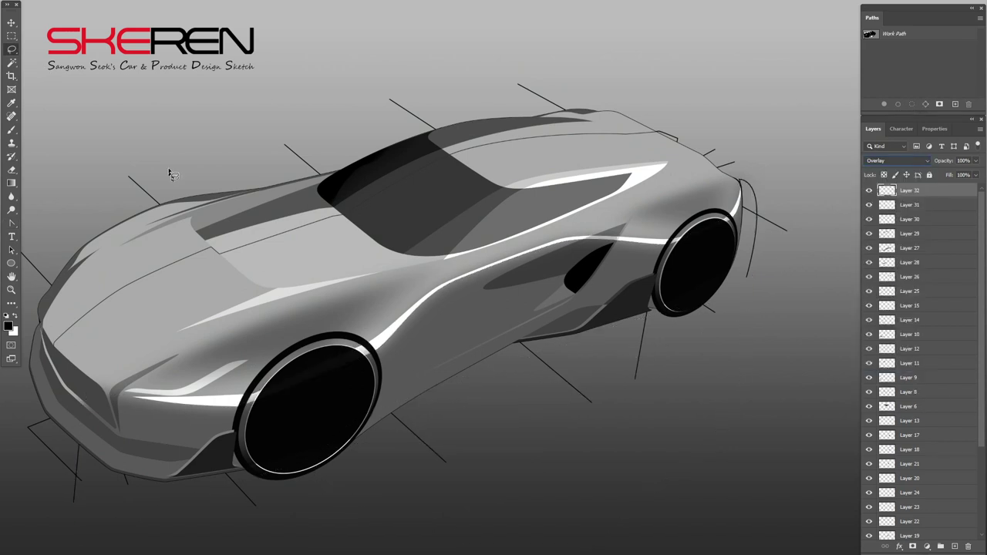
{"action": "left_click", "coordinate": [242, 116]}
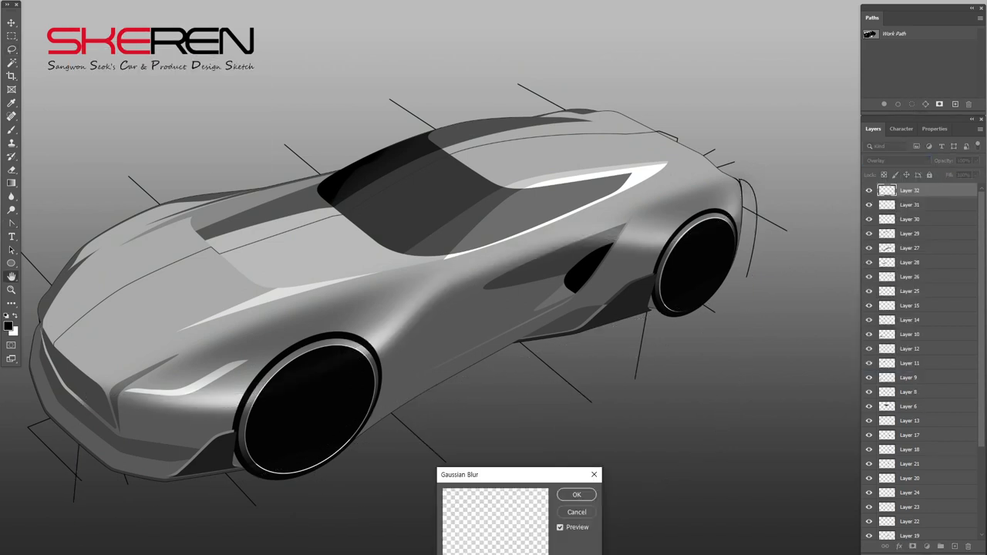
{"action": "left_click", "coordinate": [575, 494]}
{"action": "key", "text": "l"}
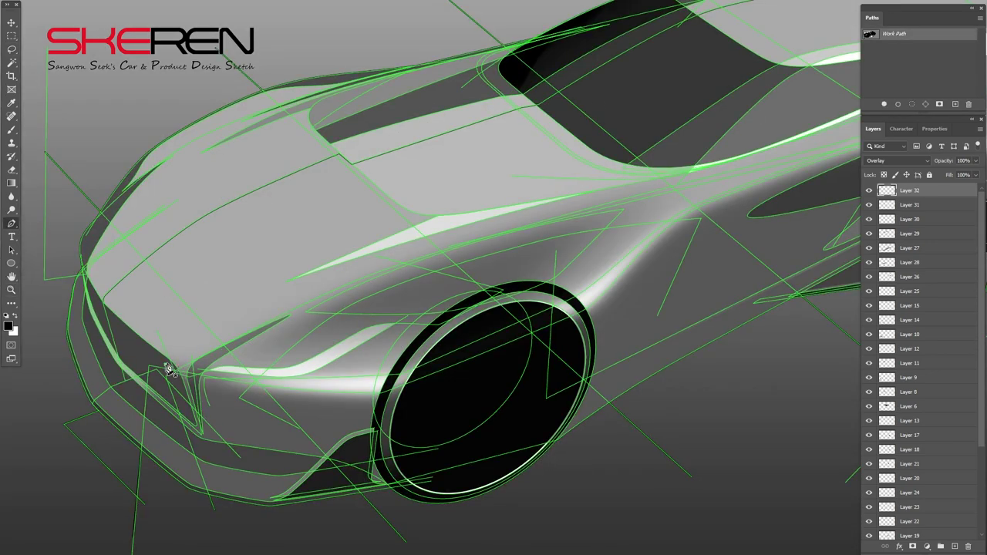
Step: Reshape the fender highlight path with Convert Point and fill it white on a new layer
{"action": "right_click", "coordinate": [12, 223]}
{"action": "left_click", "coordinate": [54, 278]}
{"action": "left_click_drag", "start_coordinate": [326, 292], "coordinate": [336, 289]}
{"action": "key", "text": "ctrl+Return"}
{"action": "left_click", "coordinate": [919, 85]}
{"action": "key", "text": "ctrl+BackSpace"}
Step: Set the fender highlight to Overlay and soften it with Gaussian Blur
{"action": "left_click", "coordinate": [896, 160]}
{"action": "left_click", "coordinate": [884, 286]}
{"action": "key", "text": "ctrl+d"}
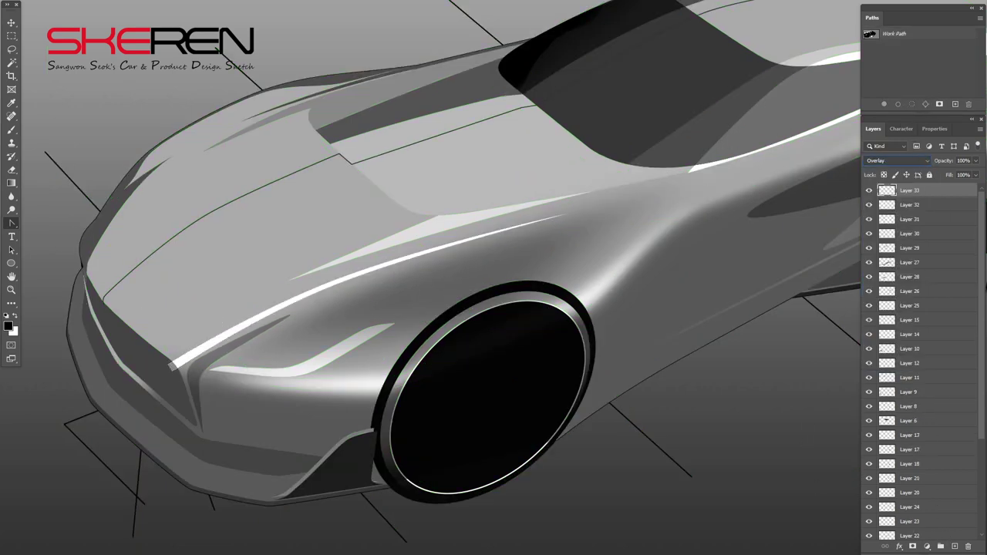
{"action": "left_click", "coordinate": [573, 502]}
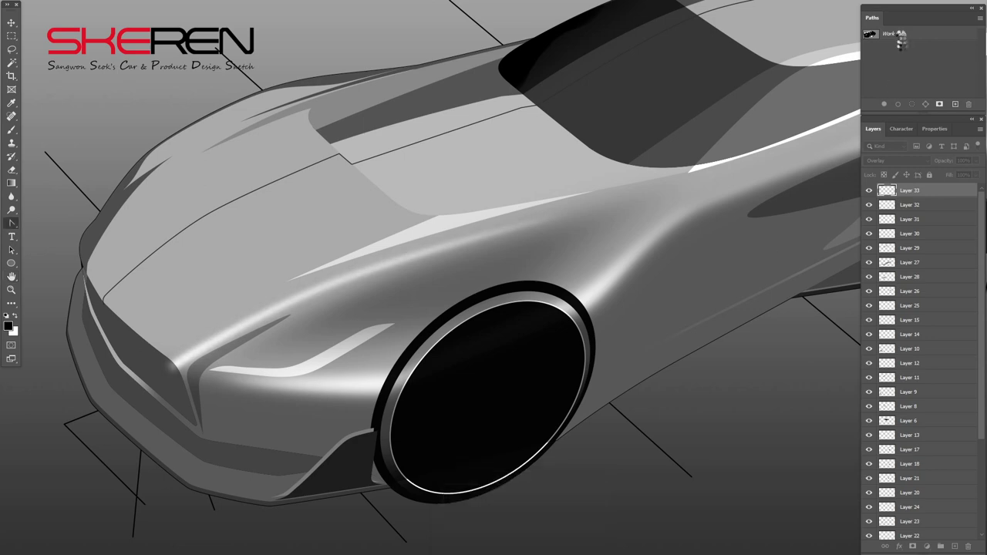
{"action": "left_click", "coordinate": [894, 34]}
{"action": "key", "text": "ctrl+Return"}
{"action": "key", "text": "e"}
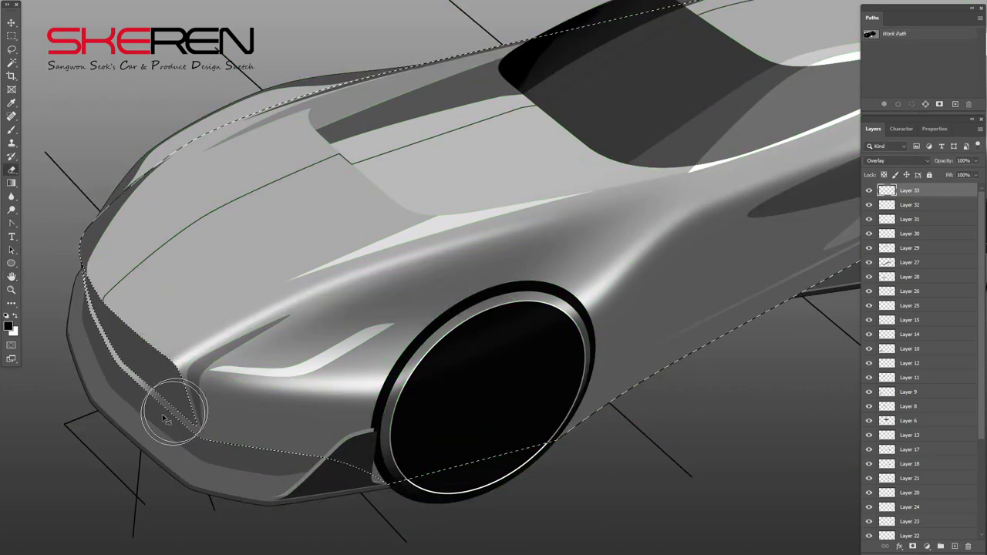
Step: Pick the bonnet path and load it as a selection on a new layer
{"action": "left_click", "coordinate": [895, 34]}
{"action": "right_click", "coordinate": [11, 223]}
{"action": "left_click", "coordinate": [46, 224]}
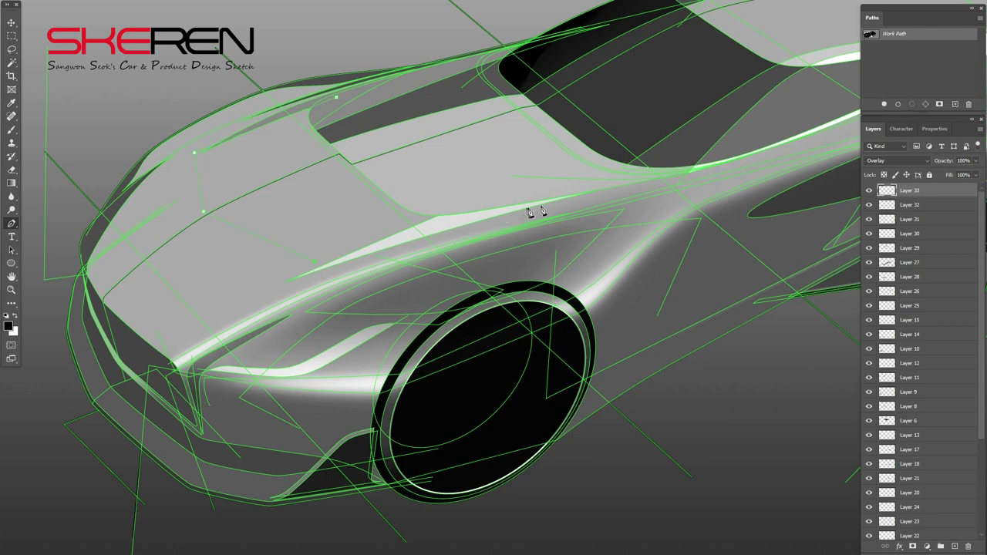
{"action": "key", "text": "ctrl"}
{"action": "key", "text": "ctrl+Return"}
{"action": "key", "text": "ctrl+shift+alt+n"}
Step: Fill the bonnet panel light grey, blended as Overlay at 28% opacity
{"action": "left_click", "coordinate": [9, 326]}
{"action": "left_click", "coordinate": [526, 399]}
{"action": "left_click", "coordinate": [755, 365]}
{"action": "key", "text": "alt+BackSpace"}
{"action": "key", "text": "ctrl+d"}
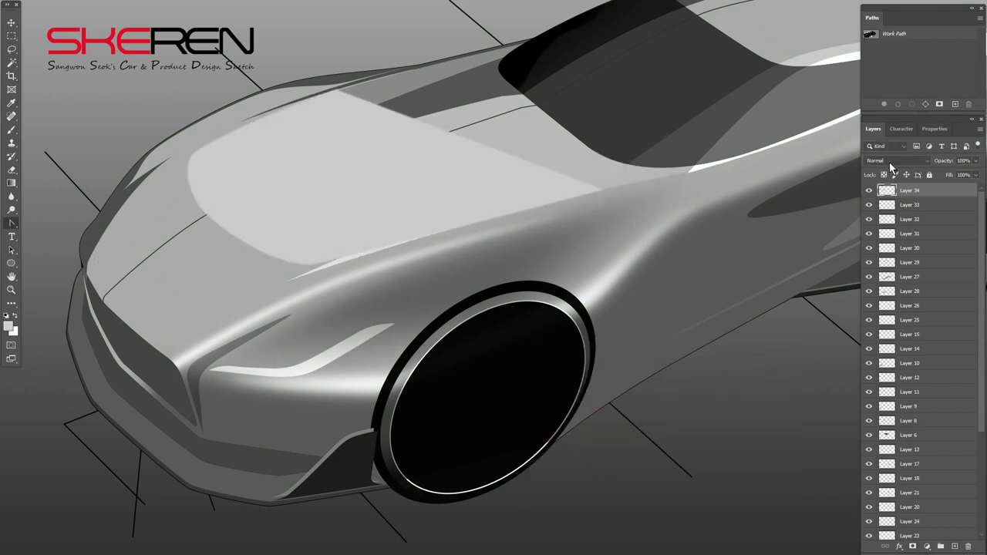
{"action": "left_click", "coordinate": [890, 163]}
{"action": "left_click", "coordinate": [887, 274]}
{"action": "left_click_drag", "start_coordinate": [943, 161], "coordinate": [918, 160]}
Step: Hide the work path and zoom out to recentre the whole car
{"action": "left_click", "coordinate": [895, 34]}
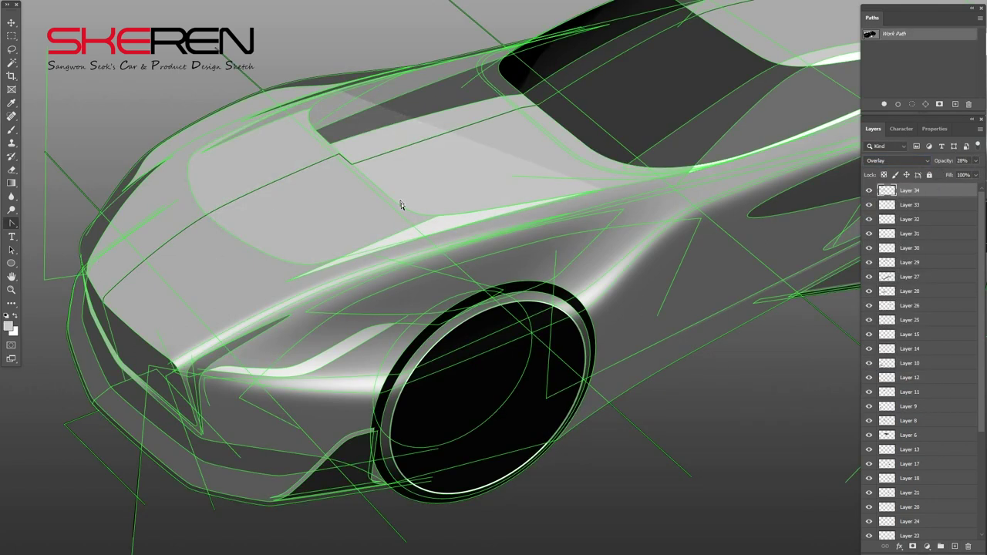
{"action": "left_click", "coordinate": [909, 77]}
{"action": "key", "text": "z"}
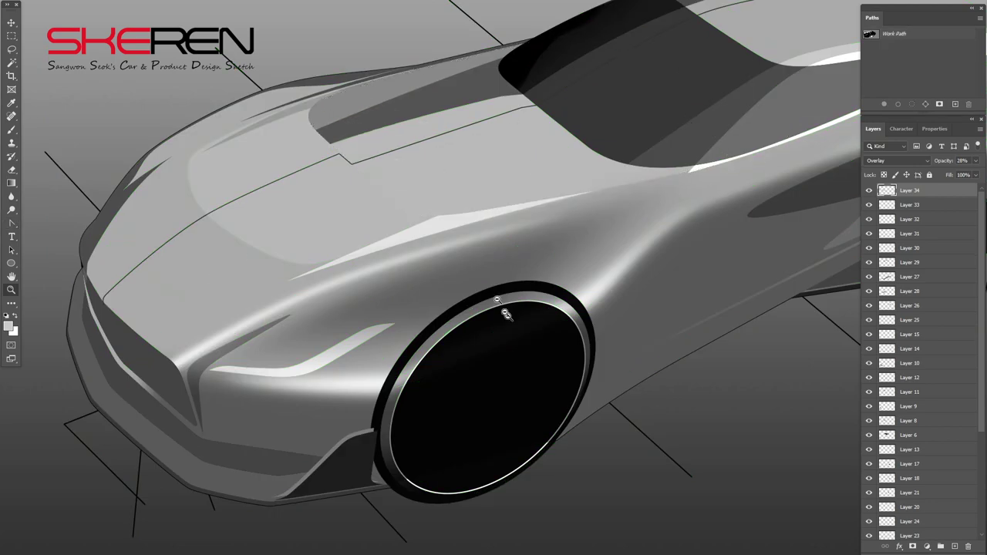
{"action": "left_click_drag", "start_coordinate": [529, 326], "coordinate": [390, 285]}
{"action": "left_click_drag", "start_coordinate": [462, 309], "coordinate": [505, 310]}
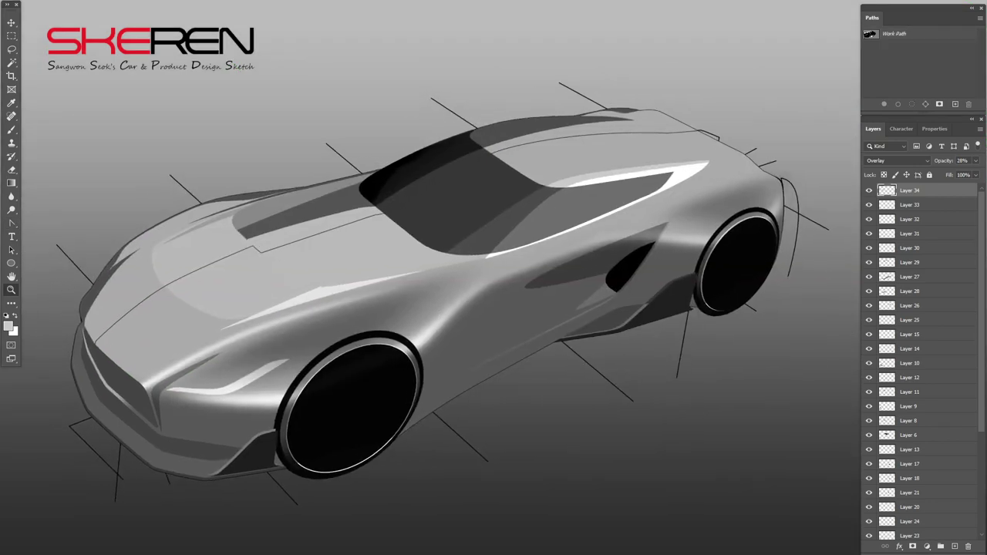
Step: Brush soft near-black shading along the lower side between the wheels
{"action": "left_click", "coordinate": [895, 35]}
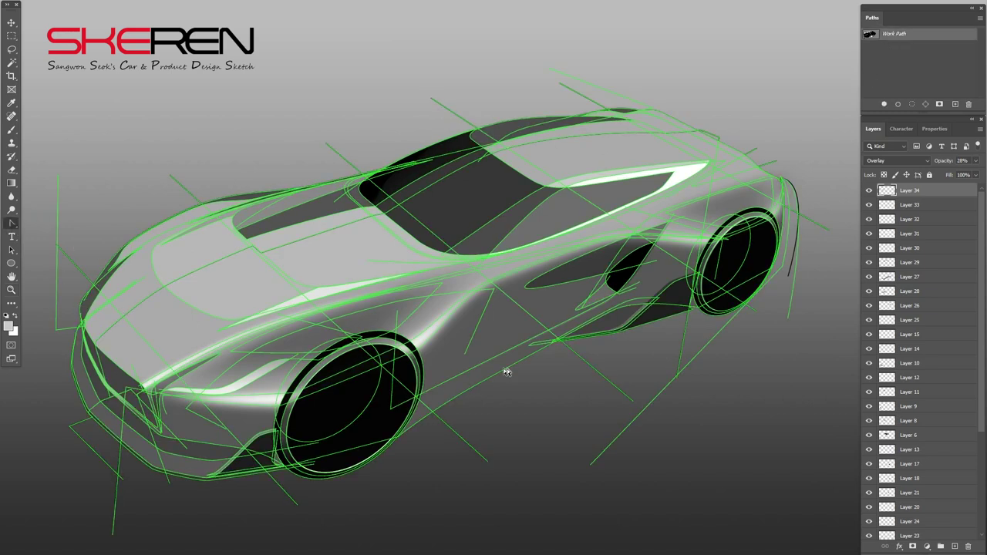
{"action": "left_click", "coordinate": [887, 62]}
{"action": "key", "text": "b"}
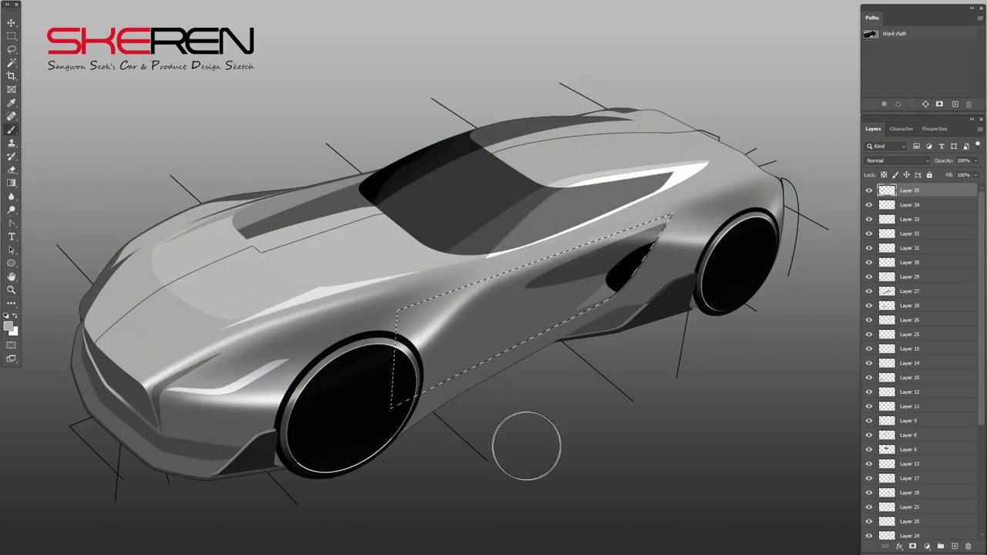
{"action": "right_click", "coordinate": [573, 443]}
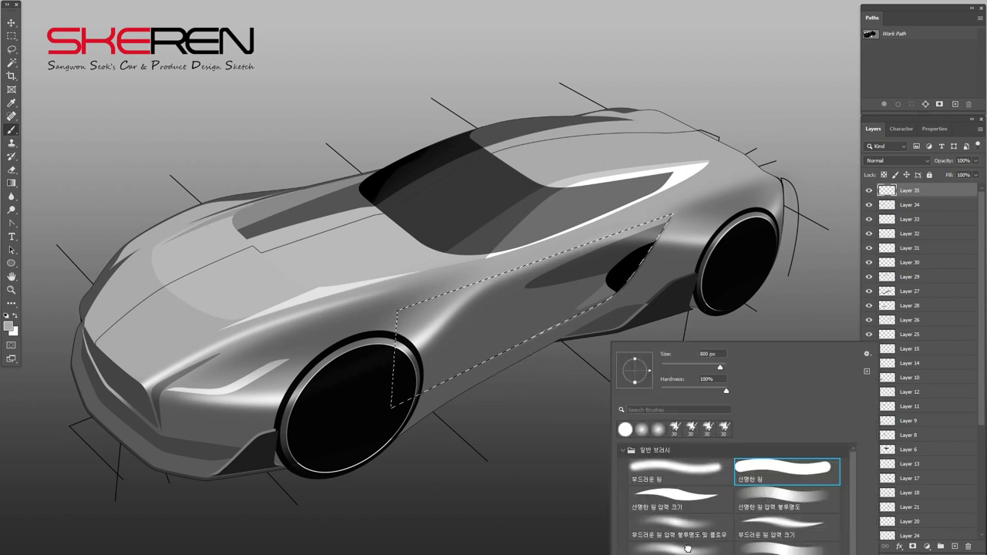
{"action": "key", "text": "Escape"}
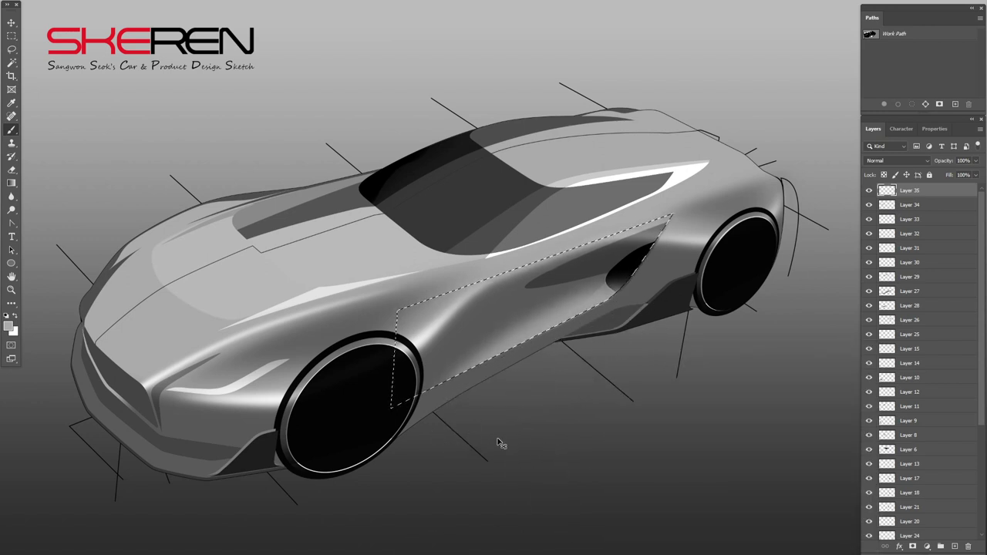
{"action": "left_click", "coordinate": [532, 525]}
{"action": "key", "text": "Return"}
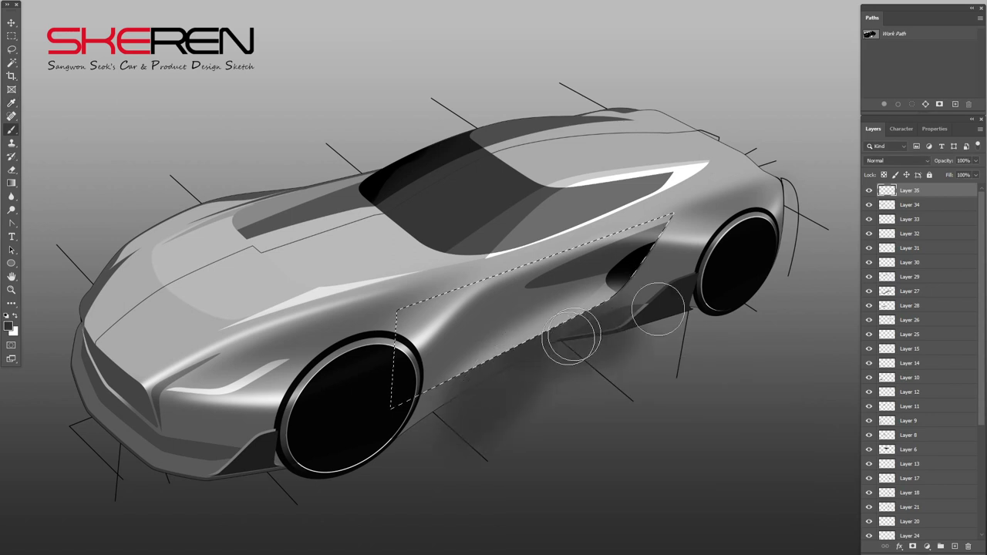
{"action": "key", "text": "F12"}
{"action": "key", "text": "Return"}
{"action": "left_click_drag", "start_coordinate": [547, 319], "coordinate": [440, 408]}
{"action": "scroll", "coordinate": [937, 420], "scroll_direction": "down", "scroll_amount": 5}
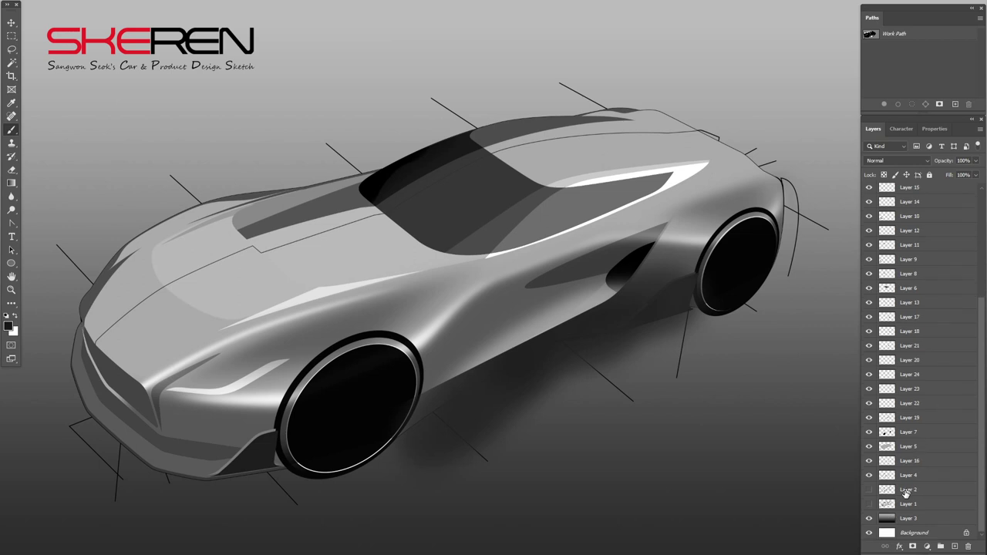
Step: Load the side skirt path as a selection and adjust Layer 27 within it
{"action": "left_click", "coordinate": [887, 37]}
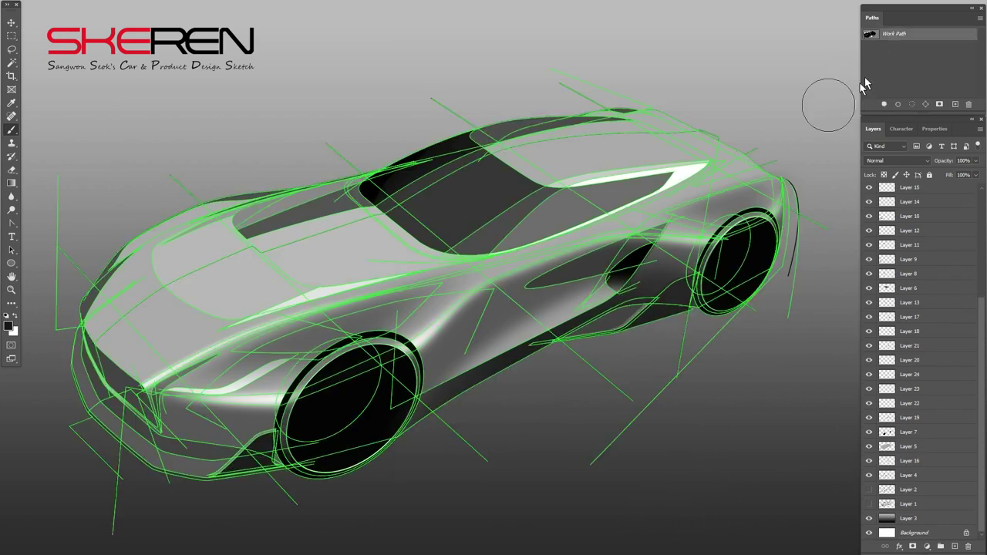
{"action": "key", "text": "ctrl+Return"}
{"action": "key", "text": "e"}
{"action": "key", "text": "ctrl+shift+alt+n"}
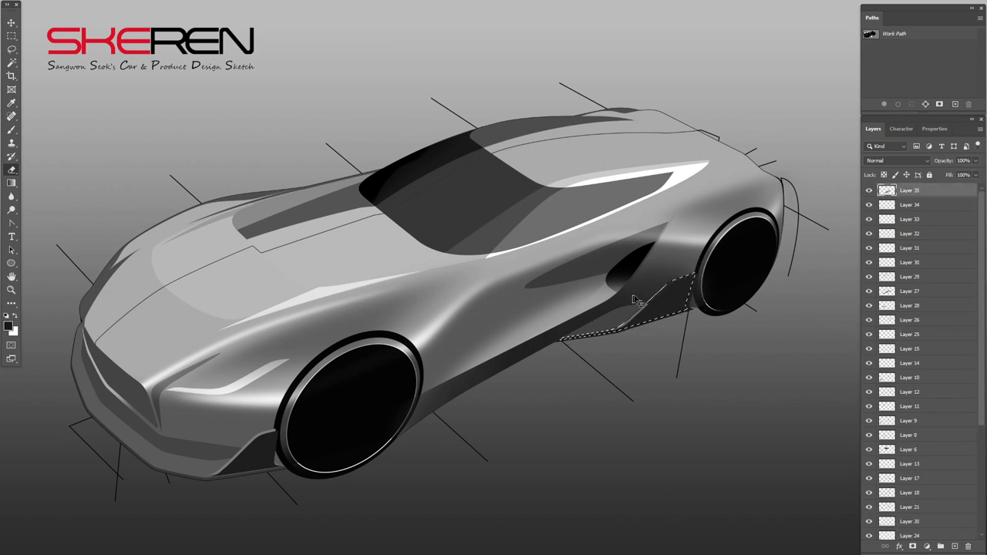
{"action": "left_click", "coordinate": [672, 282], "text": "ctrl"}
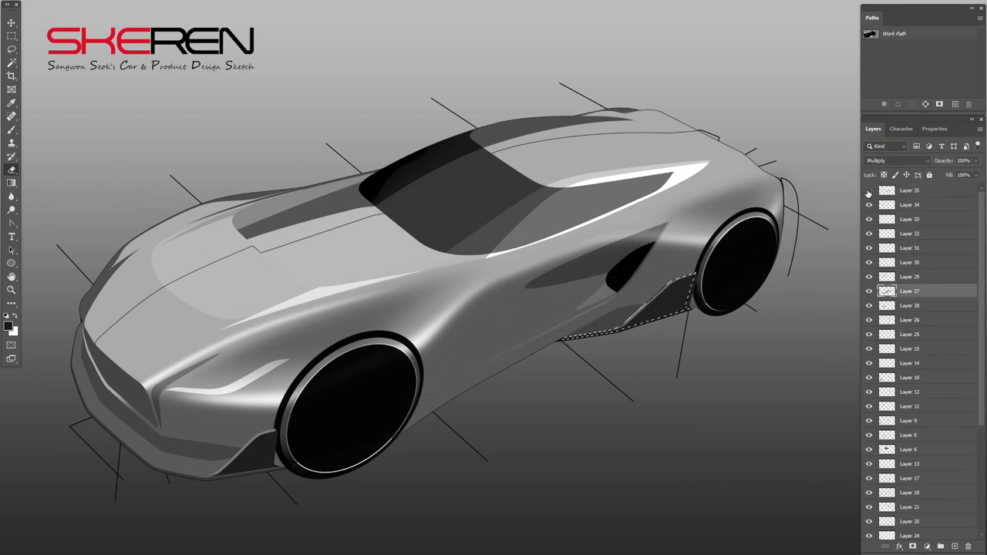
{"action": "key", "text": "ctrl+d"}
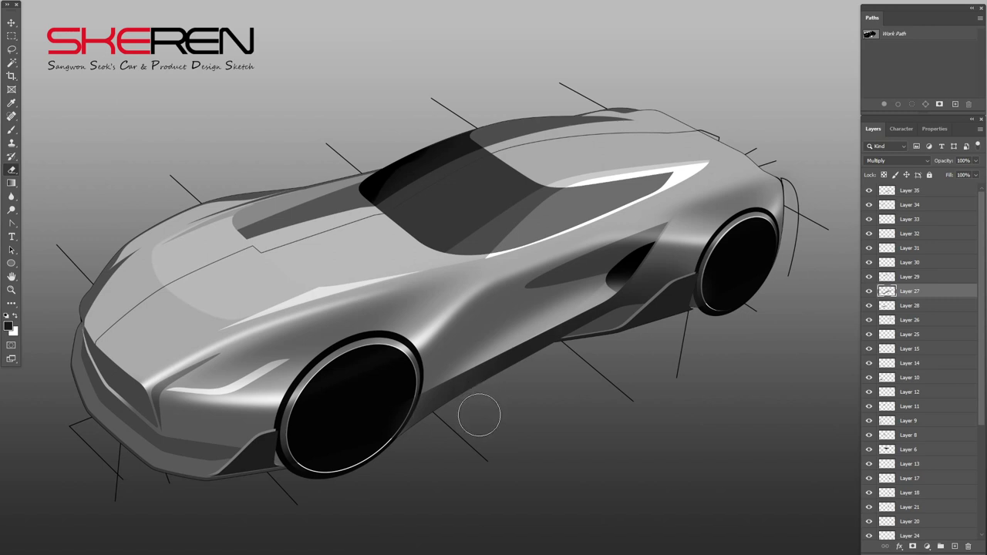
Step: Paint the front bumper lighter with a light colour on a new Overlay layer
{"action": "key", "text": "p"}
{"action": "key", "text": "ctrl+Return"}
{"action": "left_click", "coordinate": [954, 546]}
{"action": "left_click", "coordinate": [897, 161]}
{"action": "left_click", "coordinate": [879, 272]}
{"action": "left_click", "coordinate": [9, 325]}
{"action": "left_click", "coordinate": [756, 367]}
{"action": "key", "text": "b"}
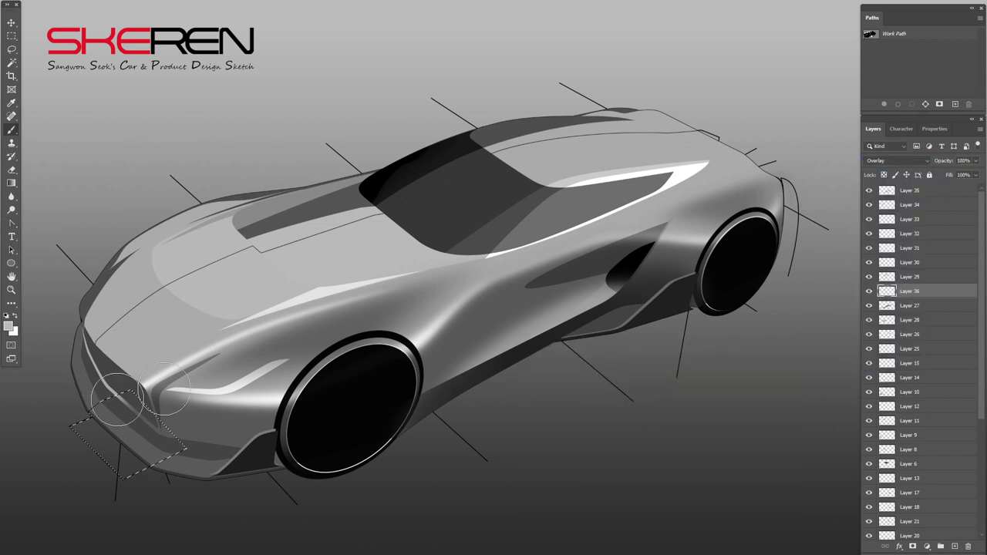
{"action": "left_click_drag", "start_coordinate": [139, 386], "coordinate": [100, 408]}
{"action": "left_click", "coordinate": [895, 33]}
{"action": "key", "text": "ctrl+d"}
Step: Resize the eraser, reload the front bumper path, and hide the construction lines layer
{"action": "left_click", "coordinate": [899, 84]}
{"action": "key", "text": "p"}
{"action": "key", "text": "e"}
{"action": "right_click", "coordinate": [207, 383]}
{"action": "key", "text": "Escape"}
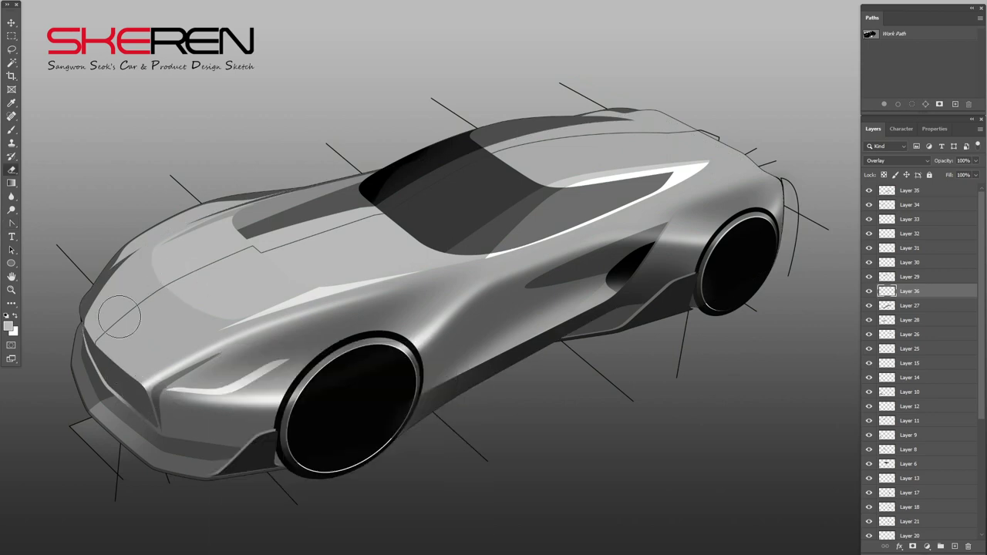
{"action": "key", "text": "p"}
{"action": "left_click", "coordinate": [894, 33]}
{"action": "key", "text": "ctrl+Return"}
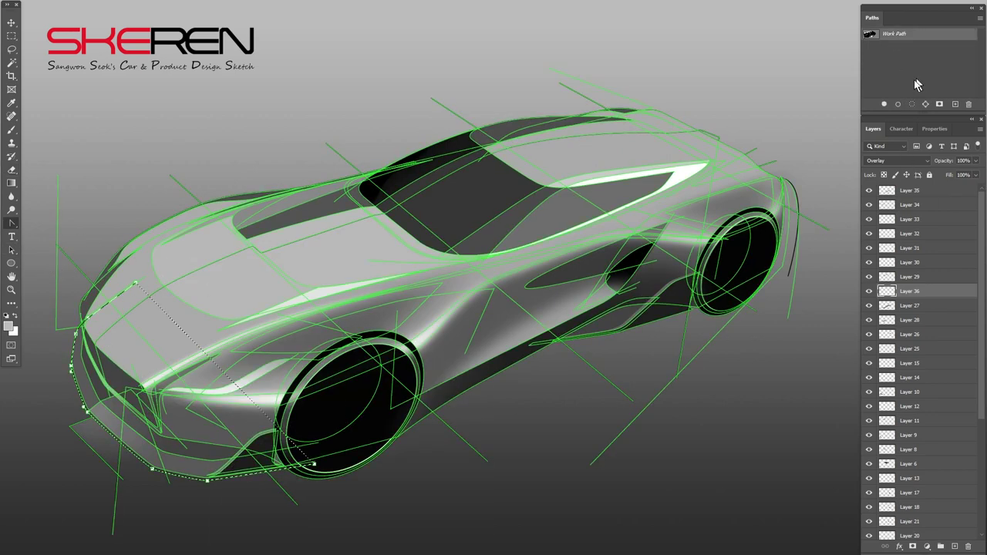
{"action": "left_click", "coordinate": [914, 83]}
{"action": "scroll", "coordinate": [917, 324], "scroll_direction": "down", "scroll_amount": 5}
{"action": "left_click", "coordinate": [865, 476]}
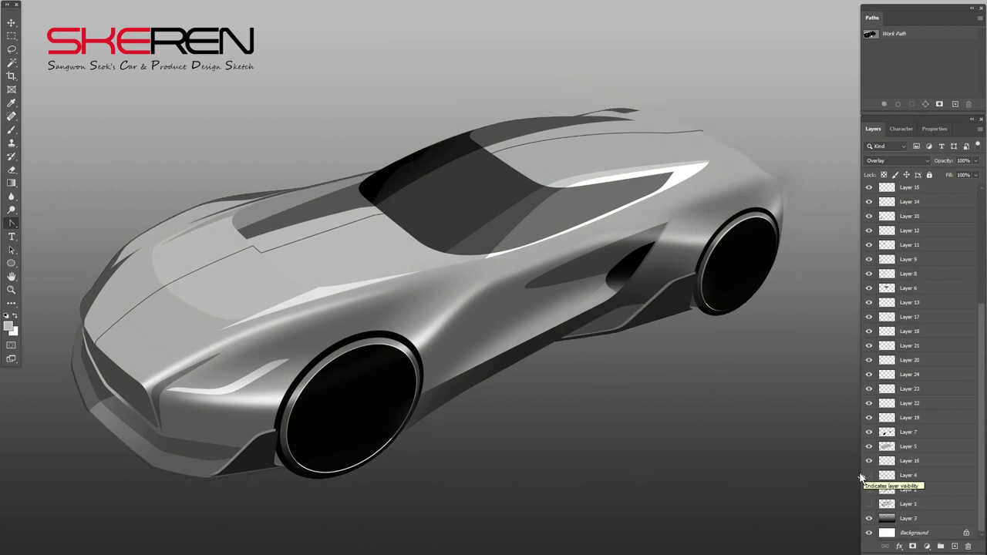
Step: Deselect the car body outline and apply Gaussian Blur to Layer 30's Overlay shading
{"action": "key", "text": "ctrl+Return"}
{"action": "key", "text": "v"}
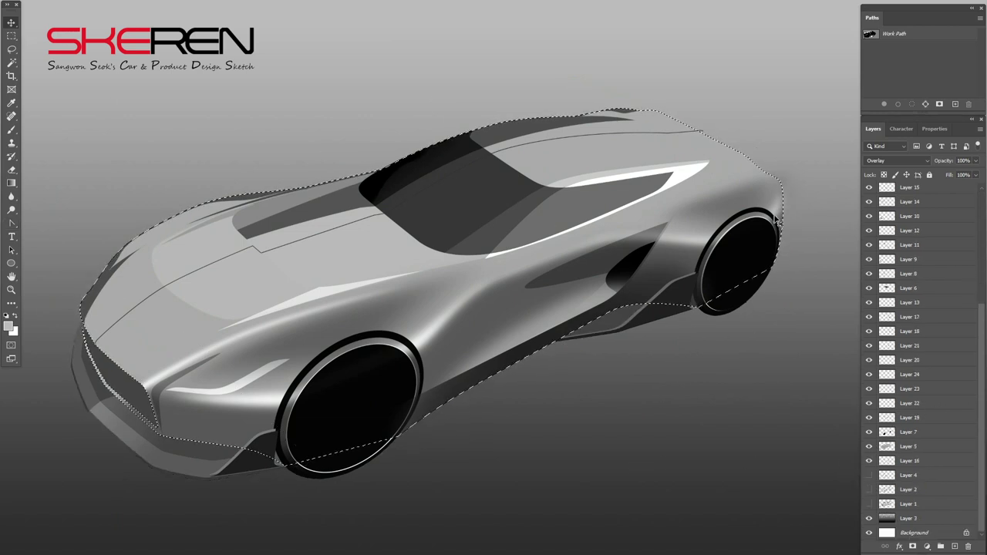
{"action": "key", "text": "ctrl+shift+alt+n"}
{"action": "left_click", "coordinate": [766, 193], "text": "ctrl"}
{"action": "key", "text": "ctrl+d"}
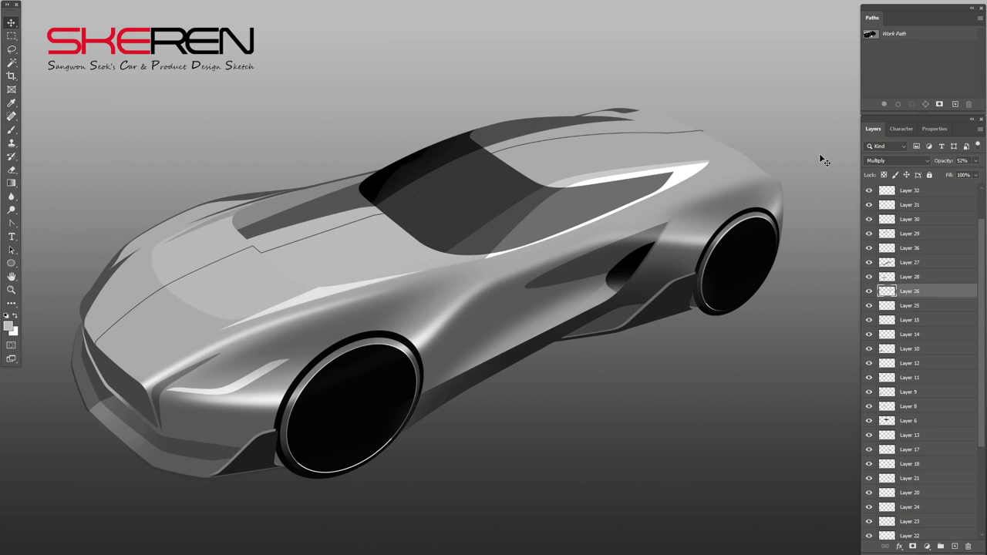
{"action": "left_click", "coordinate": [787, 219], "text": "ctrl"}
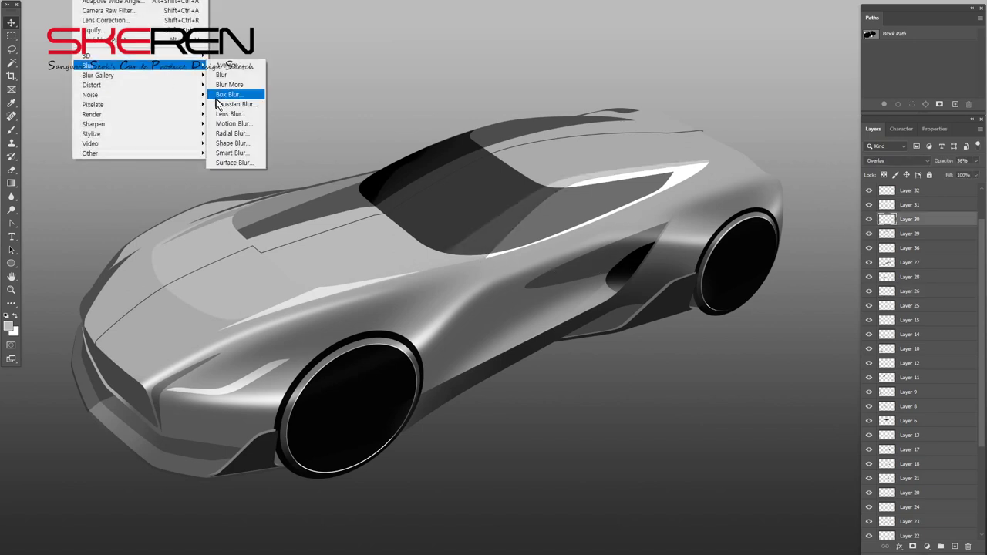
{"action": "left_click", "coordinate": [224, 97]}
{"action": "left_click", "coordinate": [577, 496]}
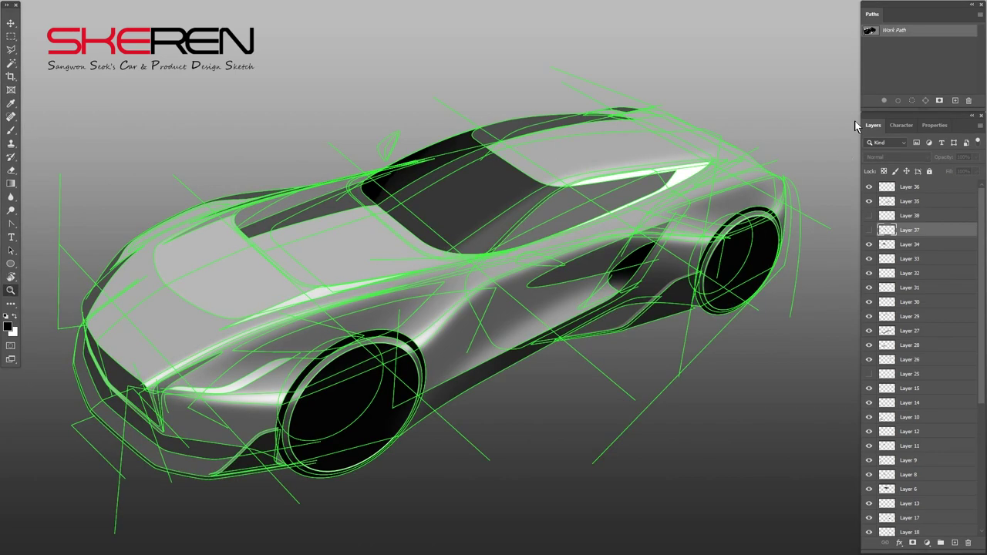
{"action": "left_click", "coordinate": [870, 229]}
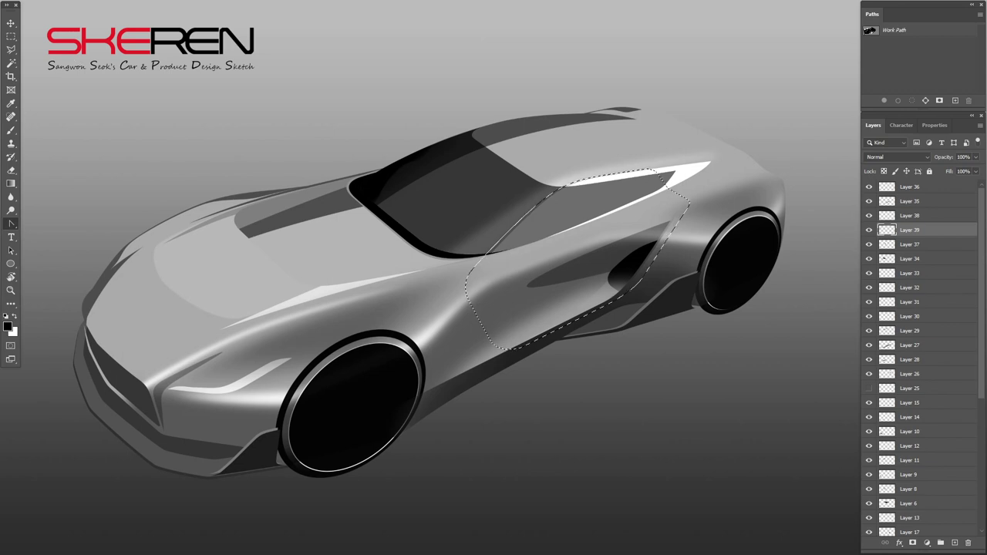
Step: Stroke the door panel with a thin outline and move Layer 39 to the top
{"action": "key", "text": "Return"}
{"action": "key", "text": "ctrl+d"}
{"action": "left_click_drag", "start_coordinate": [910, 229], "coordinate": [941, 188]}
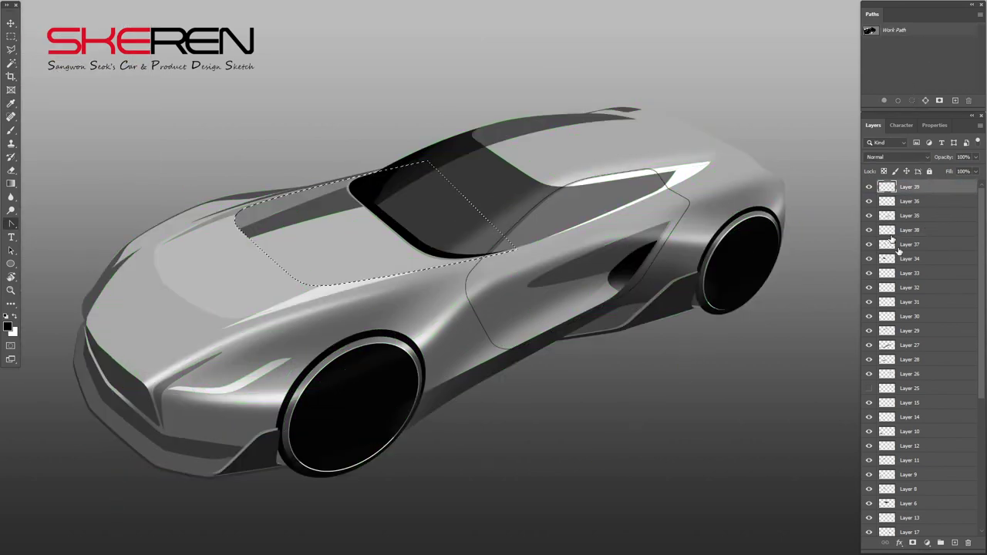
Step: Fill the hood area below the windshield light grey on a Multiply layer
{"action": "left_click", "coordinate": [8, 327]}
{"action": "left_click", "coordinate": [797, 366]}
{"action": "left_click", "coordinate": [895, 157]}
{"action": "left_click", "coordinate": [878, 195]}
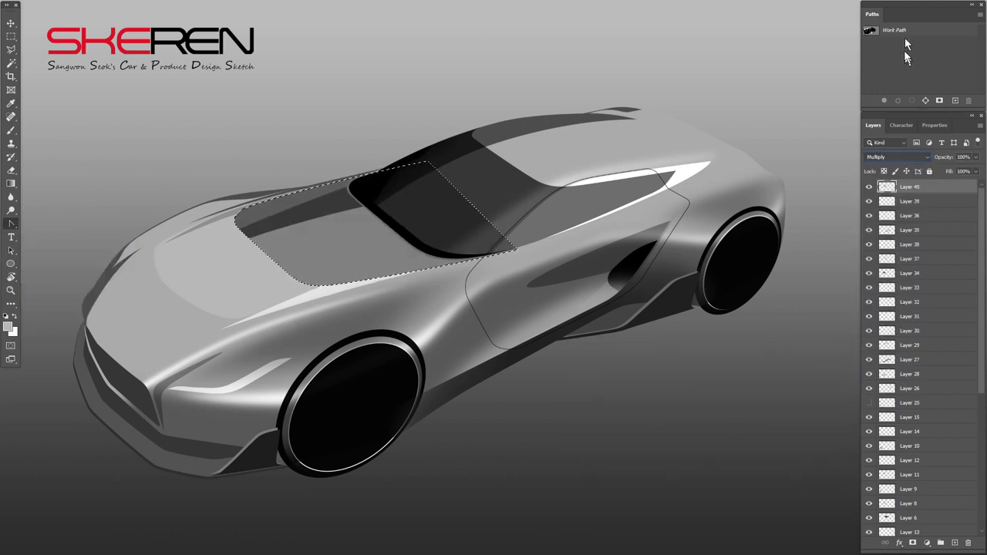
{"action": "key", "text": "alt+BackSpace"}
{"action": "key", "text": "ctrl+d"}
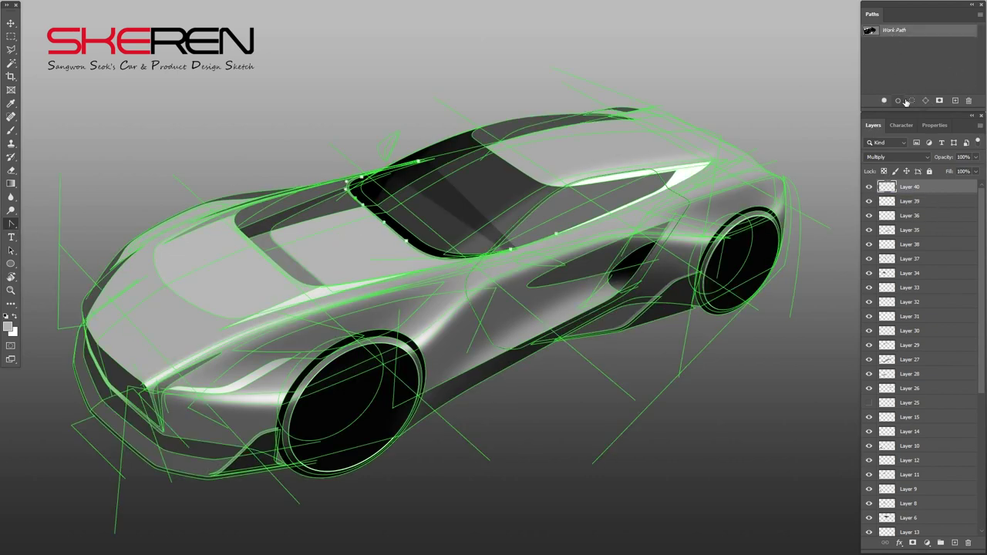
Step: Stroke the windshield with a 4 px inside black outline and erase stray lines
{"action": "left_click", "coordinate": [907, 101]}
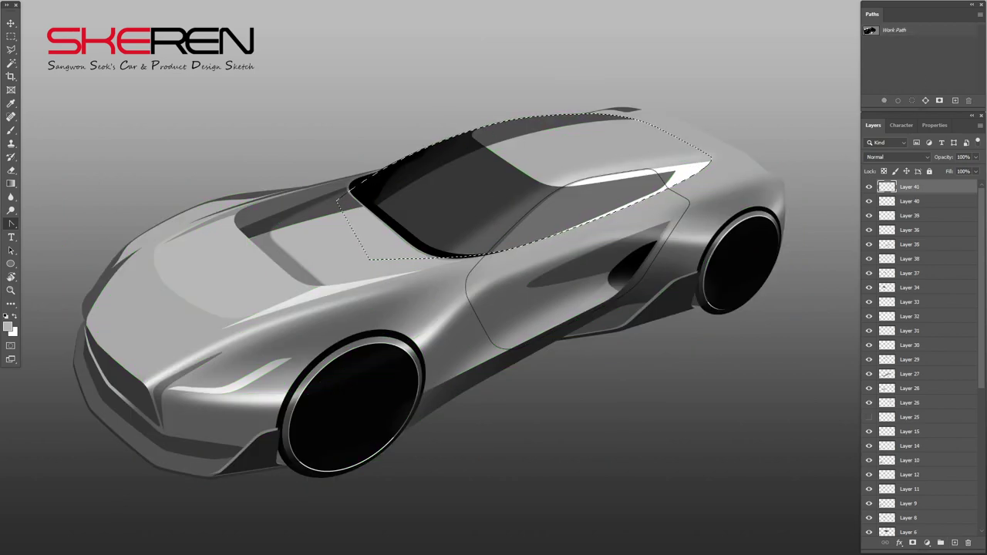
{"action": "left_click", "coordinate": [46, 103]}
{"action": "left_click", "coordinate": [258, 303]}
{"action": "left_click", "coordinate": [804, 369]}
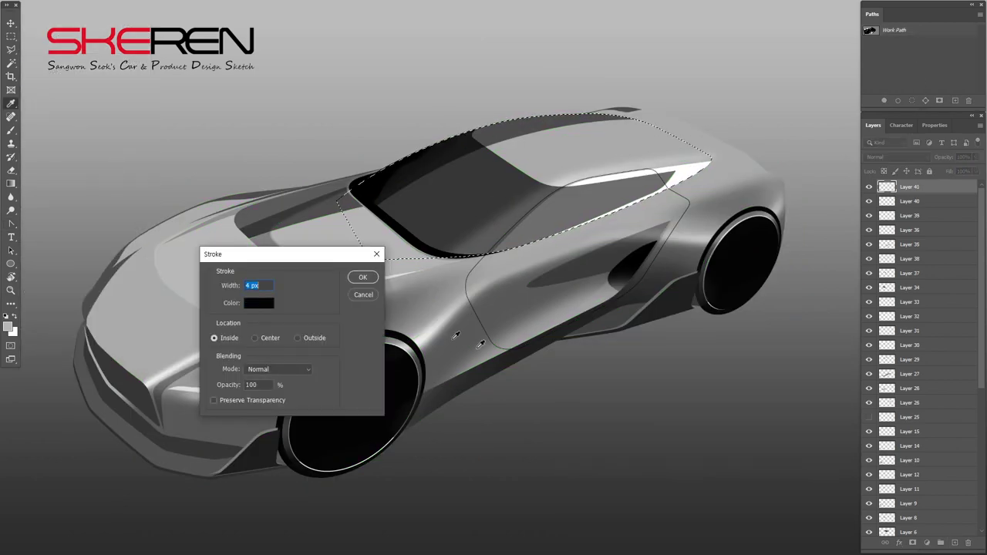
{"action": "left_click", "coordinate": [359, 279]}
{"action": "mouse_move", "coordinate": [392, 301]}
{"action": "left_mouse_down"}
{"action": "mouse_move", "coordinate": [342, 187]}
{"action": "mouse_move", "coordinate": [462, 275]}
{"action": "left_mouse_up"}
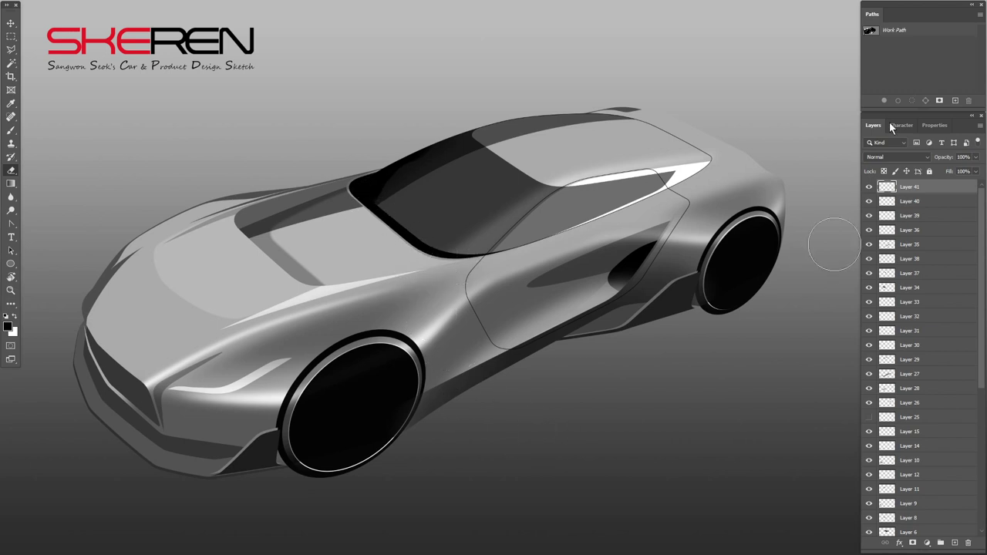
Step: Load the roof and surrounding car paths as selections, then deselect
{"action": "left_click", "coordinate": [894, 30]}
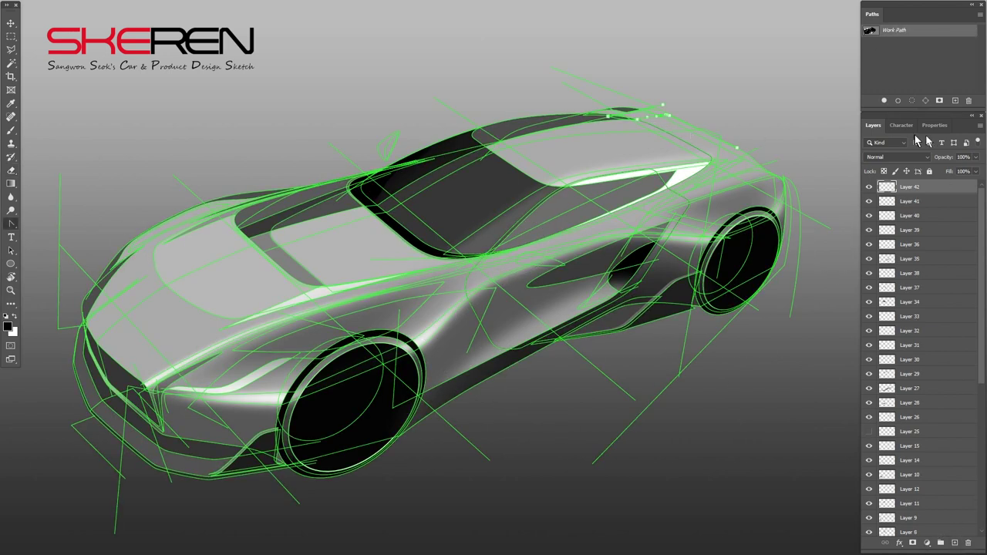
{"action": "key", "text": "ctrl+Return"}
{"action": "key", "text": "Return"}
{"action": "key", "text": "ctrl+d"}
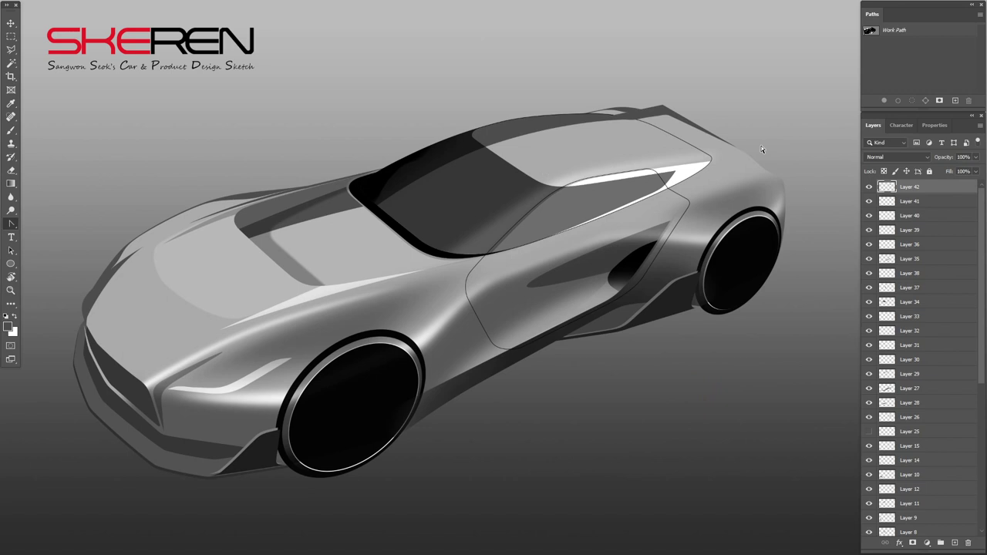
{"action": "key", "text": "ctrl+Return"}
{"action": "scroll", "coordinate": [879, 371], "scroll_direction": "down", "scroll_amount": 6}
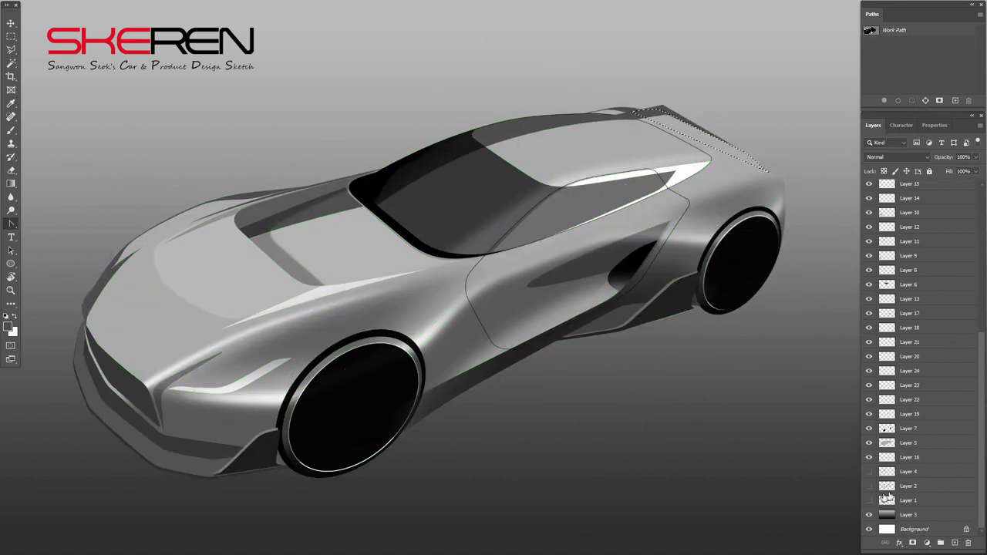
{"action": "key", "text": "ctrl+d"}
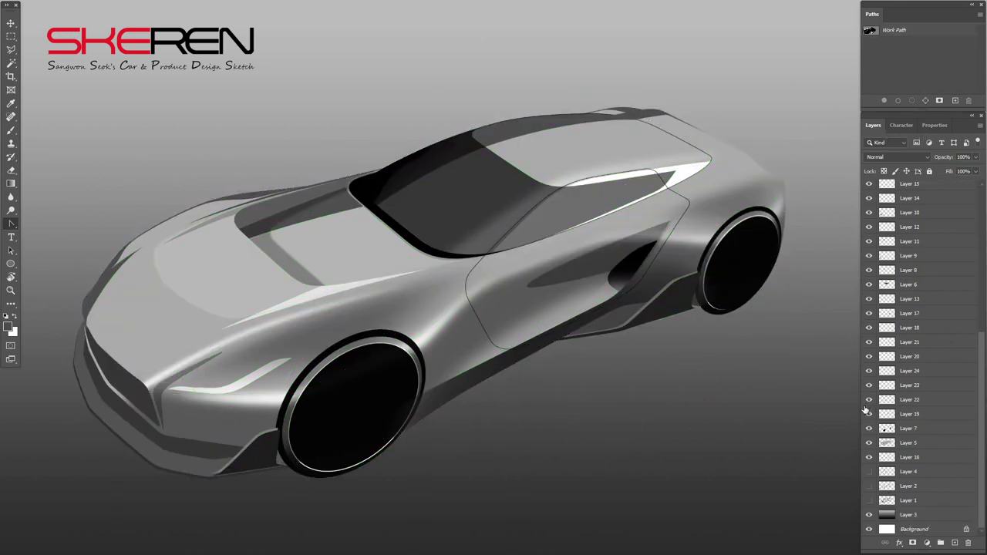
Step: Set the shading layer to Multiply and load the roof subpath as a selection
{"action": "left_click", "coordinate": [897, 157]}
{"action": "left_click", "coordinate": [879, 192]}
{"action": "left_click", "coordinate": [894, 30]}
{"action": "left_click", "coordinate": [659, 129]}
{"action": "key", "text": "ctrl+Return"}
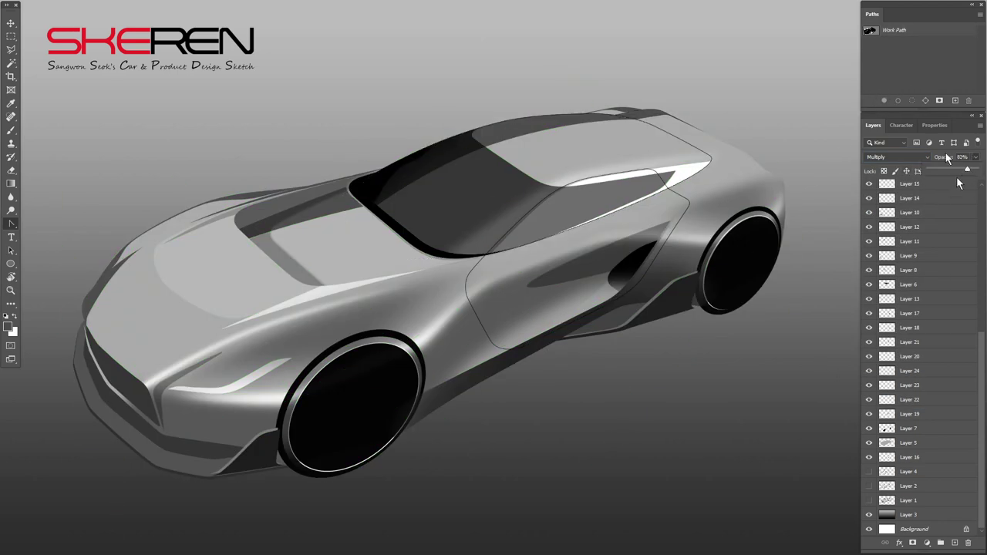
{"action": "left_click", "coordinate": [895, 30]}
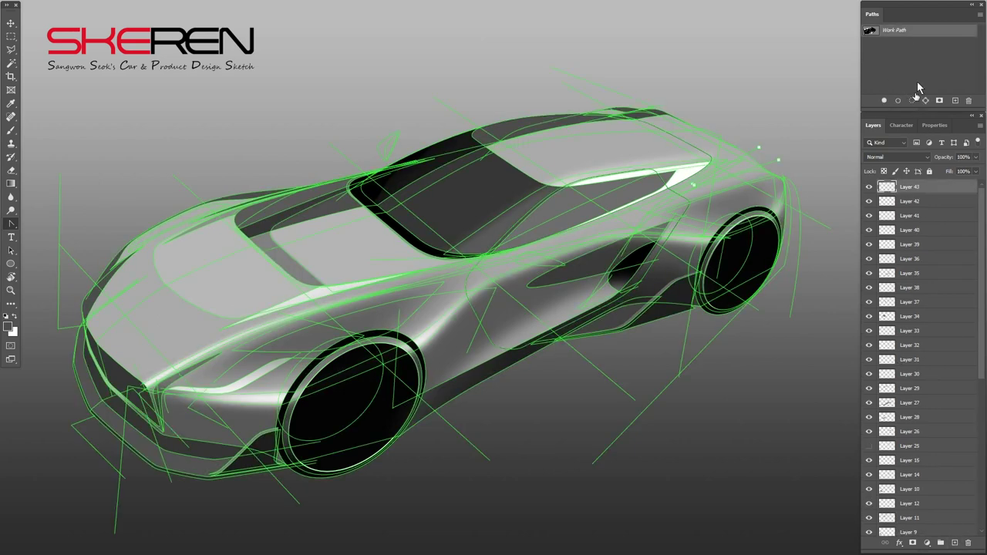
Step: Fill the roof selection with white (ffffff) and deselect it
{"action": "type", "text": "ffffff"}
{"action": "key", "text": "Return"}
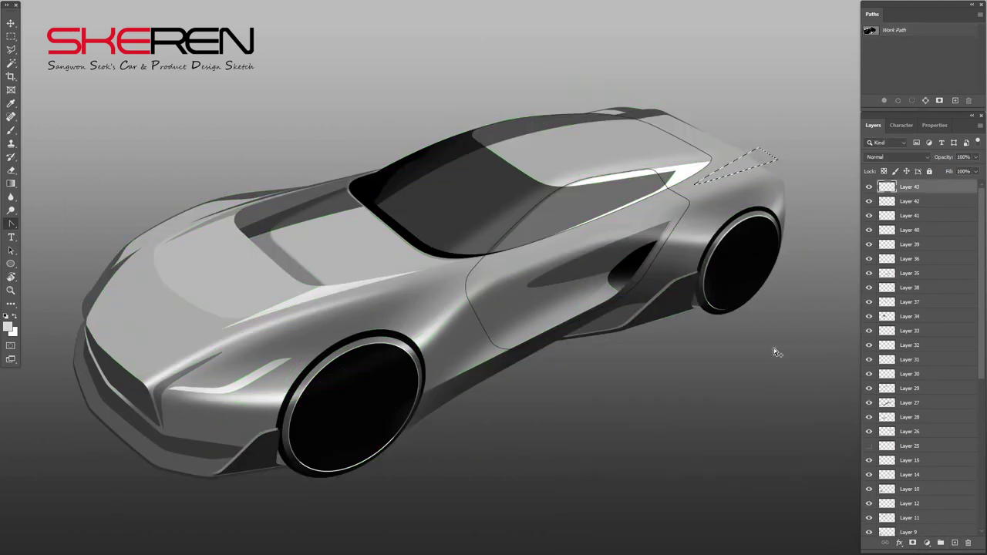
{"action": "key", "text": "alt+BackSpace"}
{"action": "key", "text": "ctrl+d"}
Step: Turn the white roof fill into a soft streak with Motion Blur, then Gaussian Blur
{"action": "left_click", "coordinate": [151, 73]}
{"action": "left_click", "coordinate": [282, 125]}
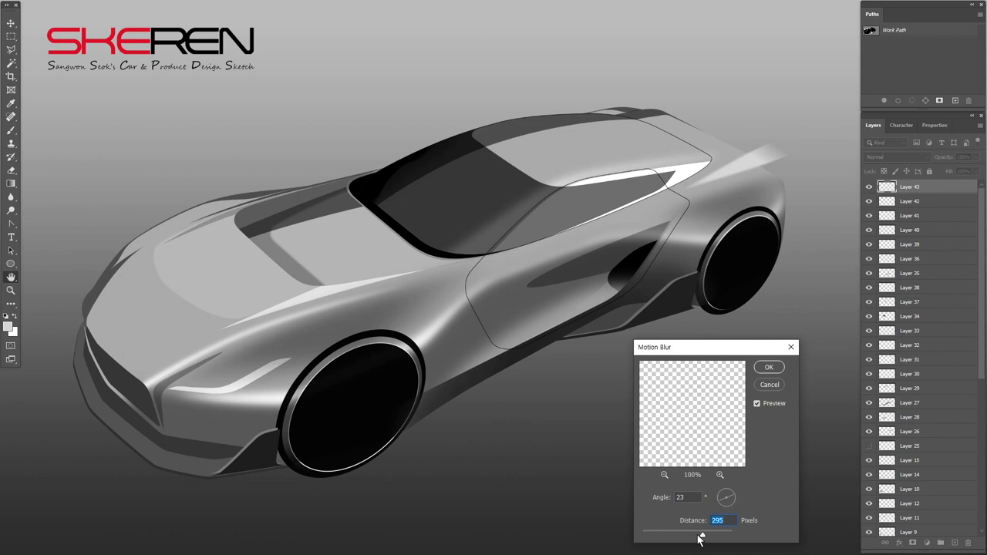
{"action": "key", "text": "Return"}
{"action": "key", "text": "p"}
{"action": "left_click", "coordinate": [151, 72]}
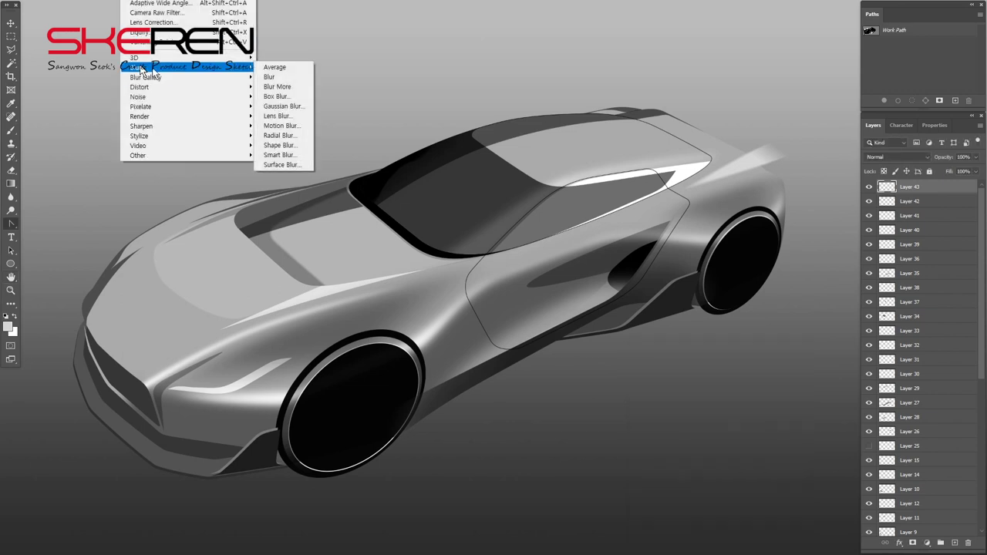
{"action": "left_click", "coordinate": [281, 106]}
{"action": "key", "text": "Return"}
{"action": "scroll", "coordinate": [937, 440], "scroll_direction": "down", "scroll_amount": 10}
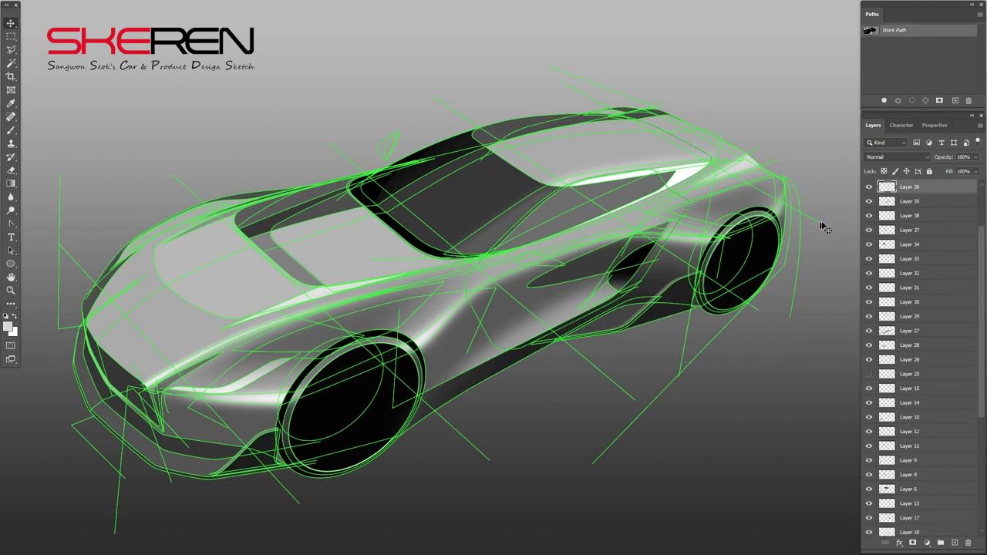
Step: On Layer 29, raise a windshield anchor about 15 px and erase the dark lower-left edge
{"action": "left_click", "coordinate": [495, 173]}
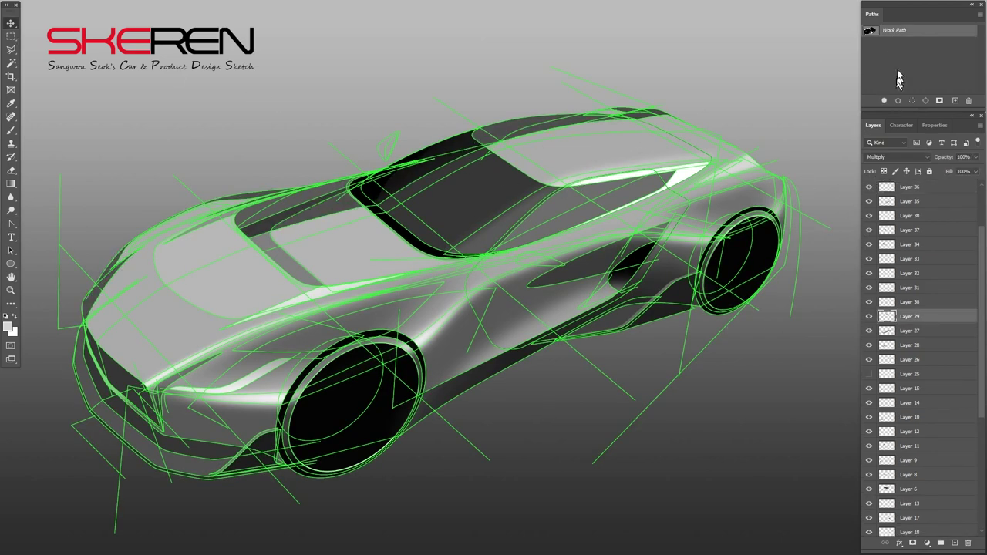
{"action": "left_click", "coordinate": [441, 209]}
{"action": "key", "text": "a"}
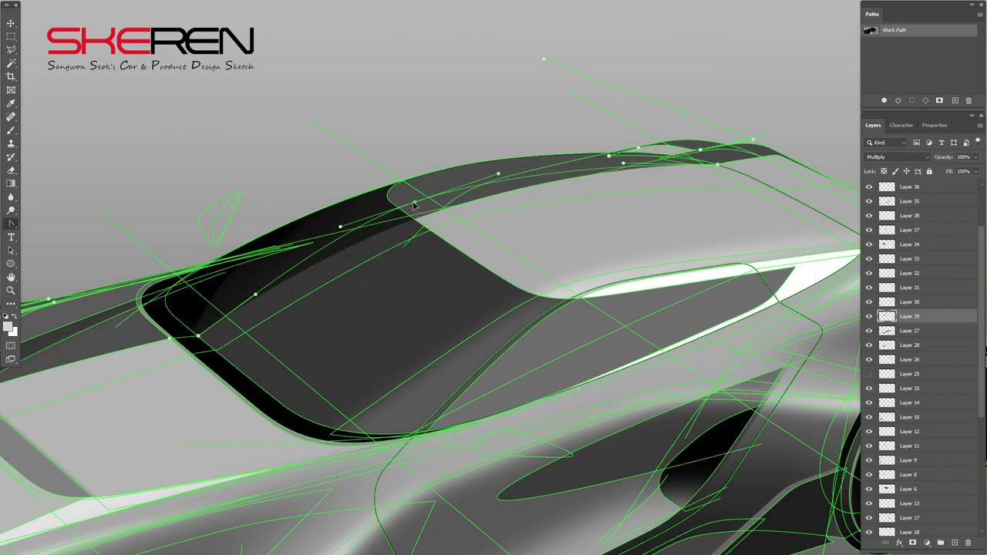
{"action": "left_click_drag", "start_coordinate": [259, 300], "coordinate": [261, 287]}
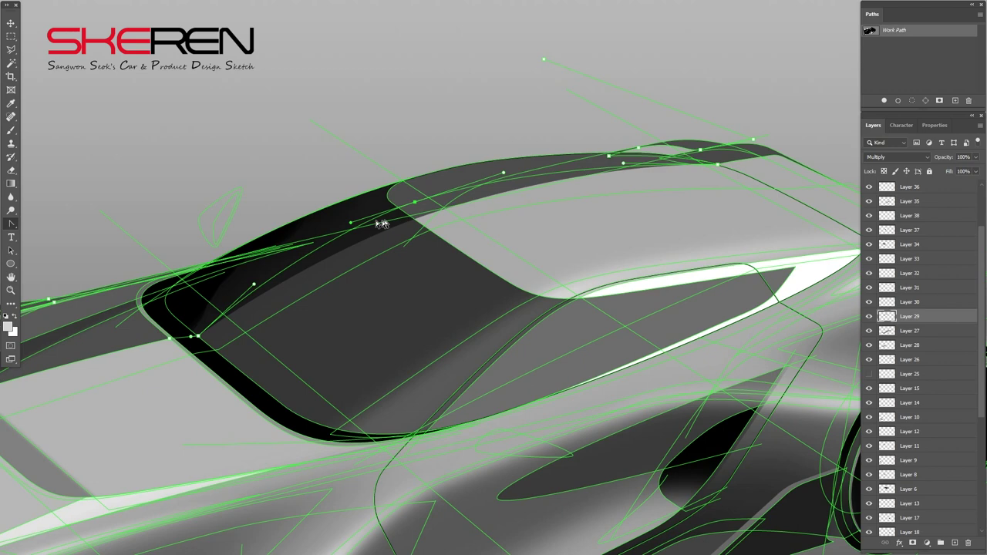
{"action": "key", "text": "ctrl+Return"}
{"action": "key", "text": "e"}
{"action": "mouse_move", "coordinate": [201, 293]}
{"action": "left_mouse_down"}
{"action": "mouse_move", "coordinate": [247, 330]}
{"action": "mouse_move", "coordinate": [308, 353]}
{"action": "left_mouse_up"}
{"action": "key", "text": "ctrl+0"}
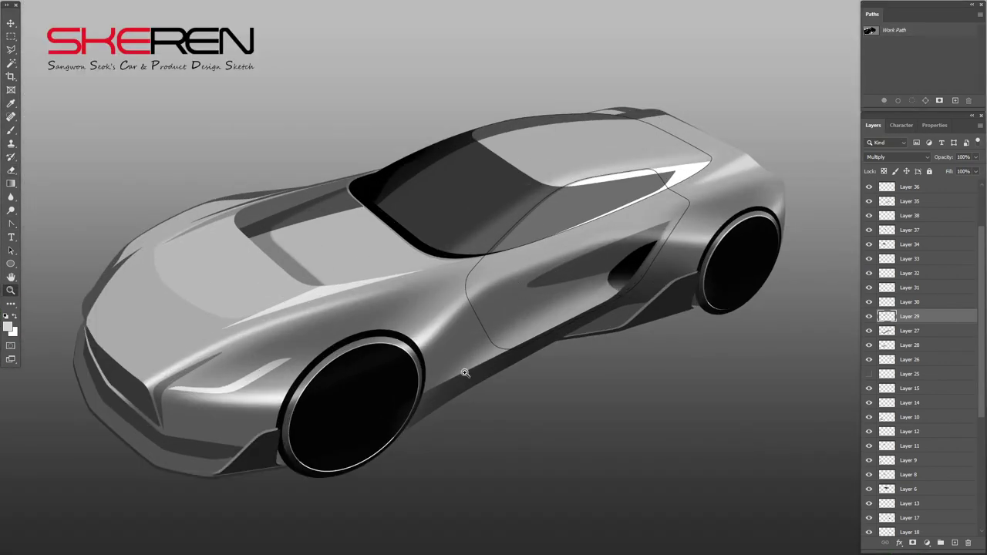
Step: On Layer 35, lighten the lower side-scoop shading inside the scoop path selection
{"action": "left_click", "coordinate": [466, 374]}
{"action": "left_click", "coordinate": [910, 201]}
{"action": "left_click", "coordinate": [869, 202]}
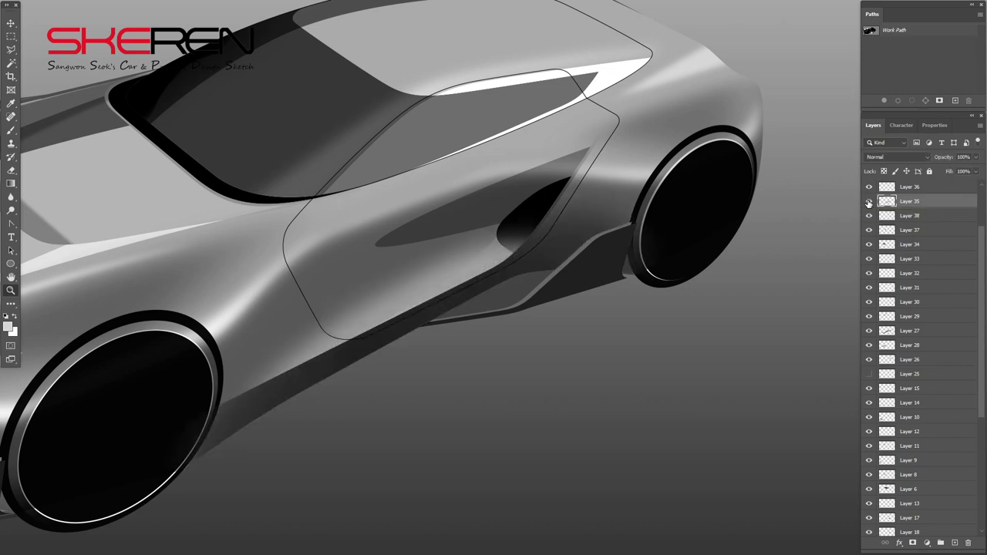
{"action": "left_click", "coordinate": [895, 30]}
{"action": "left_click", "coordinate": [438, 305]}
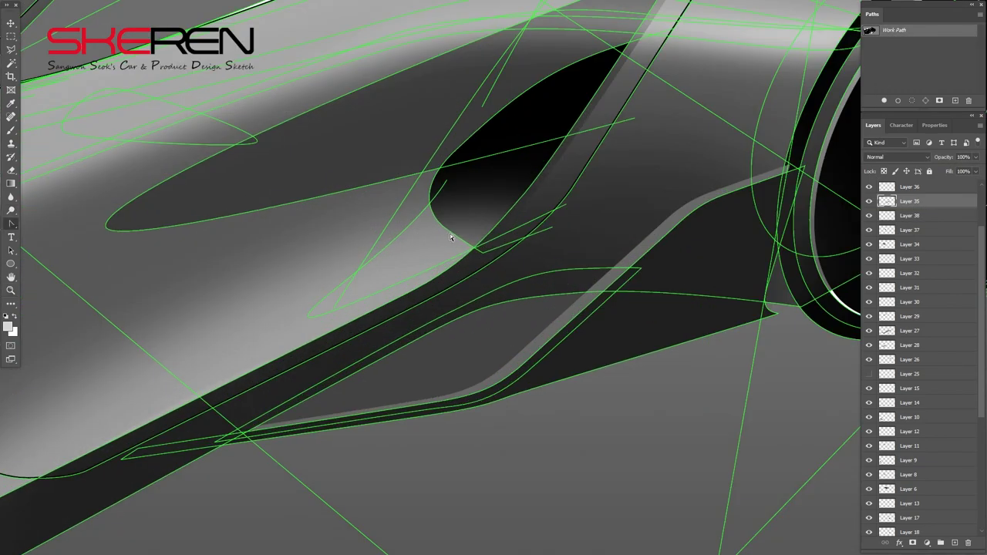
{"action": "key", "text": "ctrl+Return"}
{"action": "key", "text": "e"}
{"action": "right_click", "coordinate": [378, 150]}
{"action": "key", "text": "Return"}
{"action": "mouse_move", "coordinate": [418, 200]}
{"action": "left_mouse_down"}
{"action": "mouse_move", "coordinate": [485, 185]}
{"action": "mouse_move", "coordinate": [419, 227]}
{"action": "left_mouse_up"}
Step: Paint a white highlight into the sliver selection along the vent's front edge
{"action": "left_click", "coordinate": [870, 30]}
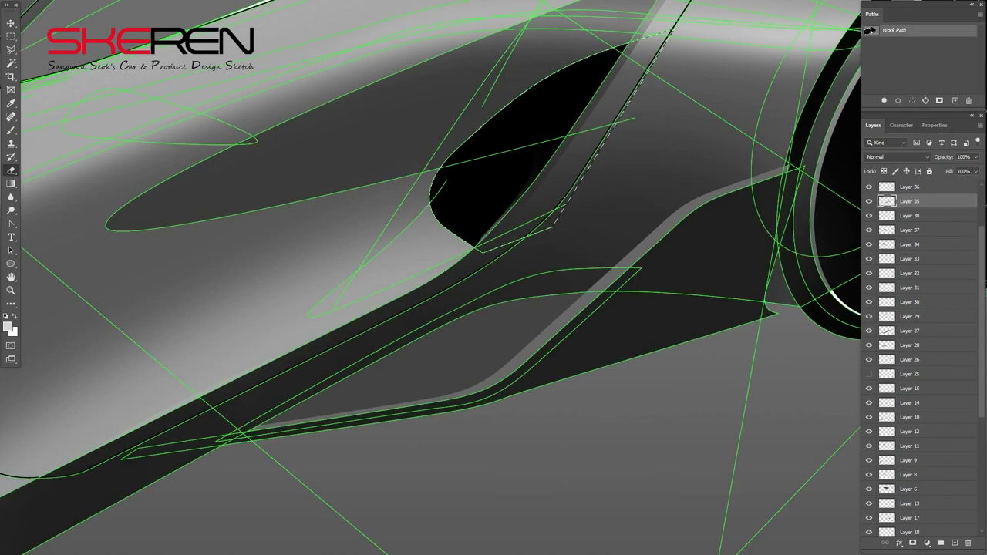
{"action": "key", "text": "ctrl+Return"}
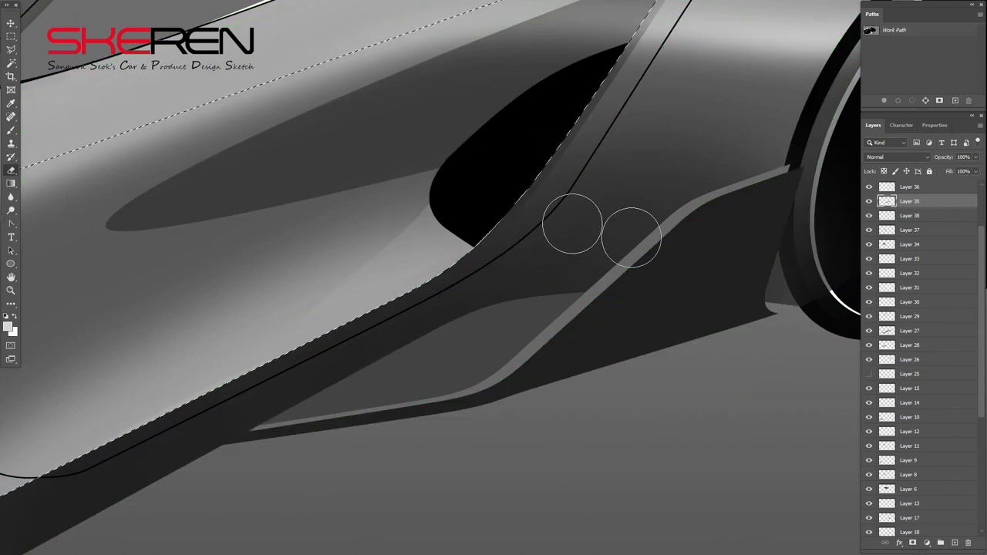
{"action": "key", "text": "ctrl+z"}
{"action": "left_click", "coordinate": [11, 223]}
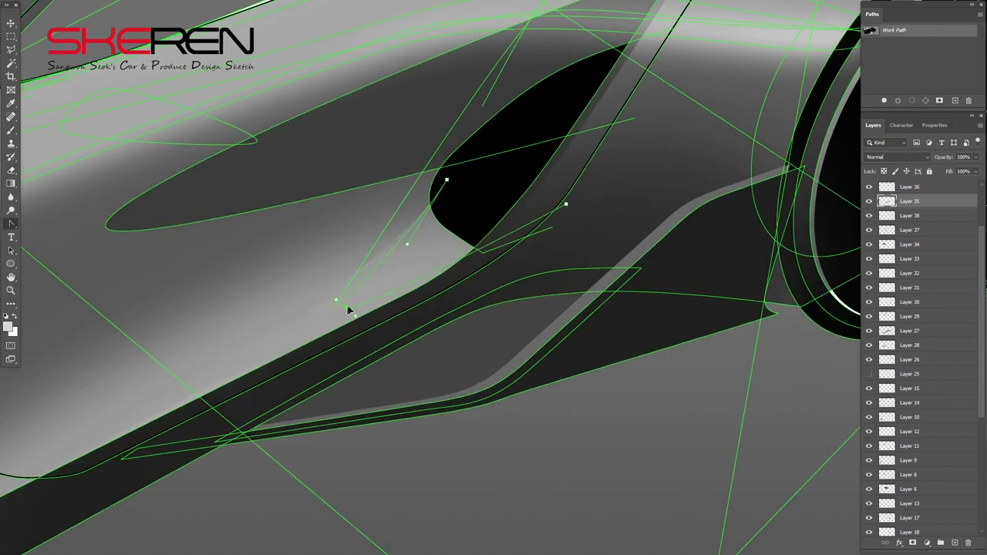
{"action": "key", "text": "ctrl+Return"}
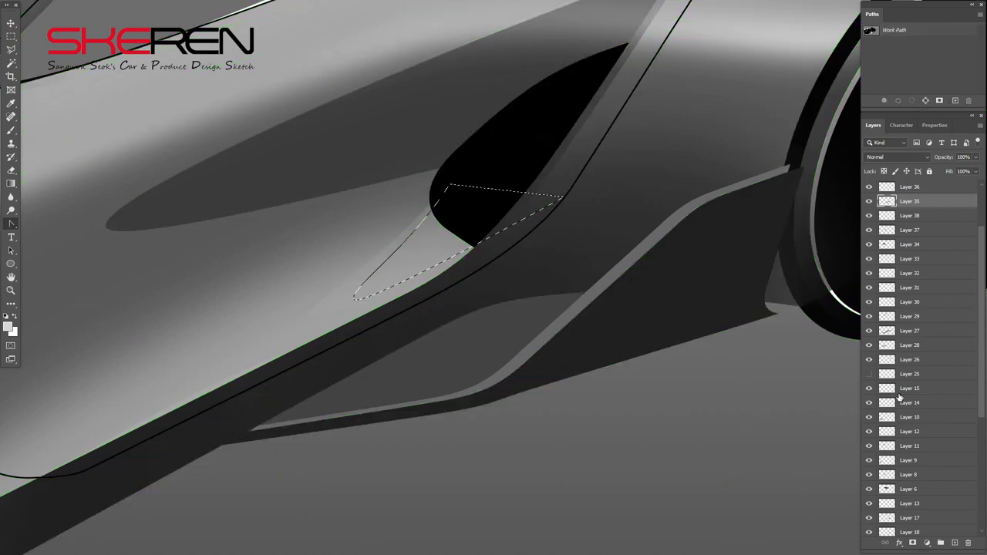
{"action": "left_click_drag", "start_coordinate": [327, 318], "coordinate": [419, 221]}
{"action": "left_click", "coordinate": [432, 173]}
{"action": "key", "text": "ctrl+Return"}
Step: Zoom out to the whole car and pick the large body-side subpath
{"action": "left_click", "coordinate": [10, 292]}
{"action": "key", "text": "ctrl+0"}
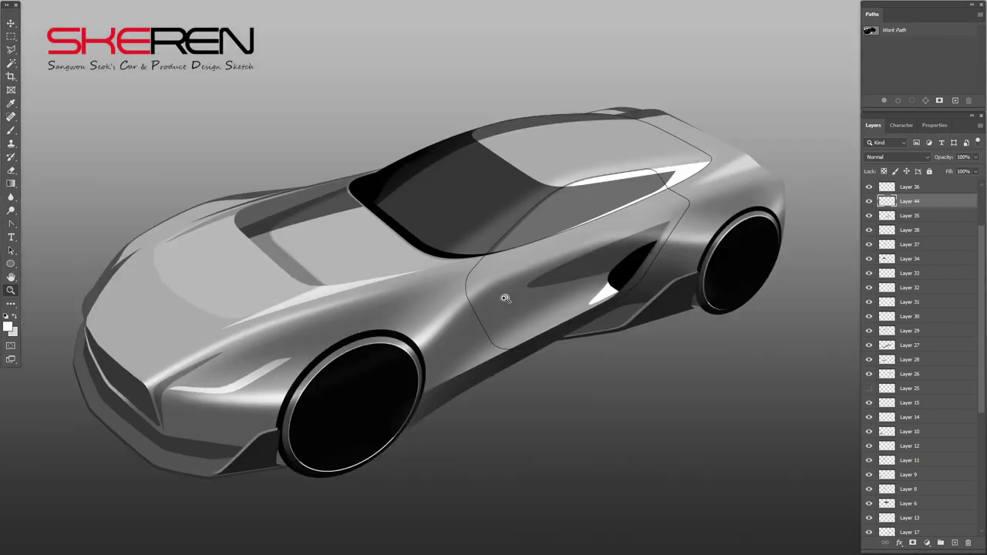
{"action": "left_click", "coordinate": [893, 36]}
{"action": "key", "text": "p"}
{"action": "left_click", "coordinate": [676, 374]}
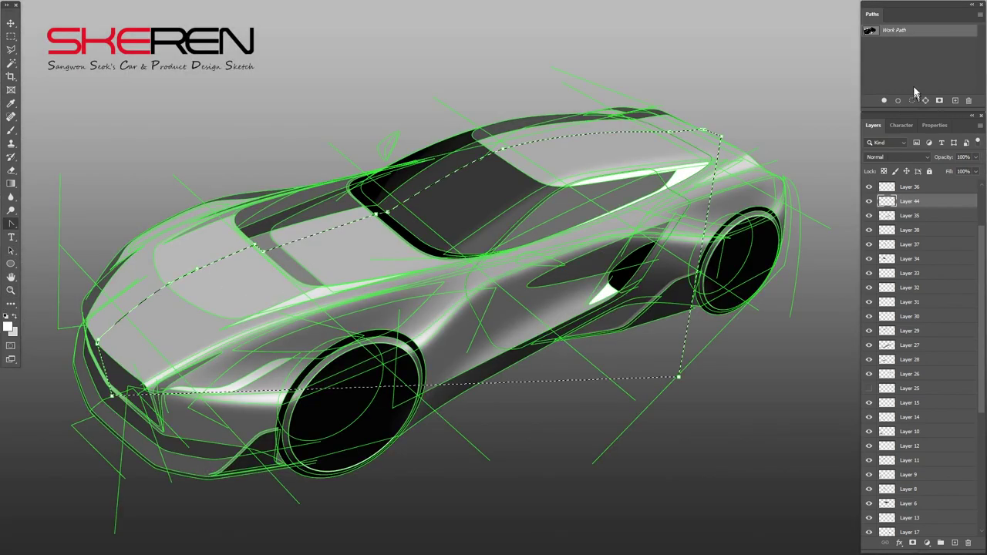
Step: On a new layer, paint soft white light over the body with a large brush
{"action": "key", "text": "ctrl+Return"}
{"action": "left_click", "coordinate": [954, 543]}
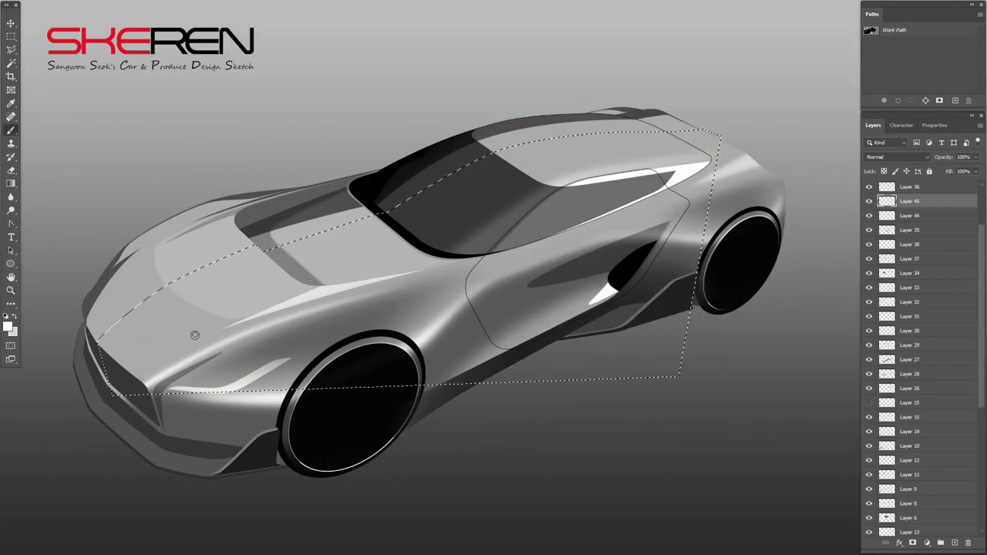
{"action": "right_click", "coordinate": [266, 351]}
{"action": "double_click", "coordinate": [443, 412]}
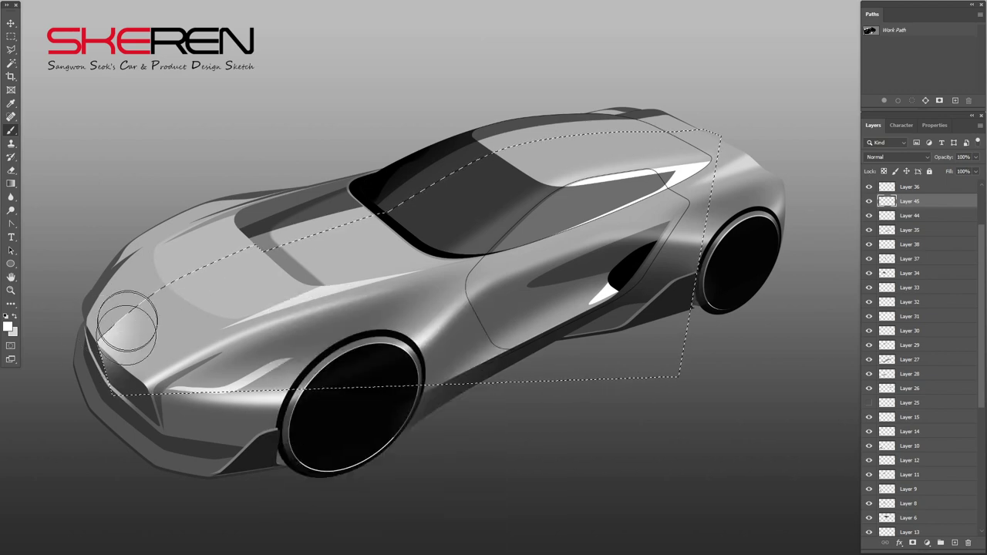
{"action": "left_click_drag", "start_coordinate": [455, 185], "coordinate": [532, 138]}
{"action": "left_click_drag", "start_coordinate": [494, 189], "coordinate": [586, 127]}
{"action": "left_click_drag", "start_coordinate": [490, 166], "coordinate": [547, 124]}
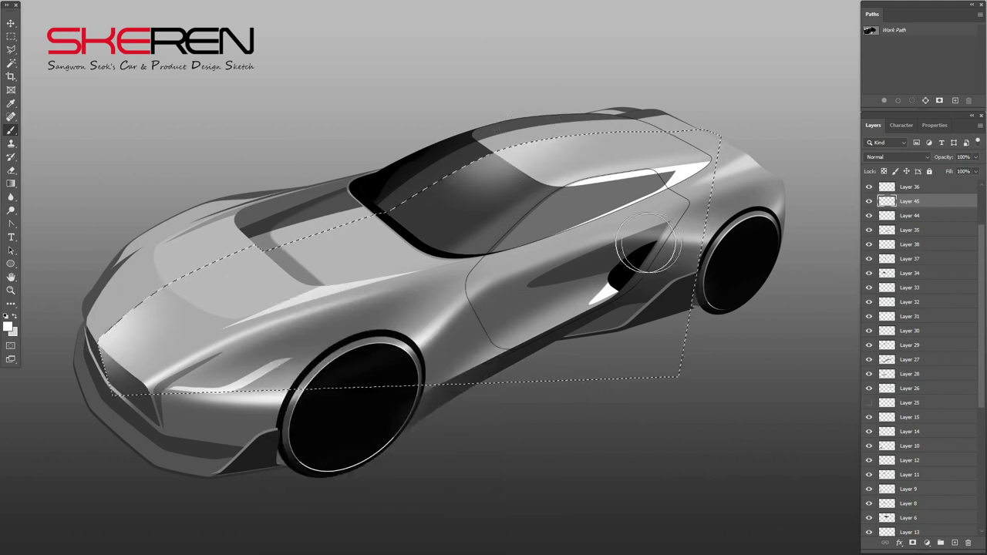
Step: Load the windshield and full car body outlines as selections, then clear the selection
{"action": "left_click", "coordinate": [895, 30]}
{"action": "left_click", "coordinate": [879, 50]}
{"action": "left_click", "coordinate": [895, 30], "text": "ctrl"}
{"action": "left_click", "coordinate": [879, 50]}
{"action": "key", "text": "e"}
{"action": "key", "text": "ctrl+d"}
Step: Set the highlight layer to Overlay at 74% opacity and erase it on the front fender
{"action": "left_click", "coordinate": [894, 156]}
{"action": "left_click", "coordinate": [879, 293]}
{"action": "left_click", "coordinate": [975, 156]}
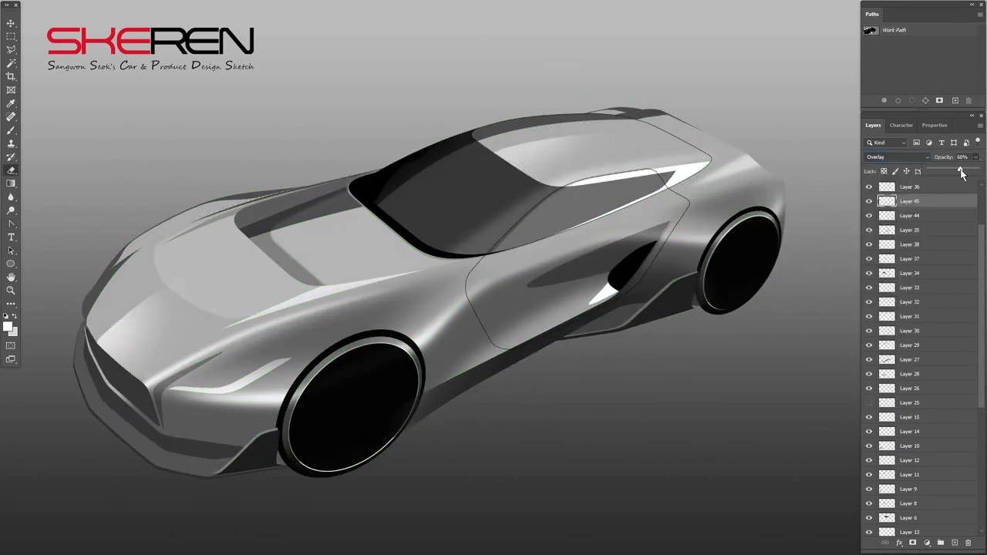
{"action": "left_click_drag", "start_coordinate": [963, 175], "coordinate": [961, 174]}
{"action": "left_click", "coordinate": [970, 156]}
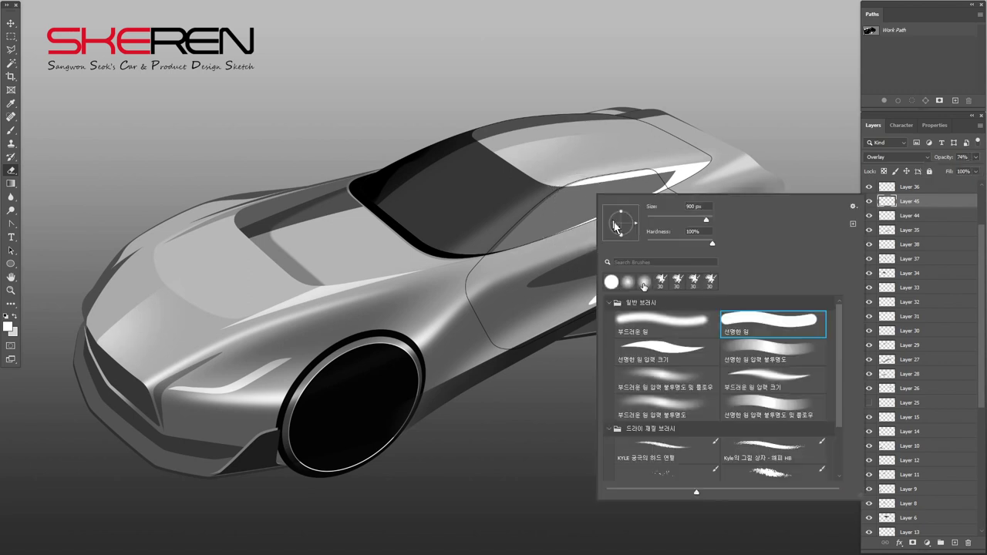
{"action": "left_click_drag", "start_coordinate": [137, 261], "coordinate": [181, 231]}
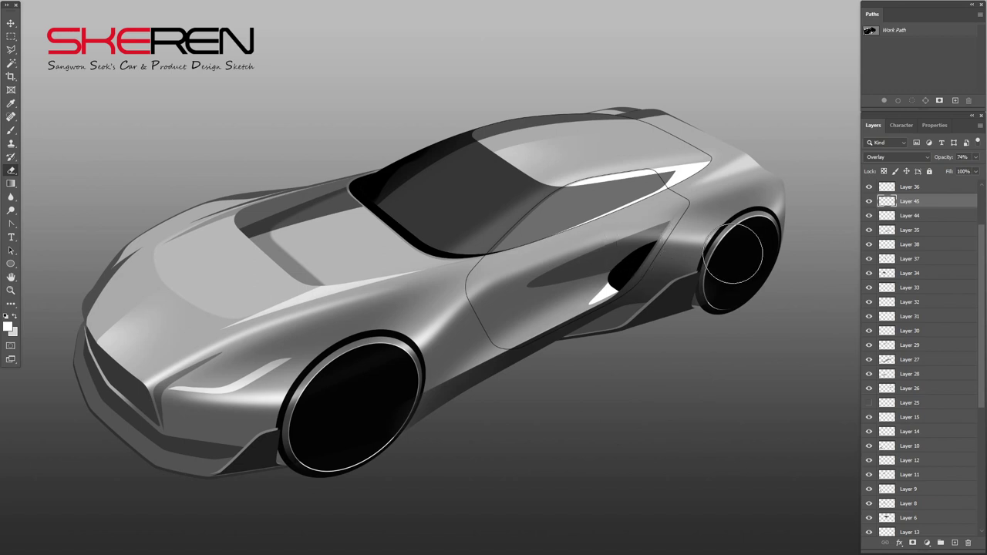
{"action": "left_click", "coordinate": [894, 31]}
Step: Add a new layer, load the hood vent outline, and pick dark grey 575757
{"action": "key", "text": "p"}
{"action": "left_click", "coordinate": [911, 100]}
{"action": "left_click", "coordinate": [955, 543]}
{"action": "left_click", "coordinate": [9, 327]}
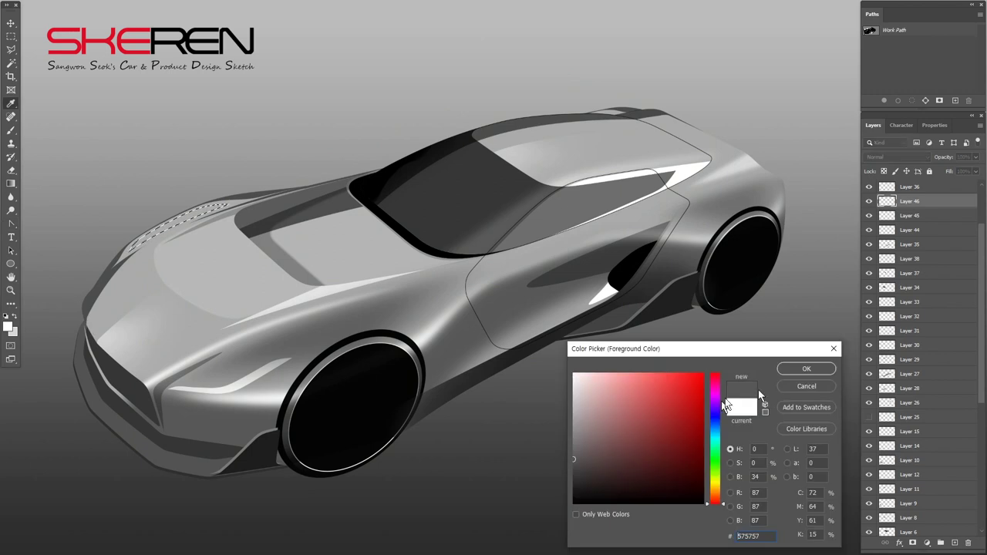
{"action": "left_click", "coordinate": [807, 368]}
Step: Soften the grey shading strip with a Gaussian Blur instead of Motion Blur
{"action": "left_click", "coordinate": [309, 115]}
{"action": "key", "text": "Return"}
{"action": "left_click", "coordinate": [231, 2]}
{"action": "left_click", "coordinate": [362, 128]}
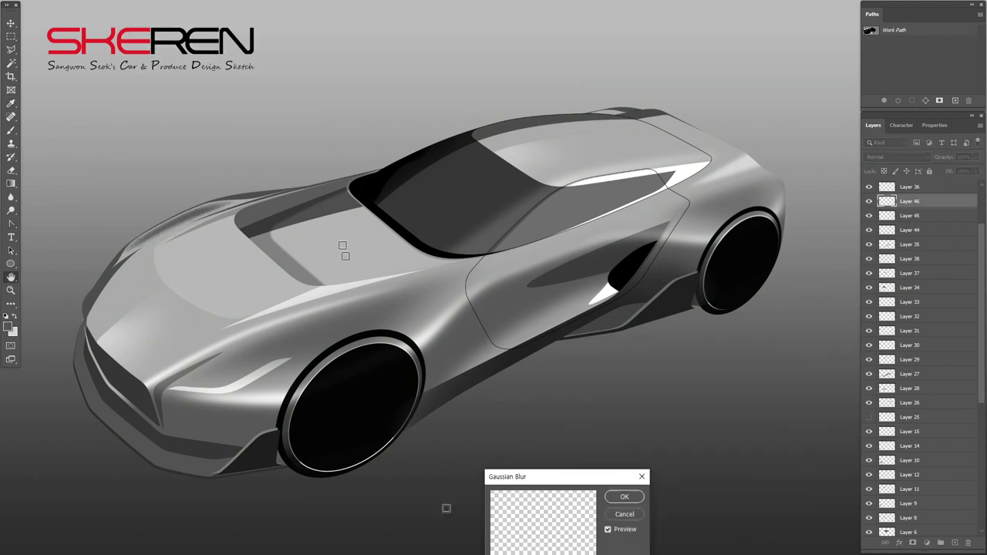
{"action": "left_click", "coordinate": [640, 495]}
{"action": "key", "text": "p"}
{"action": "scroll", "coordinate": [917, 386], "scroll_direction": "down", "scroll_amount": 5}
{"action": "left_click", "coordinate": [887, 442], "text": "ctrl"}
{"action": "key", "text": "ctrl+d"}
Step: Zoom in on the blurred shading strip and start a Free Transform warp
{"action": "key", "text": "z"}
{"action": "left_click", "coordinate": [56, 291]}
{"action": "left_click", "coordinate": [277, 437]}
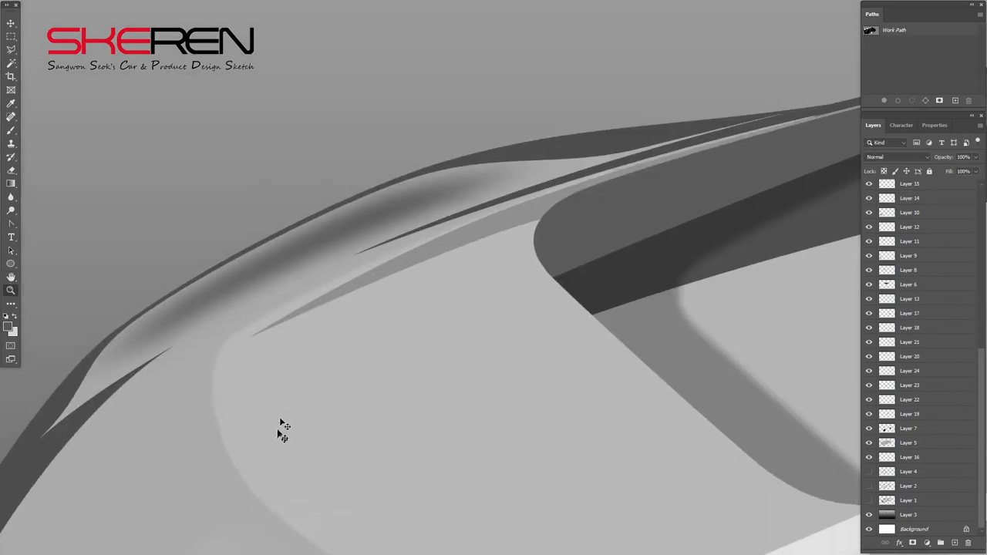
{"action": "key", "text": "ctrl+t"}
{"action": "right_click", "coordinate": [293, 416]}
{"action": "left_click", "coordinate": [310, 396]}
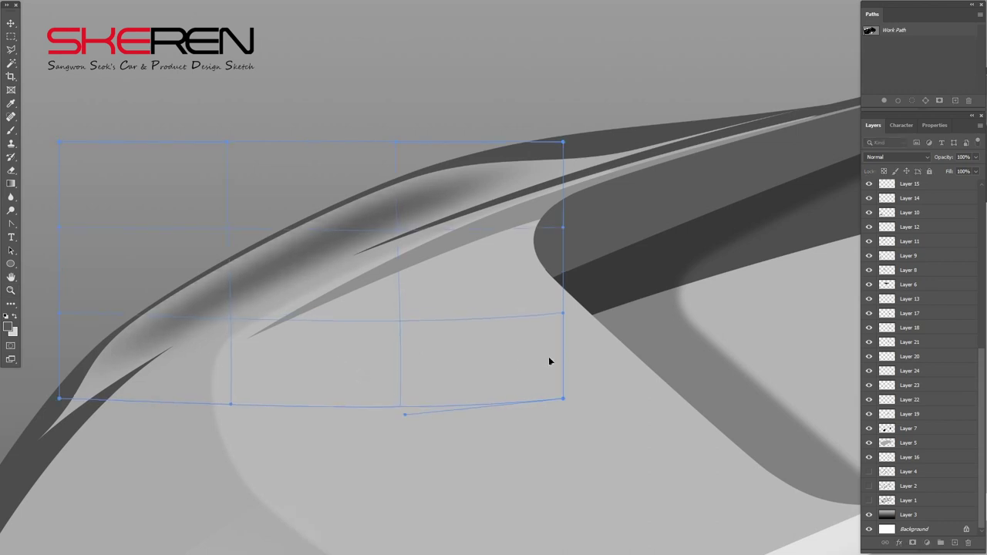
Step: Warp the strip's corners and edges to follow the curved body edge, then commit
{"action": "left_click_drag", "start_coordinate": [562, 398], "coordinate": [582, 417]}
{"action": "left_click_drag", "start_coordinate": [229, 406], "coordinate": [222, 433]}
{"action": "mouse_move", "coordinate": [562, 142]}
{"action": "left_mouse_down"}
{"action": "mouse_move", "coordinate": [586, 145]}
{"action": "mouse_move", "coordinate": [603, 133]}
{"action": "left_mouse_up"}
{"action": "left_click_drag", "start_coordinate": [59, 398], "coordinate": [9, 433]}
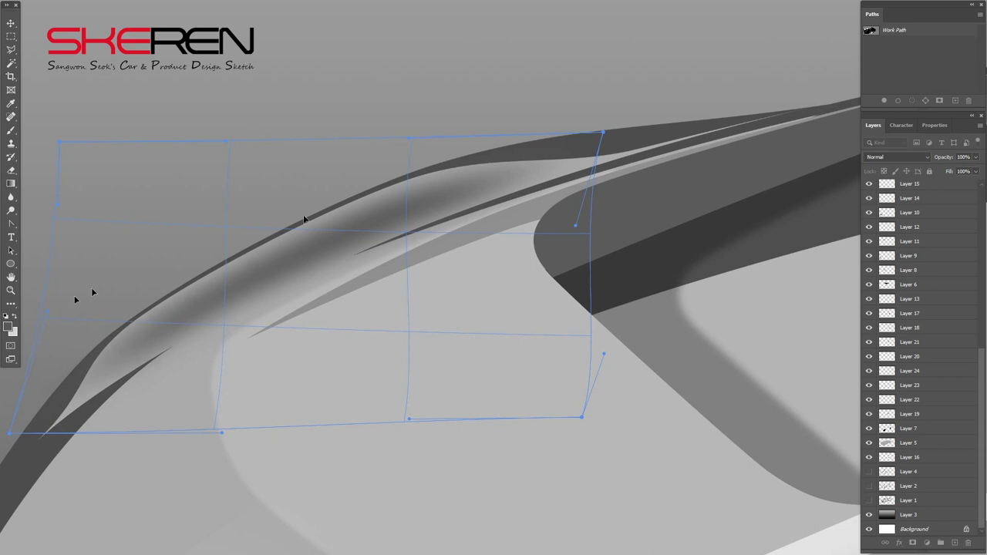
{"action": "left_click_drag", "start_coordinate": [217, 211], "coordinate": [203, 219]}
{"action": "left_click_drag", "start_coordinate": [265, 423], "coordinate": [17, 434]}
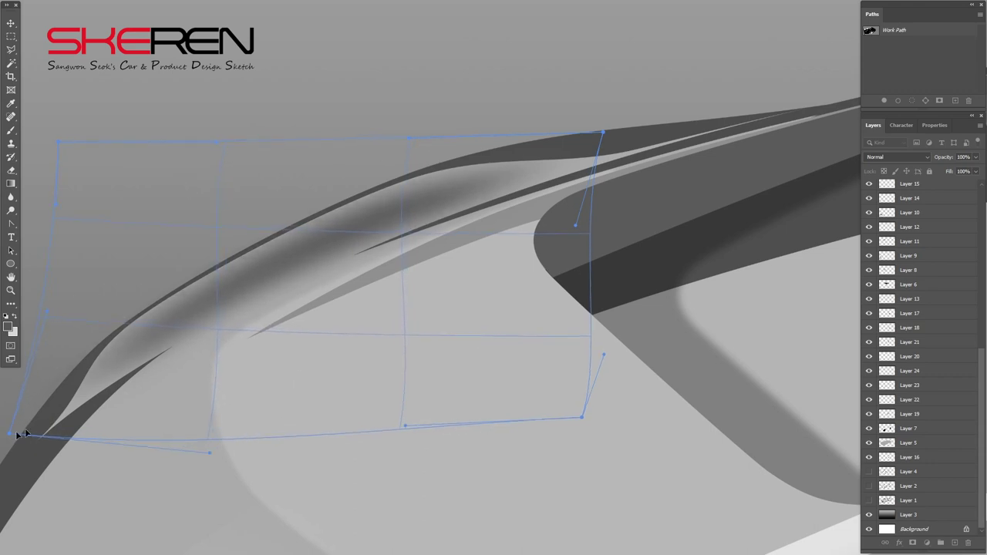
{"action": "key", "text": "Return"}
{"action": "key", "text": "ctrl+d"}
{"action": "left_click", "coordinate": [232, 359], "text": "alt"}
{"action": "left_click", "coordinate": [350, 338], "text": "alt"}
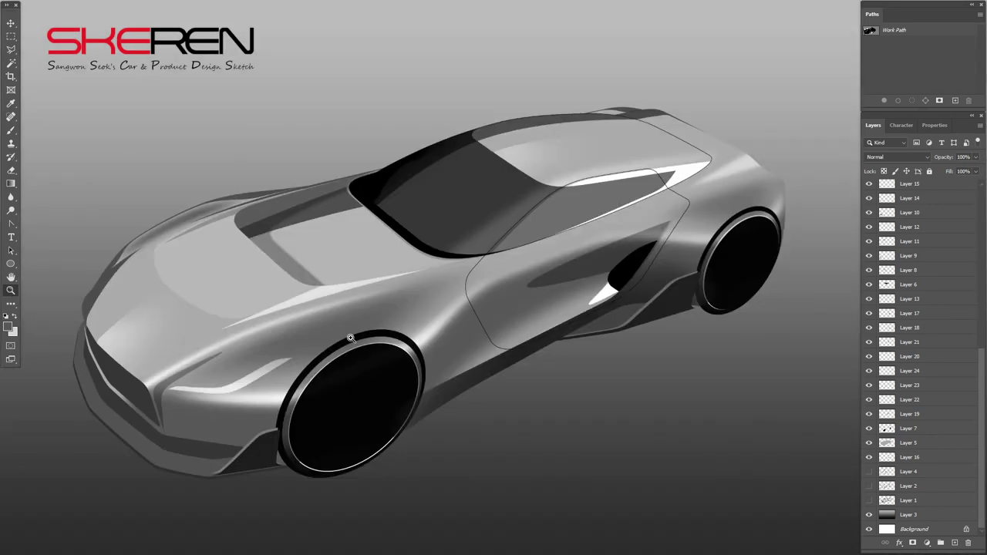
Step: Duplicate the Layer 28 shading and shrink and tilt the copy onto the front fender
{"action": "left_click", "coordinate": [329, 308], "text": "ctrl"}
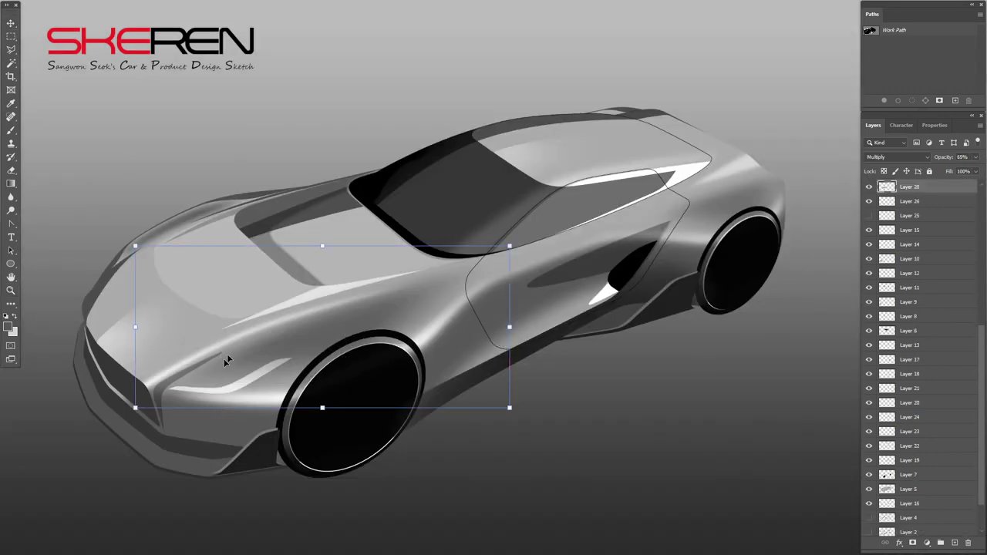
{"action": "key", "text": "ctrl+j"}
{"action": "left_click_drag", "start_coordinate": [467, 271], "coordinate": [510, 351]}
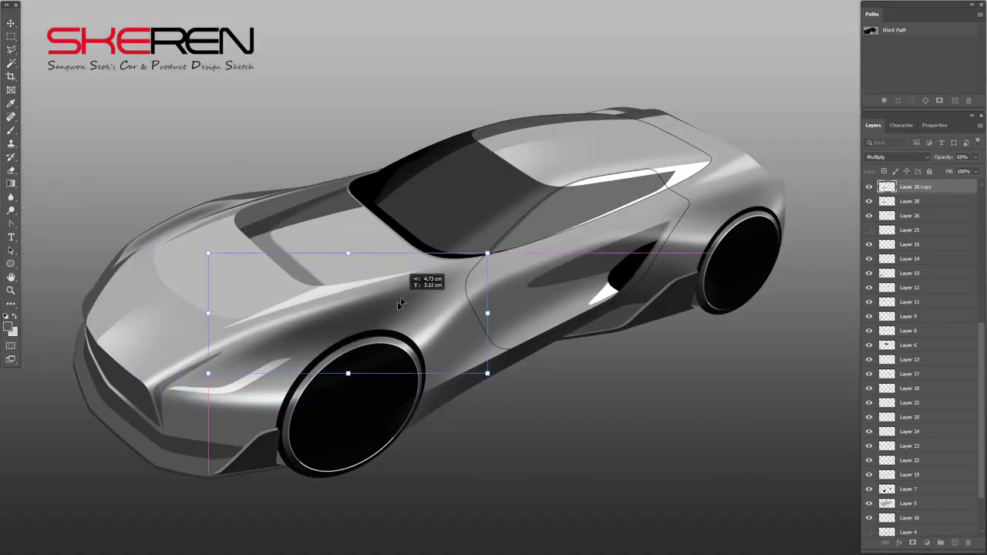
Step: Warp the copy into place, lower it to 45% opacity, and move Layer 13 to the top
{"action": "right_click", "coordinate": [437, 291]}
{"action": "left_click", "coordinate": [436, 383]}
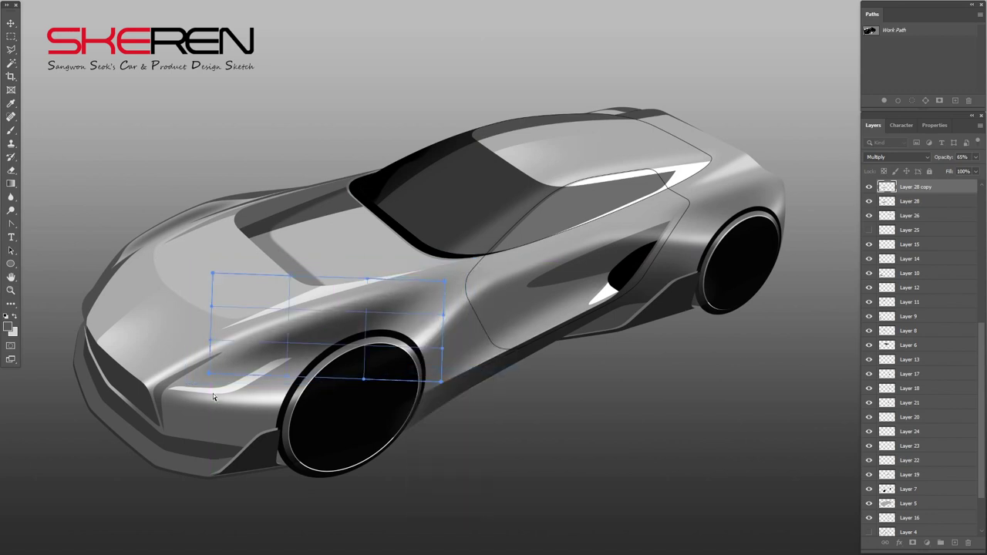
{"action": "key", "text": "Return"}
{"action": "left_click_drag", "start_coordinate": [976, 157], "coordinate": [953, 171]}
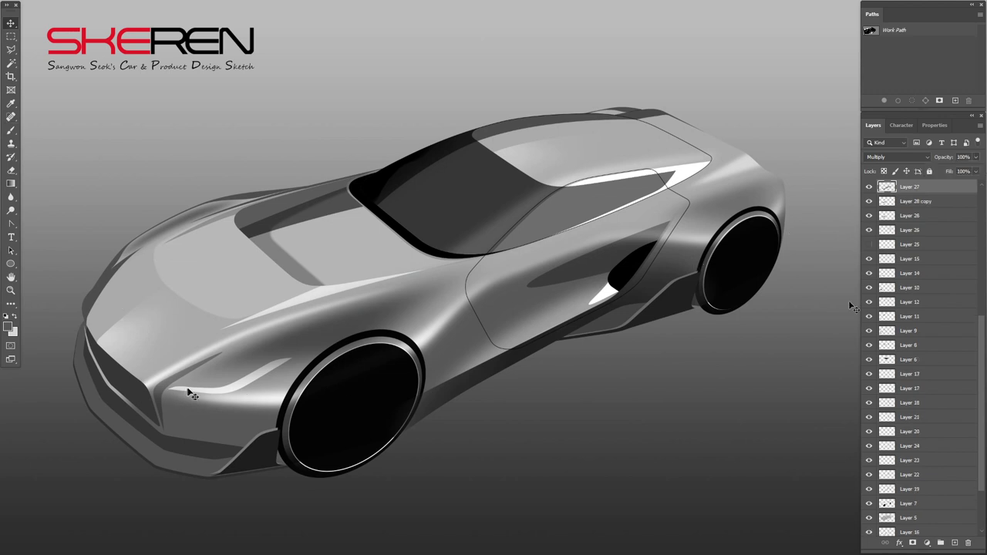
{"action": "left_click_drag", "start_coordinate": [907, 375], "coordinate": [910, 186]}
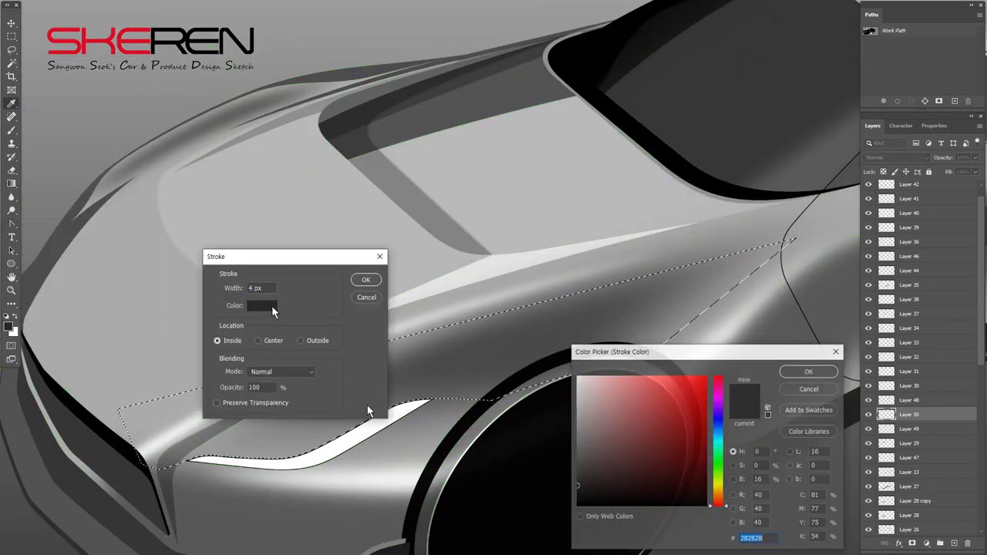
Step: Draw a polygonal lasso selection along the rear haunch strip and zoom in to check it
{"action": "key", "text": "ctrl+d"}
{"action": "key", "text": "e"}
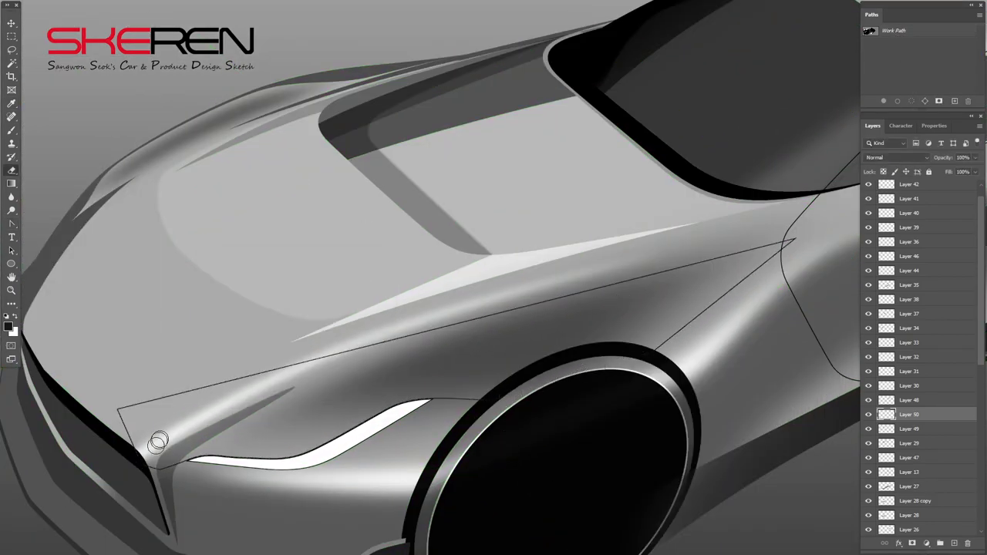
{"action": "key", "text": "l"}
{"action": "left_click", "coordinate": [114, 427]}
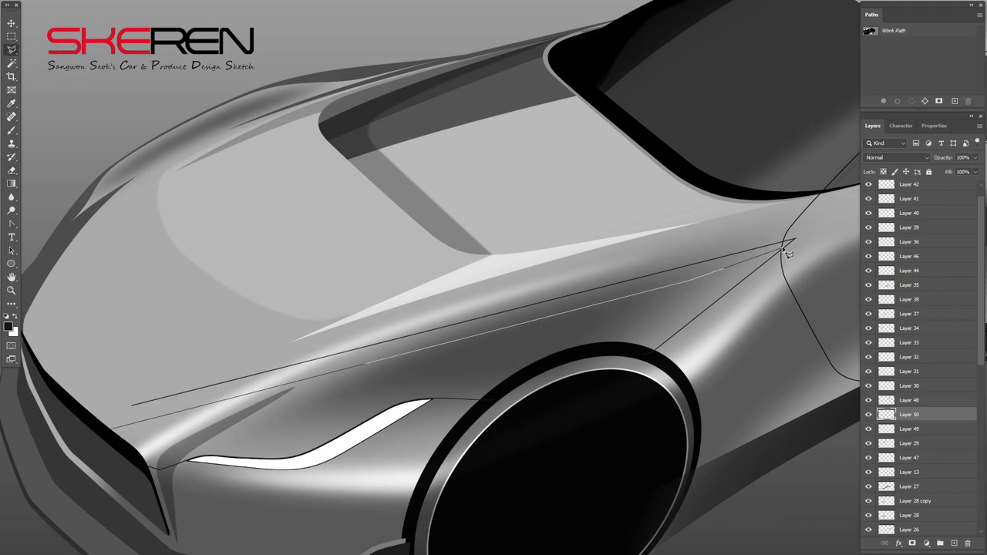
{"action": "double_click", "coordinate": [798, 255]}
{"action": "key", "text": "z"}
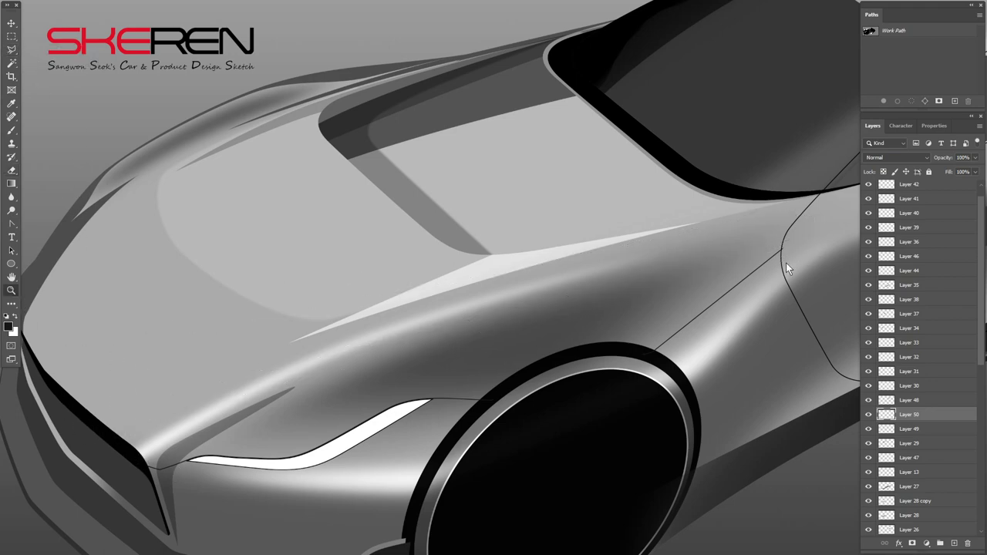
{"action": "left_click", "coordinate": [785, 278]}
{"action": "left_click", "coordinate": [82, 293], "text": "alt"}
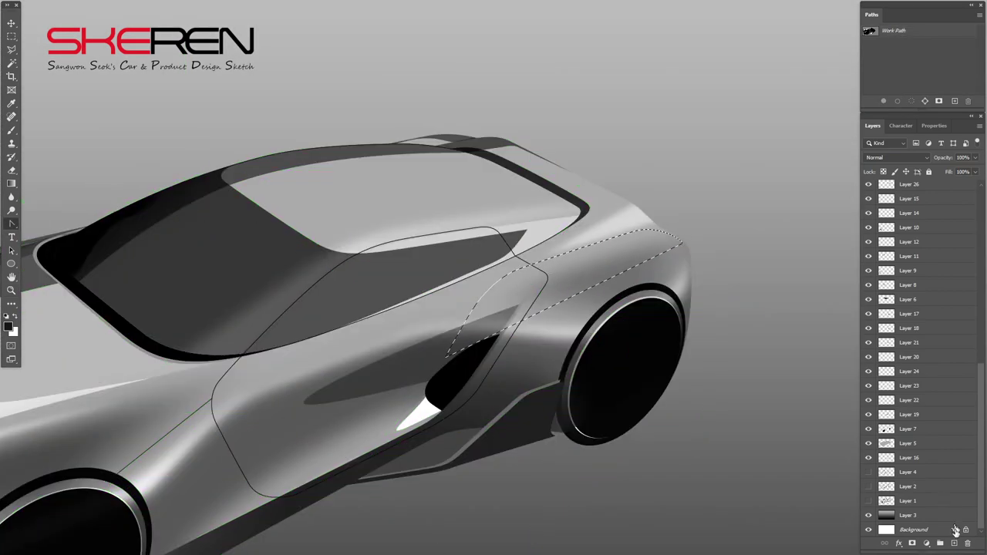
Step: Fill the haunch selection with white and soften it with a Gaussian Blur
{"action": "key", "text": "ctrl+BackSpace"}
{"action": "key", "text": "ctrl+d"}
{"action": "left_click", "coordinate": [308, 118]}
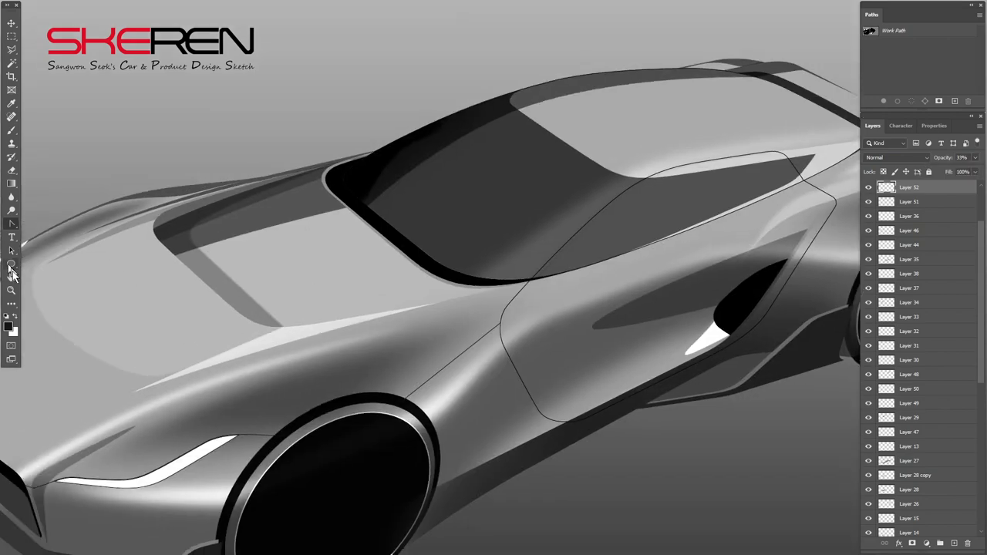
Step: Show the construction path over the whole car and confirm a dark grey foreground colour
{"action": "left_click", "coordinate": [887, 30]}
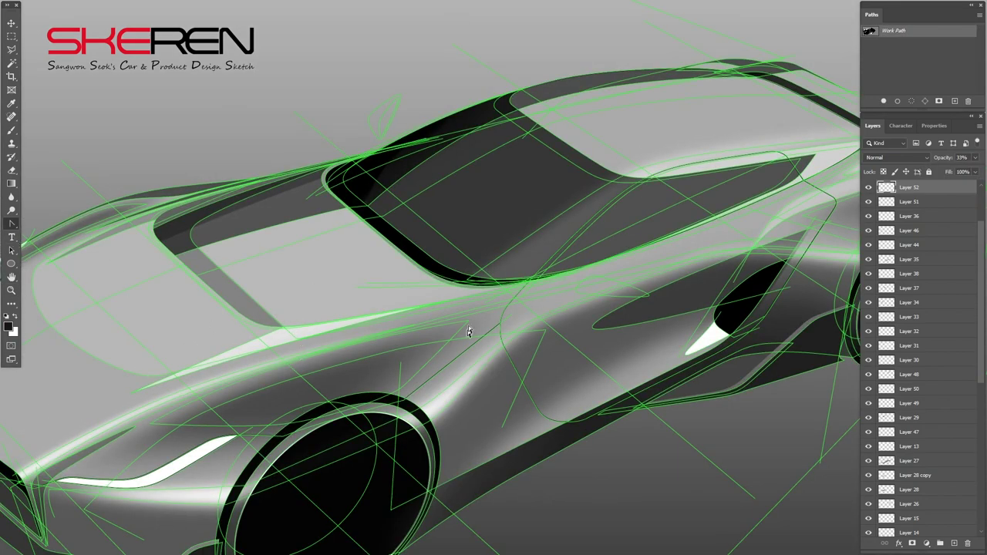
{"action": "key", "text": "z"}
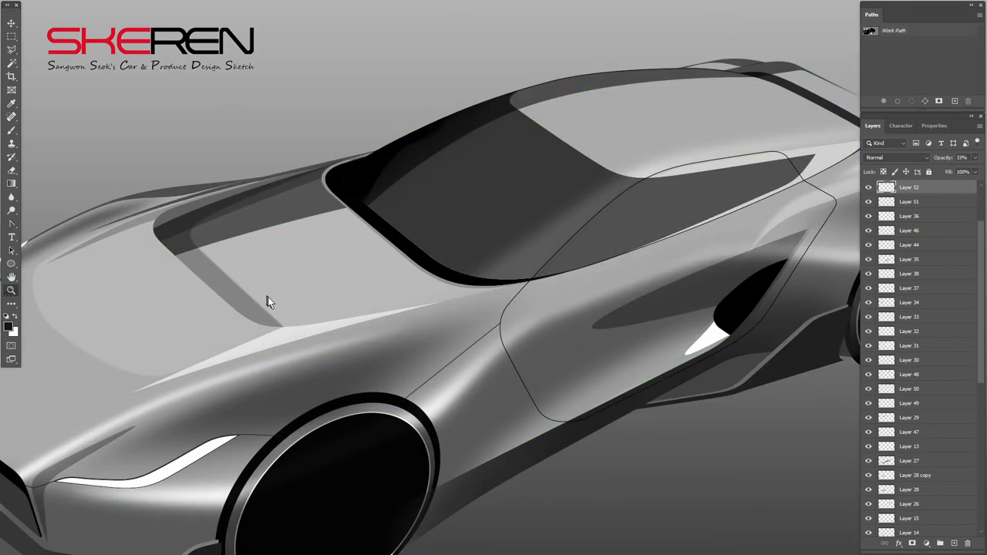
{"action": "left_click", "coordinate": [372, 345], "text": "alt"}
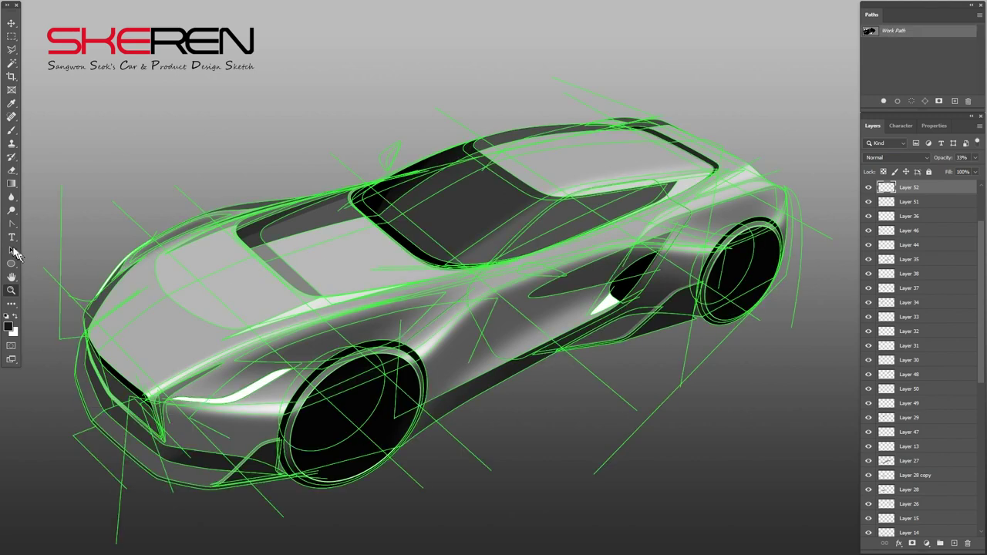
{"action": "key", "text": "Return"}
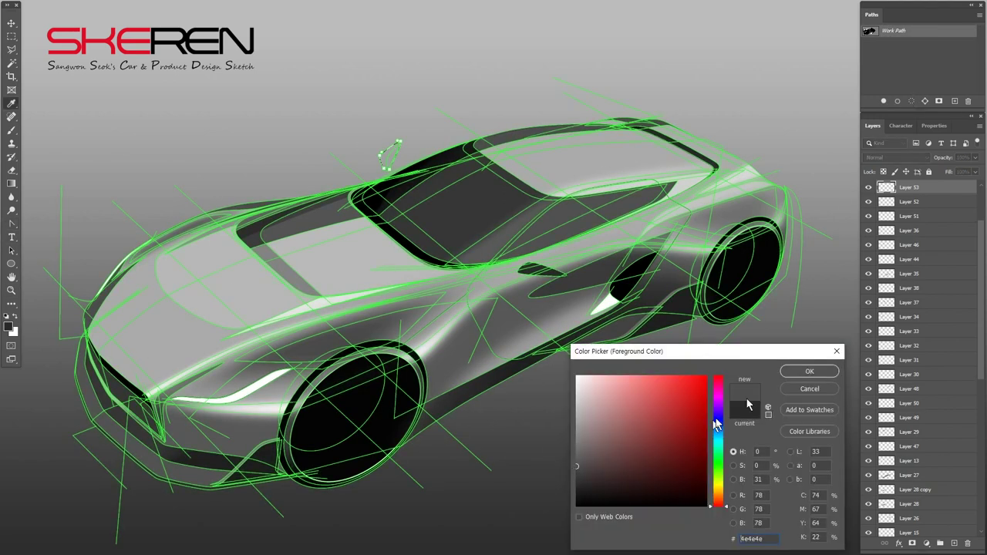
{"action": "key", "text": "Return"}
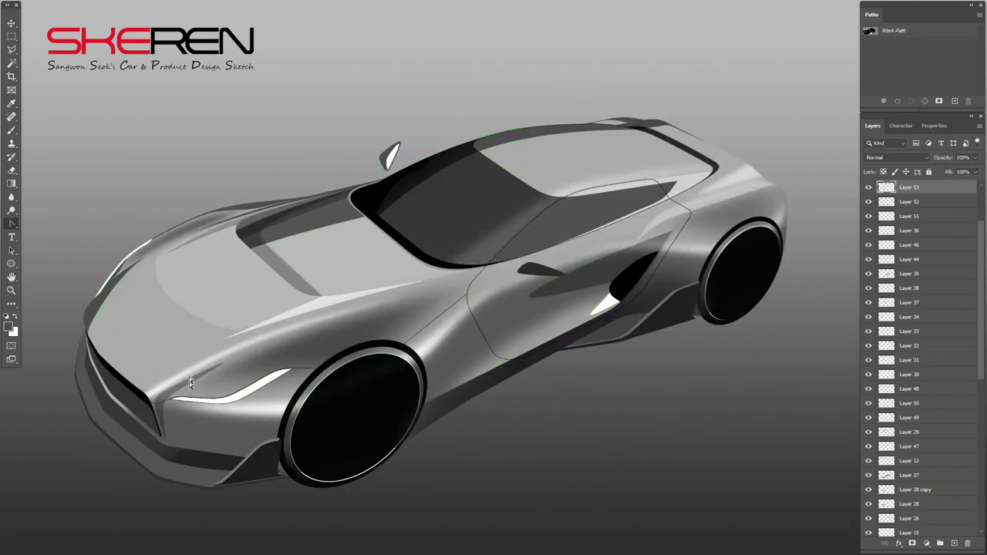
Step: Copy a marquee region of Layer 23 to a new layer and soften it with Motion and Gaussian Blur
{"action": "key", "text": "v"}
{"action": "left_click", "coordinate": [87, 364], "text": "ctrl"}
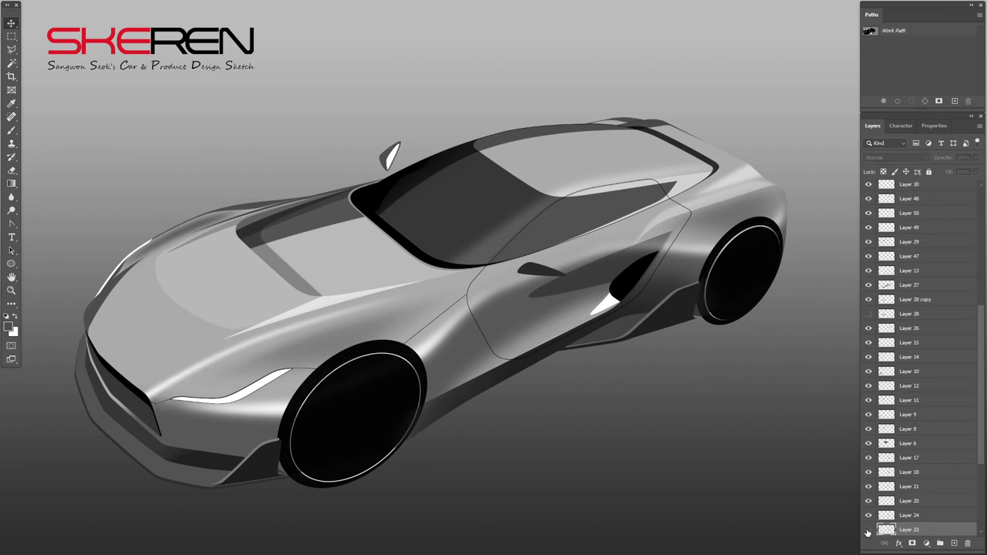
{"action": "key", "text": "m"}
{"action": "left_click_drag", "start_coordinate": [154, 362], "coordinate": [224, 432]}
{"action": "key", "text": "ctrl+j"}
{"action": "key", "text": "alt+t"}
{"action": "left_click", "coordinate": [293, 128]}
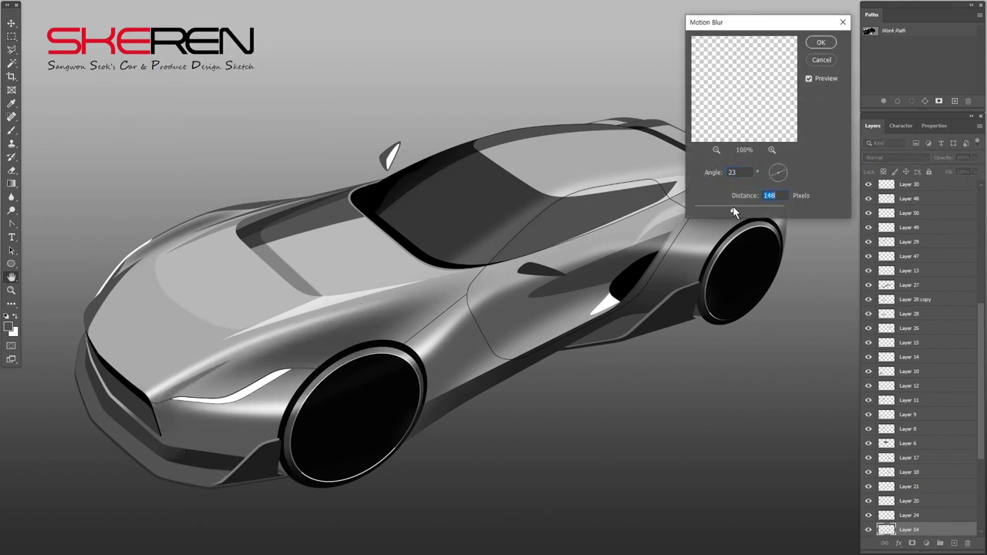
{"action": "key", "text": "Return"}
{"action": "key", "text": "alt+t"}
{"action": "left_click", "coordinate": [370, 147]}
{"action": "left_click", "coordinate": [628, 499]}
Step: Bring Layer 34 to the top of the stack at 28% opacity in Overlay mode
{"action": "key", "text": "v"}
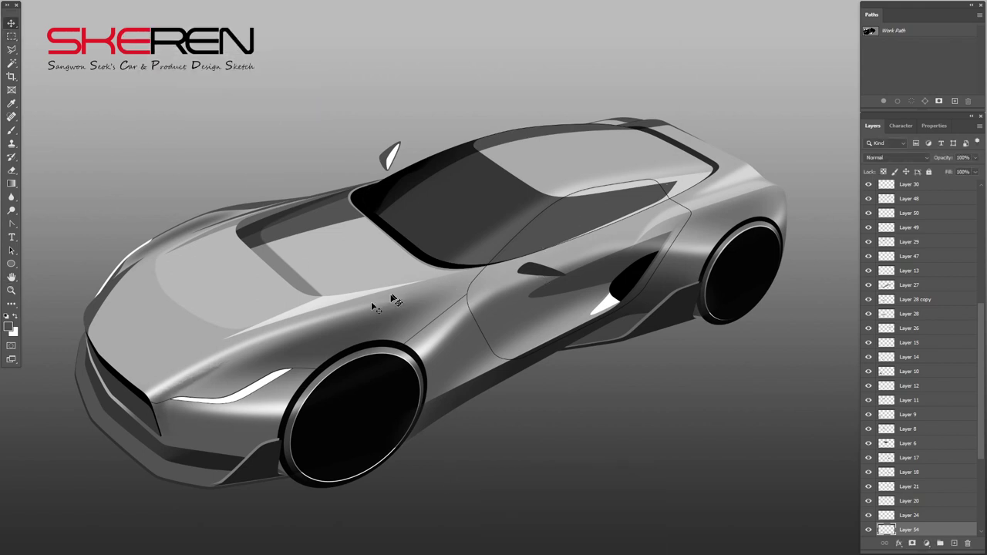
{"action": "key", "text": "ctrl+shift+bracketright"}
{"action": "key", "text": "shift+alt+o"}
{"action": "left_click", "coordinate": [975, 157]}
Step: Drag Layer 12 near the top and soften its shading with Gaussian Blur after cancelling Motion Blur
{"action": "left_click", "coordinate": [910, 445]}
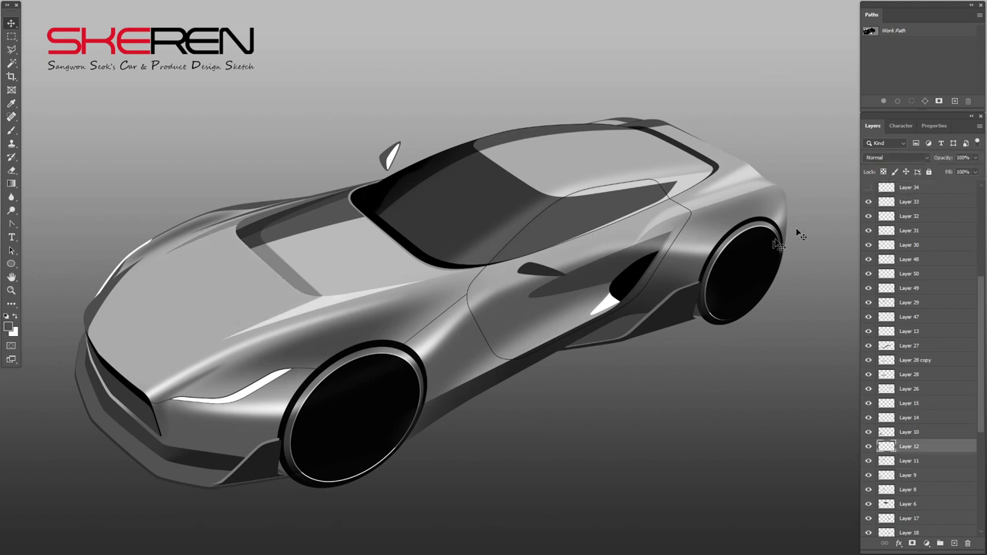
{"action": "left_click_drag", "start_coordinate": [909, 446], "coordinate": [910, 194]}
{"action": "key", "text": "alt+t"}
{"action": "left_click", "coordinate": [293, 128]}
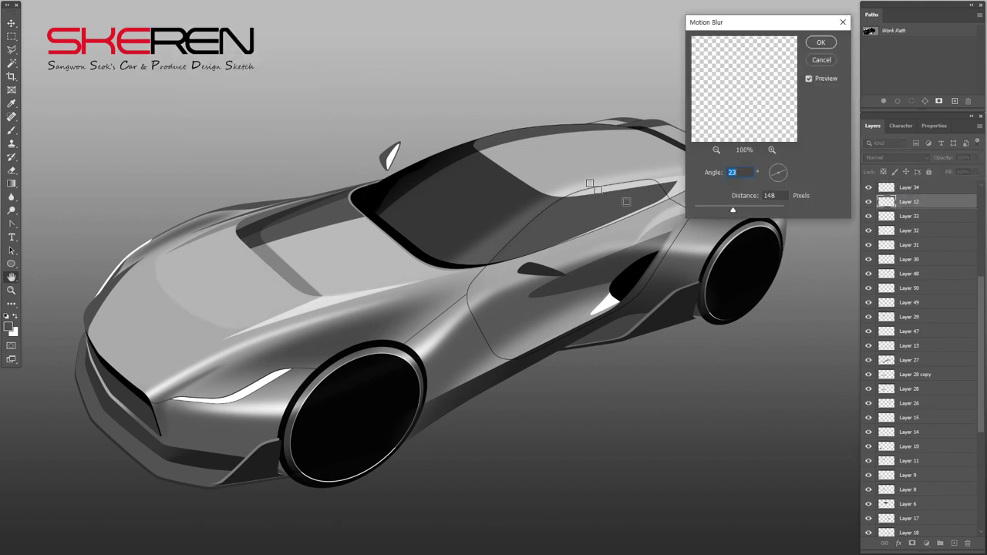
{"action": "key", "text": "Escape"}
{"action": "key", "text": "alt+t"}
{"action": "left_click", "coordinate": [298, 103]}
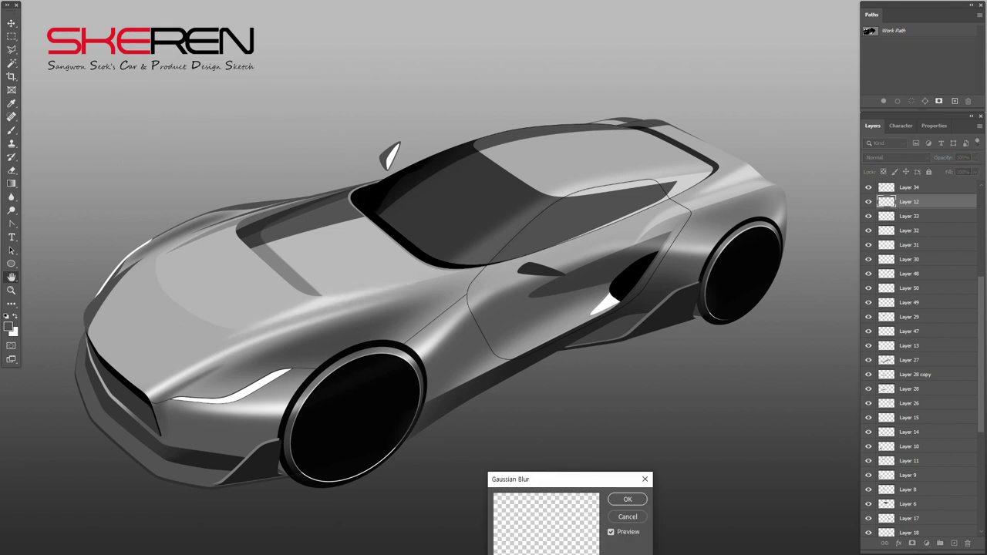
{"action": "key", "text": "Return"}
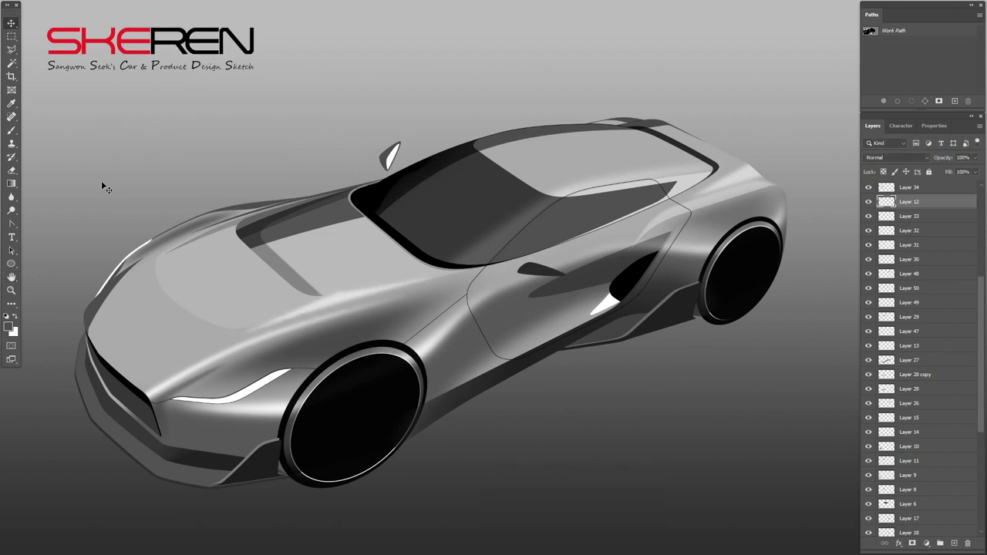
{"action": "left_click", "coordinate": [891, 30]}
Step: Load the work path as a selection and Gaussian-blur the dark stripe
{"action": "key", "text": "p"}
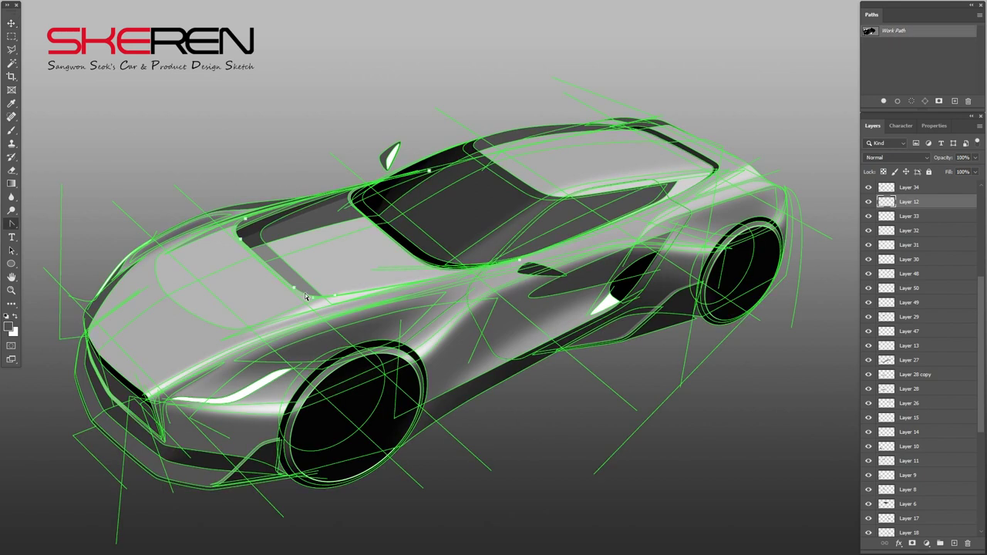
{"action": "left_click", "coordinate": [898, 101]}
{"action": "key", "text": "ctrl+d"}
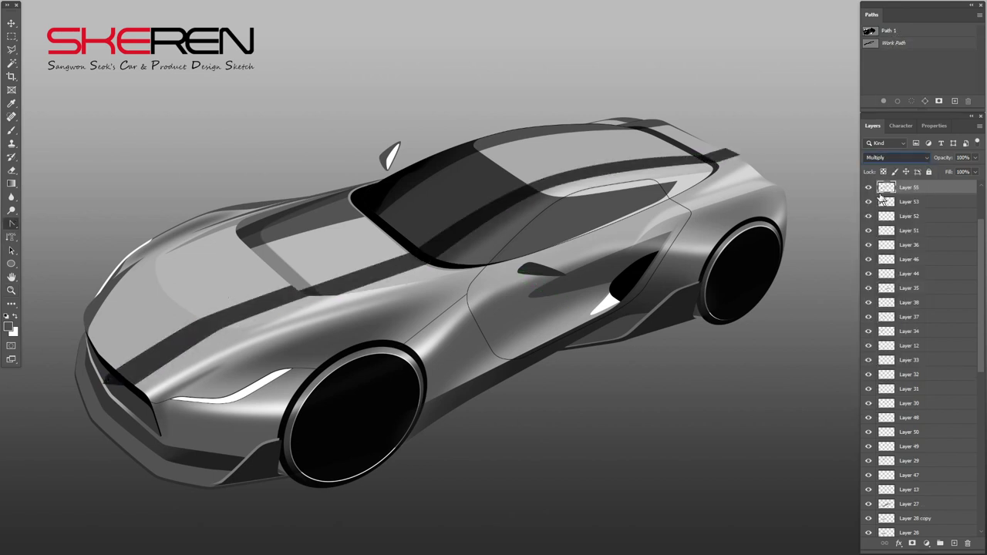
{"action": "left_click", "coordinate": [339, 135]}
{"action": "left_click", "coordinate": [623, 503]}
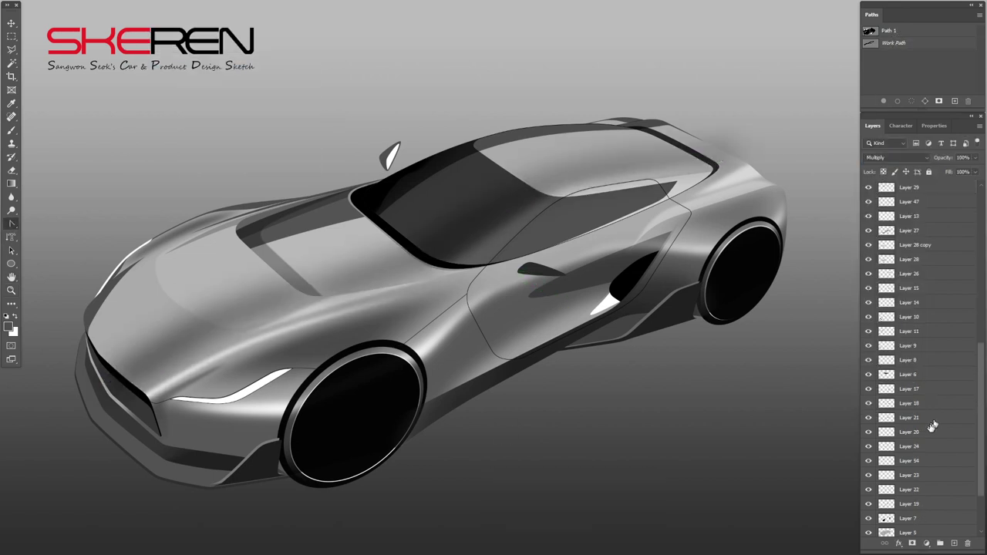
Step: Fill a shadow near the intake on Layer 56, placed below Layer 50 at 40% opacity
{"action": "scroll", "coordinate": [917, 347], "scroll_direction": "down", "scroll_amount": 10}
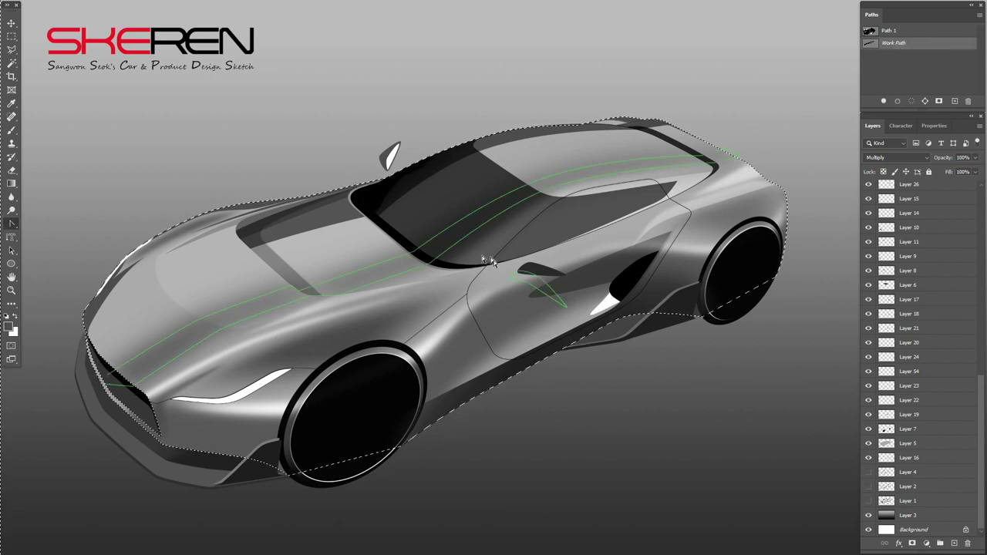
{"action": "left_click", "coordinate": [10, 328]}
{"action": "key", "text": "Return"}
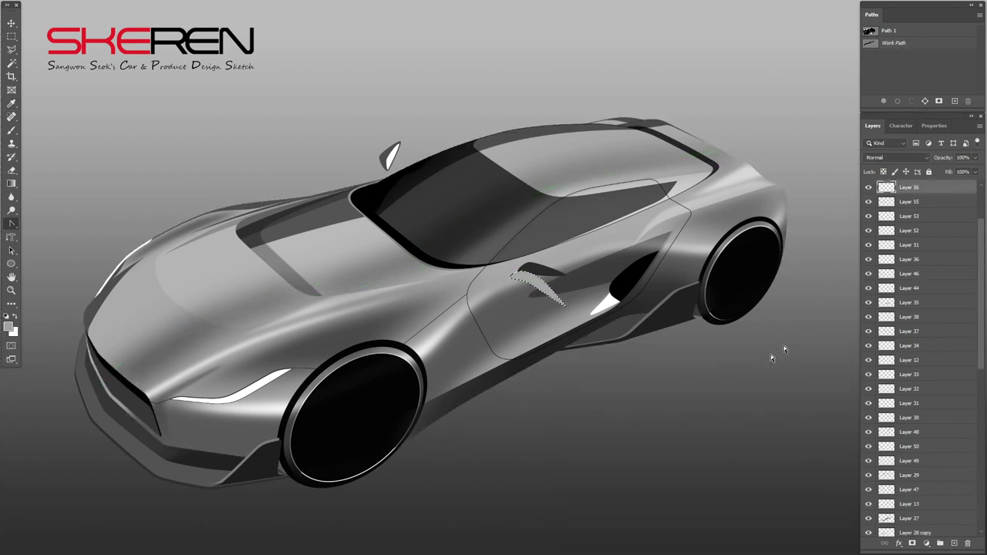
{"action": "left_click_drag", "start_coordinate": [909, 187], "coordinate": [914, 441]}
{"action": "left_click", "coordinate": [974, 157]}
{"action": "left_click_drag", "start_coordinate": [976, 171], "coordinate": [950, 171]}
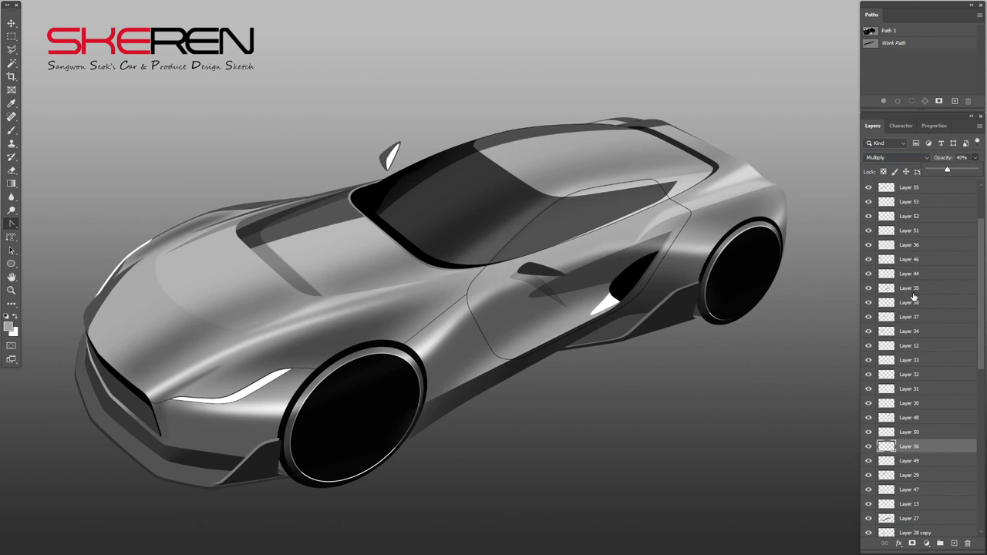
Step: Draw curved pen paths around the front and rear wheel arches
{"action": "left_click", "coordinate": [904, 44]}
{"action": "left_click_drag", "start_coordinate": [412, 356], "coordinate": [359, 396]}
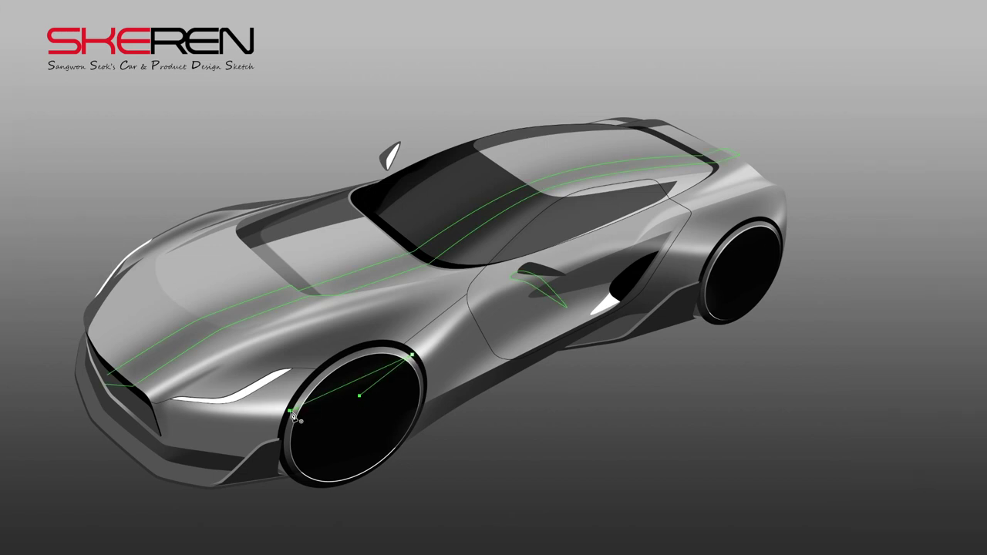
{"action": "left_click", "coordinate": [774, 227]}
{"action": "left_click_drag", "start_coordinate": [290, 409], "coordinate": [320, 345]}
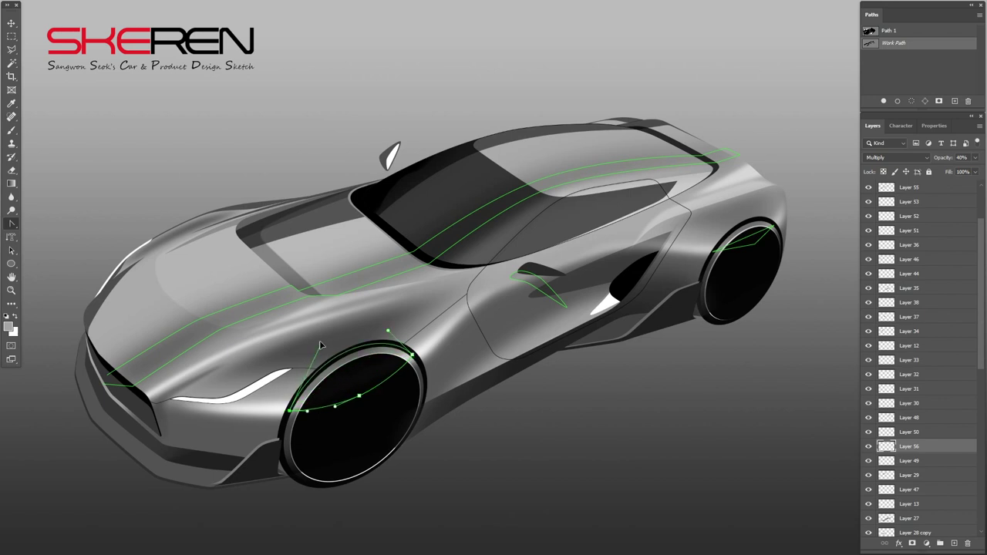
{"action": "left_click", "coordinate": [413, 359]}
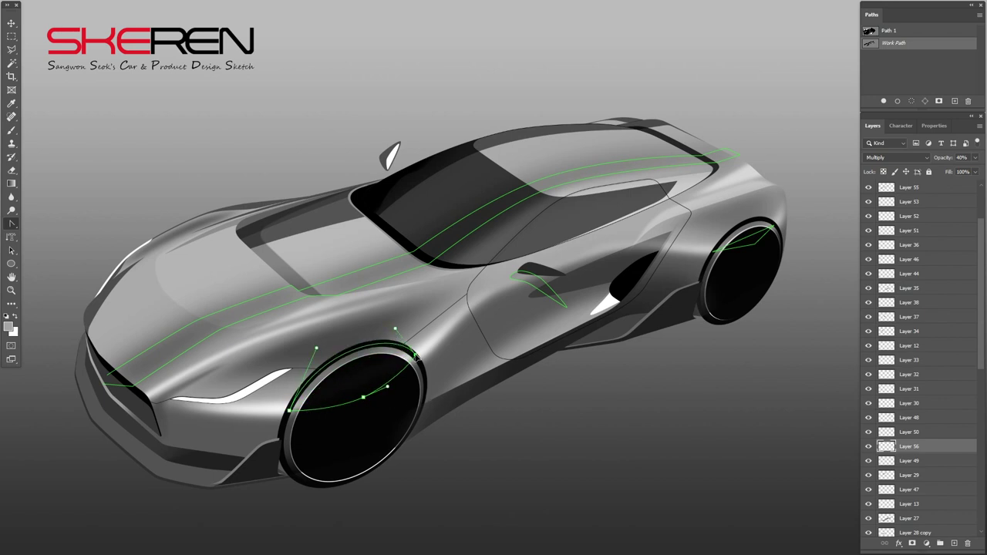
{"action": "left_click", "coordinate": [335, 438], "text": "ctrl"}
{"action": "left_click", "coordinate": [755, 245]}
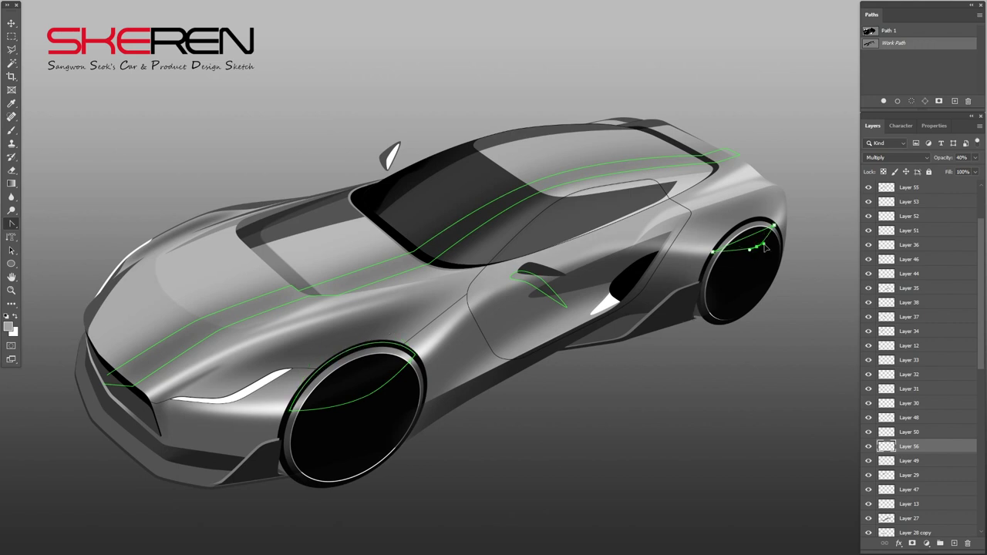
{"action": "left_click_drag", "start_coordinate": [718, 257], "coordinate": [767, 226]}
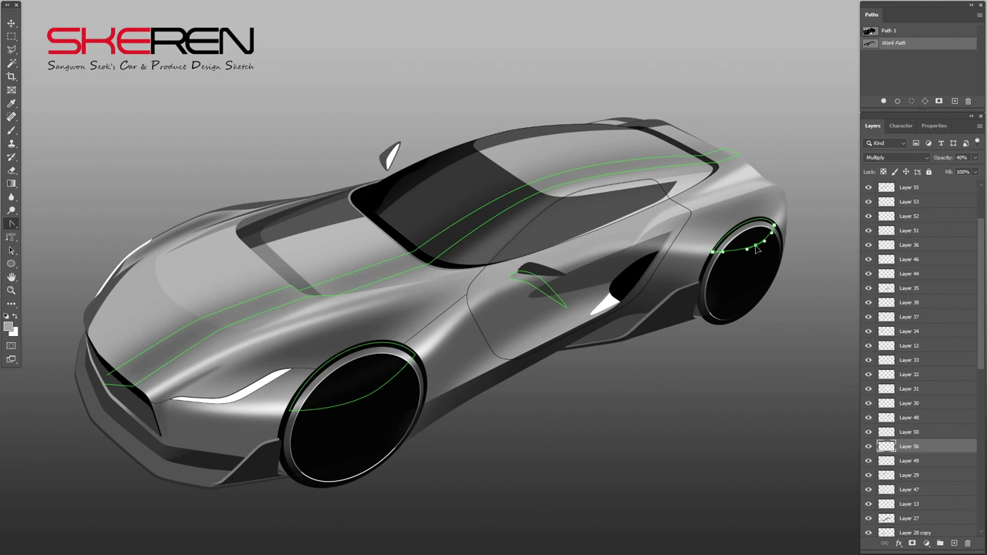
Step: Fill the arch shapes white on new Layer 57 and fade it to 11% opacity
{"action": "left_click", "coordinate": [911, 101]}
{"action": "left_click", "coordinate": [954, 543]}
{"action": "key", "text": "alt+BackSpace"}
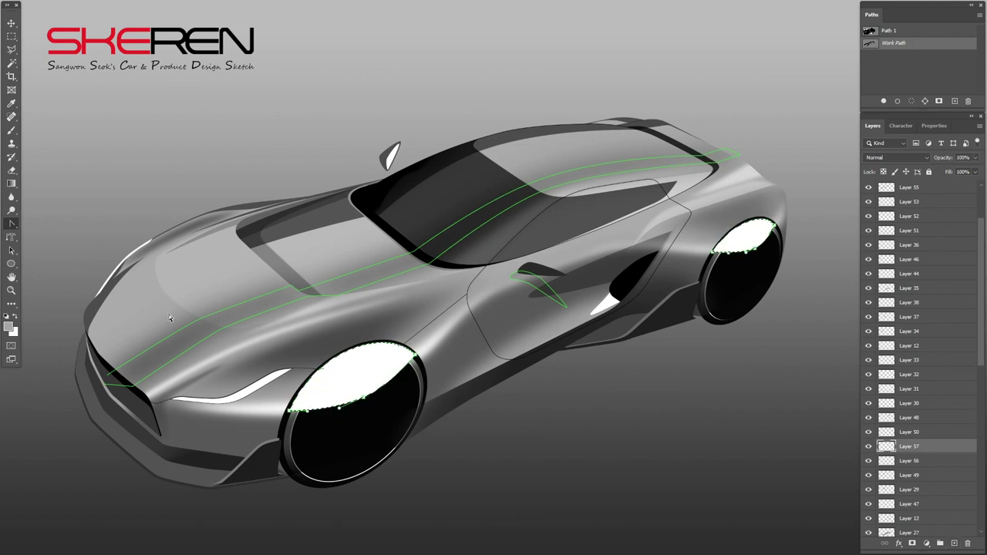
{"action": "key", "text": "ctrl+d"}
{"action": "left_click_drag", "start_coordinate": [935, 157], "coordinate": [932, 172]}
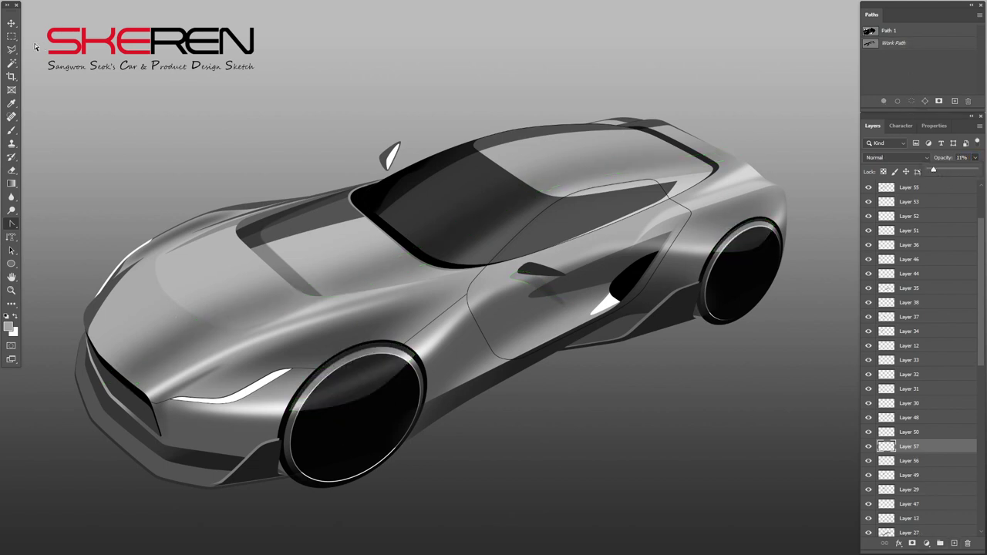
Step: Erase Layer 32's overlay shading around the wheel arch with a soft round eraser
{"action": "key", "text": "v"}
{"action": "left_click", "coordinate": [265, 411], "text": "ctrl"}
{"action": "key", "text": "e"}
{"action": "right_click", "coordinate": [351, 346]}
{"action": "double_click", "coordinate": [461, 432]}
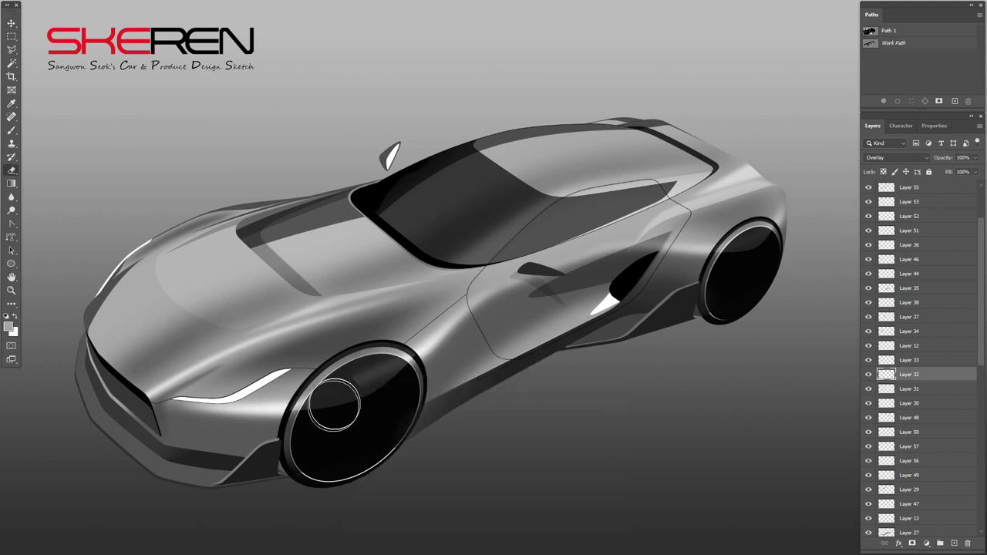
{"action": "left_click_drag", "start_coordinate": [727, 308], "coordinate": [763, 245]}
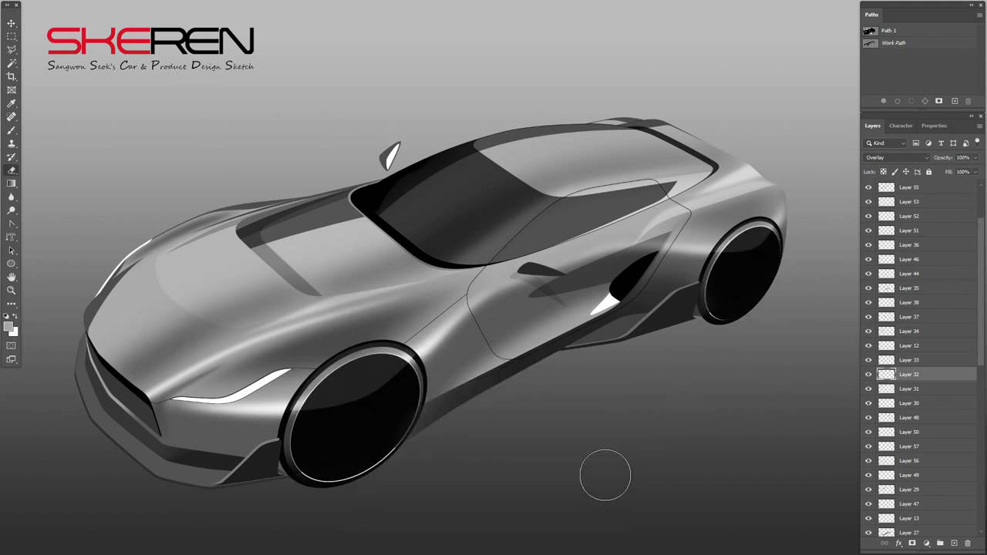
{"action": "key", "text": "v"}
{"action": "left_click", "coordinate": [528, 307], "text": "ctrl"}
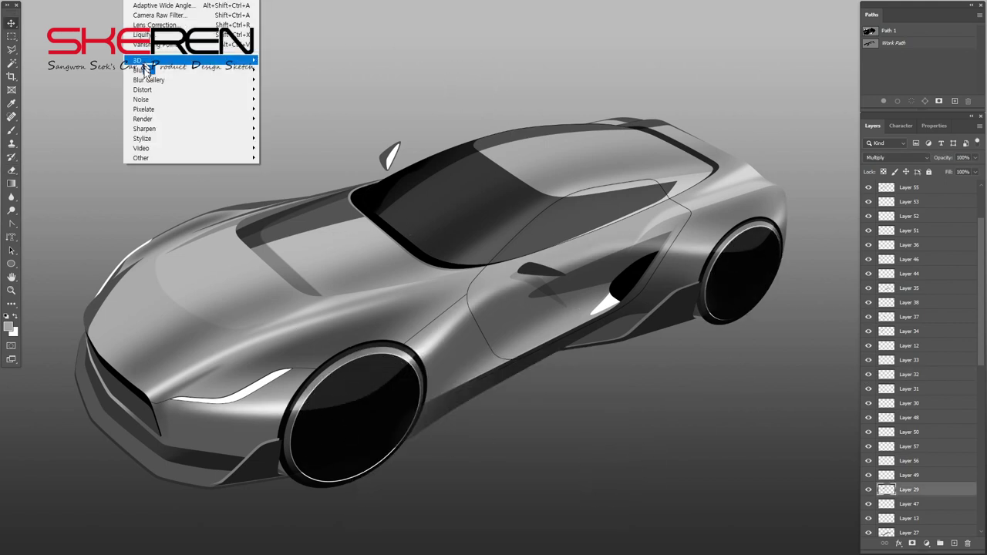
Step: Gaussian-blur the Layer 29 windshield and fill the Layer 16 side sill with bright yellow
{"action": "left_click", "coordinate": [309, 100]}
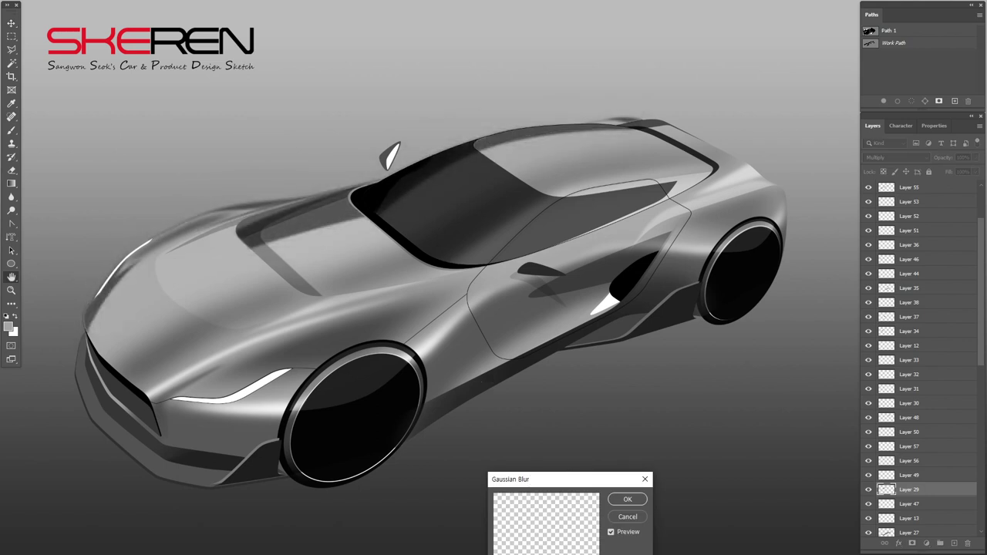
{"action": "key", "text": "Return"}
{"action": "left_click", "coordinate": [9, 327]}
{"action": "left_click", "coordinate": [698, 382]}
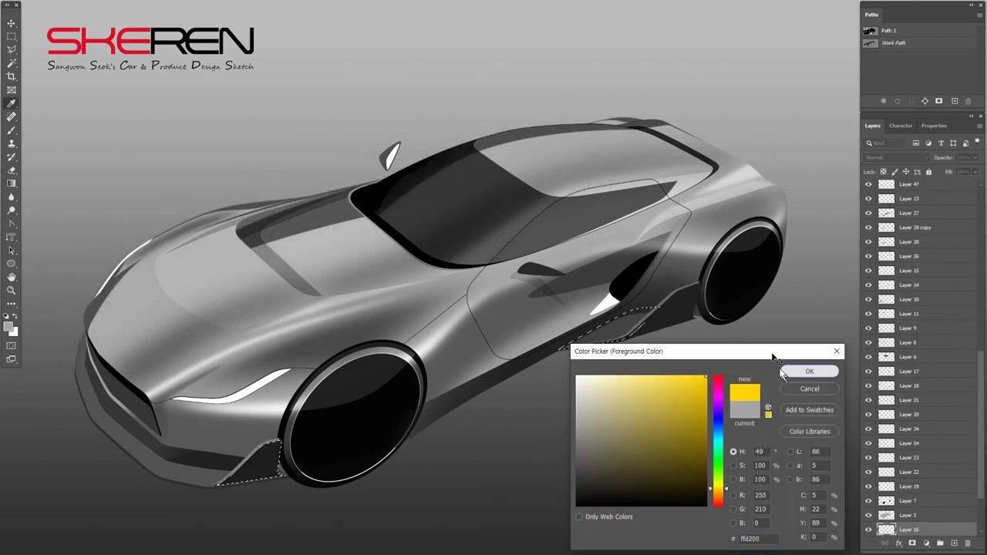
{"action": "left_click", "coordinate": [813, 372]}
{"action": "key", "text": "alt+BackSpace"}
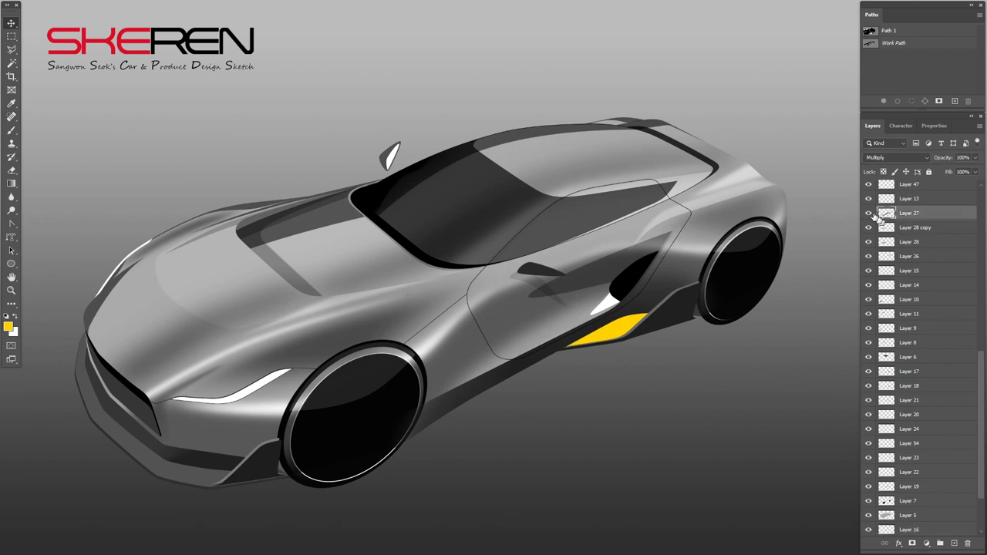
{"action": "left_click", "coordinate": [910, 486]}
Step: Motion-blur Layer 19 with a 746-pixel distance and clear the selection
{"action": "left_click", "coordinate": [137, 3]}
{"action": "mouse_move", "coordinate": [146, 70]}
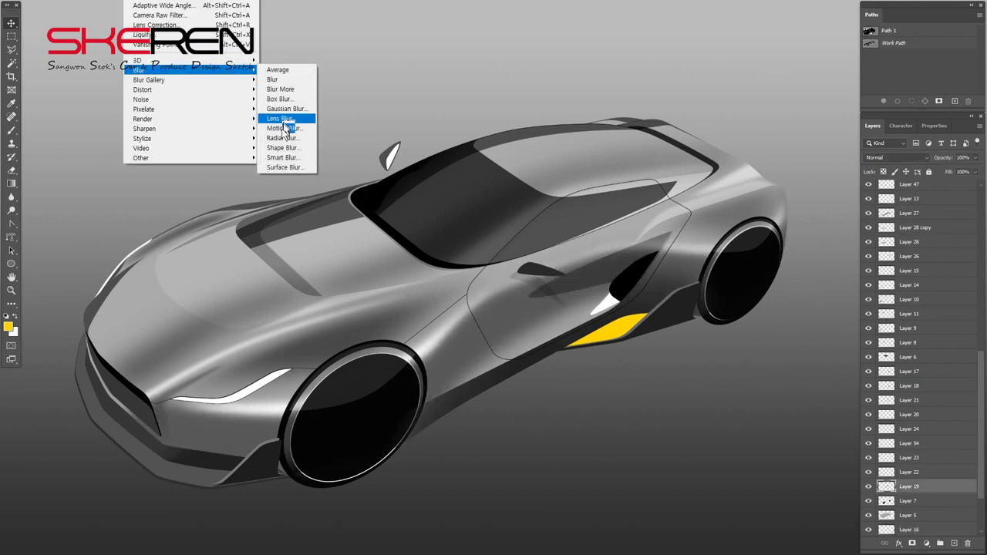
{"action": "left_click", "coordinate": [324, 130]}
{"action": "left_click_drag", "start_coordinate": [733, 210], "coordinate": [765, 210]}
{"action": "key", "text": "Return"}
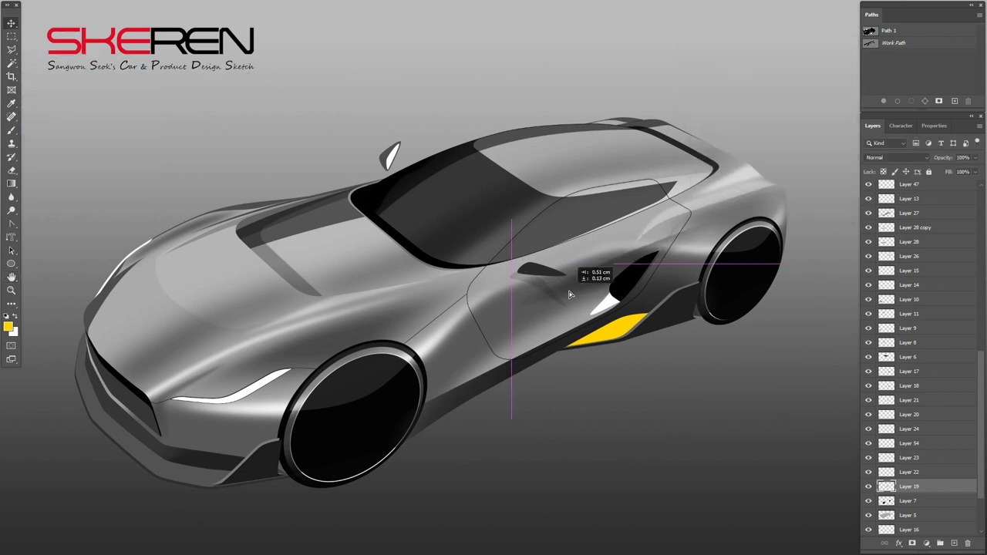
{"action": "left_click", "coordinate": [909, 112]}
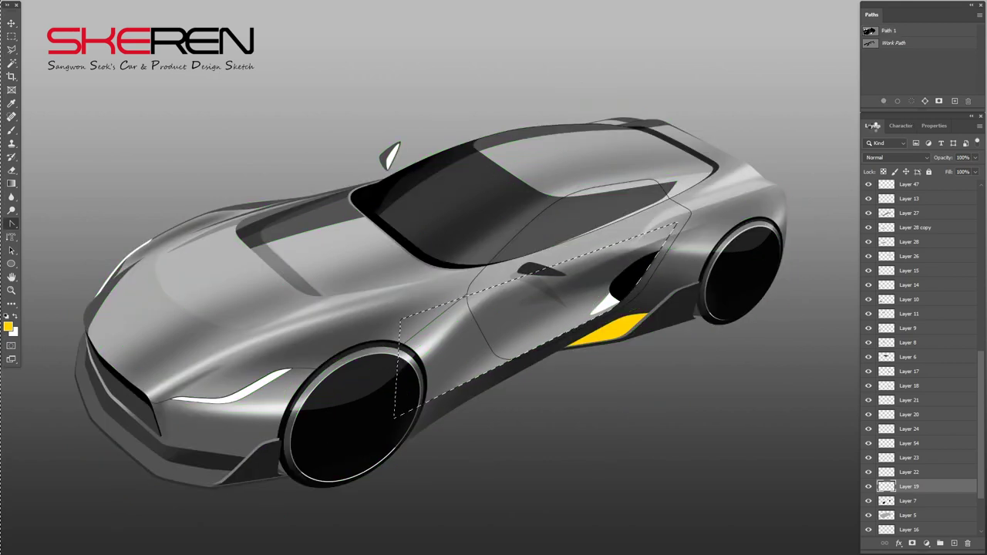
{"action": "key", "text": "ctrl+d"}
Step: Try a slight Levels darkening of the shadows, then zoom in on the side intake
{"action": "key", "text": "ctrl+l"}
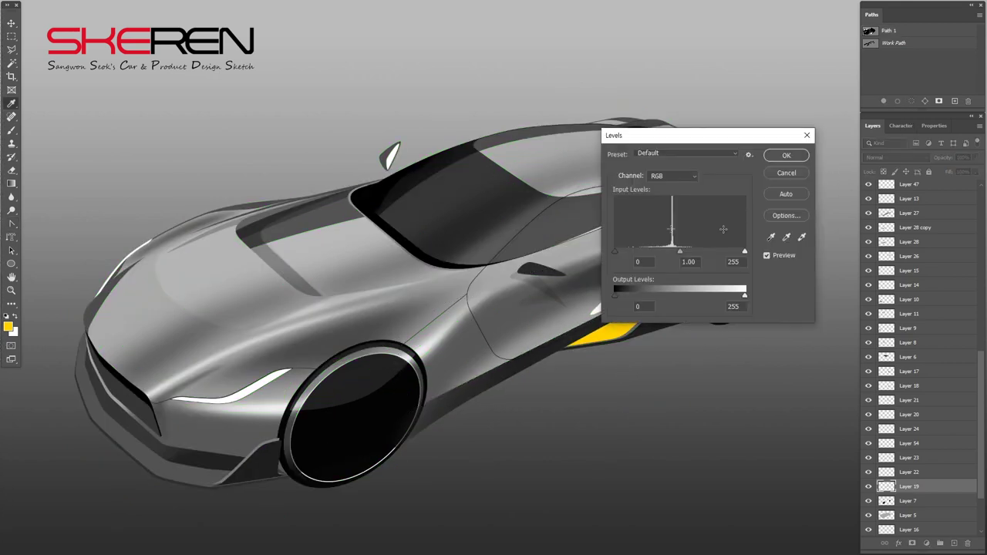
{"action": "left_click_drag", "start_coordinate": [656, 132], "coordinate": [813, 171]}
{"action": "left_click_drag", "start_coordinate": [784, 287], "coordinate": [788, 289]}
{"action": "key", "text": "Escape"}
{"action": "key", "text": "z"}
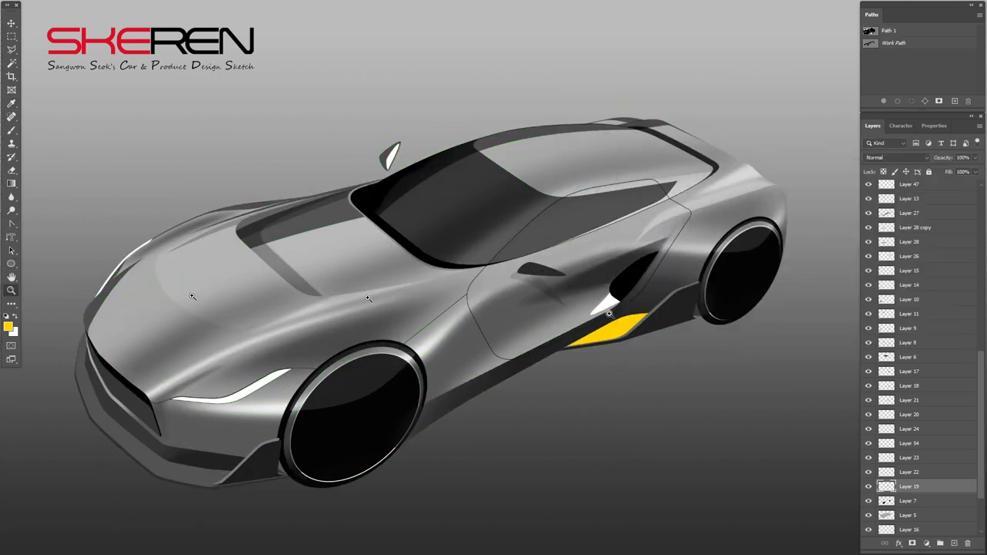
{"action": "left_click", "coordinate": [684, 294]}
Step: Duplicate Layer 19, brighten the copy with Levels highlight input 85, and move it over the intake
{"action": "key", "text": "v"}
{"action": "key", "text": "ctrl+j"}
{"action": "key", "text": "ctrl+l"}
{"action": "left_click_drag", "start_coordinate": [830, 287], "coordinate": [808, 289]}
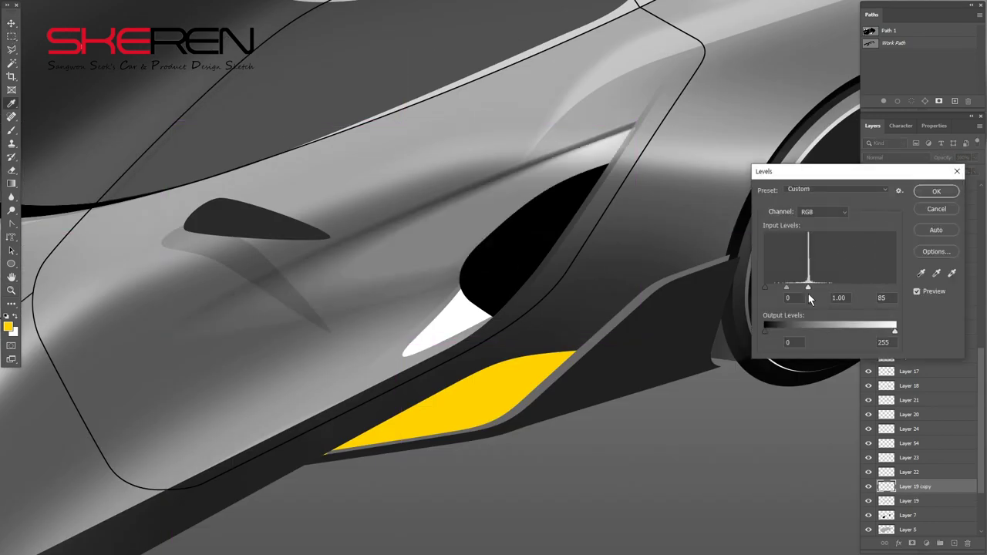
{"action": "key", "text": "Return"}
{"action": "key", "text": "ctrl+t"}
{"action": "left_click_drag", "start_coordinate": [487, 191], "coordinate": [586, 193]}
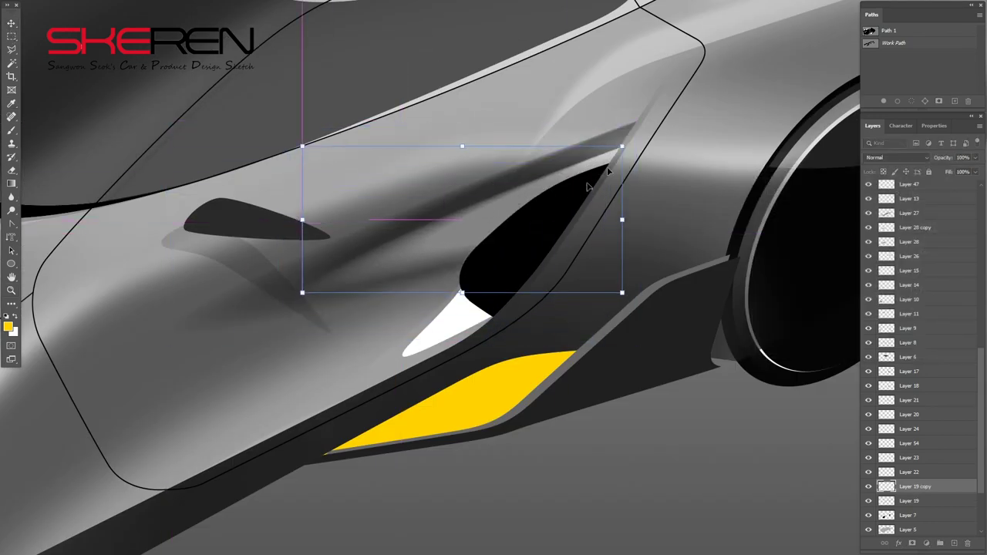
{"action": "key", "text": "Return"}
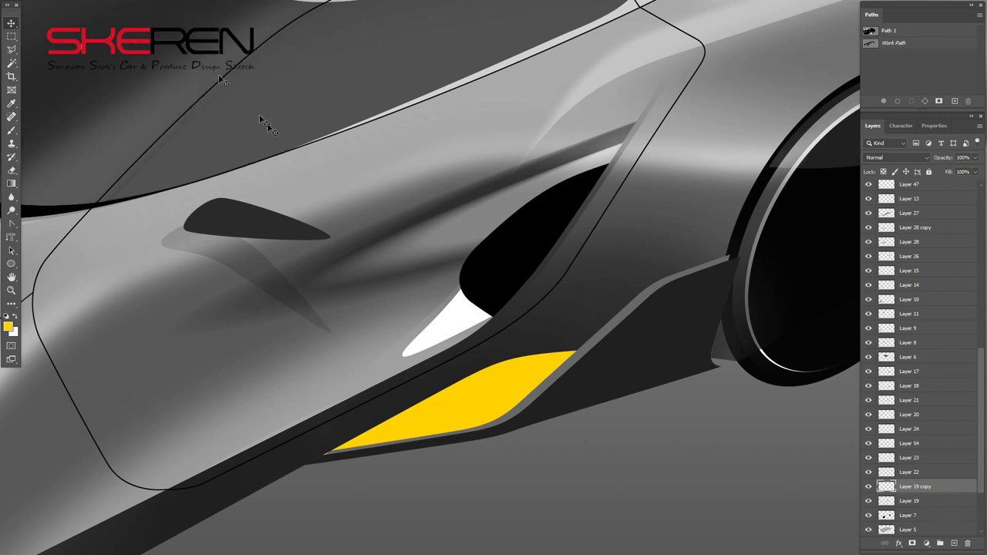
Step: Blur the intake shadow and shift it slightly into a new position
{"action": "left_click", "coordinate": [297, 125]}
{"action": "left_click", "coordinate": [821, 43]}
{"action": "left_click", "coordinate": [887, 43]}
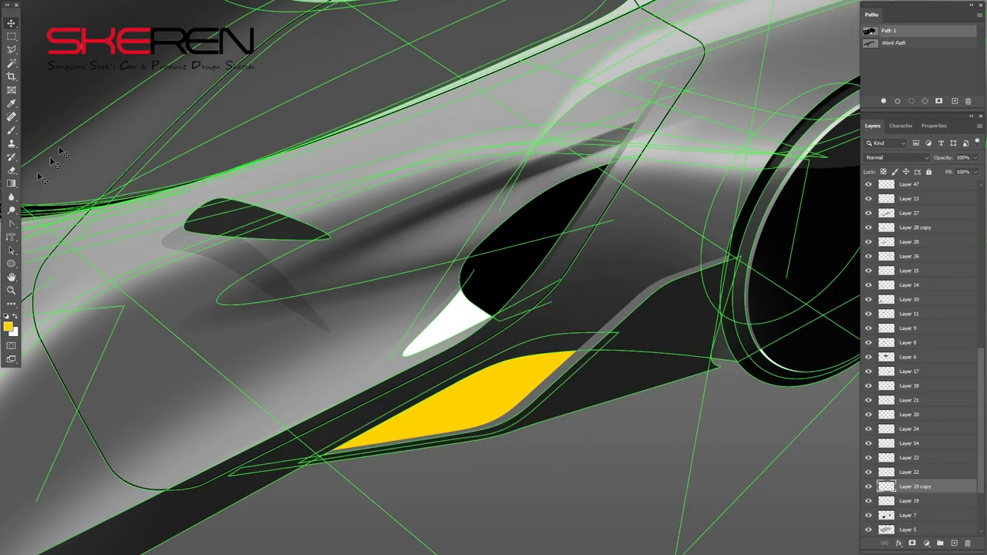
{"action": "left_click", "coordinate": [901, 77]}
{"action": "key", "text": "z"}
{"action": "left_click_drag", "start_coordinate": [413, 140], "coordinate": [445, 260]}
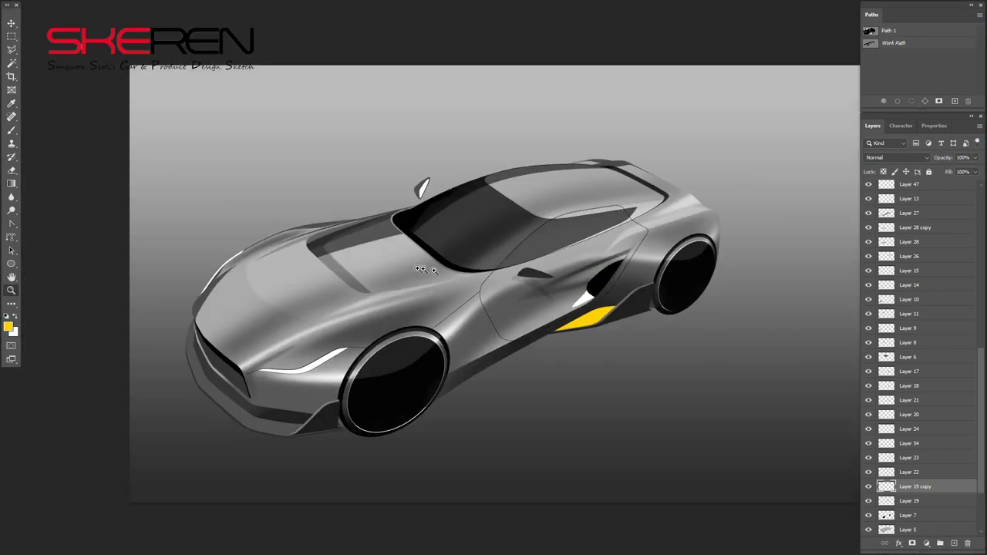
{"action": "left_click", "coordinate": [633, 286]}
{"action": "key", "text": "ctrl+t"}
{"action": "left_click_drag", "start_coordinate": [386, 255], "coordinate": [395, 248]}
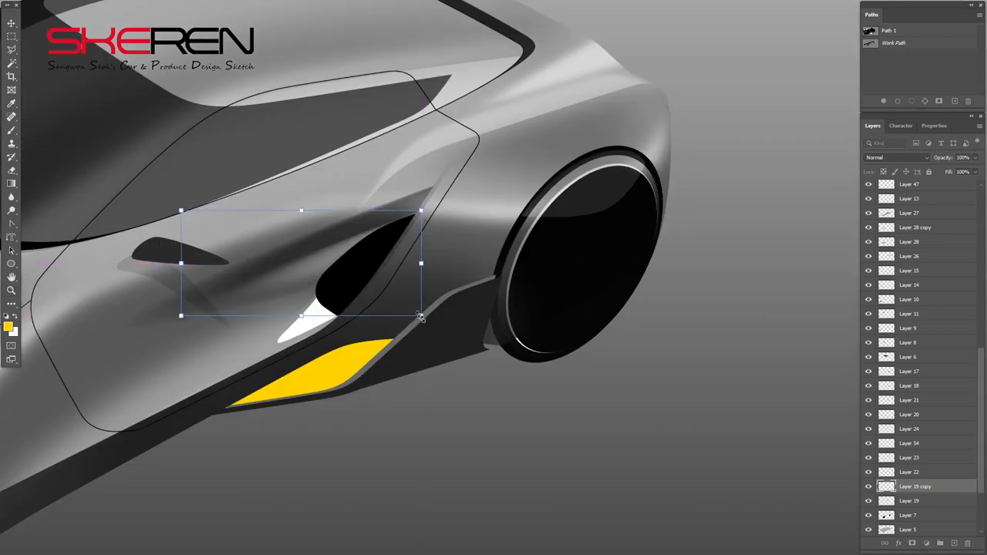
{"action": "key", "text": "Return"}
{"action": "key", "text": "z"}
{"action": "left_click", "coordinate": [244, 267], "text": "alt"}
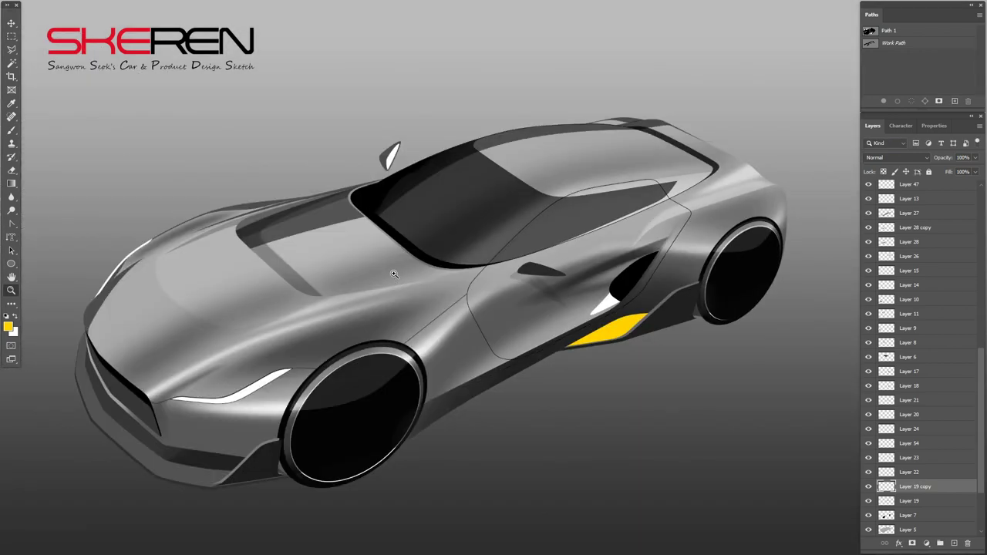
Step: Fill the windshield path selection black on Layer 58 at 73% opacity
{"action": "left_click", "coordinate": [919, 30]}
{"action": "key", "text": "a"}
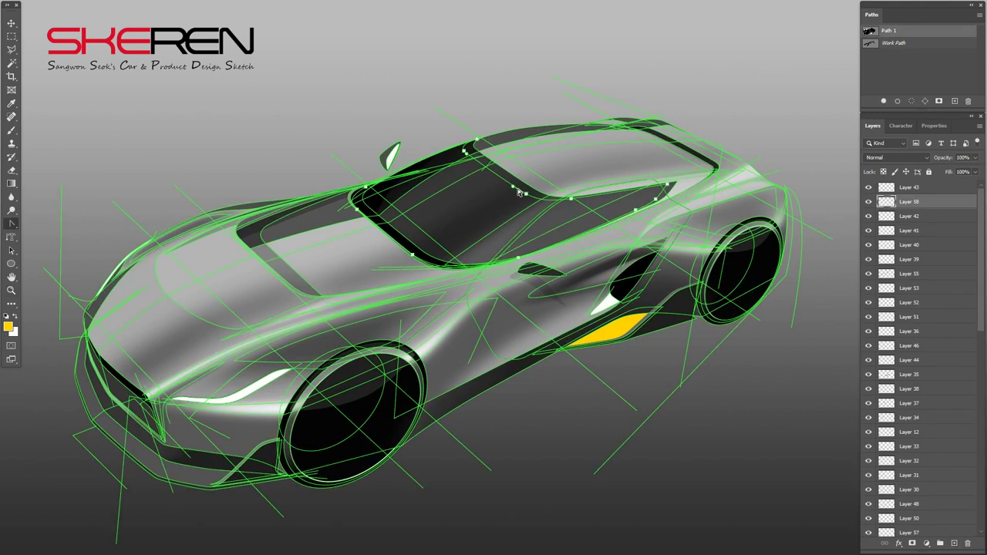
{"action": "key", "text": "ctrl+Return"}
{"action": "key", "text": "d"}
{"action": "key", "text": "alt+BackSpace"}
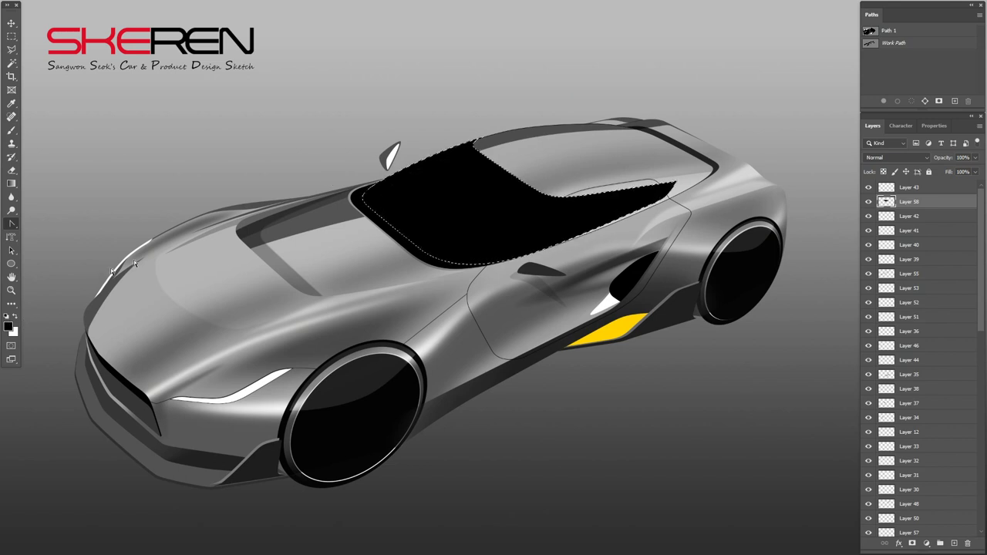
{"action": "left_click", "coordinate": [869, 95]}
{"action": "key", "text": "7"}
{"action": "key", "text": "ctrl+d"}
{"action": "left_click_drag", "start_coordinate": [974, 157], "coordinate": [961, 174]}
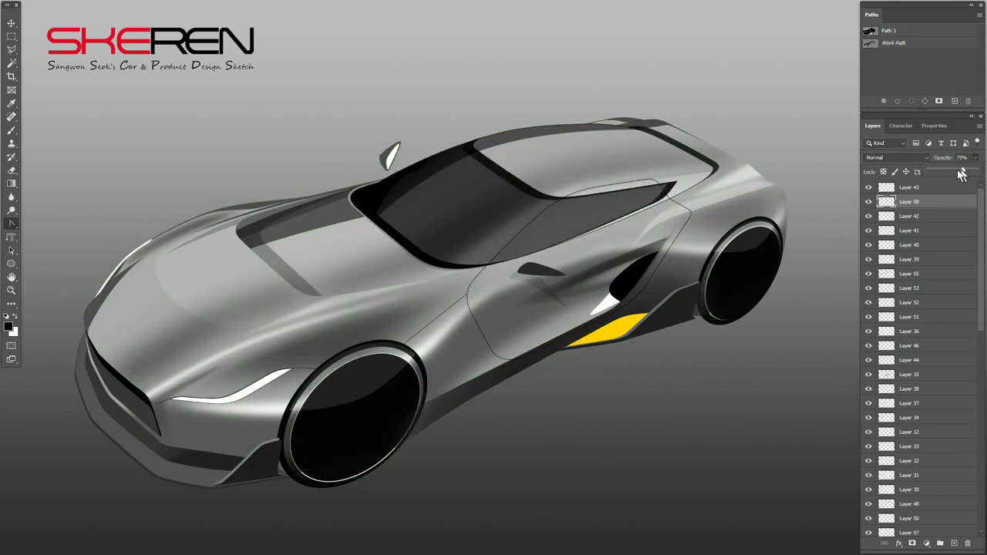
Step: On new Layer 59, fill the hood path selection with grey #898989
{"action": "key", "text": "z"}
{"action": "left_click", "coordinate": [316, 266]}
{"action": "key", "text": "ctrl+shift+alt+n"}
{"action": "key", "text": "p"}
{"action": "right_click", "coordinate": [786, 96]}
{"action": "left_click", "coordinate": [723, 77]}
{"action": "key", "text": "Return"}
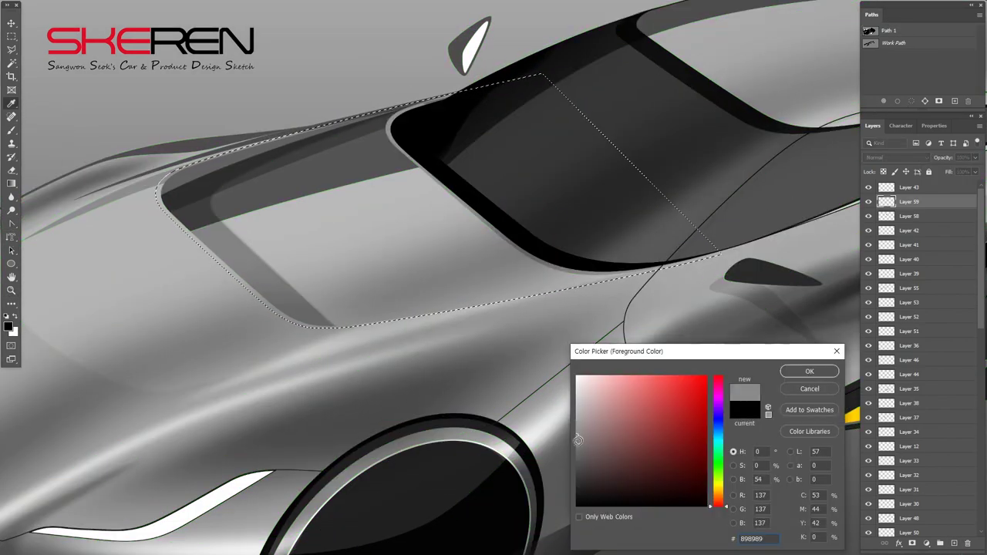
{"action": "key", "text": "Return"}
{"action": "key", "text": "alt+BackSpace"}
Step: Deselect the hood and set Layer 59 to Multiply blending
{"action": "left_click", "coordinate": [887, 30]}
{"action": "left_click", "coordinate": [918, 77]}
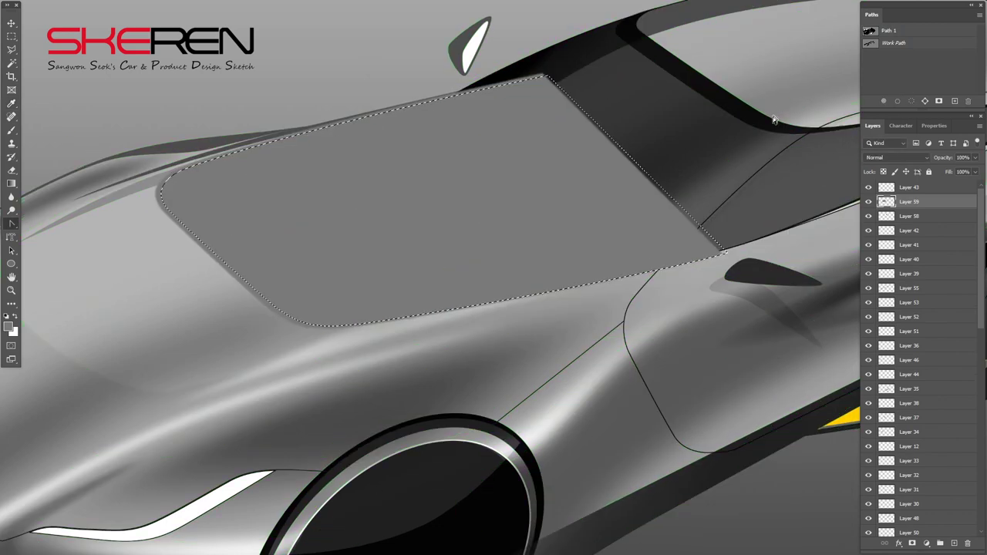
{"action": "key", "text": "ctrl+d"}
{"action": "left_click", "coordinate": [895, 157]}
{"action": "left_click", "coordinate": [887, 187]}
{"action": "key", "text": "z"}
{"action": "left_click", "coordinate": [399, 265], "text": "alt"}
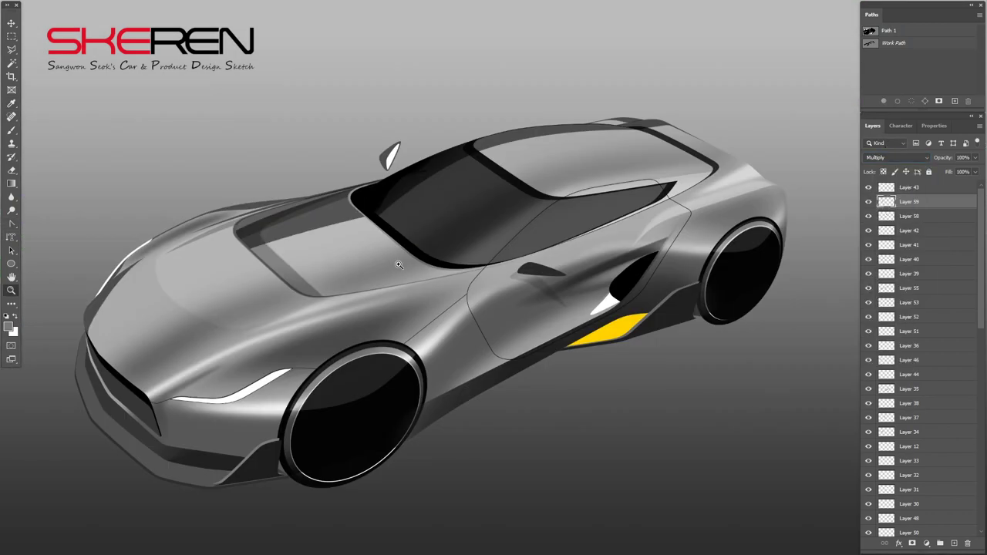
Step: Motion-blur Layer 44's white intake highlight at a 38° angle and 274-pixel distance
{"action": "left_click", "coordinate": [10, 25]}
{"action": "left_click", "coordinate": [573, 348], "text": "ctrl"}
{"action": "key", "text": "alt+t"}
{"action": "left_click", "coordinate": [298, 126]}
{"action": "left_click_drag", "start_coordinate": [781, 173], "coordinate": [783, 168]}
{"action": "left_click_drag", "start_coordinate": [763, 209], "coordinate": [745, 209]}
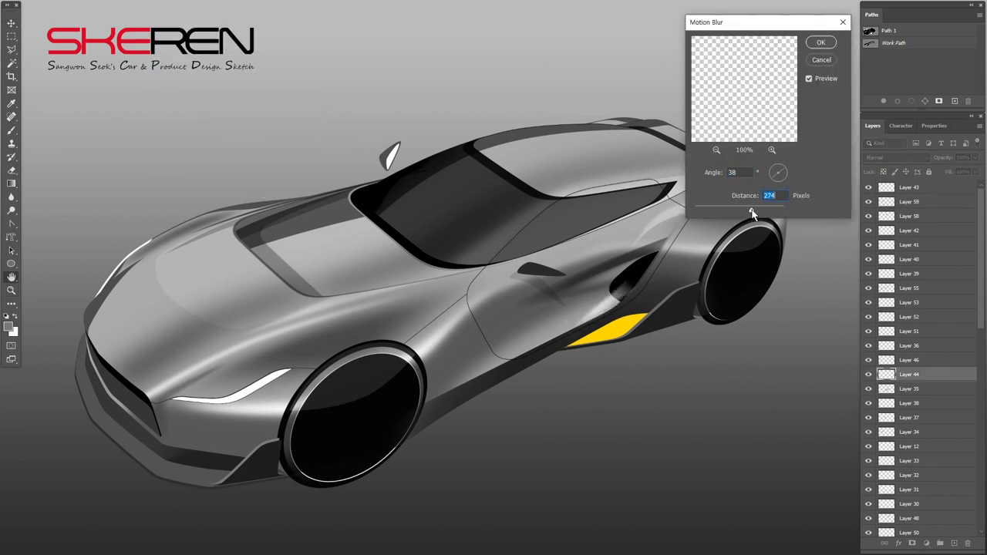
{"action": "key", "text": "Return"}
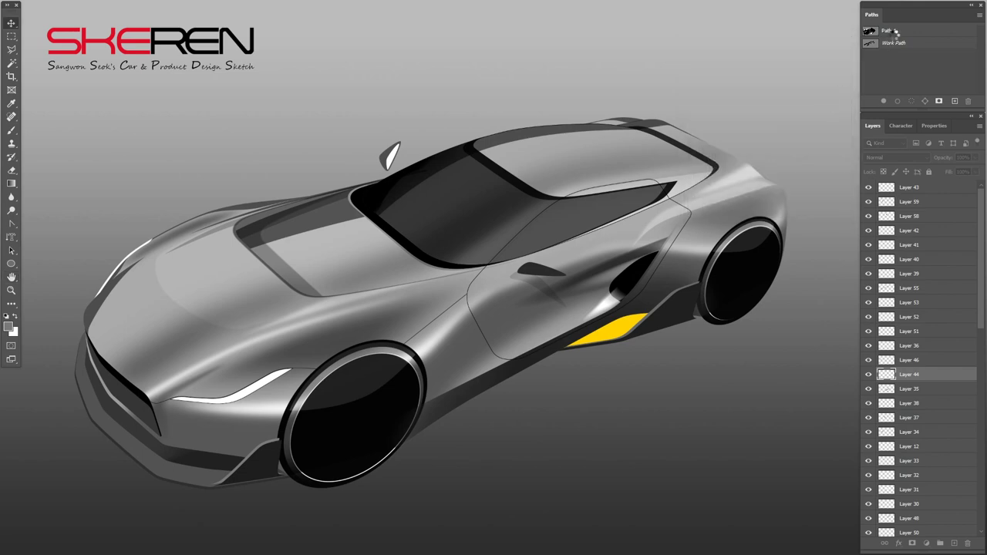
{"action": "left_click", "coordinate": [889, 31]}
{"action": "left_click", "coordinate": [912, 89]}
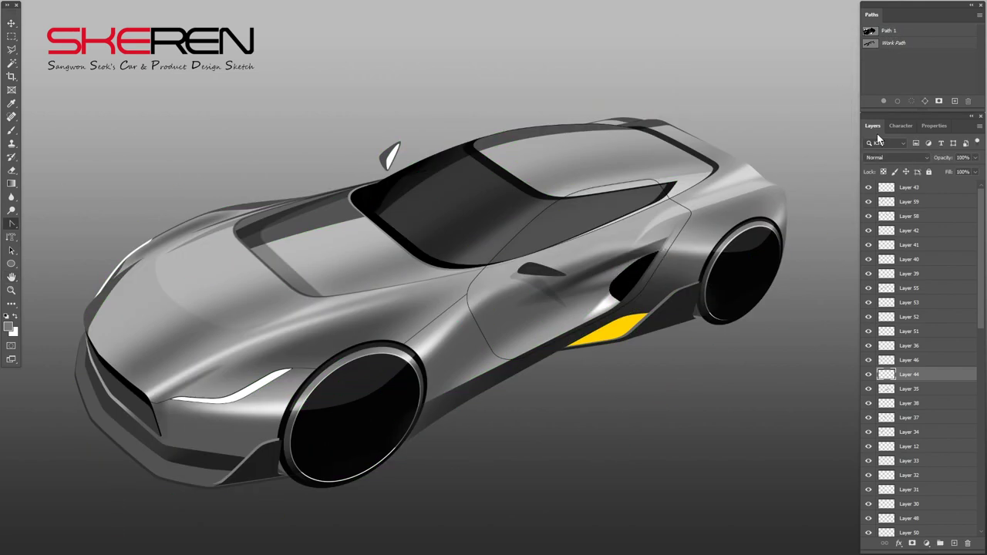
{"action": "key", "text": "z"}
{"action": "left_click", "coordinate": [724, 266]}
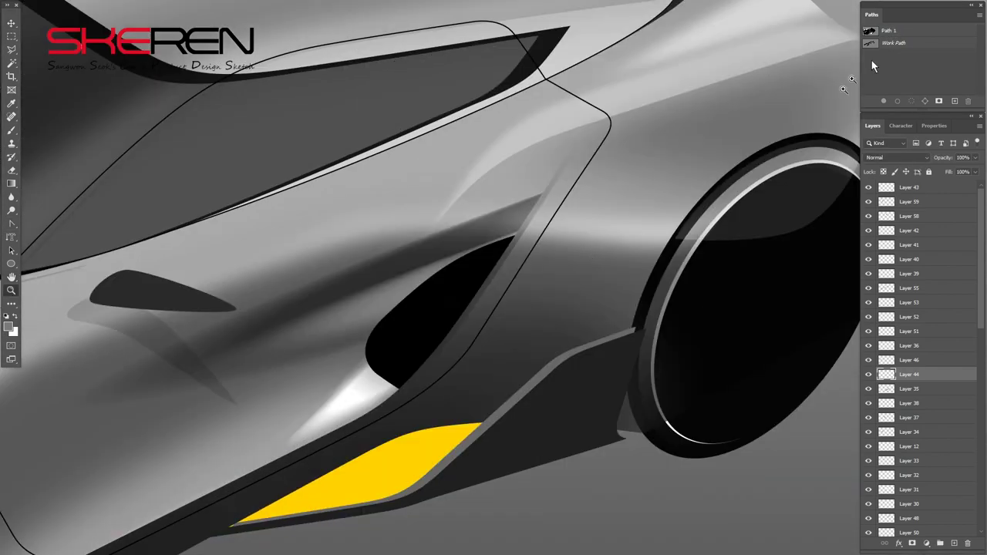
Step: Stroke the small path above the side intake with a thin black line, then deselect
{"action": "key", "text": "p"}
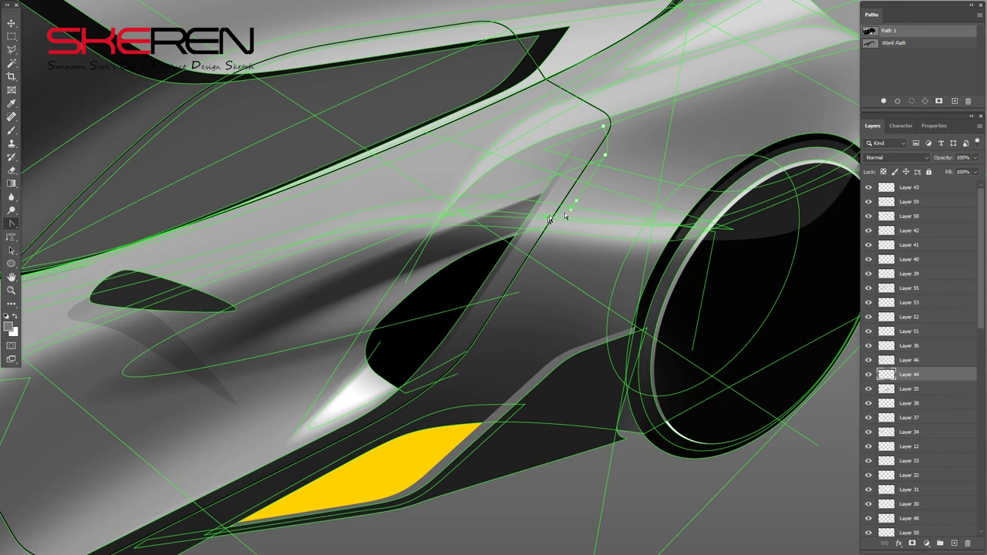
{"action": "key", "text": "ctrl+Return"}
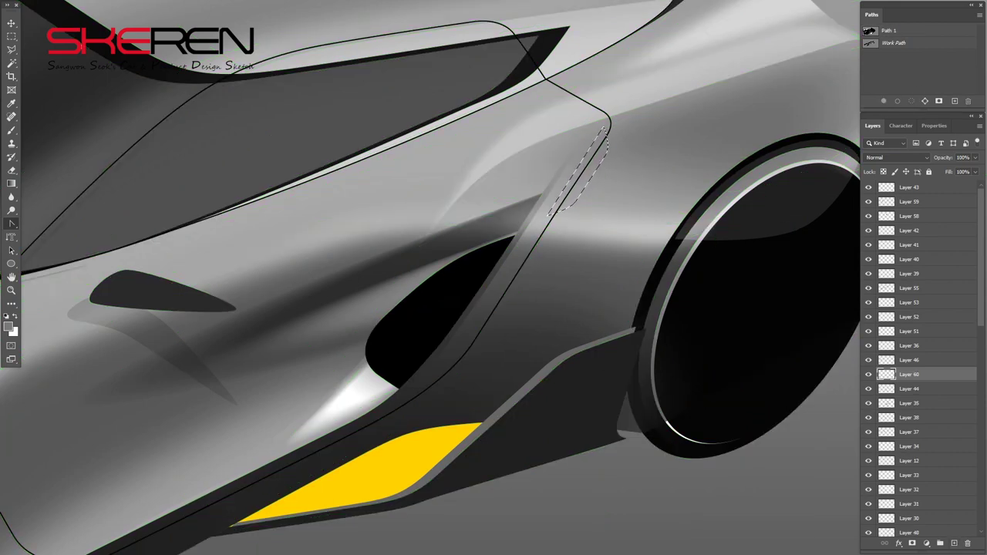
{"action": "left_click", "coordinate": [255, 288]}
{"action": "left_click", "coordinate": [751, 371]}
{"action": "left_click", "coordinate": [367, 279]}
{"action": "key", "text": "ctrl+d"}
Step: Draw a polygonal lasso selection around the upper intake and reframe the view on the car's rear
{"action": "left_click", "coordinate": [622, 89]}
{"action": "left_click", "coordinate": [542, 228]}
{"action": "double_click", "coordinate": [535, 83]}
{"action": "key", "text": "z"}
{"action": "key", "text": "ctrl+0"}
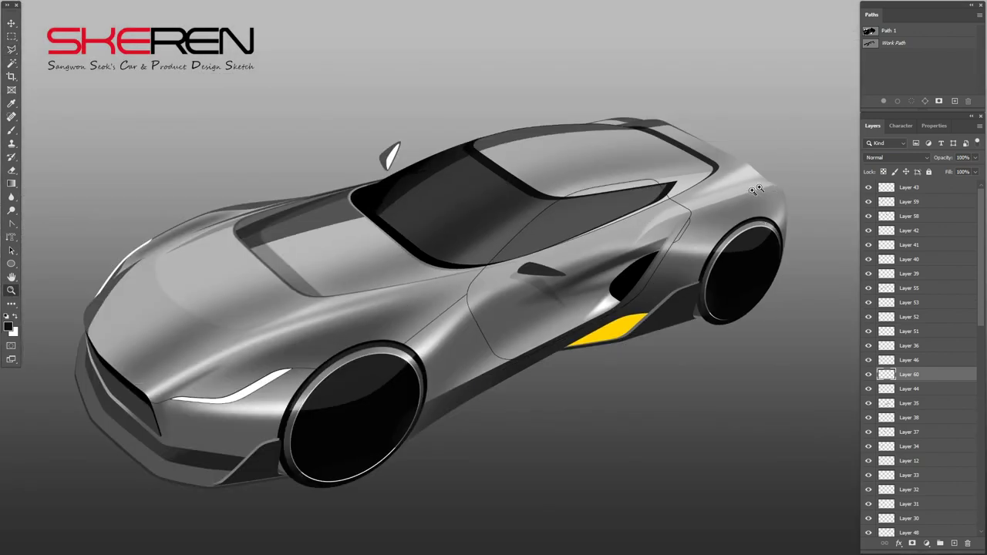
{"action": "left_click", "coordinate": [779, 183]}
Step: Curve the rear deck path, turn it into a selection, and add new layers for the rear strip
{"action": "left_click", "coordinate": [895, 42]}
{"action": "key", "text": "p"}
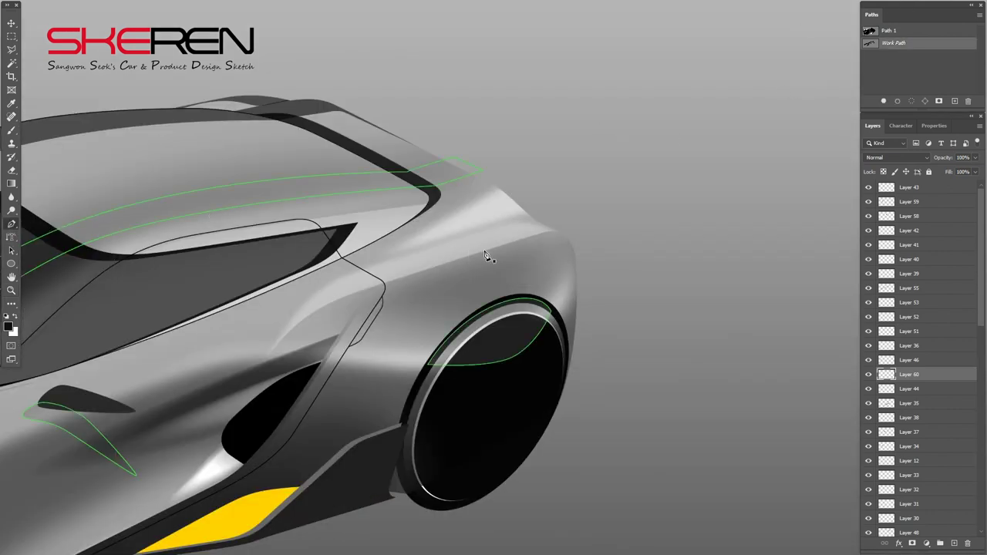
{"action": "right_click", "coordinate": [11, 224]}
{"action": "left_click", "coordinate": [50, 267]}
{"action": "left_click_drag", "start_coordinate": [545, 229], "coordinate": [554, 228]}
{"action": "key", "text": "ctrl+shift+n"}
{"action": "key", "text": "Return"}
{"action": "key", "text": "ctrl+Return"}
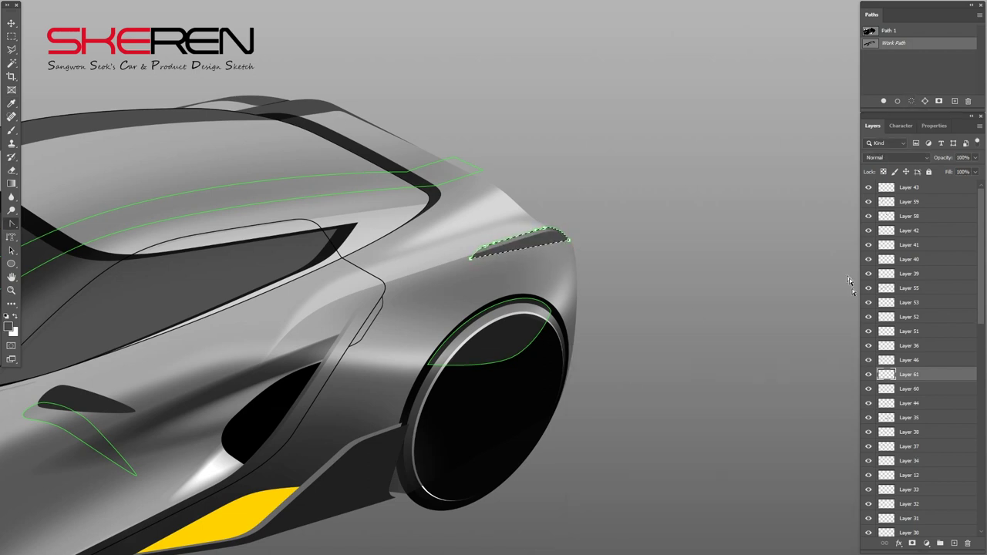
{"action": "left_click", "coordinate": [954, 543]}
{"action": "left_click", "coordinate": [888, 32]}
{"action": "left_click", "coordinate": [925, 74]}
{"action": "key", "text": "ctrl+d"}
Step: Draw and reshape the curved fin path on the rear haunch, then make it a selection
{"action": "key", "text": "z"}
{"action": "left_click", "coordinate": [601, 268]}
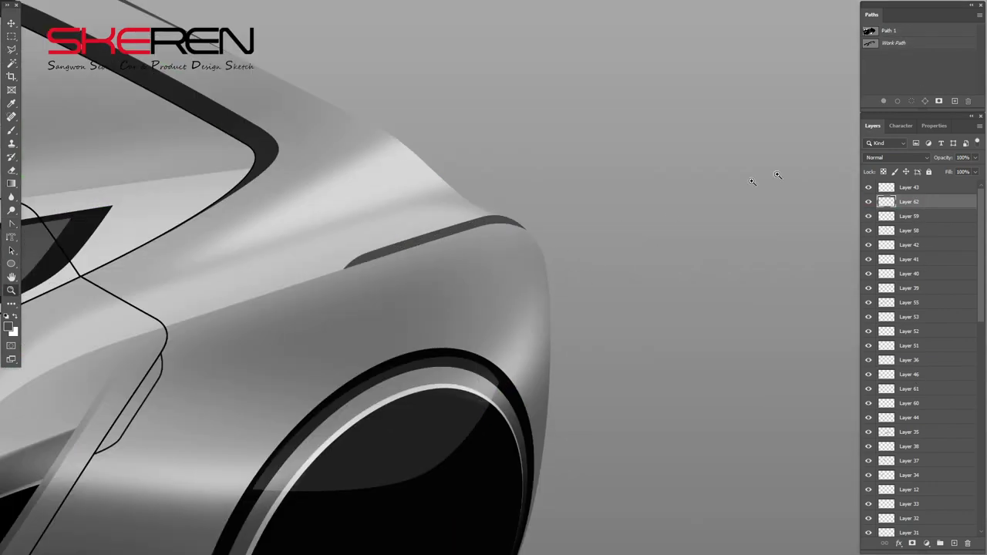
{"action": "left_click", "coordinate": [895, 42]}
{"action": "key", "text": "p"}
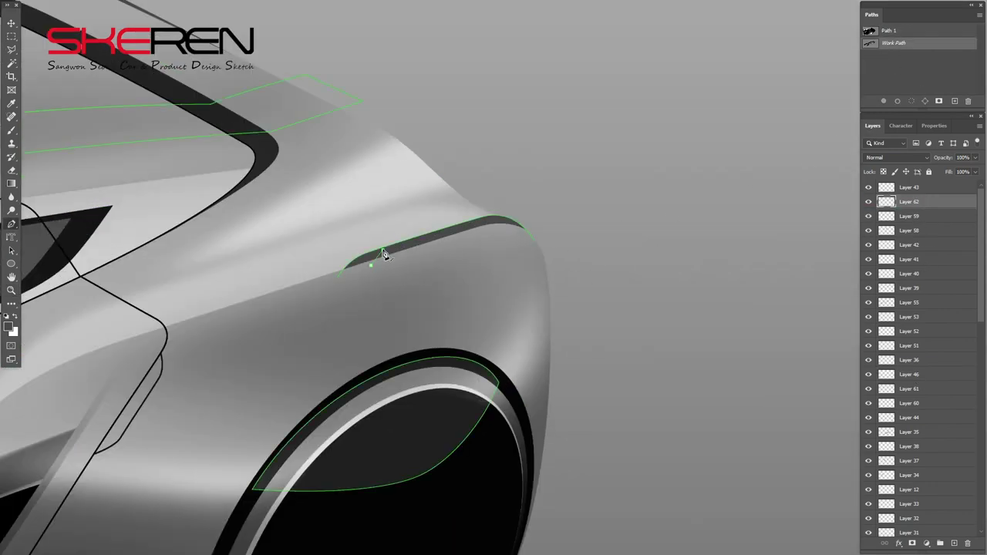
{"action": "mouse_move", "coordinate": [553, 203]}
{"action": "left_mouse_down"}
{"action": "mouse_move", "coordinate": [568, 209]}
{"action": "mouse_move", "coordinate": [549, 196]}
{"action": "left_mouse_up"}
{"action": "right_click", "coordinate": [11, 224]}
{"action": "left_click", "coordinate": [61, 272]}
{"action": "left_click_drag", "start_coordinate": [383, 249], "coordinate": [371, 255]}
{"action": "key", "text": "ctrl+Return"}
Step: Fill the fin selection with red and delete the spillover using the Path 1 body outline
{"action": "left_click", "coordinate": [8, 327]}
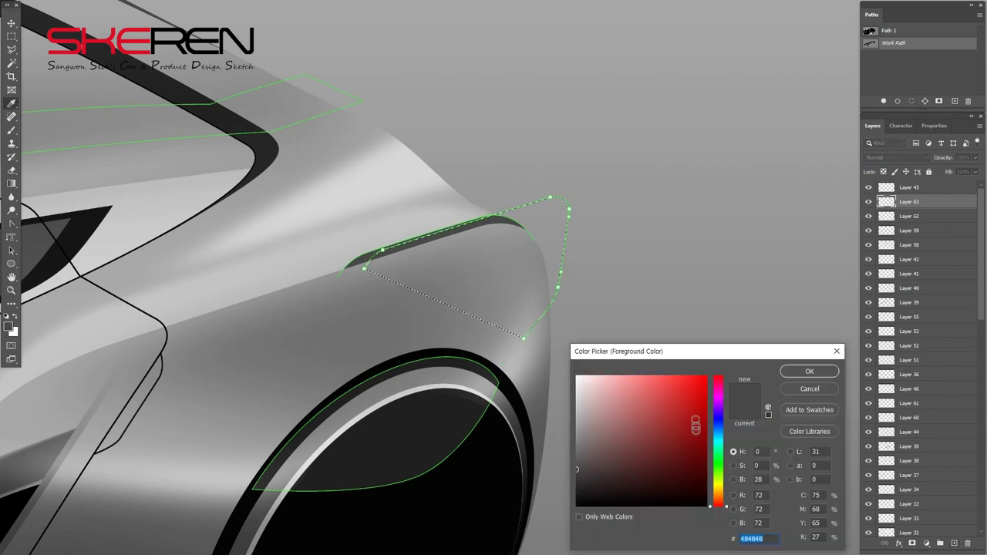
{"action": "left_click", "coordinate": [696, 426]}
{"action": "key", "text": "Return"}
{"action": "key", "text": "alt+BackSpace"}
{"action": "left_click", "coordinate": [888, 30]}
{"action": "left_click", "coordinate": [897, 101]}
{"action": "key", "text": "Delete"}
{"action": "key", "text": "ctrl+d"}
Step: Duplicate the red fin layer, pick a light red, and set the copy to Overlay blending
{"action": "key", "text": "v"}
{"action": "key", "text": "ctrl+j"}
{"action": "left_click", "coordinate": [886, 216], "text": "ctrl"}
{"action": "left_click", "coordinate": [9, 327]}
{"action": "left_click", "coordinate": [810, 369]}
{"action": "key", "text": "ctrl+d"}
{"action": "left_click", "coordinate": [895, 157]}
{"action": "left_click", "coordinate": [883, 197]}
{"action": "left_click", "coordinate": [895, 158]}
{"action": "left_click", "coordinate": [873, 281]}
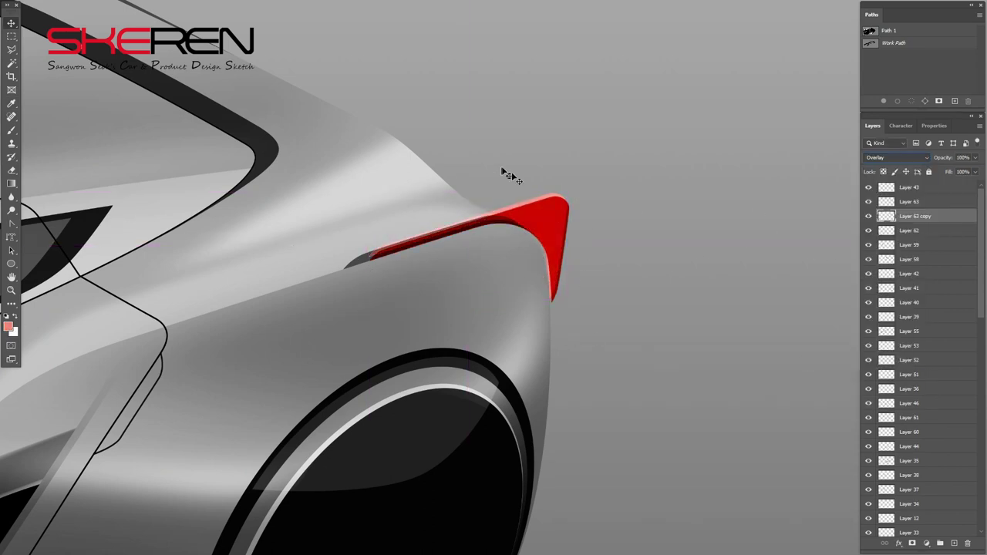
Step: Load the body outline as a selection for erasing the fin edges, and zoom out
{"action": "left_click", "coordinate": [888, 30]}
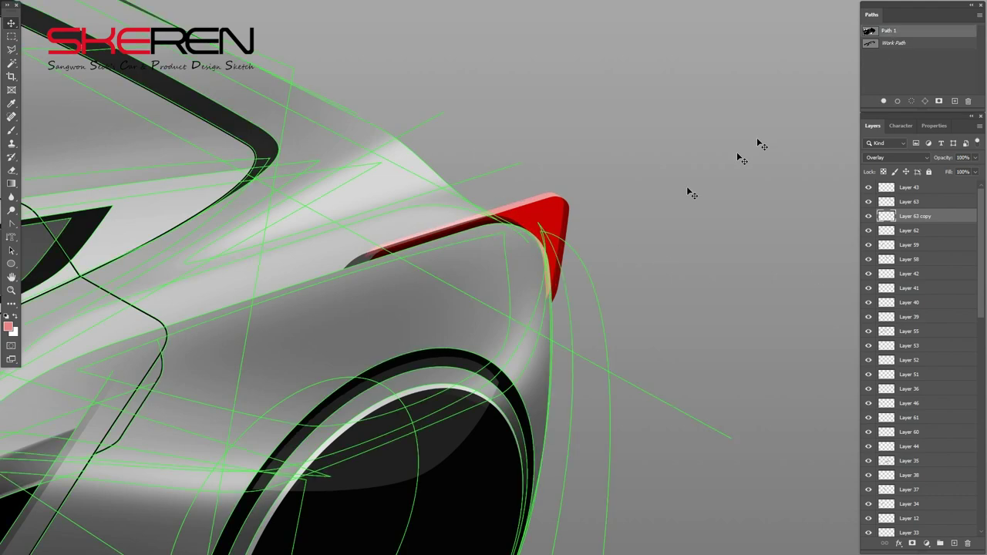
{"action": "key", "text": "ctrl+Return"}
{"action": "key", "text": "e"}
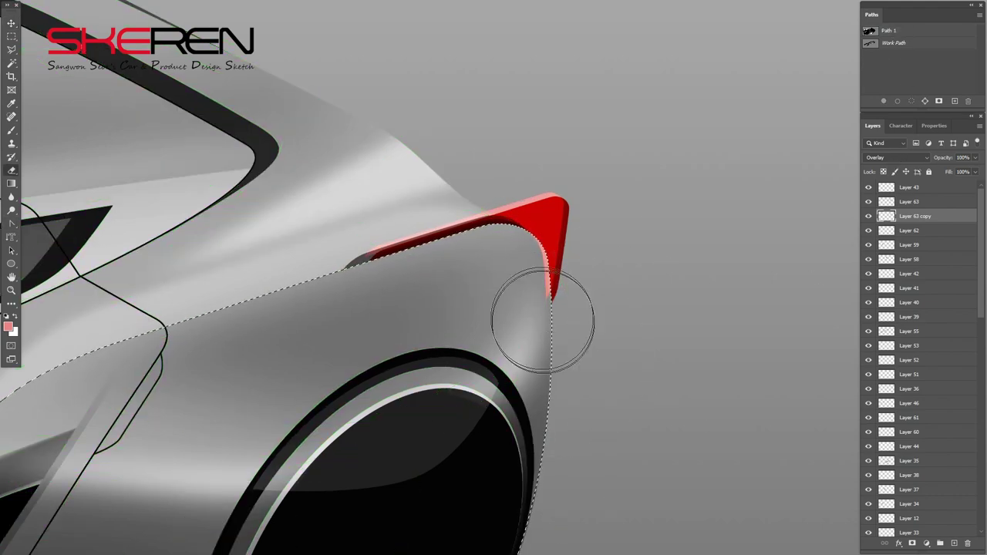
{"action": "key", "text": "z"}
{"action": "left_click", "coordinate": [683, 228], "text": "alt"}
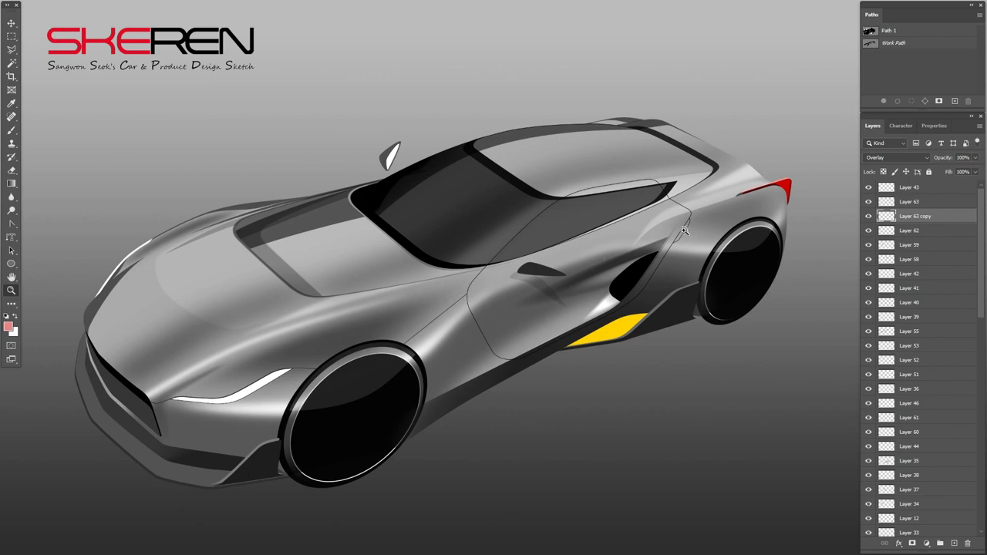
Step: Place a copy of the red fin on the far rear corner and nudge it into position
{"action": "left_click", "coordinate": [626, 124]}
{"action": "key", "text": "v"}
{"action": "left_click_drag", "start_coordinate": [655, 232], "coordinate": [437, 137]}
{"action": "left_click", "coordinate": [888, 30]}
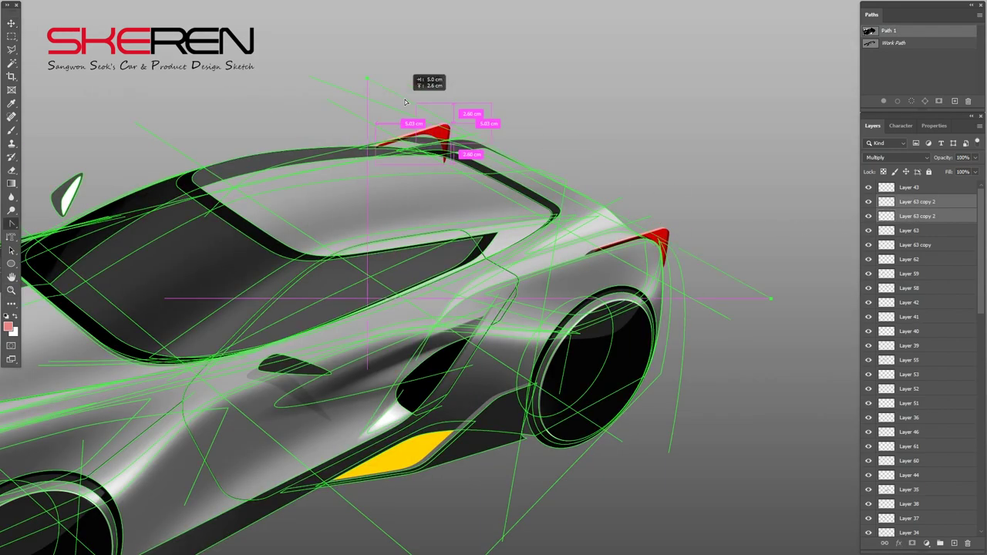
{"action": "left_click_drag", "start_coordinate": [775, 299], "coordinate": [771, 300]}
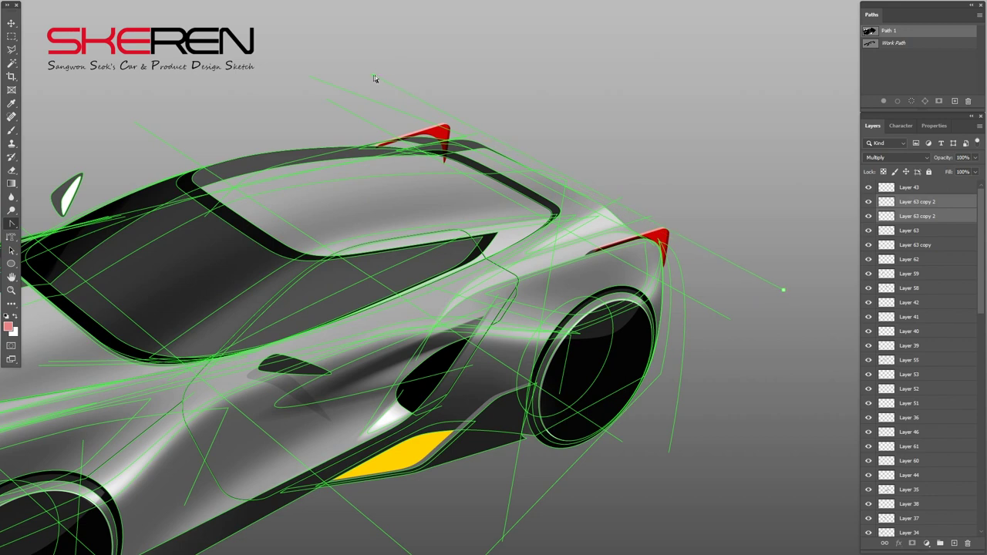
{"action": "left_click", "coordinate": [908, 85]}
{"action": "left_click", "coordinate": [12, 22]}
{"action": "key", "text": "Right"}
{"action": "key", "text": "Right"}
{"action": "key", "text": "Up"}
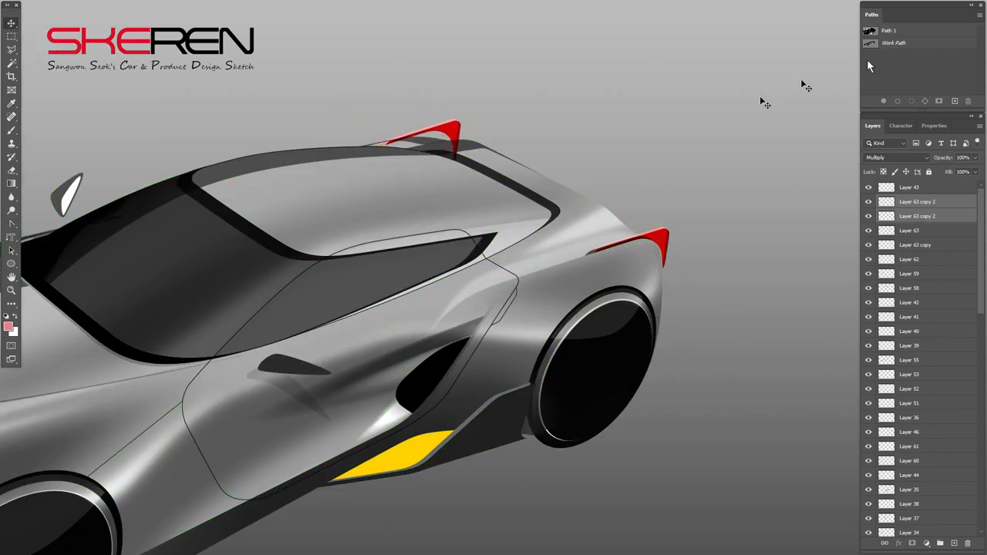
Step: Nudge the red spoiler piece down slightly and select the Layer 63 copy 2 layer
{"action": "left_click", "coordinate": [889, 31]}
{"action": "key", "text": "Down"}
{"action": "key", "text": "Down"}
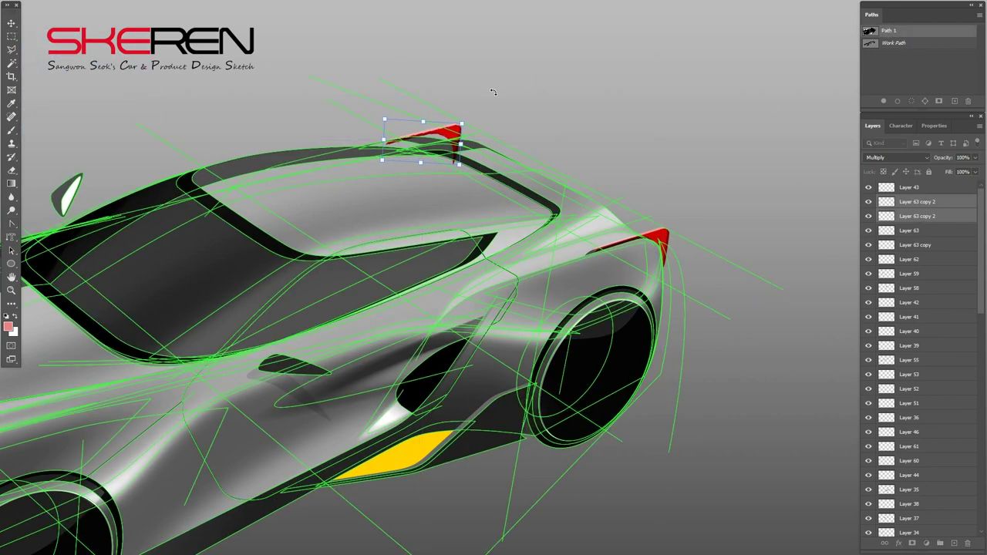
{"action": "key", "text": "Down"}
{"action": "key", "text": "Escape"}
{"action": "left_click", "coordinate": [918, 202]}
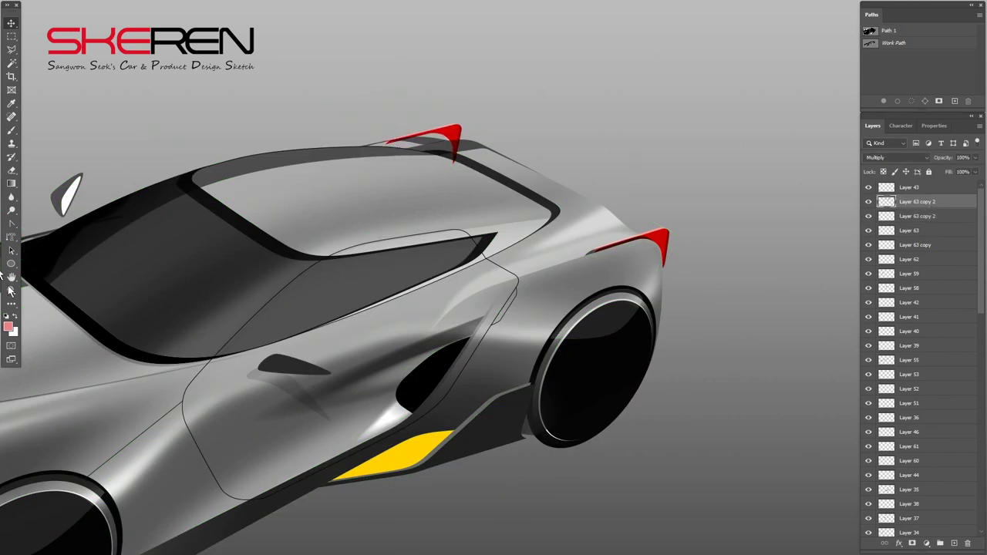
{"action": "key", "text": "z"}
{"action": "left_click", "coordinate": [469, 159]}
{"action": "left_click", "coordinate": [11, 229]}
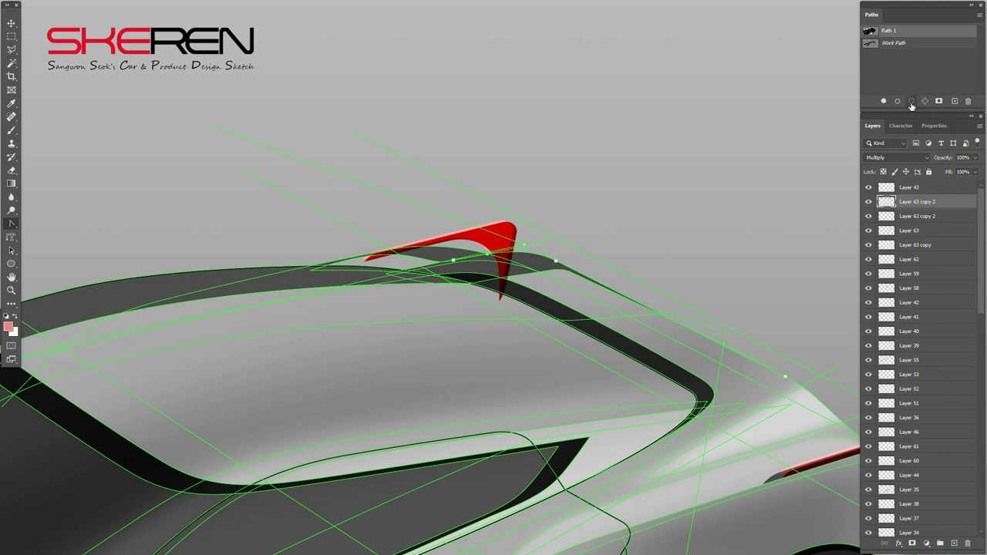
Step: Step between adjacent layers with the Eraser ready, then zoom out to the whole car
{"action": "key", "text": "Escape"}
{"action": "key", "text": "alt+bracketleft"}
{"action": "key", "text": "e"}
{"action": "key", "text": "alt+bracketright"}
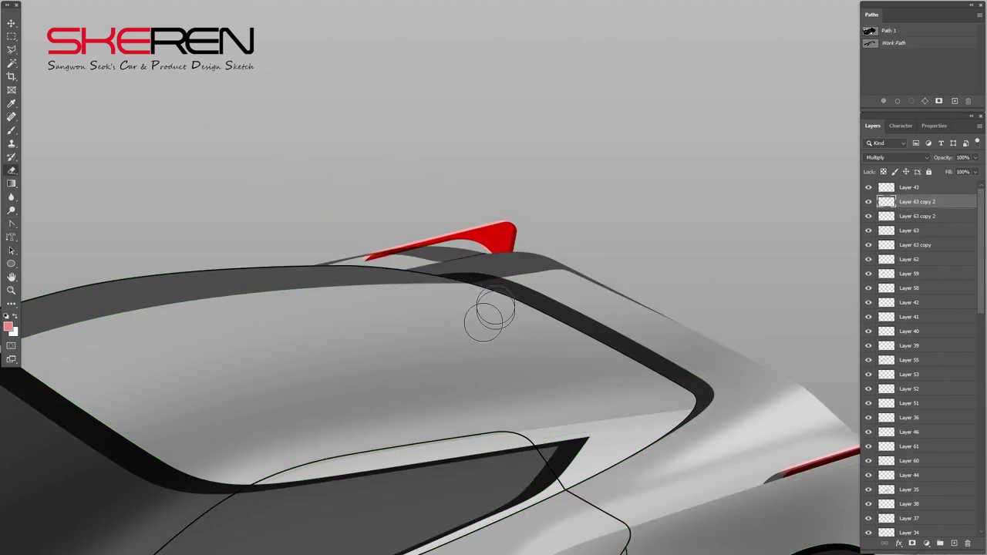
{"action": "key", "text": "z"}
{"action": "left_click", "coordinate": [477, 292], "text": "alt"}
{"action": "left_click", "coordinate": [474, 293], "text": "alt"}
{"action": "left_click", "coordinate": [518, 267], "text": "alt"}
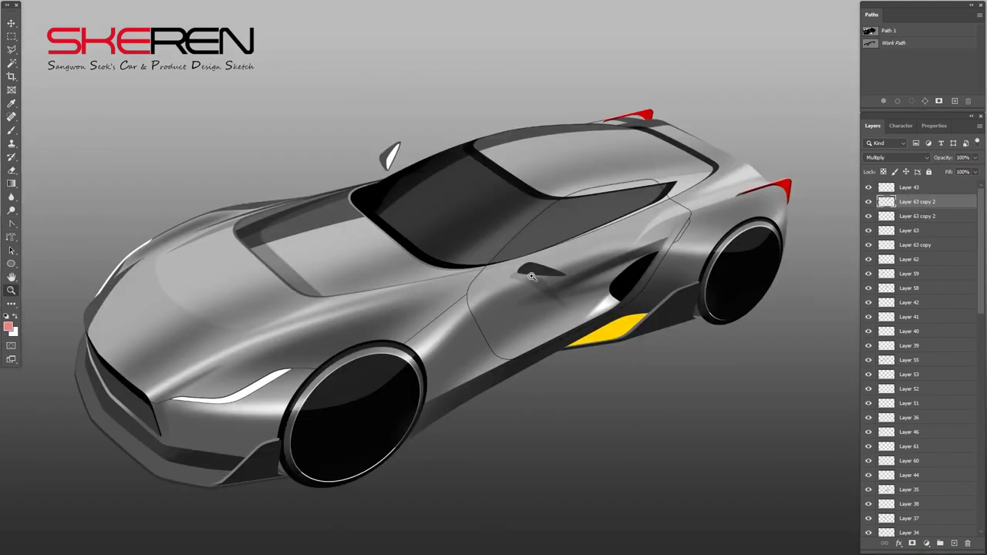
{"action": "scroll", "coordinate": [920, 239], "scroll_direction": "down", "scroll_amount": 1}
Step: Shift the fins' Hue by about +55 in Hue/Saturation so red turns yellow
{"action": "key", "text": "ctrl+u"}
{"action": "left_click_drag", "start_coordinate": [827, 133], "coordinate": [839, 132]}
{"action": "left_click_drag", "start_coordinate": [771, 62], "coordinate": [643, 401]}
{"action": "left_click_drag", "start_coordinate": [711, 472], "coordinate": [725, 484]}
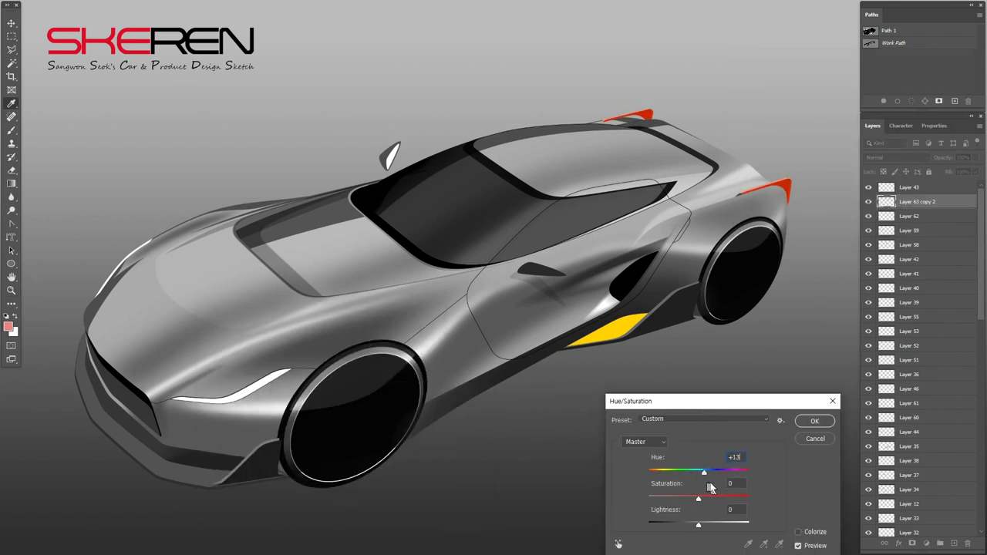
{"action": "left_click", "coordinate": [815, 421]}
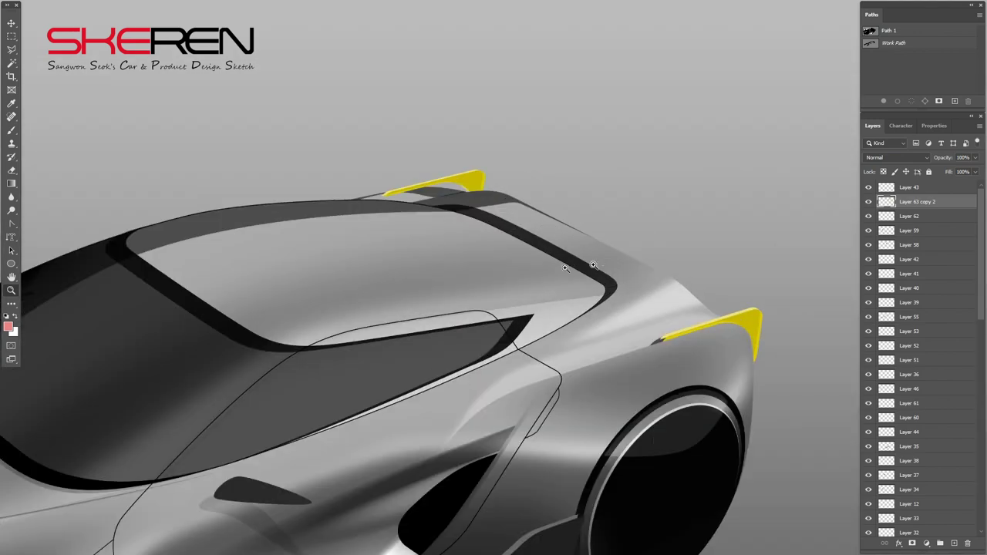
{"action": "left_click_drag", "start_coordinate": [600, 151], "coordinate": [701, 269]}
Step: Draw a curved Pen path along the roof edge toward the rear window
{"action": "key", "text": "p"}
{"action": "left_click", "coordinate": [479, 191]}
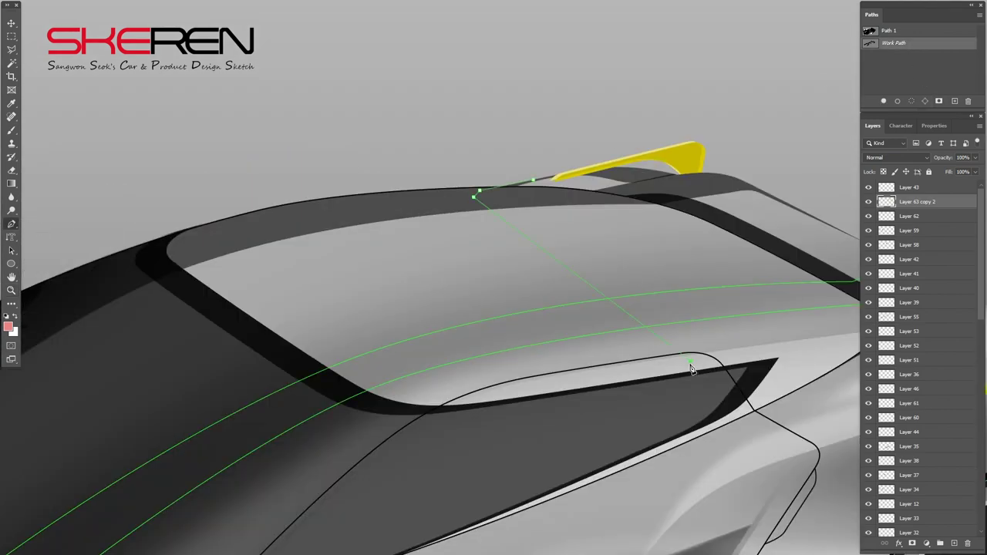
{"action": "left_click", "coordinate": [388, 193]}
{"action": "right_click", "coordinate": [12, 224]}
{"action": "left_click", "coordinate": [69, 262]}
{"action": "left_click_drag", "start_coordinate": [584, 297], "coordinate": [529, 264]}
Step: Stroke the roof path in black at 4 px on a new layer, then deselect
{"action": "key", "text": "ctrl+Return"}
{"action": "key", "text": "ctrl+shift+alt+n"}
{"action": "left_click", "coordinate": [262, 308]}
{"action": "key", "text": "Return"}
{"action": "key", "text": "Return"}
{"action": "key", "text": "ctrl+d"}
Step: Erase the unwanted diagonal, lower-right and leftover stroke segments from the roof line
{"action": "key", "text": "e"}
{"action": "left_click_drag", "start_coordinate": [779, 344], "coordinate": [567, 196]}
{"action": "left_click_drag", "start_coordinate": [674, 356], "coordinate": [782, 345]}
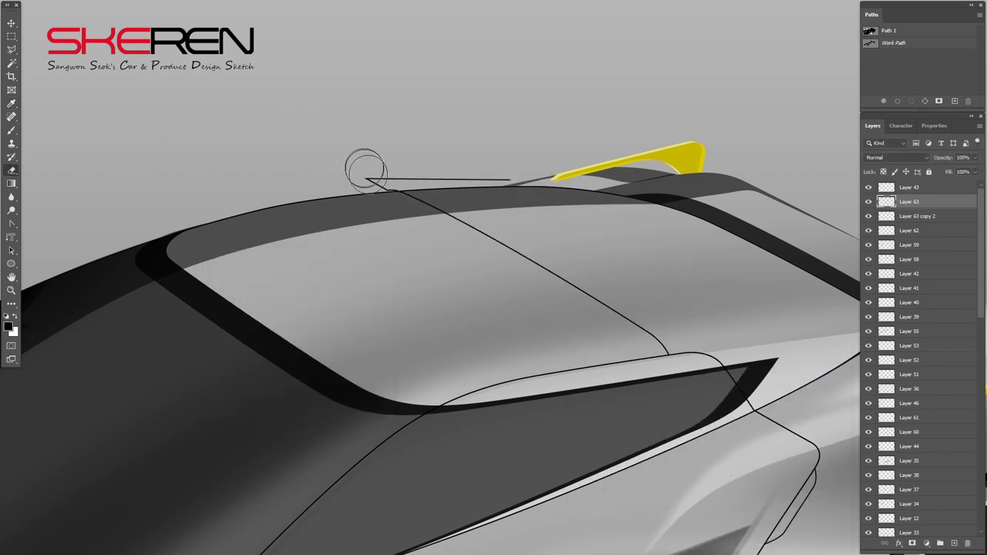
{"action": "left_click_drag", "start_coordinate": [392, 172], "coordinate": [506, 179]}
{"action": "key", "text": "z"}
{"action": "left_click", "coordinate": [518, 266], "text": "alt"}
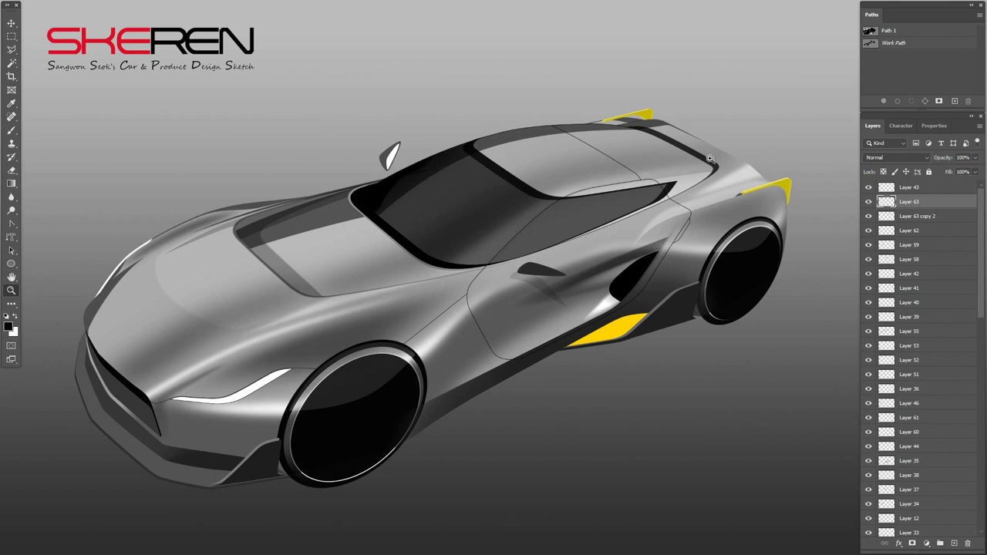
{"action": "left_click", "coordinate": [652, 168]}
Step: Draw and curve a Pen path outlining the rear roof panel
{"action": "left_click", "coordinate": [893, 43]}
{"action": "right_click", "coordinate": [12, 224]}
{"action": "left_click", "coordinate": [54, 221]}
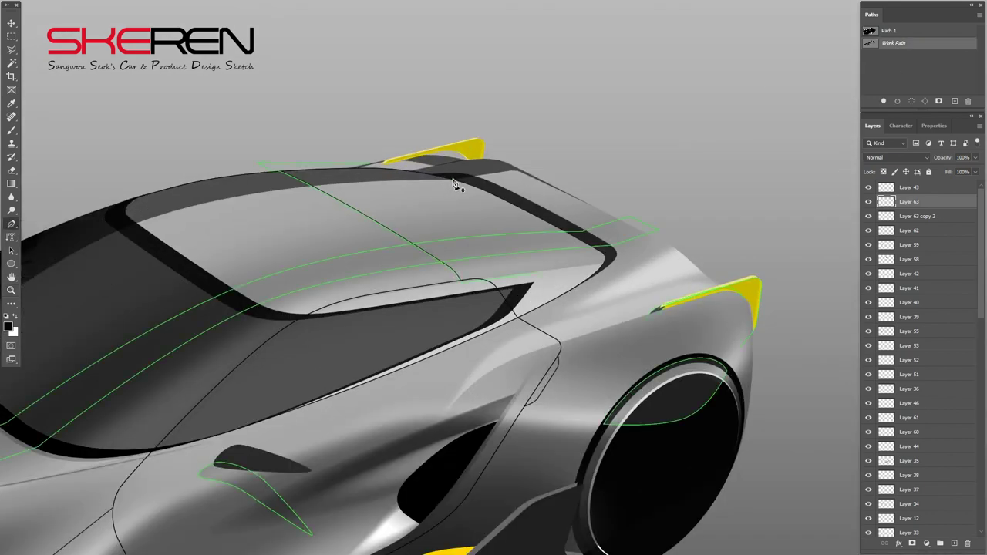
{"action": "left_click", "coordinate": [280, 183]}
{"action": "right_click", "coordinate": [11, 223]}
{"action": "left_click", "coordinate": [54, 267]}
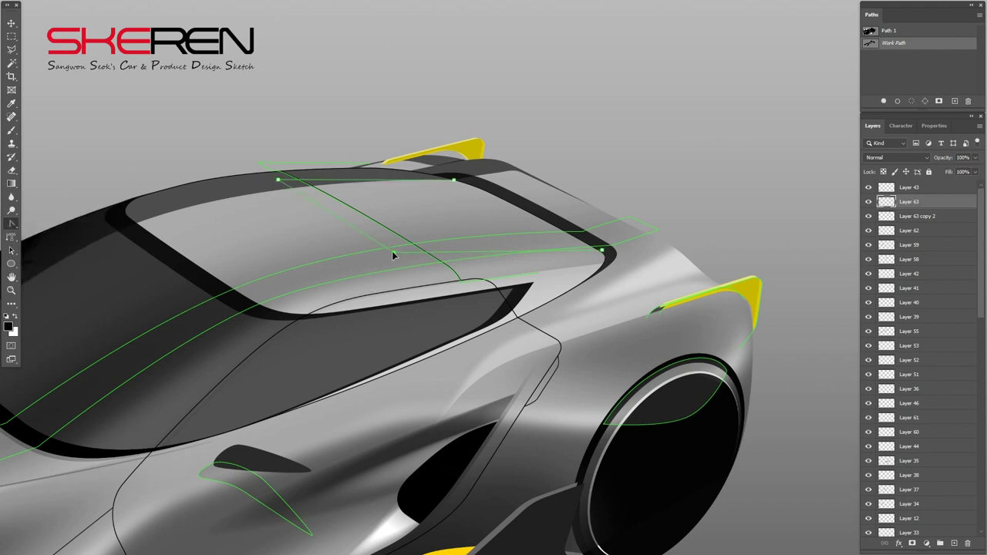
{"action": "left_click_drag", "start_coordinate": [394, 255], "coordinate": [403, 255]}
{"action": "left_click_drag", "start_coordinate": [433, 176], "coordinate": [352, 168]}
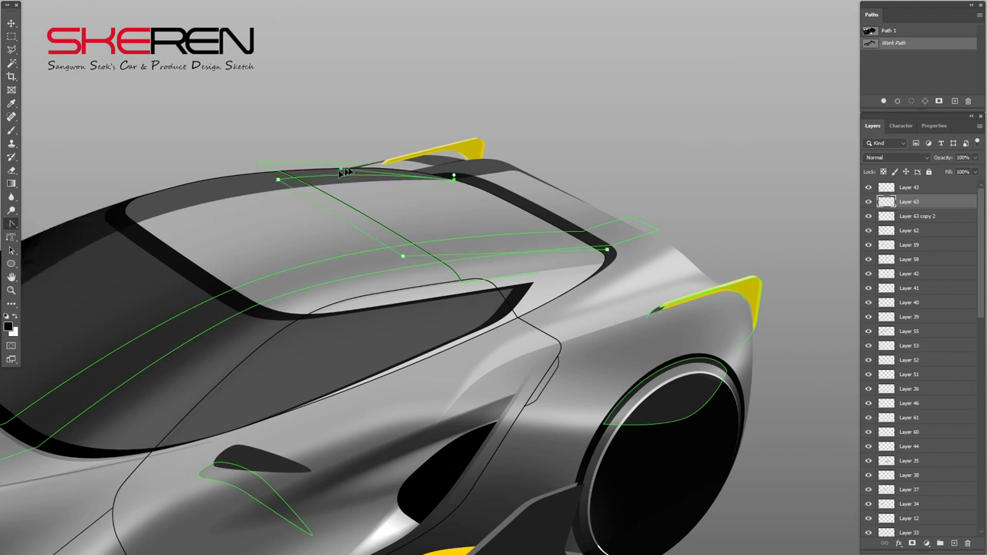
{"action": "left_click_drag", "start_coordinate": [404, 257], "coordinate": [433, 256]}
Step: Fill the roof panel selection with dark grey #363636 on a new Multiply layer
{"action": "left_click", "coordinate": [968, 543]}
{"action": "key", "text": "Escape"}
{"action": "left_click", "coordinate": [911, 101]}
{"action": "left_click", "coordinate": [894, 157]}
{"action": "left_click", "coordinate": [873, 197]}
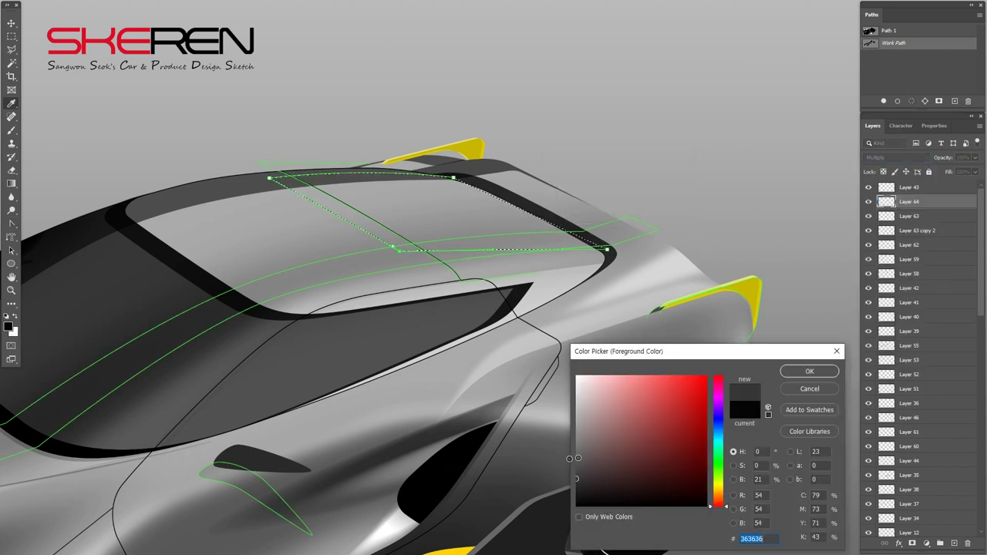
{"action": "left_click", "coordinate": [810, 372]}
{"action": "key", "text": "alt+BackSpace"}
{"action": "key", "text": "ctrl+d"}
Step: Erase the left part of the dark roof fill, then zoom in on the windshield
{"action": "key", "text": "e"}
{"action": "left_click_drag", "start_coordinate": [277, 173], "coordinate": [409, 243]}
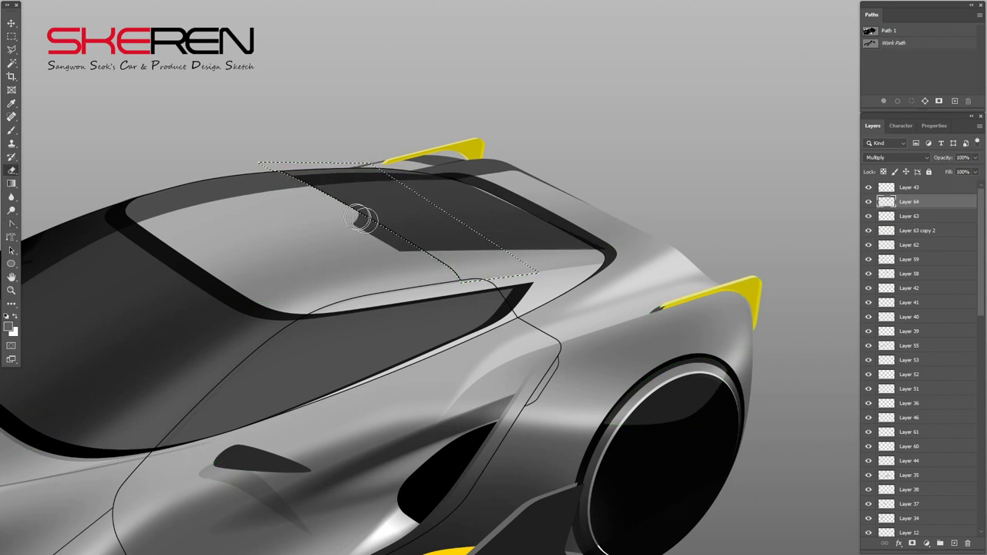
{"action": "left_click_drag", "start_coordinate": [324, 193], "coordinate": [432, 258]}
{"action": "key", "text": "b"}
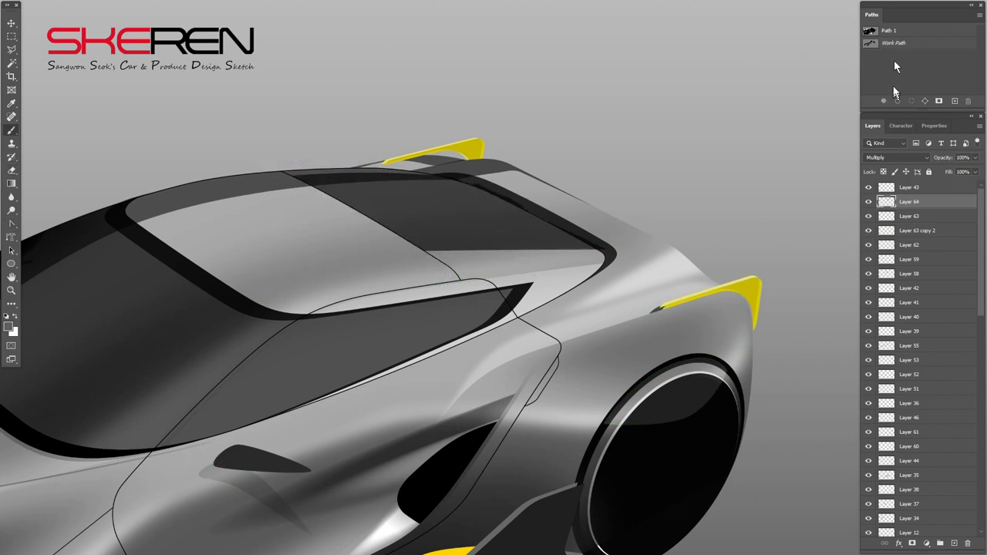
{"action": "left_click", "coordinate": [888, 30]}
{"action": "key", "text": "p"}
{"action": "left_click", "coordinate": [901, 89]}
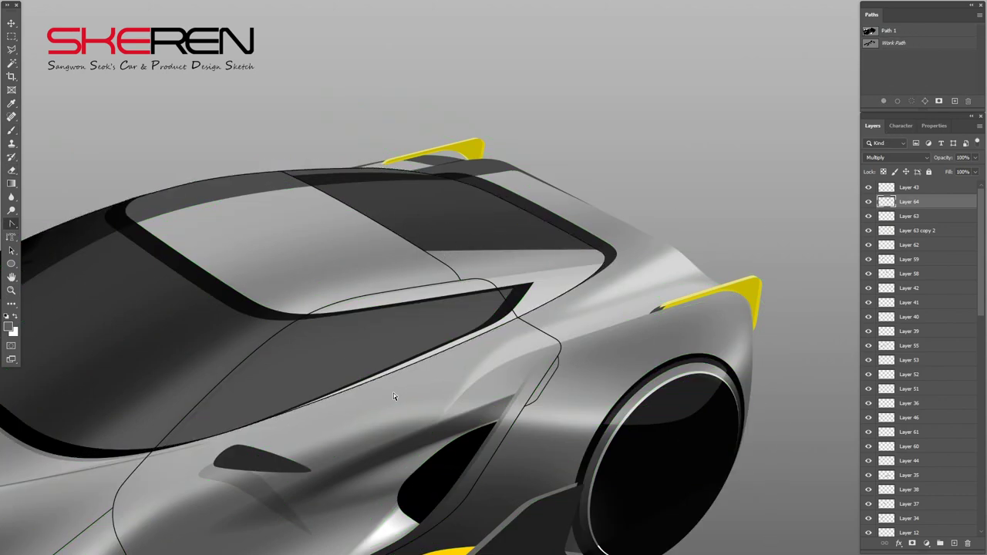
{"action": "key", "text": "z"}
{"action": "left_click", "coordinate": [605, 305], "text": "alt"}
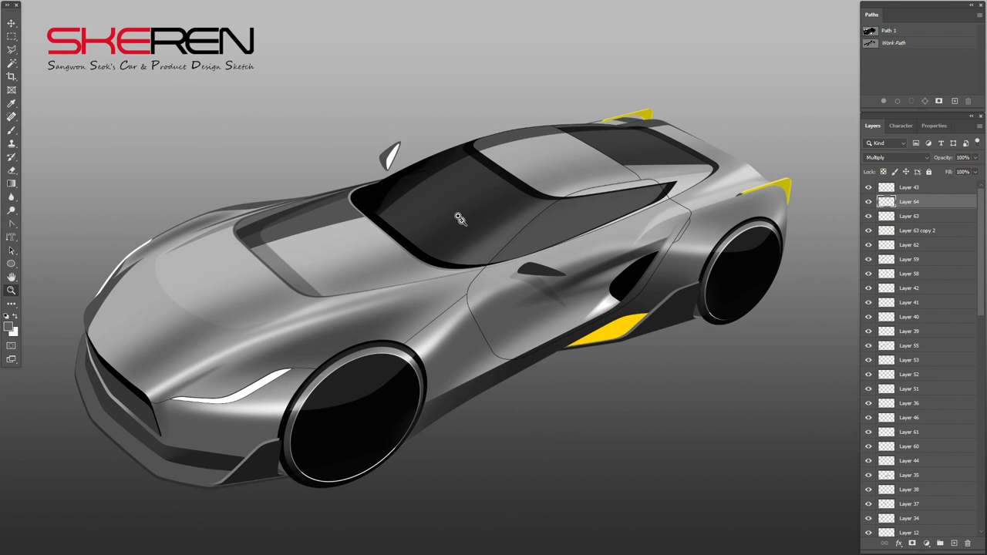
{"action": "left_click", "coordinate": [490, 219]}
Step: Pen-draw the triangular strip above the windshield and fill it white on a new layer
{"action": "key", "text": "p"}
{"action": "left_click", "coordinate": [371, 225]}
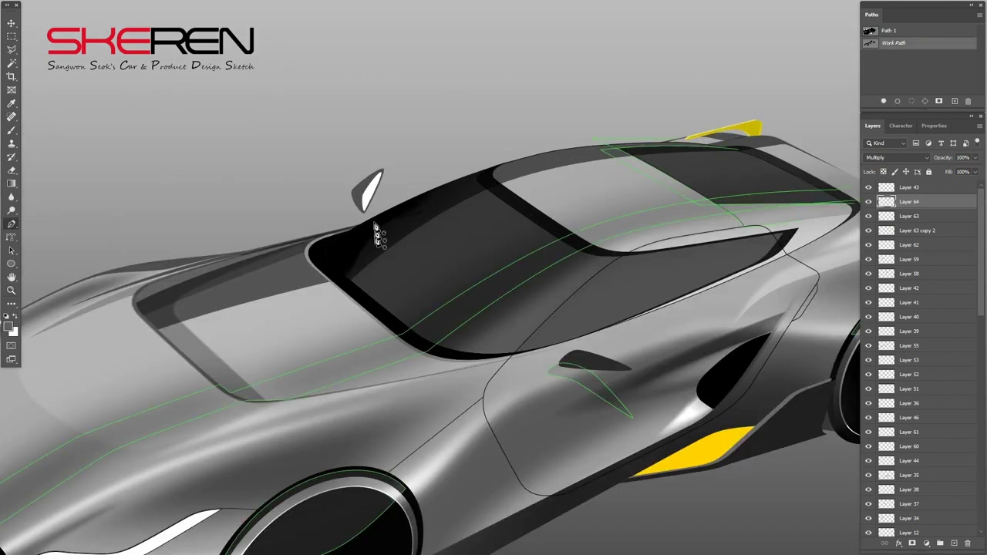
{"action": "left_click_drag", "start_coordinate": [496, 202], "coordinate": [458, 175]}
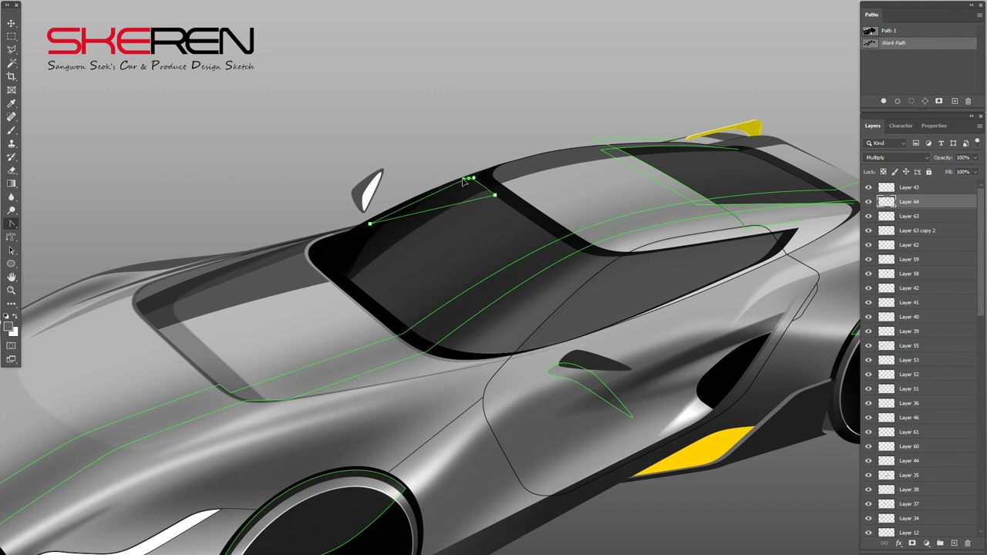
{"action": "key", "text": "ctrl+Return"}
{"action": "left_click", "coordinate": [954, 544]}
{"action": "key", "text": "ctrl+BackSpace"}
{"action": "key", "text": "ctrl+d"}
Step: Set the highlight layer to Normal blending at about 20% opacity, checking the whole car
{"action": "key", "text": "shift+alt+o"}
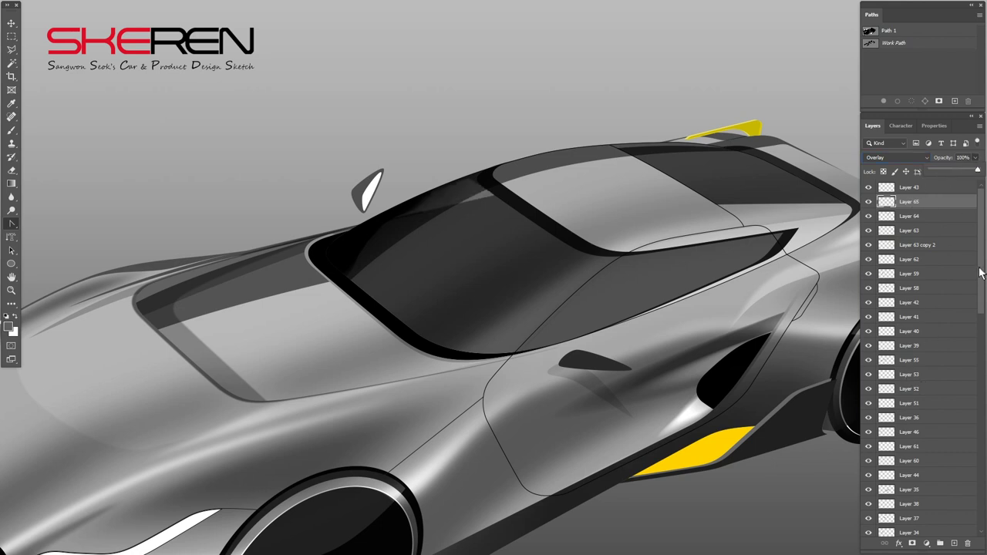
{"action": "left_click", "coordinate": [895, 157]}
{"action": "left_click_drag", "start_coordinate": [978, 170], "coordinate": [926, 172]}
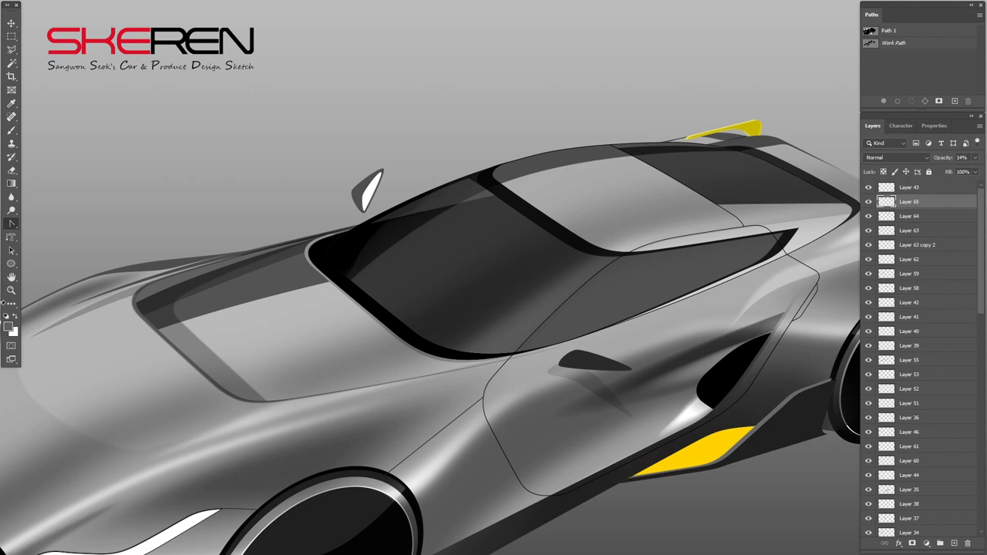
{"action": "key", "text": "z"}
{"action": "key", "text": "ctrl+0"}
{"action": "left_click", "coordinate": [409, 276]}
{"action": "left_click", "coordinate": [975, 157]}
{"action": "left_click_drag", "start_coordinate": [935, 171], "coordinate": [939, 170]}
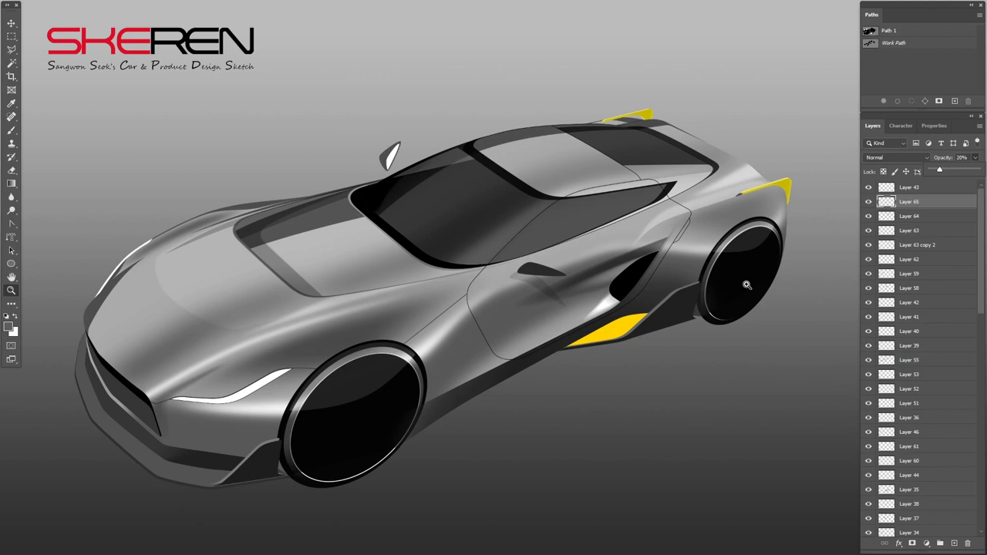
Step: Darken the left front of the hood with a Multiply-mode brush
{"action": "key", "text": "shift+alt+m"}
{"action": "key", "text": "b"}
{"action": "right_click", "coordinate": [131, 344]}
{"action": "key", "text": "Escape"}
{"action": "right_click", "coordinate": [205, 345]}
{"action": "key", "text": "Escape"}
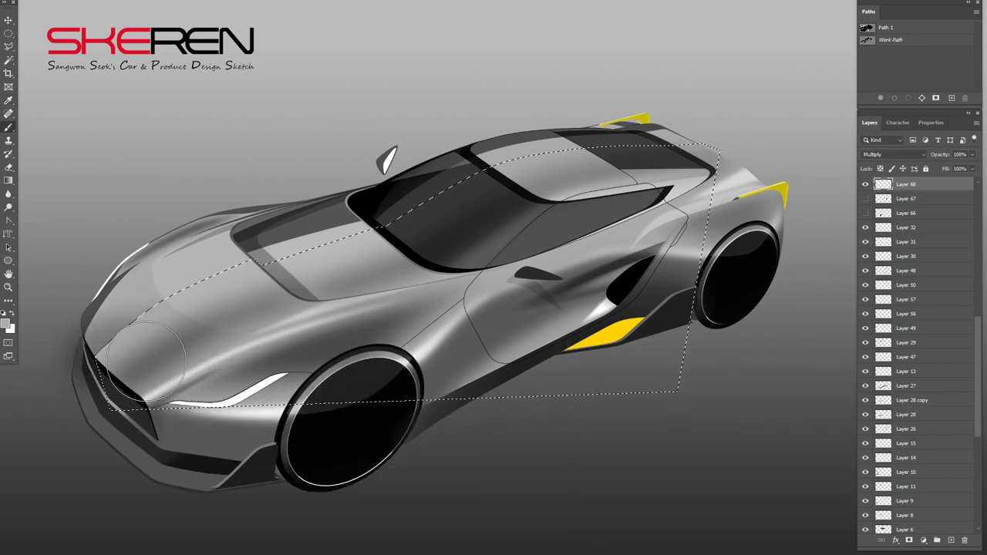
{"action": "left_click_drag", "start_coordinate": [131, 363], "coordinate": [85, 278]}
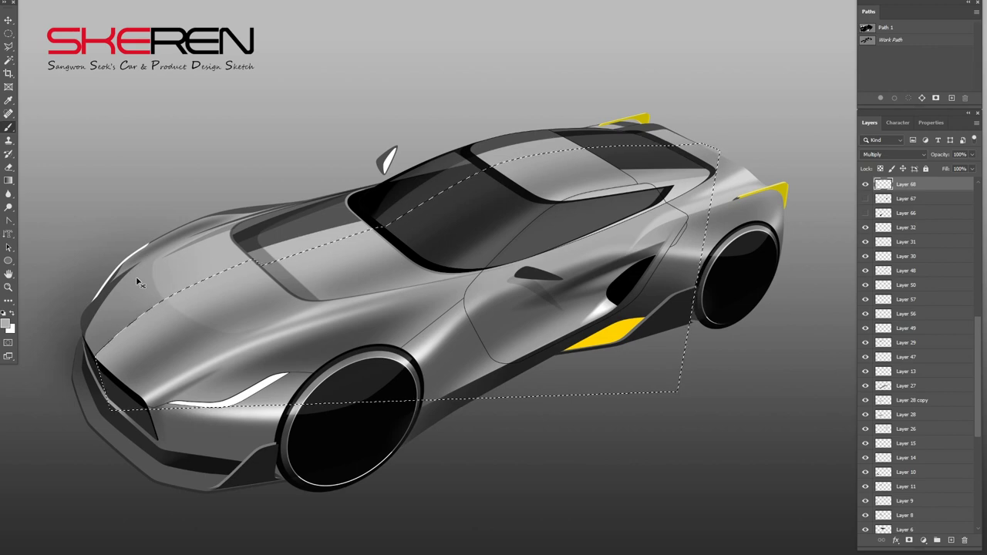
{"action": "scroll", "coordinate": [976, 347], "scroll_direction": "down", "scroll_amount": 6}
Step: Load the car body outline and Path 1 as selections, then deselect
{"action": "left_click", "coordinate": [879, 440], "text": "ctrl"}
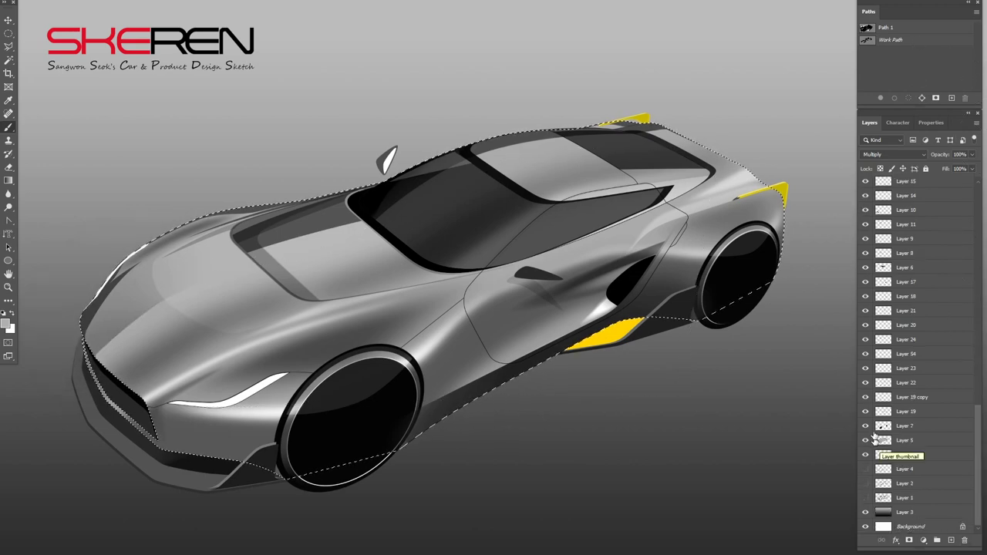
{"action": "left_click", "coordinate": [885, 27]}
{"action": "key", "text": "a"}
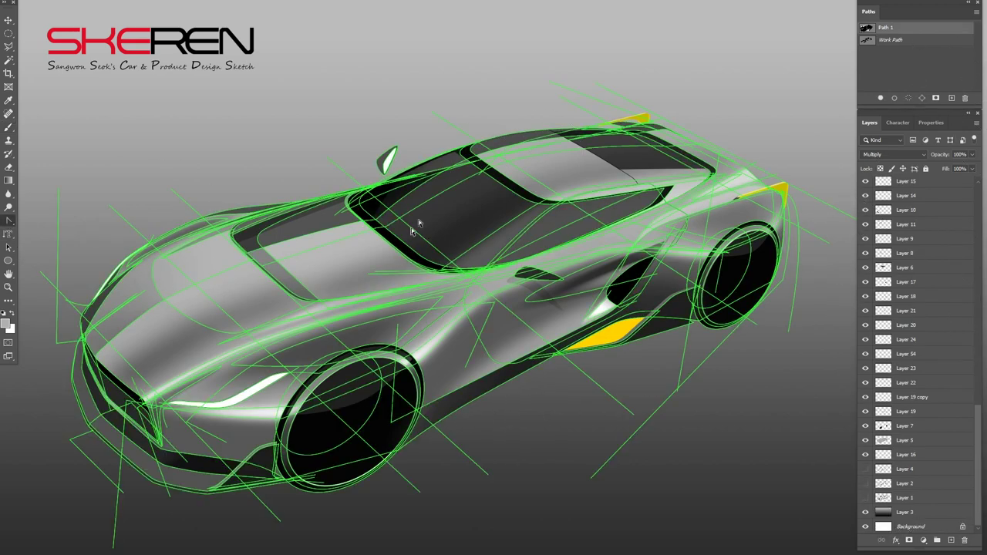
{"action": "key", "text": "ctrl+Return"}
{"action": "key", "text": "b"}
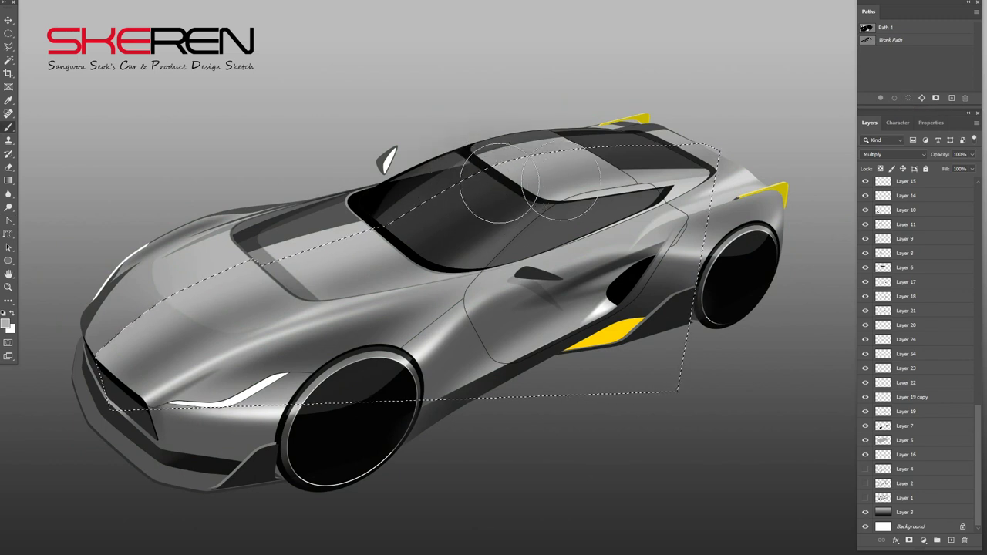
{"action": "key", "text": "ctrl+d"}
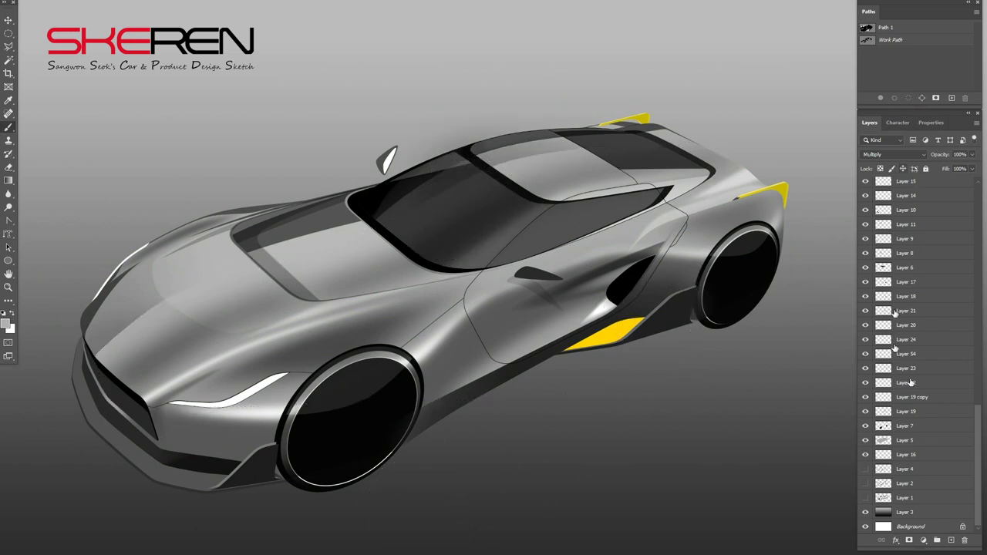
Step: Set up an enlarged Eraser with a chosen tip
{"action": "key", "text": "e"}
{"action": "key", "text": "bracketright"}
{"action": "key", "text": "bracketright"}
{"action": "key", "text": "bracketright"}
{"action": "right_click", "coordinate": [639, 330]}
{"action": "key", "text": "Escape"}
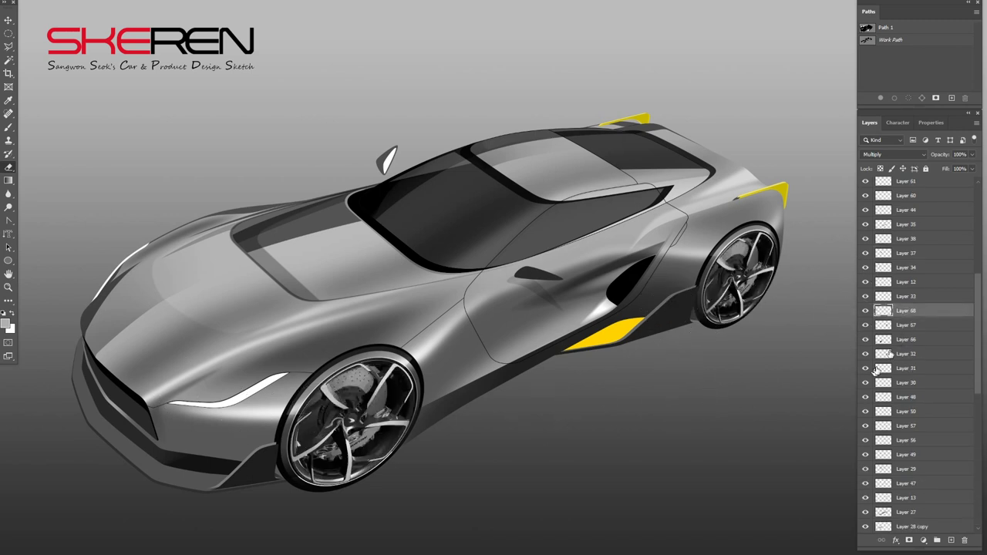
Step: Select Layers 67 and 66, clear the circular selection and fit the car on screen
{"action": "left_click", "coordinate": [906, 324]}
{"action": "mouse_move", "coordinate": [906, 339]}
{"action": "left_mouse_down"}
{"action": "mouse_move", "coordinate": [922, 376]}
{"action": "mouse_move", "coordinate": [922, 459]}
{"action": "left_mouse_up"}
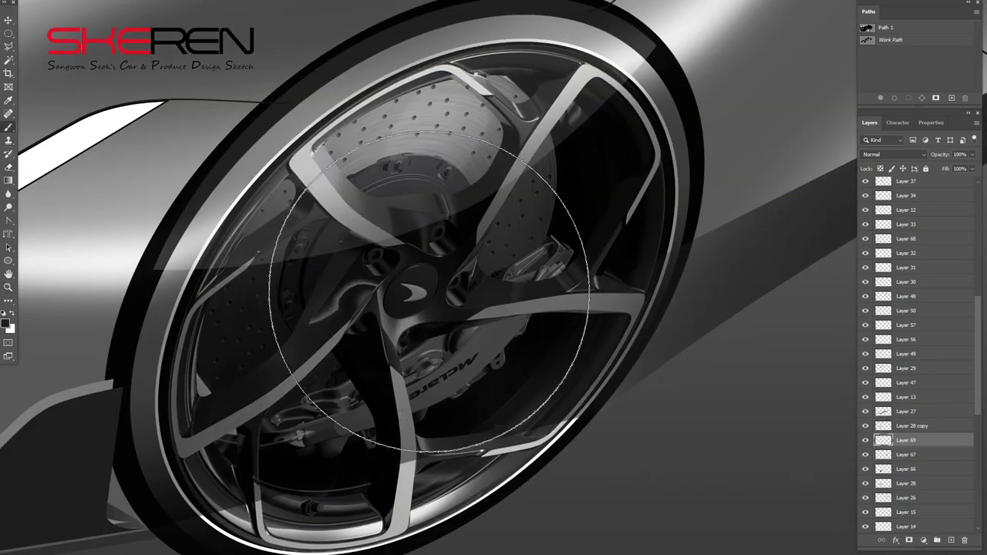
{"action": "key", "text": "ctrl+d"}
{"action": "right_click", "coordinate": [402, 301]}
{"action": "key", "text": "Escape"}
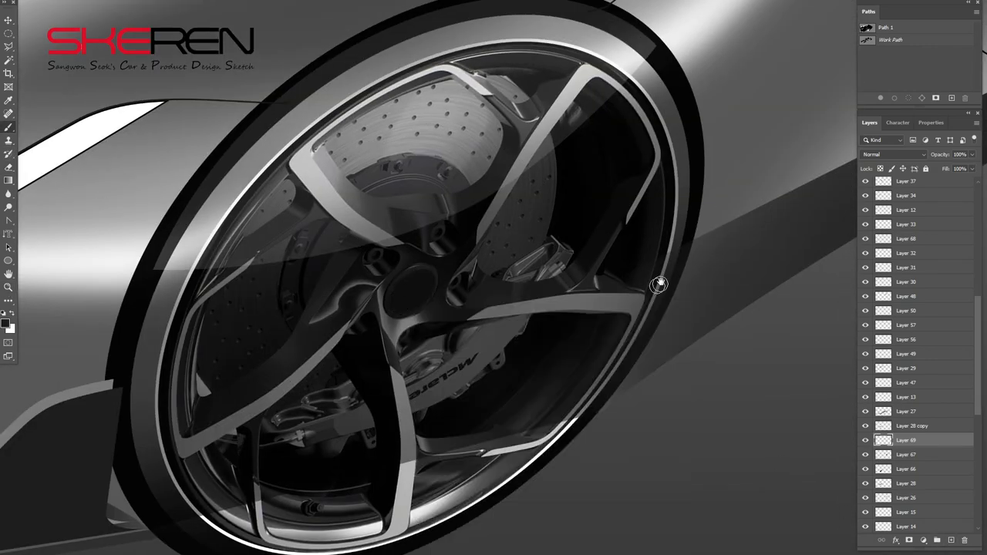
{"action": "scroll", "coordinate": [661, 282], "scroll_direction": "down", "scroll_amount": 3}
{"action": "key", "text": "ctrl+0"}
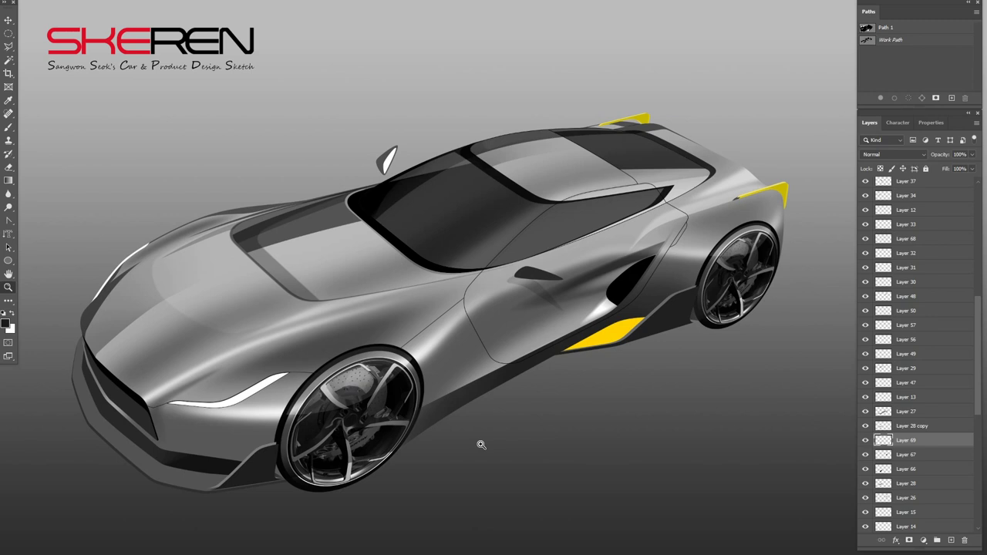
Step: Show the hood shading, yellow front-lip stripe and orange side-sill stripe layers
{"action": "left_click", "coordinate": [865, 185]}
{"action": "scroll", "coordinate": [865, 309], "scroll_direction": "down", "scroll_amount": 4}
{"action": "left_click", "coordinate": [865, 357]}
{"action": "scroll", "coordinate": [871, 409], "scroll_direction": "down", "scroll_amount": 3}
{"action": "left_click", "coordinate": [865, 429]}
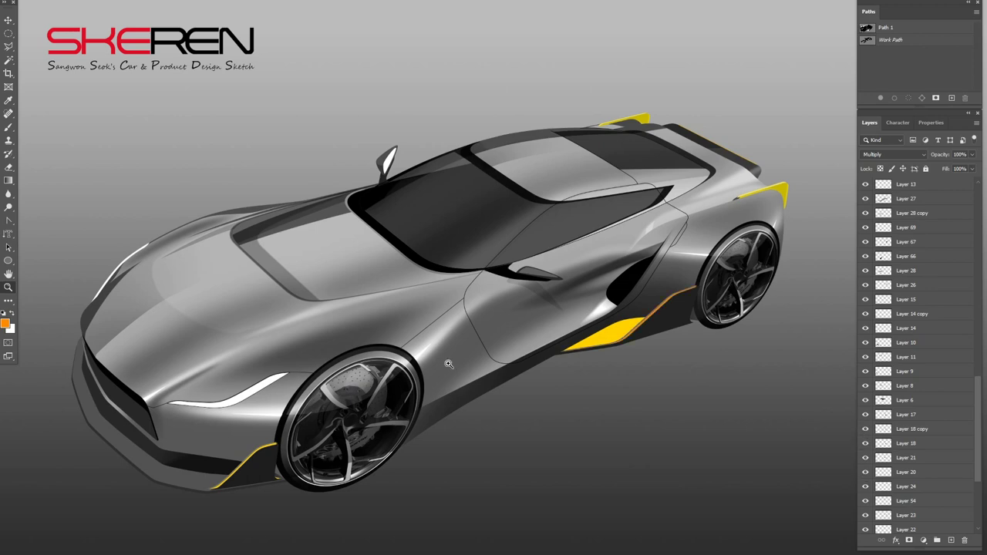
Step: Add curved anchors to the body-side work path and convert it to a selection
{"action": "left_click_drag", "start_coordinate": [255, 409], "coordinate": [308, 413]}
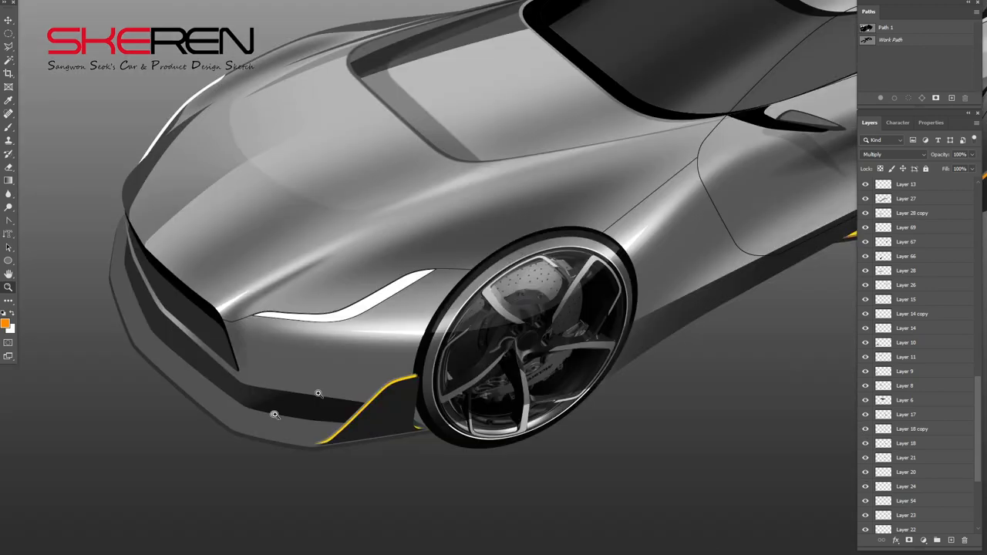
{"action": "left_click", "coordinate": [891, 40]}
{"action": "key", "text": "alt+period"}
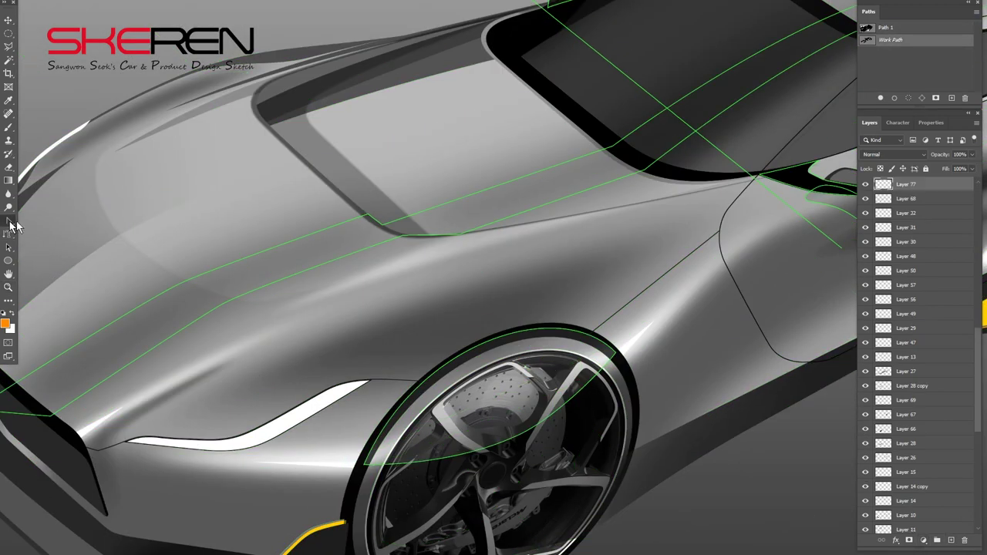
{"action": "left_click", "coordinate": [417, 278]}
{"action": "left_click_drag", "start_coordinate": [762, 201], "coordinate": [750, 319]}
{"action": "scroll", "coordinate": [207, 313], "scroll_direction": "down", "scroll_amount": 2}
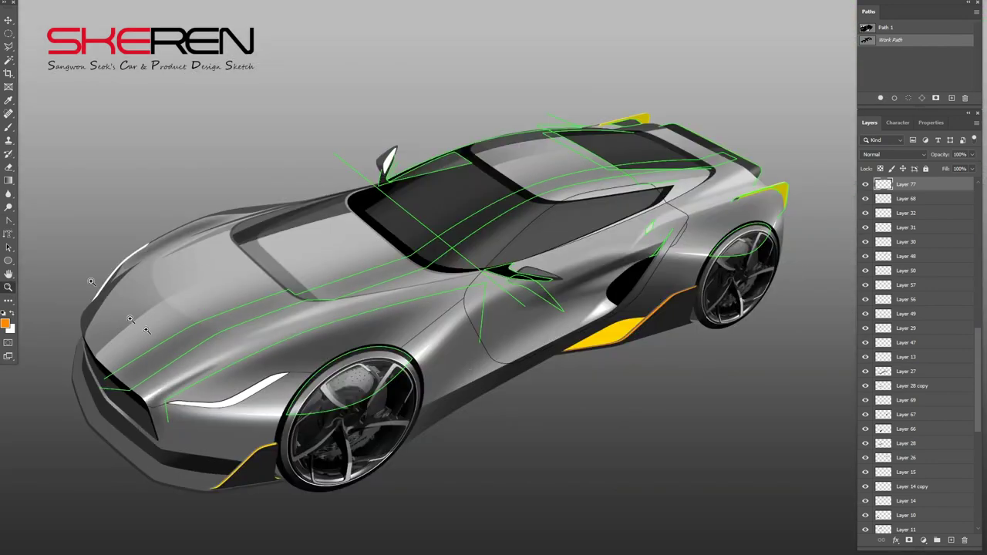
{"action": "left_click", "coordinate": [165, 414]}
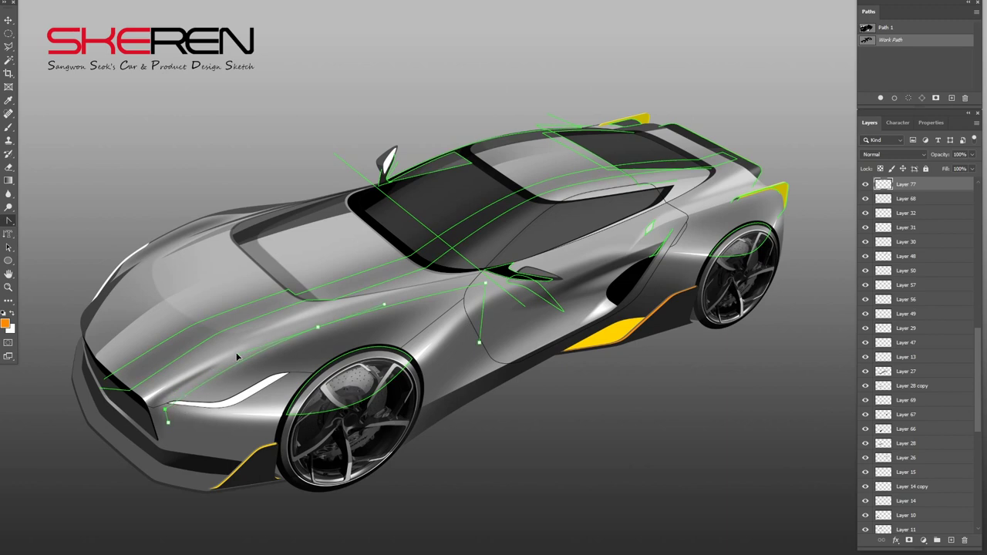
{"action": "key", "text": "ctrl+Return"}
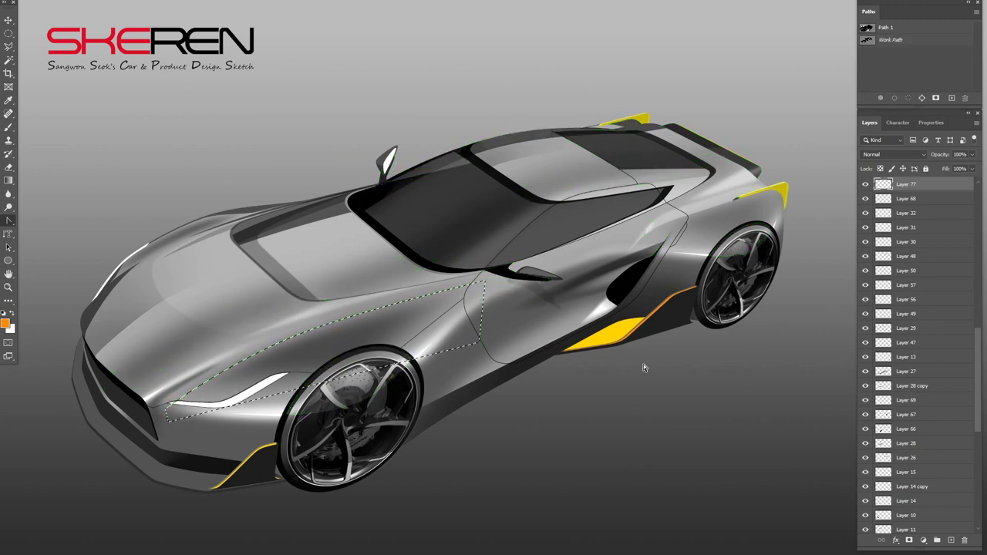
Step: Paint white into the selection on a new layer, then deselect
{"action": "left_click", "coordinate": [951, 540]}
{"action": "key", "text": "b"}
{"action": "key", "text": "x"}
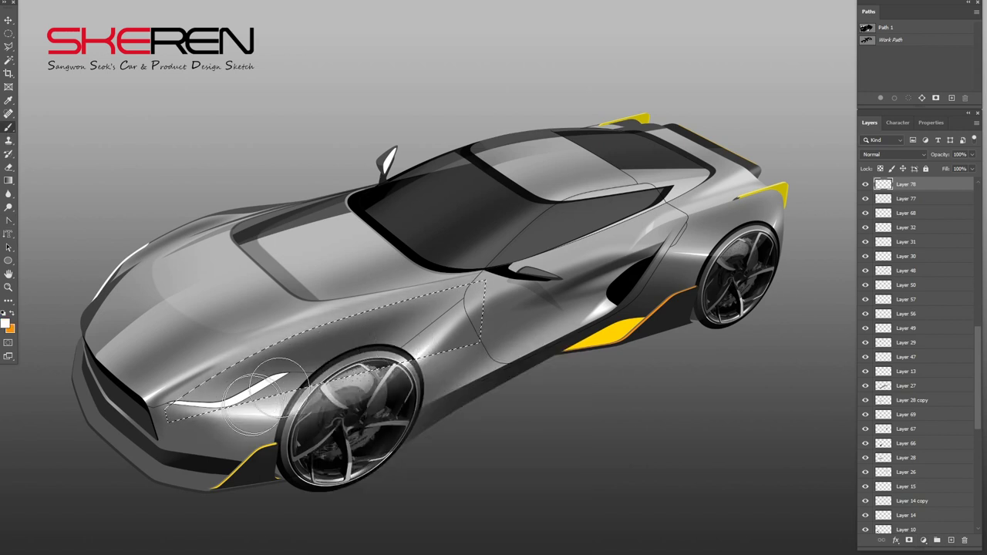
{"action": "key", "text": "ctrl+d"}
{"action": "key", "text": "e"}
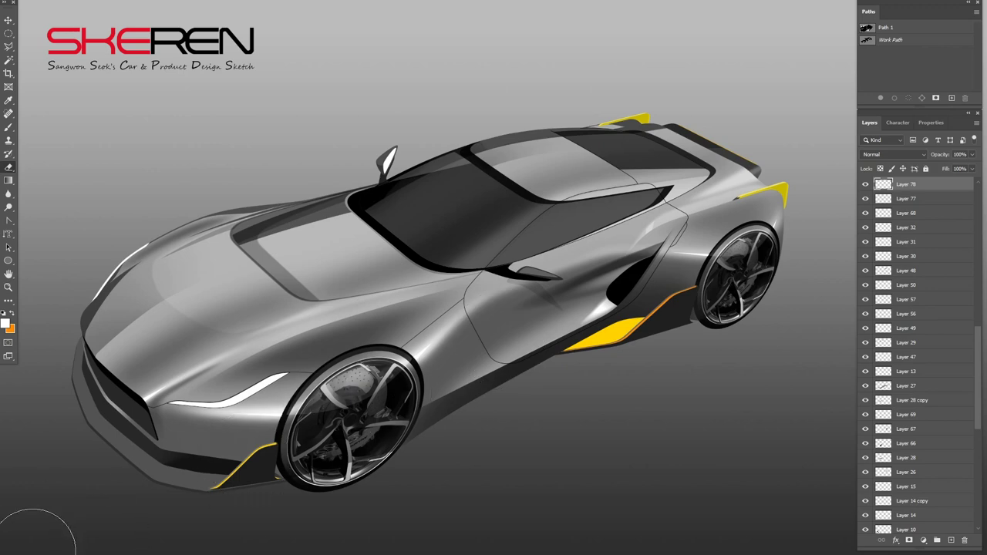
Step: Zoom in near the headlight and pen-draw a closed path below it
{"action": "key", "text": "z"}
{"action": "left_click_drag", "start_coordinate": [154, 529], "coordinate": [494, 278]}
{"action": "left_click", "coordinate": [494, 278]}
{"action": "left_click", "coordinate": [891, 40]}
{"action": "right_click", "coordinate": [8, 220]}
{"action": "left_click", "coordinate": [46, 222]}
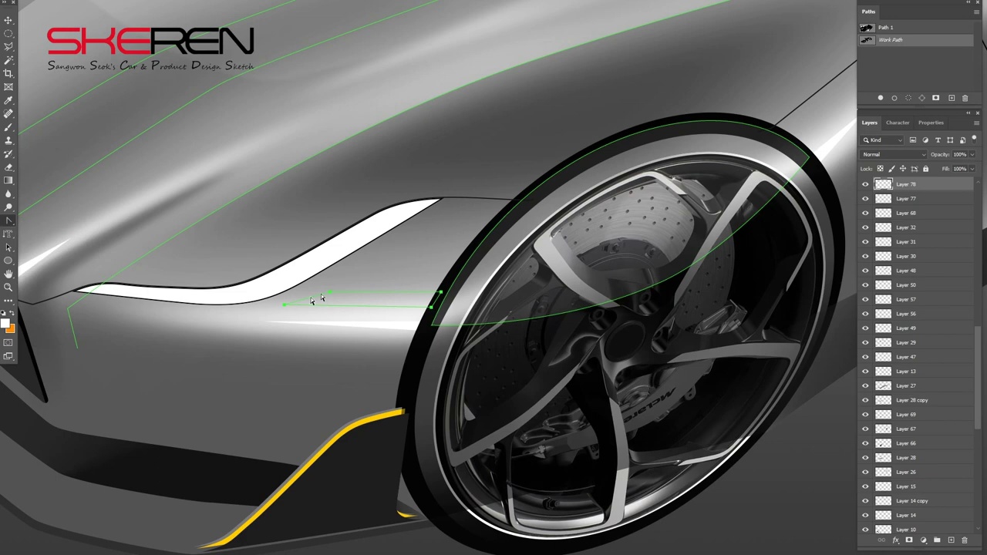
{"action": "left_click", "coordinate": [284, 306]}
{"action": "left_click", "coordinate": [328, 295]}
Step: Stroke the path in black on a new layer and fill the shape orange
{"action": "left_click", "coordinate": [951, 540]}
{"action": "right_click", "coordinate": [18, 201]}
{"action": "left_click", "coordinate": [47, 103]}
{"action": "left_click", "coordinate": [258, 302]}
{"action": "left_click", "coordinate": [586, 532]}
{"action": "left_click", "coordinate": [791, 368]}
{"action": "left_click", "coordinate": [363, 279]}
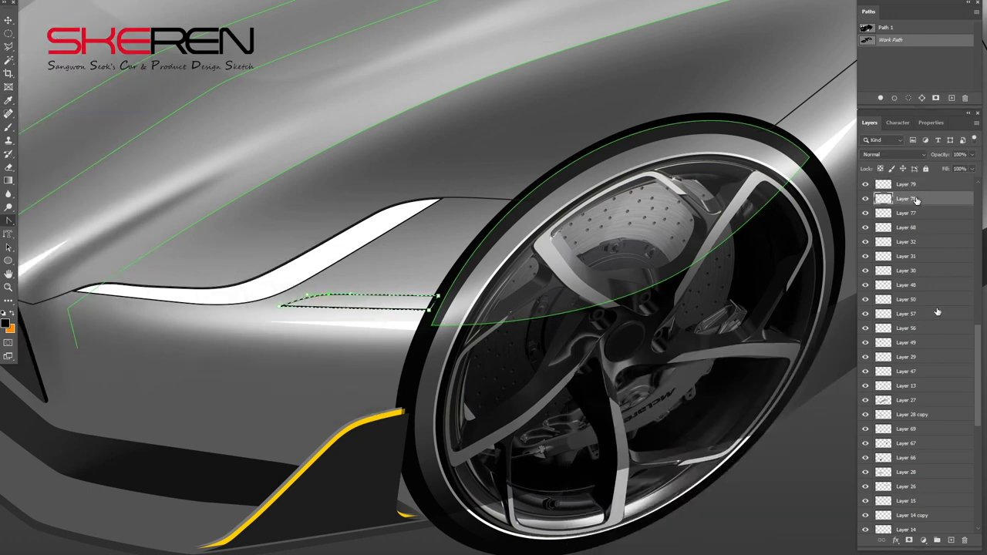
{"action": "key", "text": "alt+BackSpace"}
Step: Hide the path outlines, select Layer 79 and zoom onto the roof and rear glass
{"action": "left_click", "coordinate": [886, 27]}
{"action": "left_click", "coordinate": [917, 92]}
{"action": "left_click", "coordinate": [906, 185]}
{"action": "left_click", "coordinate": [8, 287]}
{"action": "key", "text": "ctrl+0"}
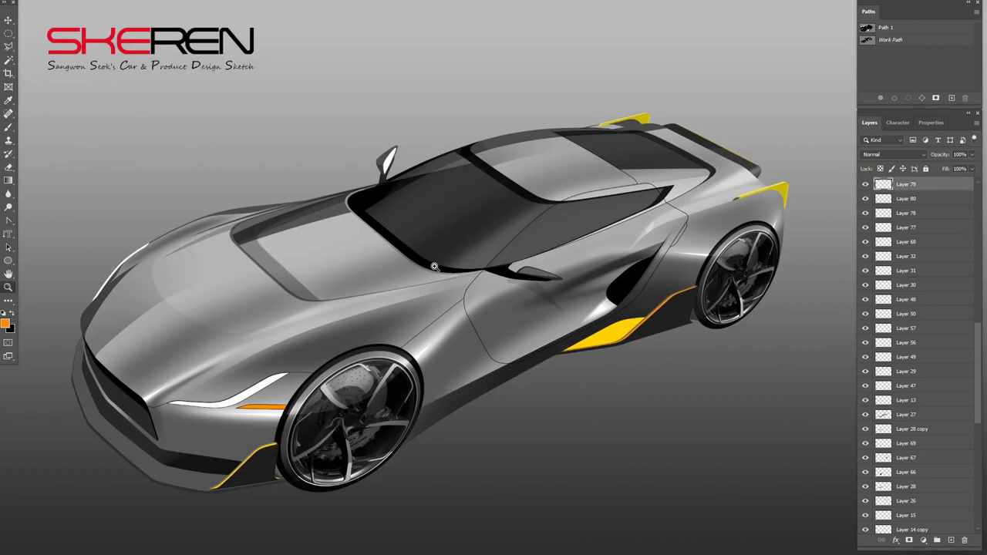
{"action": "left_click", "coordinate": [639, 198]}
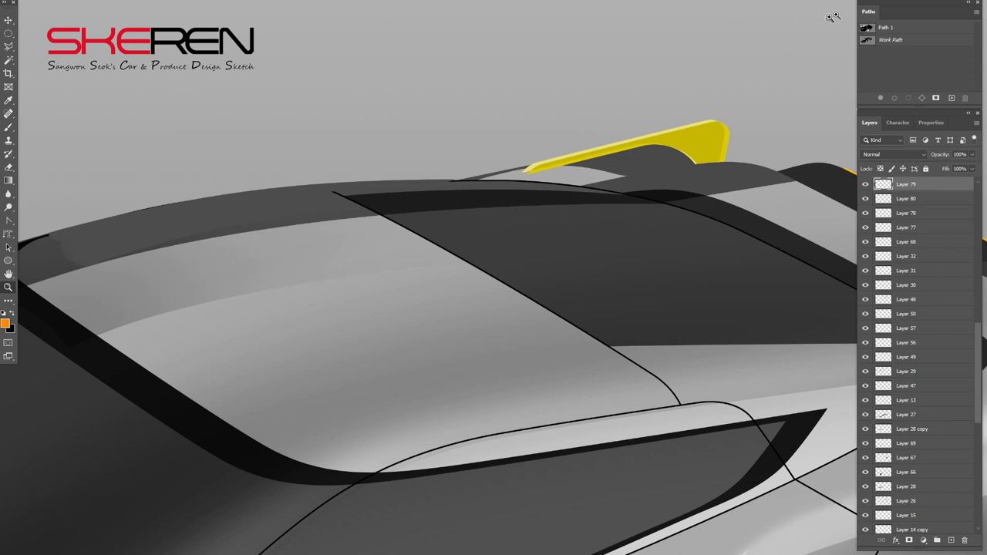
Step: Stroke the roof path with a 4 px black line on a new layer
{"action": "left_click", "coordinate": [891, 39]}
{"action": "key", "text": "a"}
{"action": "left_click", "coordinate": [303, 189]}
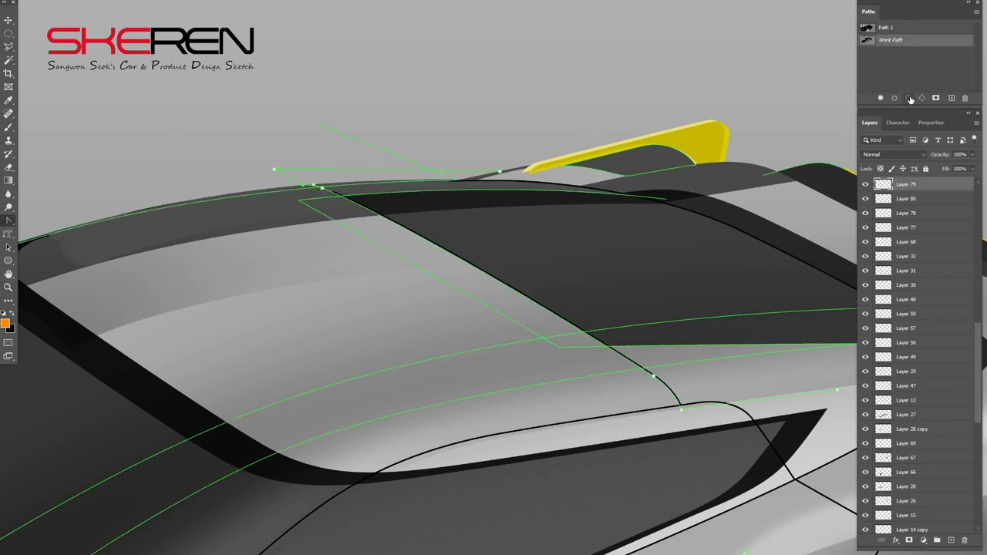
{"action": "left_click", "coordinate": [910, 98]}
{"action": "left_click", "coordinate": [950, 540]}
{"action": "left_click", "coordinate": [259, 303]}
{"action": "key", "text": "Return"}
{"action": "left_click", "coordinate": [359, 276]}
{"action": "key", "text": "ctrl+d"}
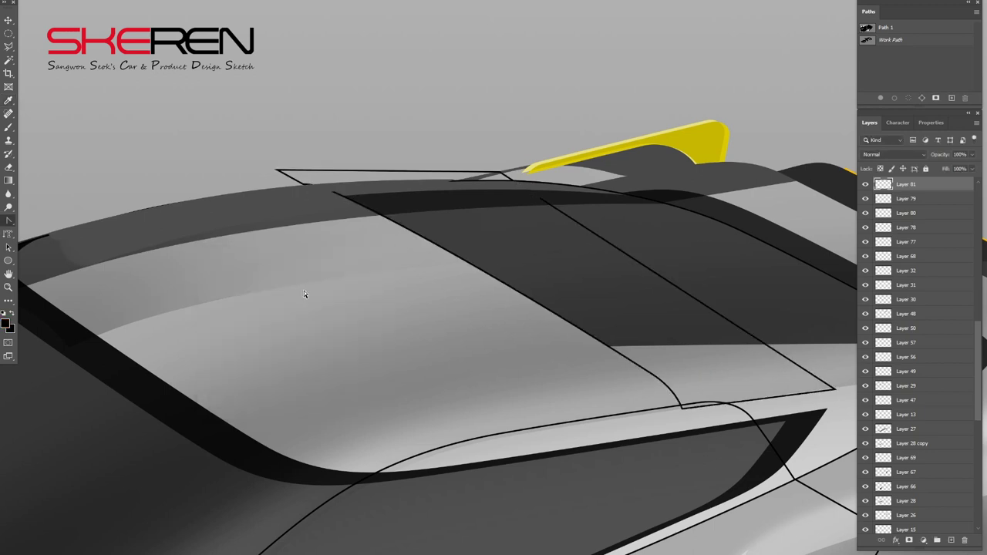
{"action": "left_click_drag", "start_coordinate": [907, 184], "coordinate": [906, 397]}
{"action": "key", "text": "ctrl+z"}
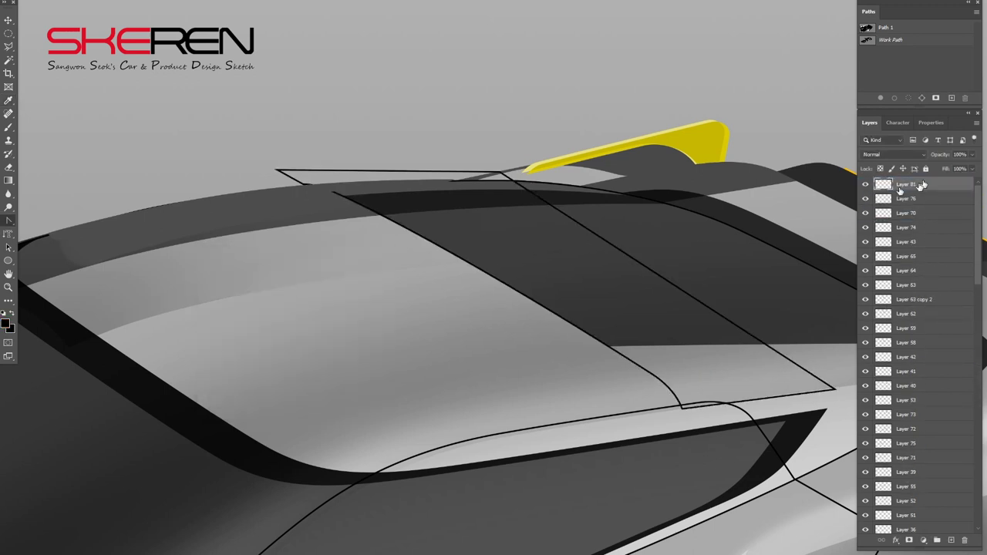
Step: Erase the stray thin lines above the roof and hide the green path overlay
{"action": "mouse_move", "coordinate": [286, 154]}
{"action": "left_mouse_down"}
{"action": "mouse_move", "coordinate": [452, 154]}
{"action": "mouse_move", "coordinate": [841, 392]}
{"action": "mouse_move", "coordinate": [682, 424]}
{"action": "left_mouse_up"}
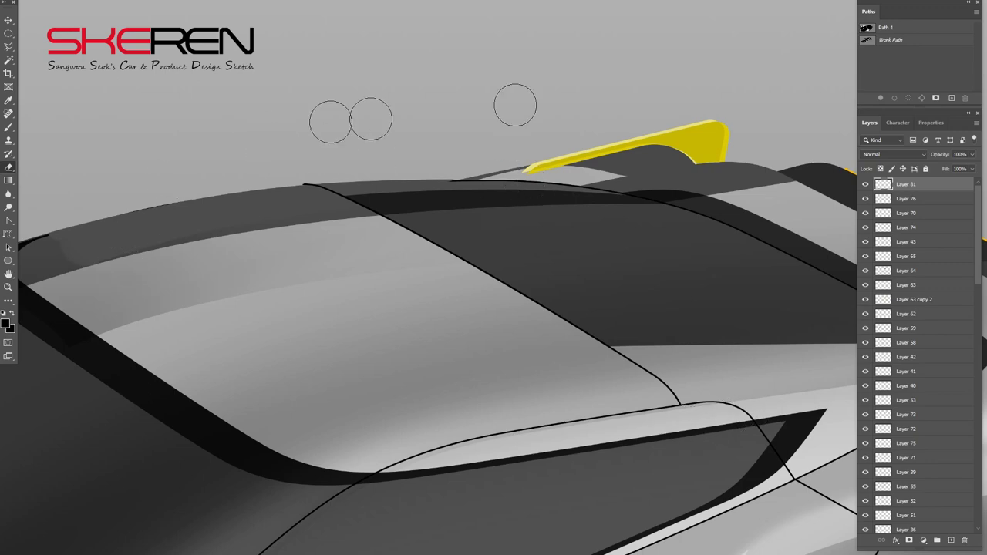
{"action": "left_click", "coordinate": [909, 62]}
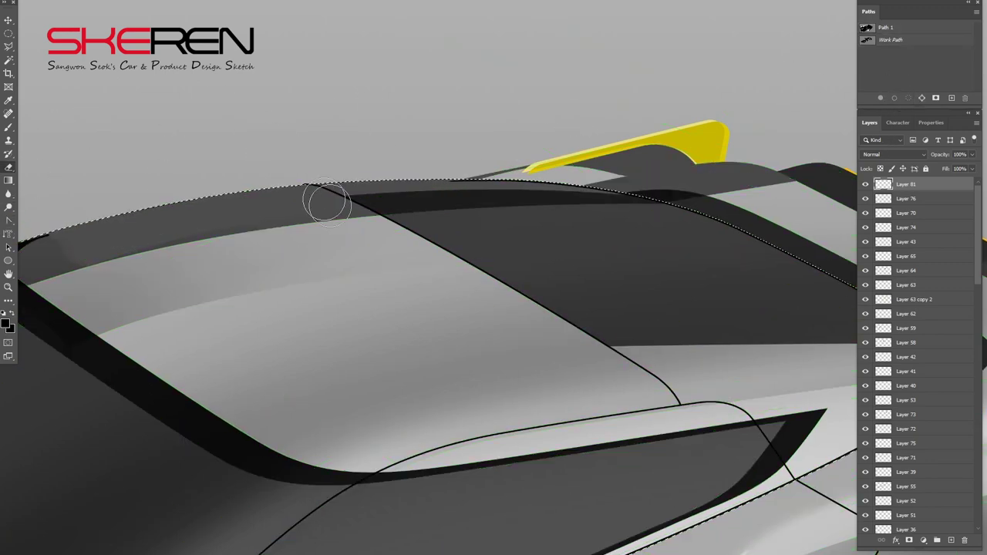
{"action": "scroll", "coordinate": [600, 333], "scroll_direction": "down", "scroll_amount": 2}
{"action": "scroll", "coordinate": [600, 332], "scroll_direction": "up", "scroll_amount": 2}
Step: Zoom in on the roof slot with the rear-glass work path visible
{"action": "left_click", "coordinate": [9, 221]}
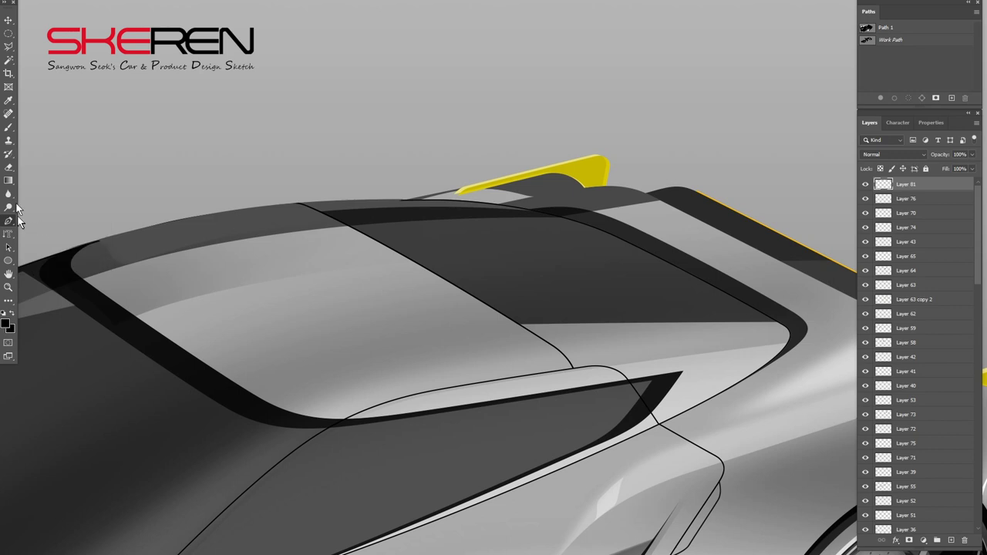
{"action": "left_click", "coordinate": [387, 251]}
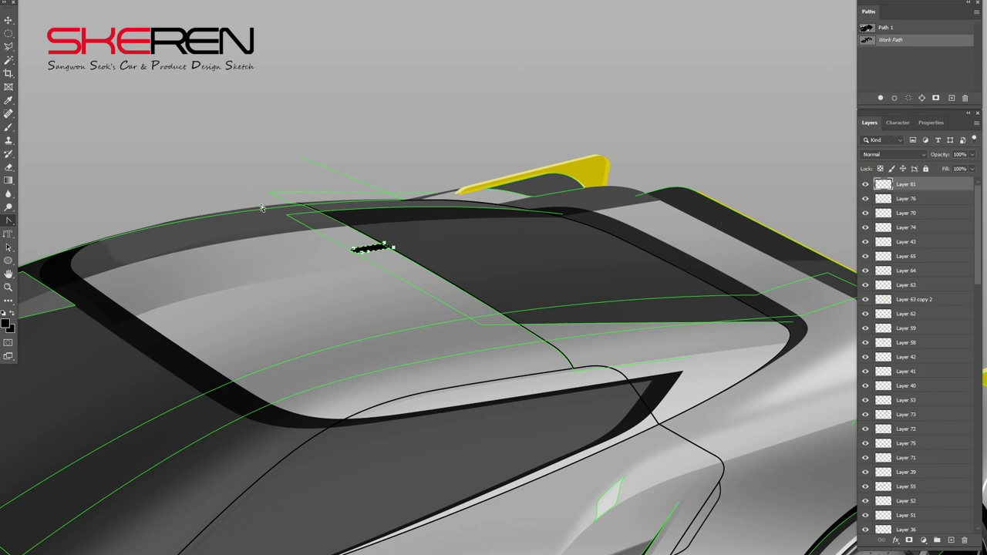
{"action": "scroll", "coordinate": [63, 306], "scroll_direction": "down", "scroll_amount": 3}
{"action": "left_click", "coordinate": [910, 69]}
{"action": "scroll", "coordinate": [463, 270], "scroll_direction": "up", "scroll_amount": 4}
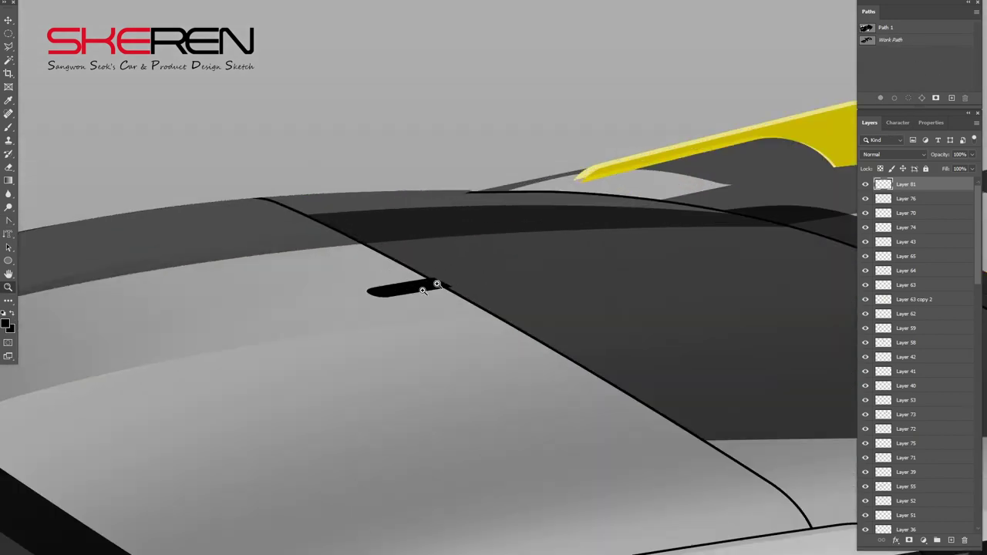
{"action": "left_click", "coordinate": [894, 39]}
Step: Load the slot's work path as a selection and erase within it
{"action": "key", "text": "p"}
{"action": "key", "text": "ctrl+Return"}
{"action": "left_click", "coordinate": [906, 81]}
{"action": "key", "text": "e"}
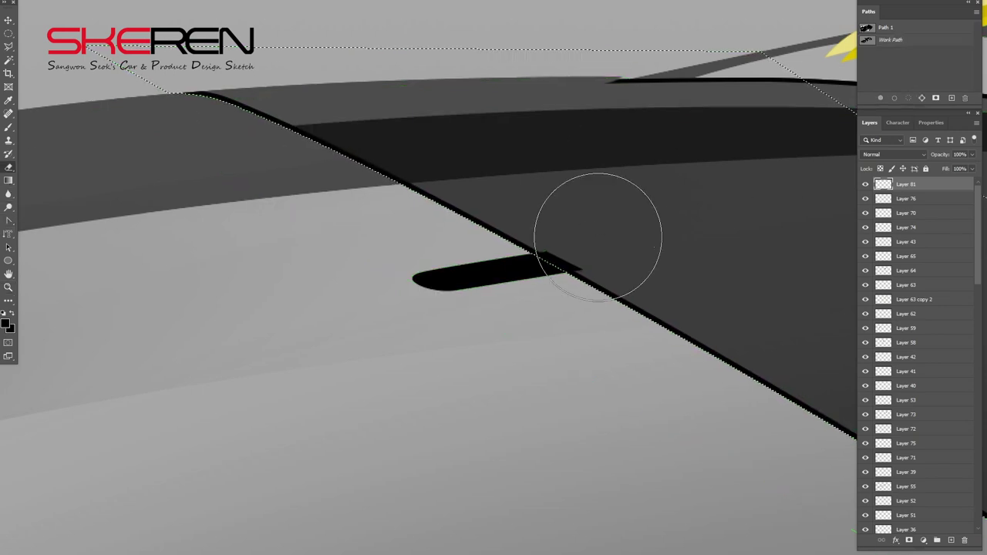
{"action": "key", "text": "p"}
{"action": "left_click", "coordinate": [894, 43]}
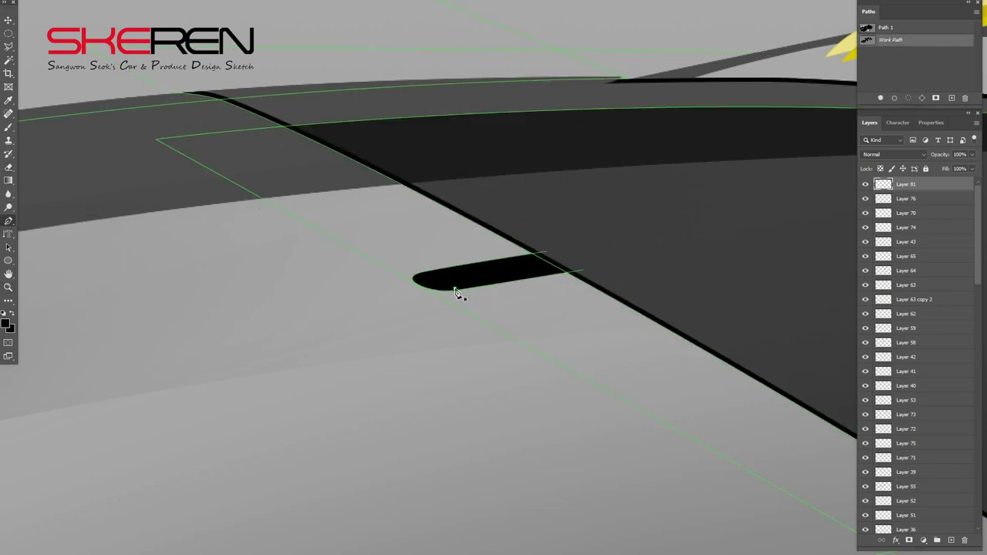
Step: Close the shark-fin outline and fill it black on a new layer
{"action": "left_click", "coordinate": [561, 271]}
{"action": "right_click", "coordinate": [8, 220]}
{"action": "left_click", "coordinate": [61, 266]}
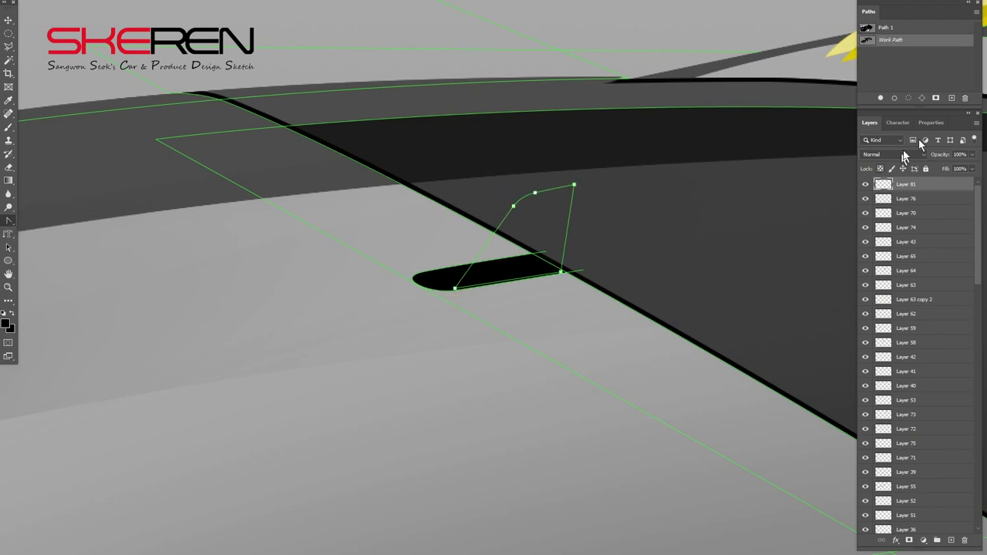
{"action": "left_click", "coordinate": [950, 540]}
{"action": "left_click", "coordinate": [881, 98]}
{"action": "key", "text": "Escape"}
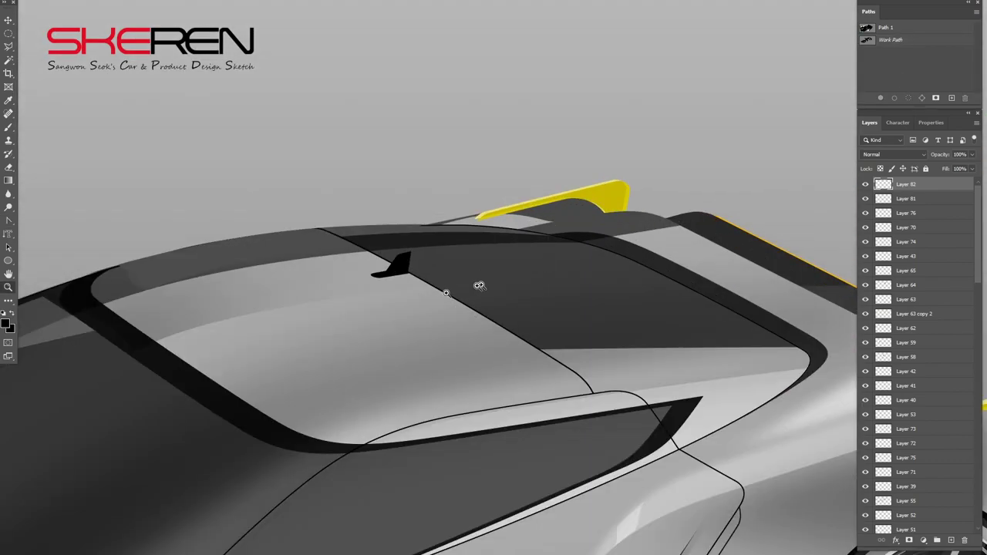
Step: Duplicate the fin, fill the copy grey, place it below and enlarge it slightly
{"action": "left_click", "coordinate": [501, 278]}
{"action": "left_click_drag", "start_coordinate": [403, 288], "coordinate": [376, 290]}
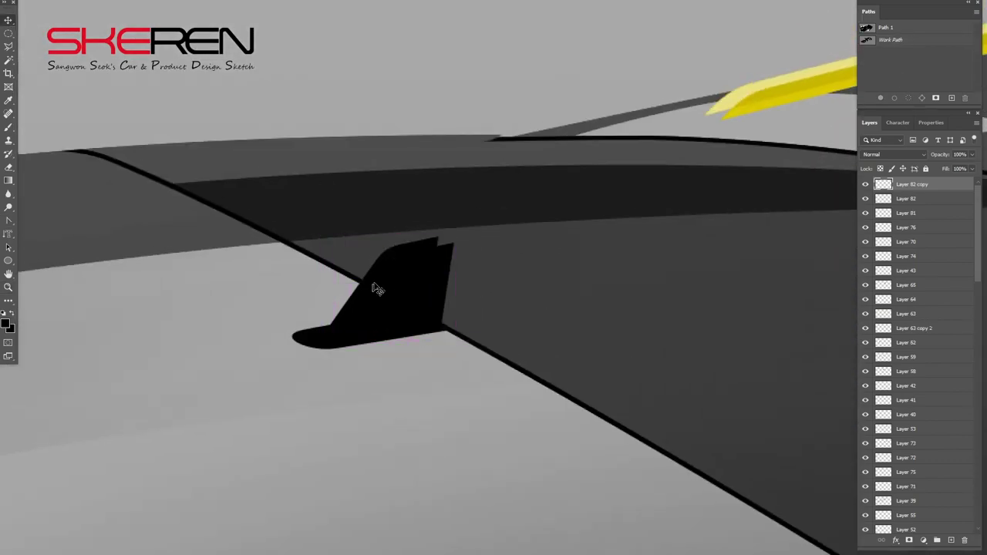
{"action": "left_click", "coordinate": [883, 185], "text": "ctrl"}
{"action": "left_click", "coordinate": [6, 324]}
{"action": "left_click", "coordinate": [806, 368]}
{"action": "key", "text": "alt+BackSpace"}
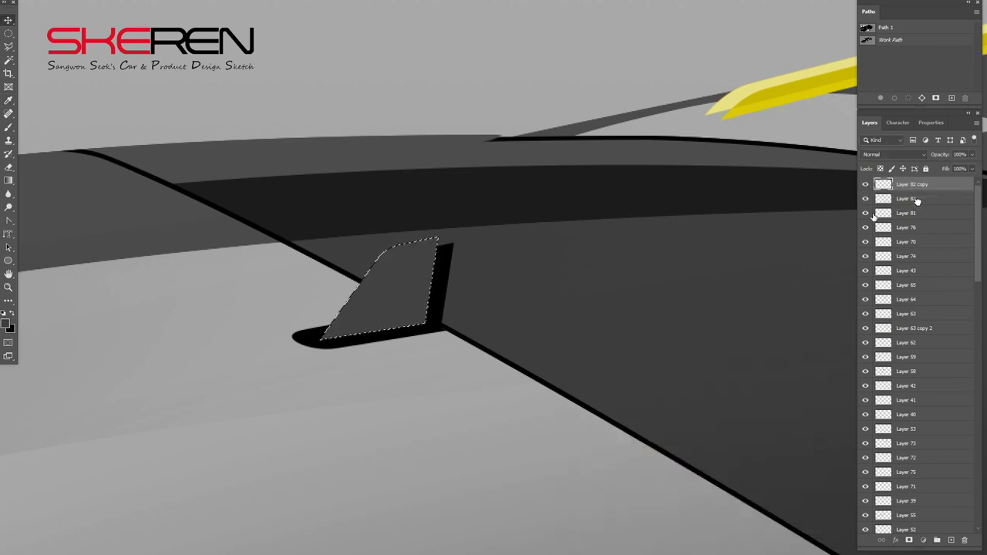
{"action": "key", "text": "ctrl+bracketleft"}
{"action": "key", "text": "ctrl+d"}
{"action": "key", "text": "ctrl+t"}
{"action": "left_click_drag", "start_coordinate": [381, 236], "coordinate": [381, 231]}
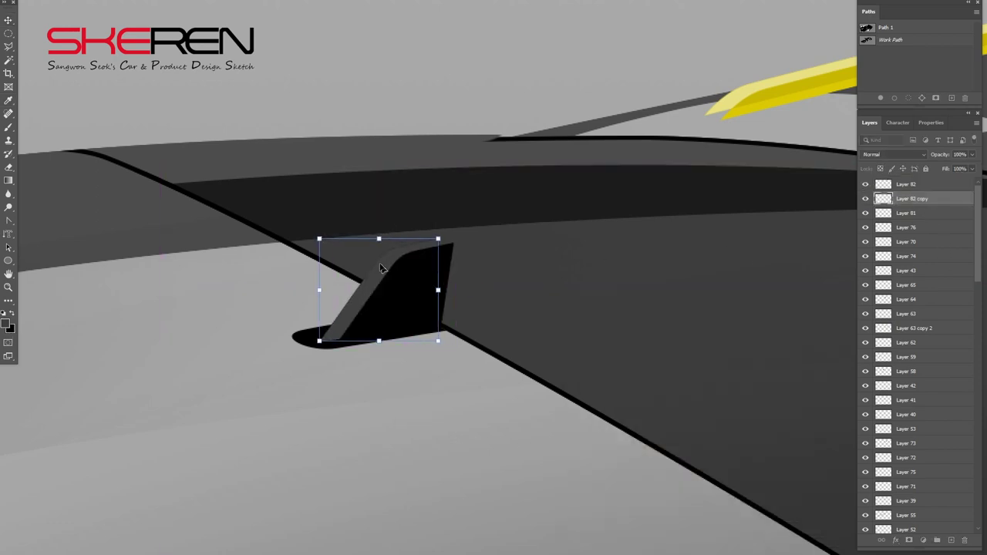
{"action": "key", "text": "Return"}
Step: Nudge the black fin into place and skew its top slightly
{"action": "left_click_drag", "start_coordinate": [446, 320], "coordinate": [423, 298]}
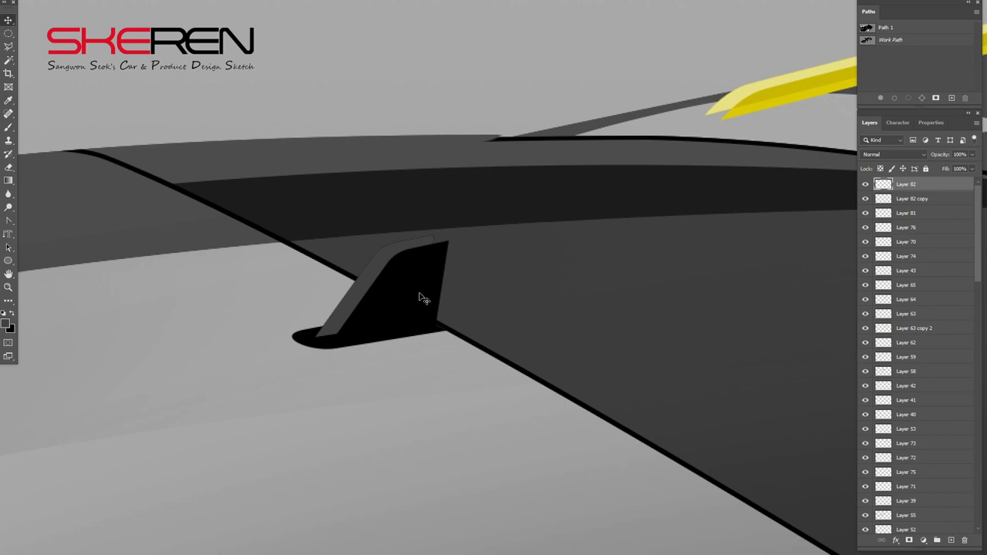
{"action": "key", "text": "ctrl+t"}
{"action": "left_click_drag", "start_coordinate": [389, 237], "coordinate": [383, 238]}
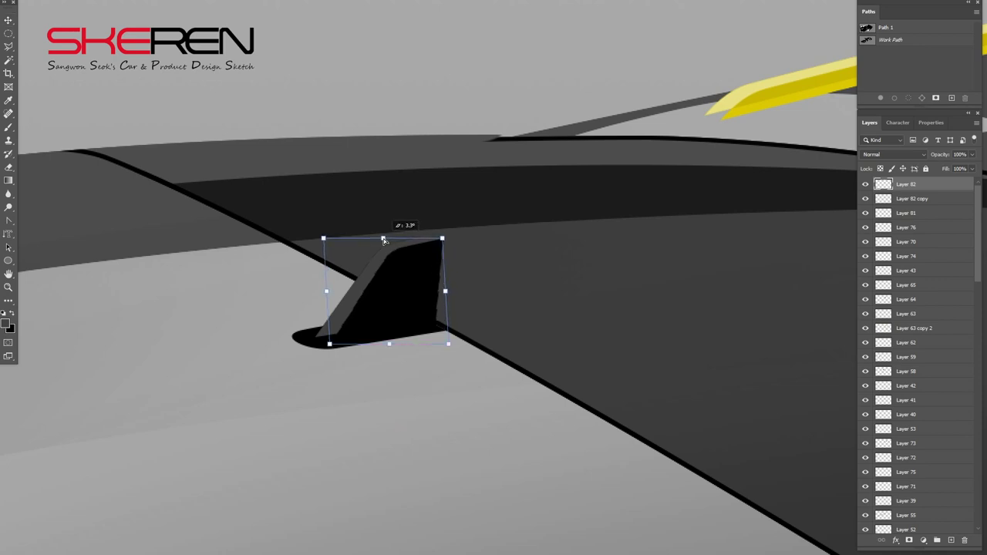
{"action": "key", "text": "Return"}
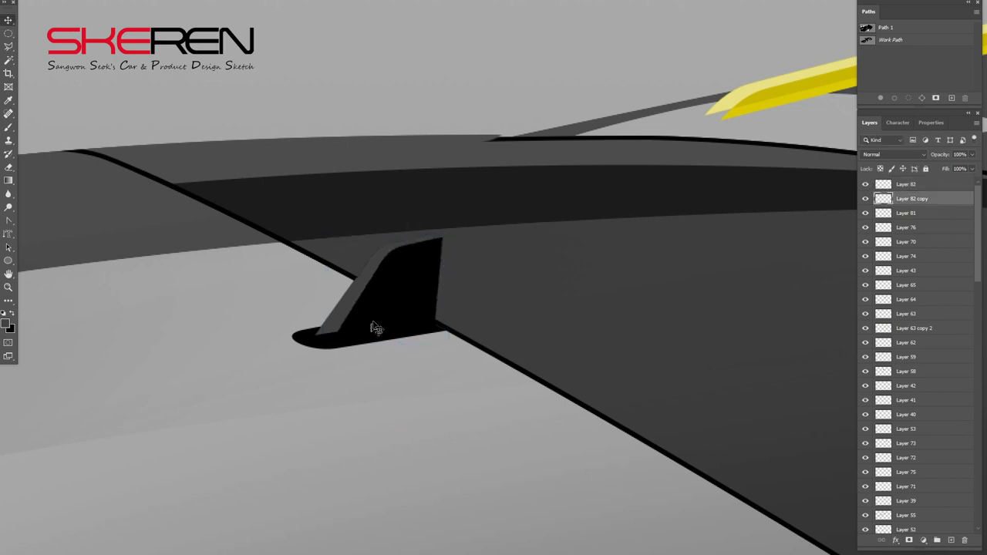
Step: Duplicate the fin, flip and rotate it, and position it beneath as a reflection
{"action": "key", "text": "ctrl+j"}
{"action": "key", "text": "ctrl+t"}
{"action": "left_click_drag", "start_coordinate": [383, 261], "coordinate": [386, 409]}
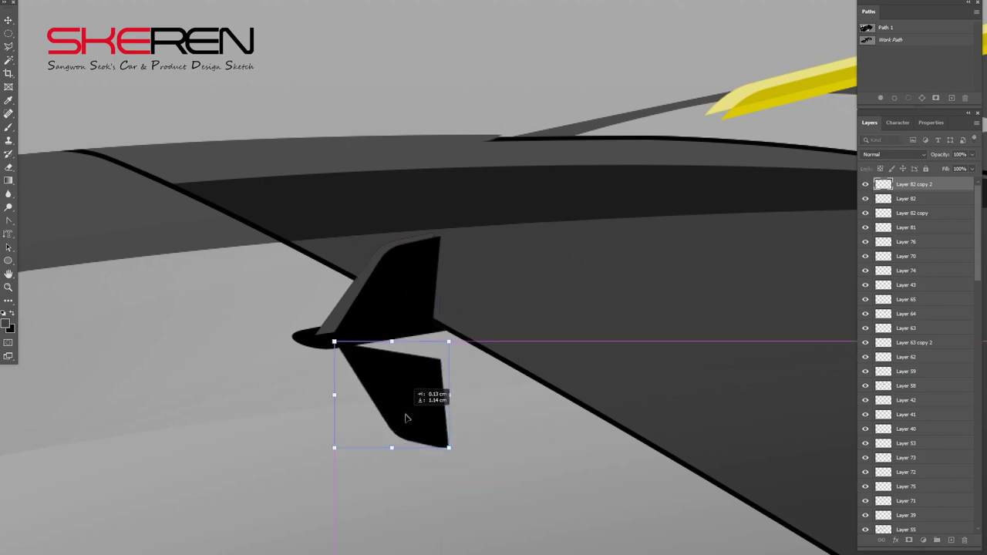
{"action": "mouse_move", "coordinate": [455, 363]}
{"action": "left_mouse_down"}
{"action": "mouse_move", "coordinate": [374, 446]}
{"action": "mouse_move", "coordinate": [445, 304]}
{"action": "left_mouse_up"}
{"action": "key", "text": "Return"}
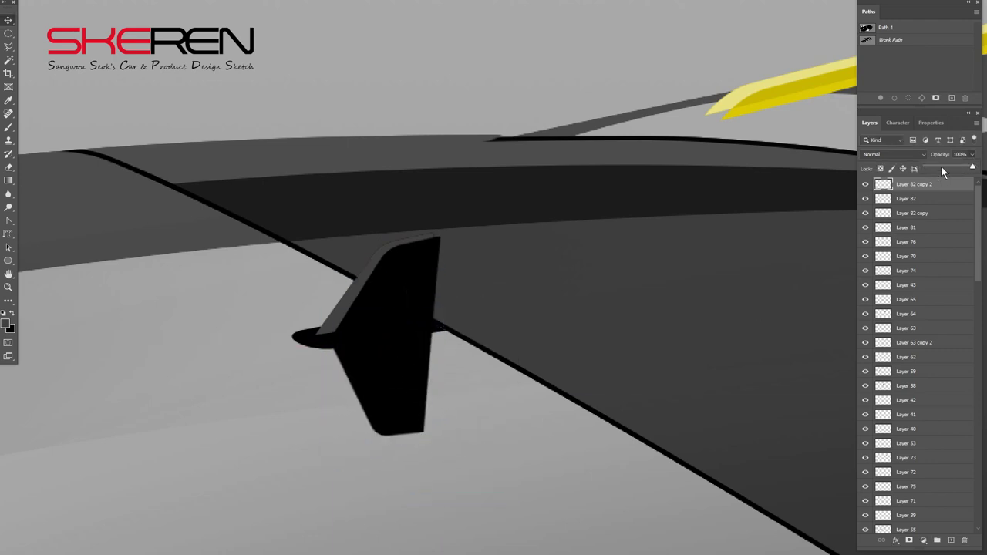
{"action": "left_click_drag", "start_coordinate": [941, 155], "coordinate": [945, 155]}
{"action": "left_click_drag", "start_coordinate": [364, 362], "coordinate": [369, 364]}
{"action": "left_click", "coordinate": [8, 286]}
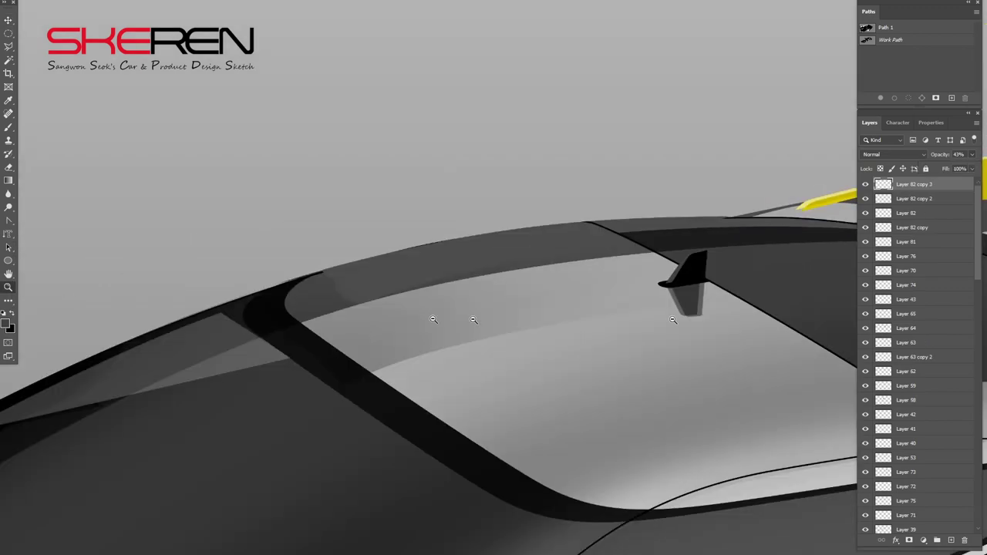
{"action": "left_click_drag", "start_coordinate": [533, 286], "coordinate": [833, 211]}
Step: Squash the reflection vertically and set its opacity to 26%
{"action": "left_click", "coordinate": [921, 199], "text": "shift"}
{"action": "key", "text": "ctrl+t"}
{"action": "left_click_drag", "start_coordinate": [411, 252], "coordinate": [412, 232]}
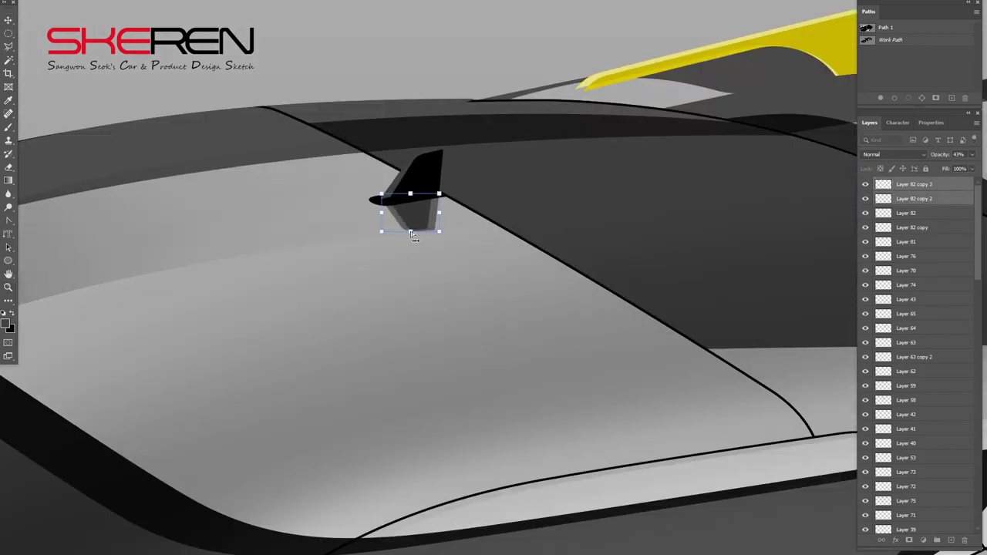
{"action": "key", "text": "Return"}
{"action": "left_click", "coordinate": [914, 199]}
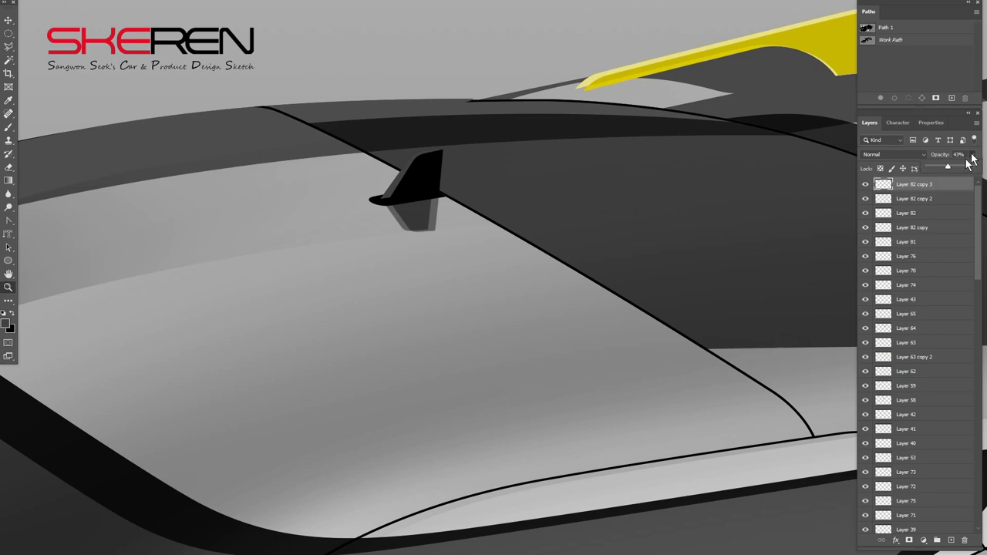
{"action": "left_click_drag", "start_coordinate": [973, 159], "coordinate": [943, 166]}
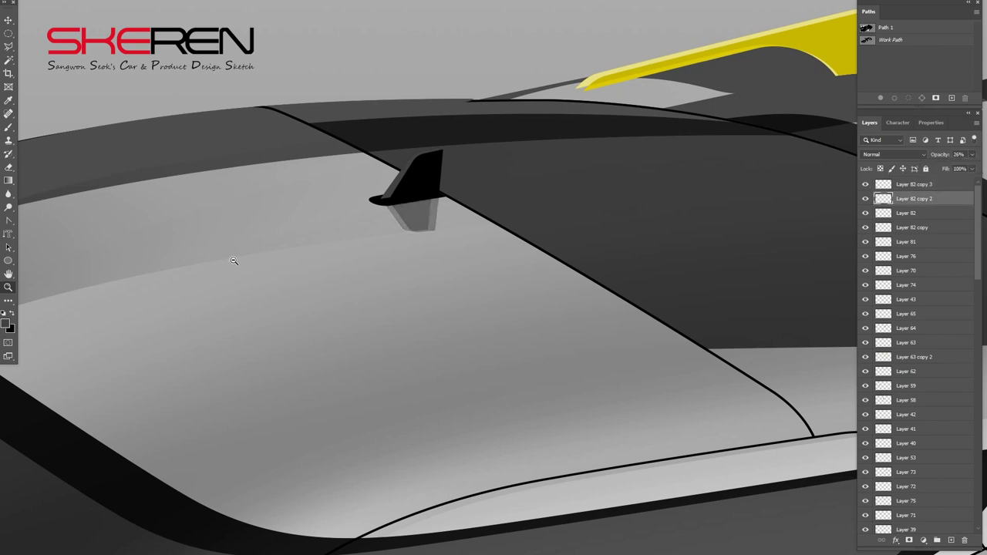
{"action": "key", "text": "ctrl+0"}
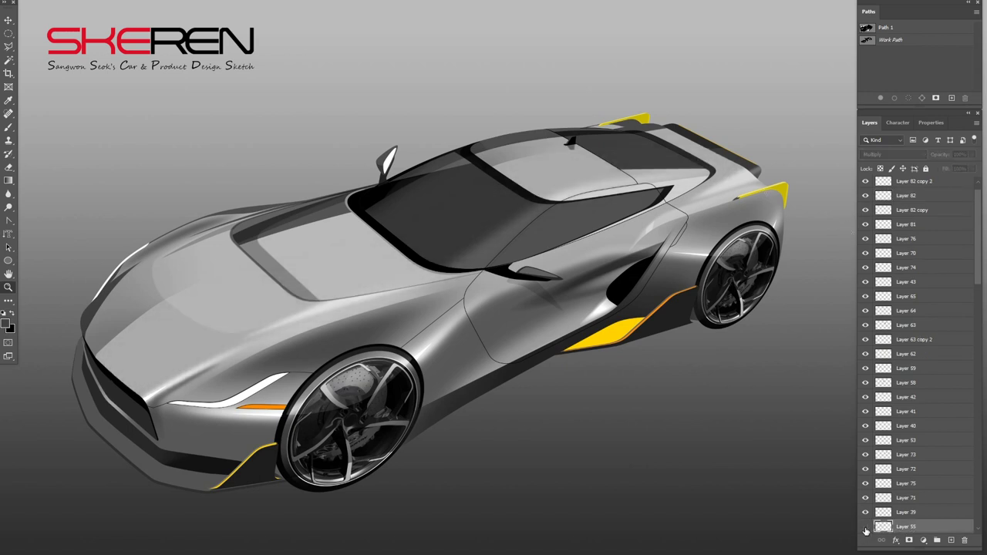
Step: Select a lower layer, then open Levels and cancel without changes
{"action": "scroll", "coordinate": [917, 355], "scroll_direction": "down", "scroll_amount": 5}
{"action": "left_click", "coordinate": [900, 528]}
{"action": "key", "text": "ctrl+l"}
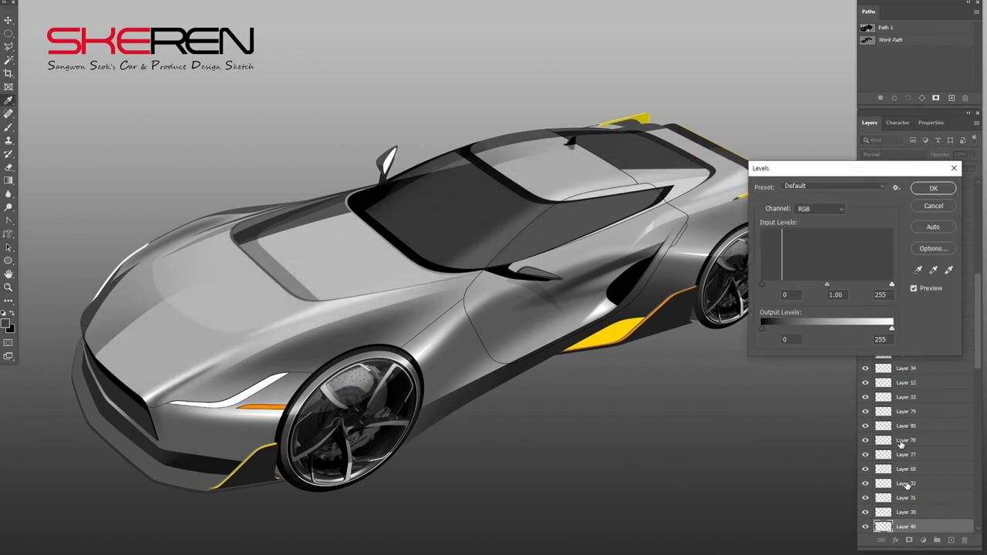
{"action": "key", "text": "Escape"}
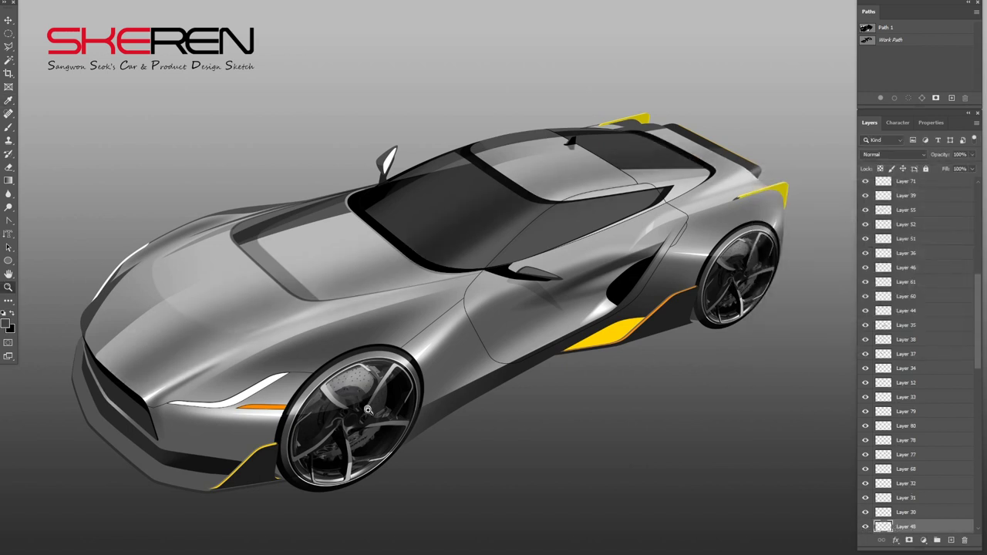
Step: Zoom in on the hood, add new empty Layer 84, and load the hood path as a selection
{"action": "left_click", "coordinate": [289, 303]}
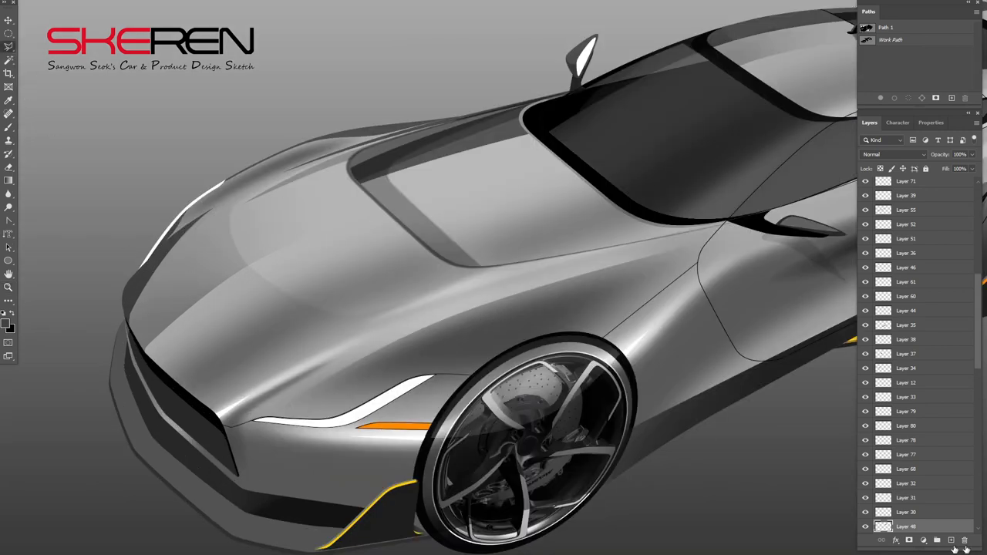
{"action": "key", "text": "x"}
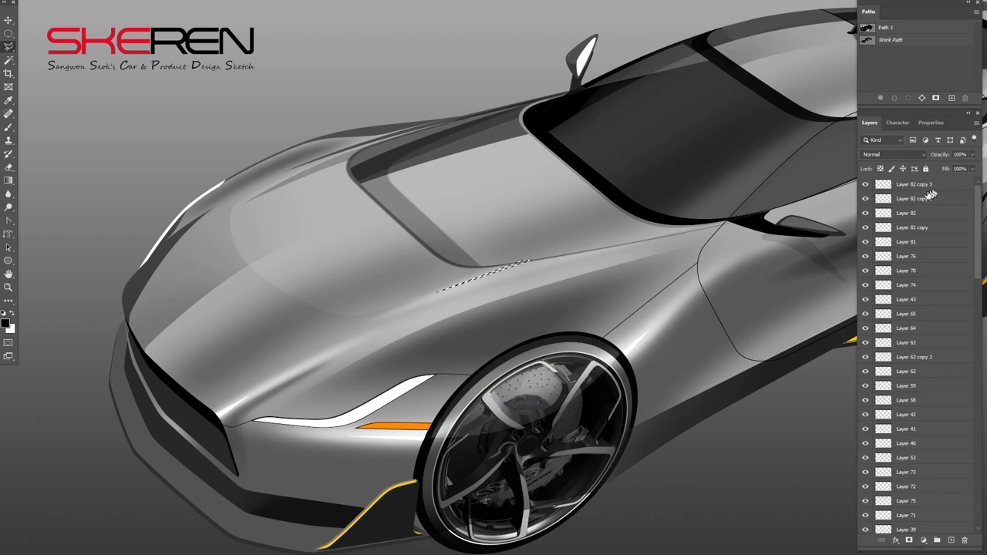
{"action": "left_click", "coordinate": [950, 540]}
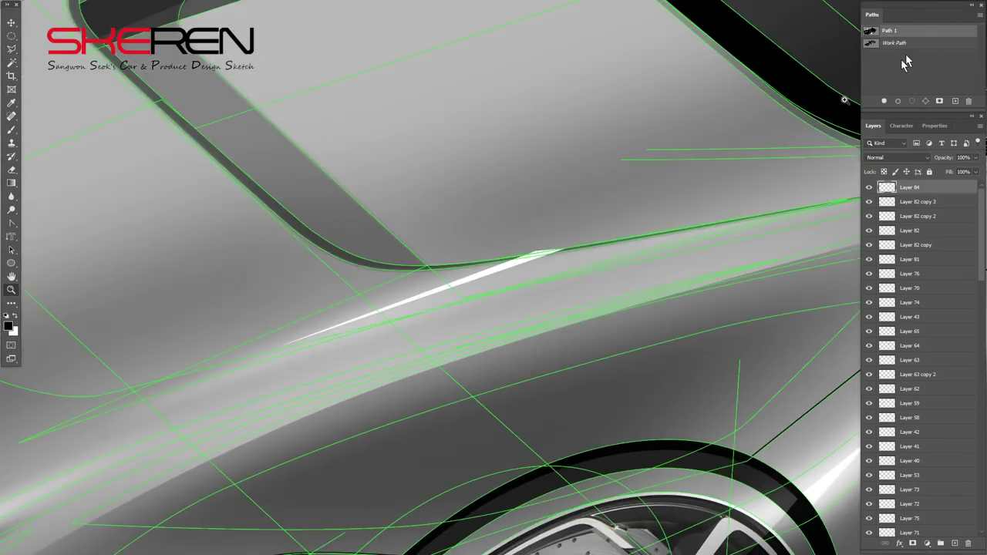
{"action": "left_click", "coordinate": [908, 98]}
Step: Toggle Layer 55's visibility to compare the hood shading
{"action": "key", "text": "v"}
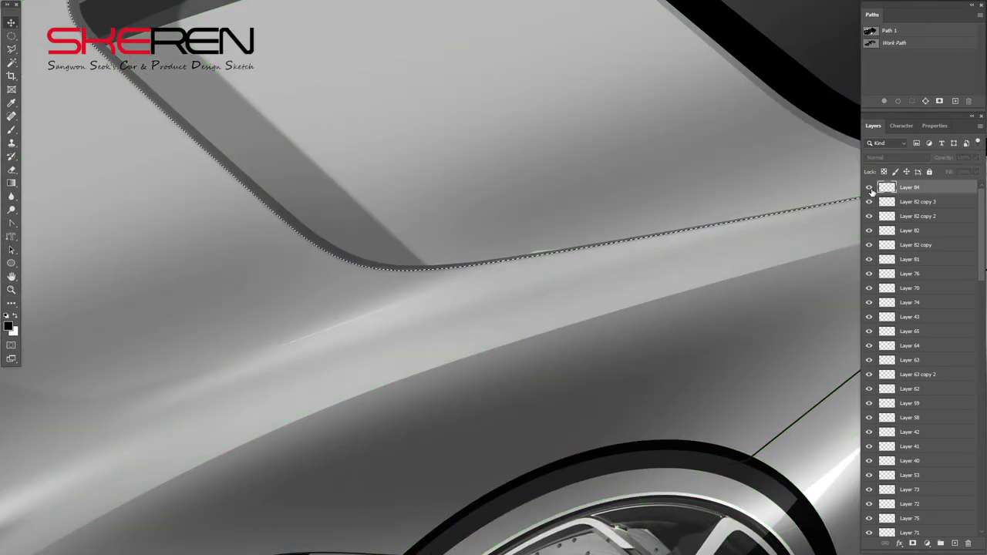
{"action": "left_click", "coordinate": [542, 257], "text": "ctrl"}
{"action": "left_click", "coordinate": [869, 530]}
{"action": "left_click", "coordinate": [540, 258], "text": "ctrl"}
{"action": "key", "text": "e"}
{"action": "left_click", "coordinate": [869, 529]}
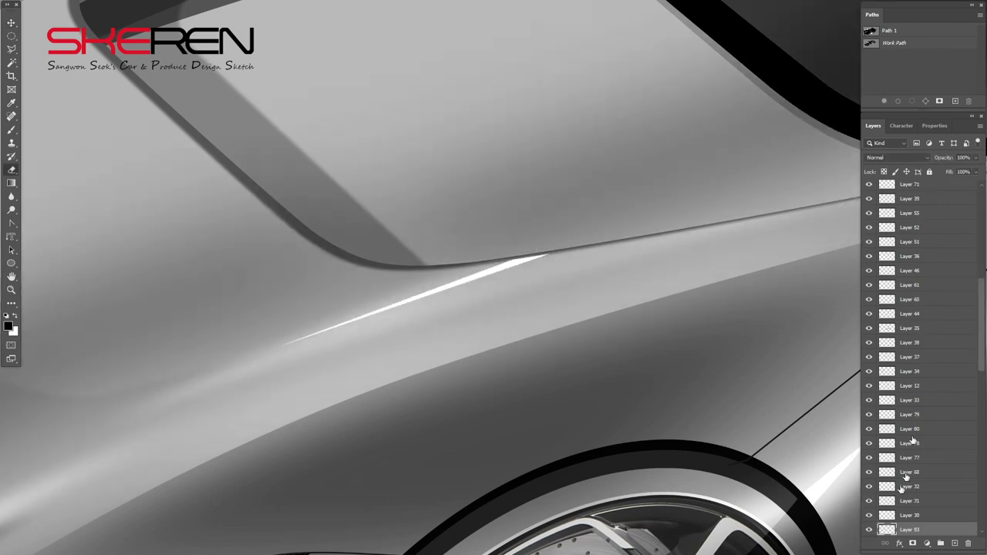
Step: Zoom back out to view the whole car
{"action": "scroll", "coordinate": [906, 476], "scroll_direction": "down", "scroll_amount": 3}
{"action": "scroll", "coordinate": [906, 476], "scroll_direction": "down", "scroll_amount": 3}
{"action": "scroll", "coordinate": [906, 476], "scroll_direction": "down", "scroll_amount": 2}
{"action": "key", "text": "z"}
{"action": "left_click", "coordinate": [601, 281], "text": "alt"}
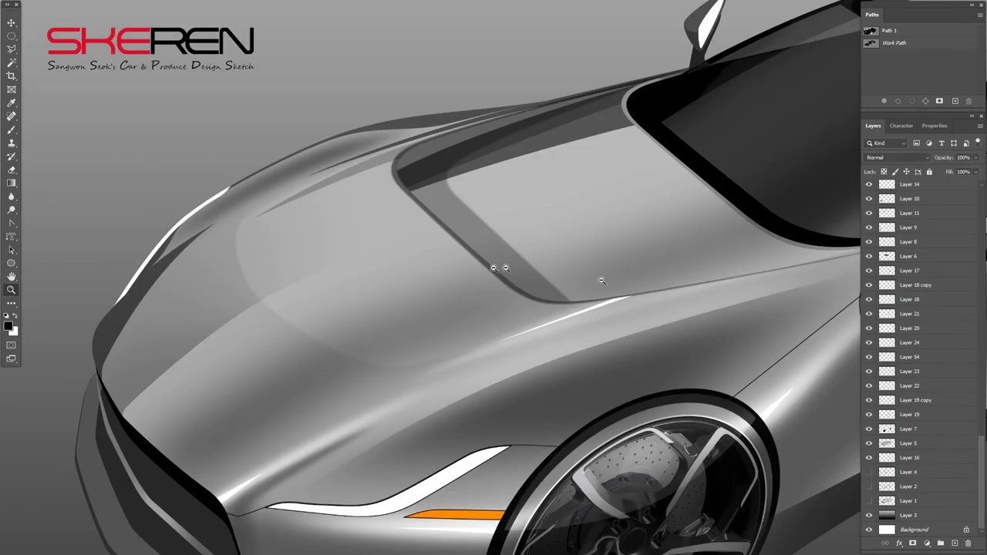
{"action": "left_click", "coordinate": [689, 294], "text": "alt"}
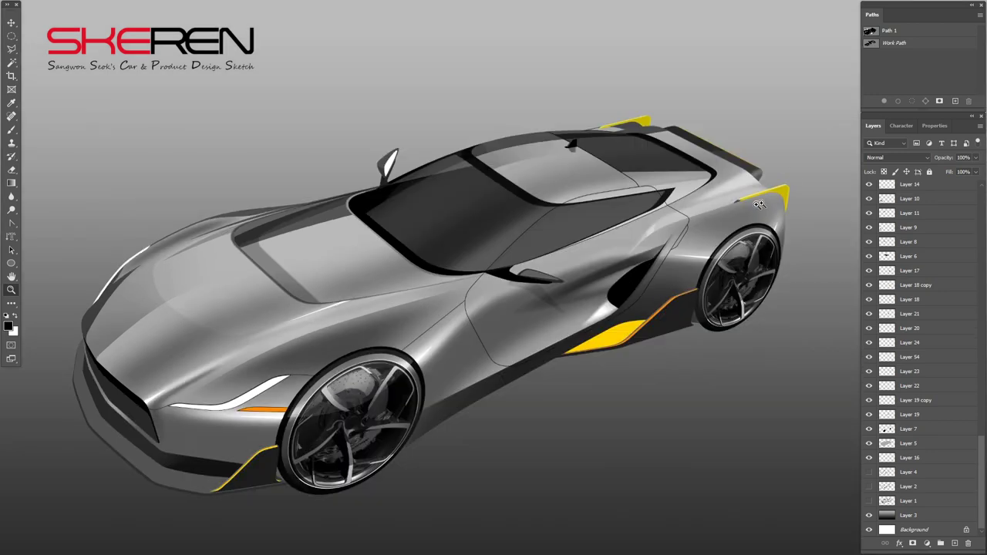
Step: Zoom in on the car's rear and draw a pen path along the rear haunch
{"action": "left_click", "coordinate": [759, 205]}
{"action": "left_click", "coordinate": [712, 245]}
{"action": "left_click", "coordinate": [894, 42]}
{"action": "key", "text": "p"}
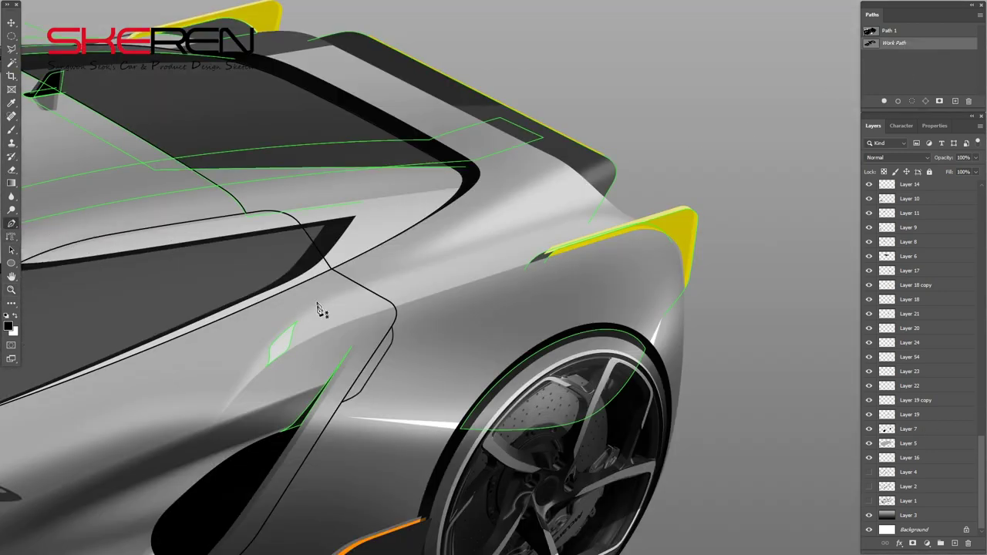
{"action": "left_click", "coordinate": [656, 254]}
Step: Stroke the path in black on the chosen layer via Edit > Stroke
{"action": "left_click", "coordinate": [911, 101]}
{"action": "left_click_drag", "start_coordinate": [980, 495], "coordinate": [981, 247]}
{"action": "left_click", "coordinate": [910, 202]}
{"action": "left_click", "coordinate": [37, 0]}
{"action": "left_click", "coordinate": [38, 108]}
{"action": "left_click", "coordinate": [359, 281]}
Step: Erase the excess black line near the rear fender and zoom out to the whole car
{"action": "scroll", "coordinate": [933, 502], "scroll_direction": "down", "scroll_amount": 15}
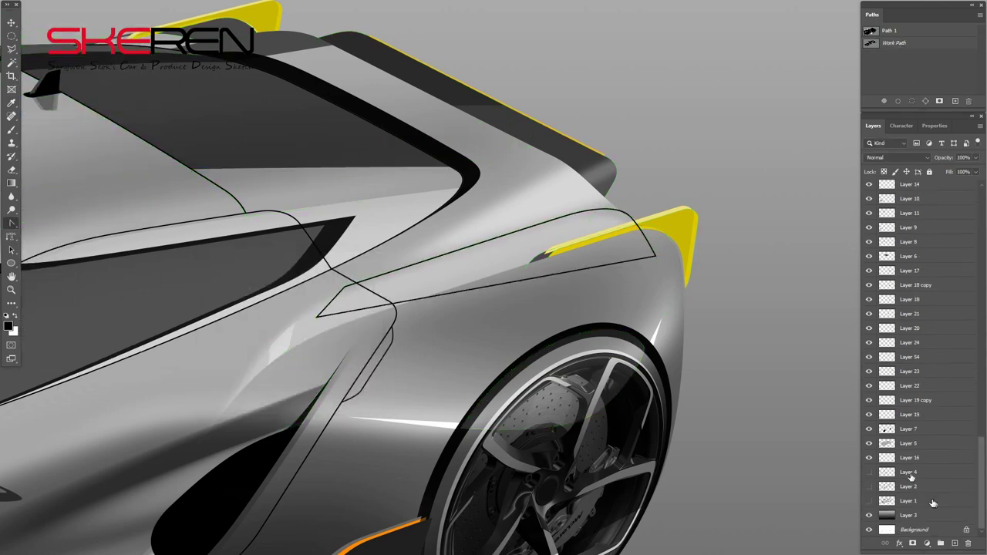
{"action": "key", "text": "e"}
{"action": "mouse_move", "coordinate": [644, 224]}
{"action": "left_mouse_down"}
{"action": "mouse_move", "coordinate": [468, 309]}
{"action": "mouse_move", "coordinate": [331, 312]}
{"action": "mouse_move", "coordinate": [271, 393]}
{"action": "left_mouse_up"}
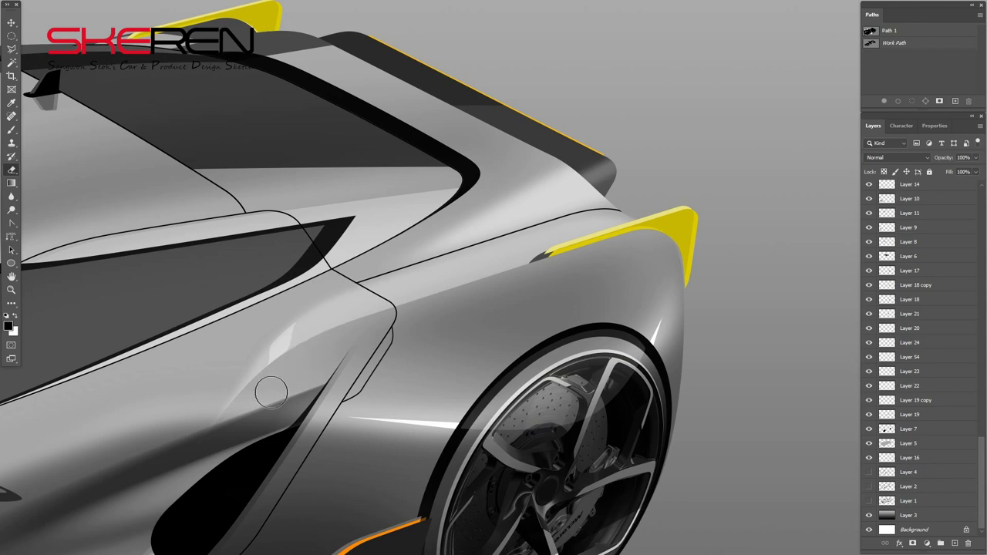
{"action": "double_click", "coordinate": [13, 288]}
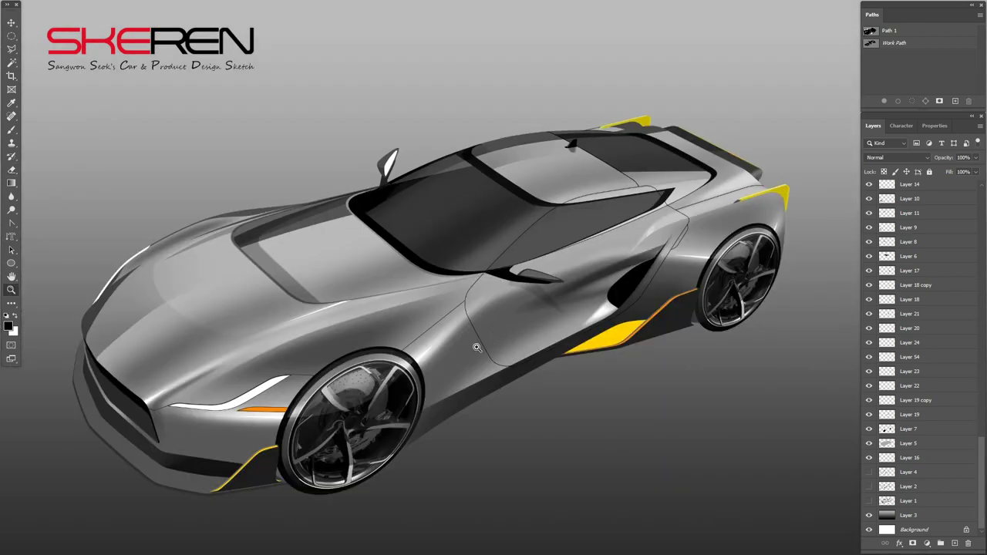
{"action": "left_click", "coordinate": [891, 31]}
Step: Zoom to the windscreen's lower corner and load Path 1 as a selection over the roof panel
{"action": "key", "text": "a"}
{"action": "mouse_move", "coordinate": [380, 229]}
{"action": "left_mouse_down"}
{"action": "mouse_move", "coordinate": [529, 347]}
{"action": "mouse_move", "coordinate": [337, 246]}
{"action": "left_mouse_up"}
{"action": "left_click", "coordinate": [374, 203]}
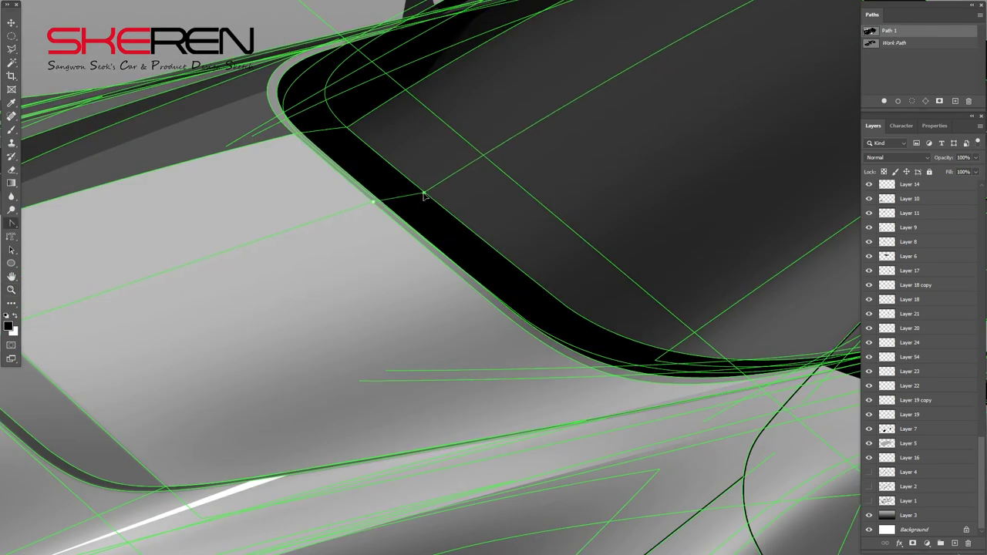
{"action": "left_click_drag", "start_coordinate": [374, 201], "coordinate": [607, 169]}
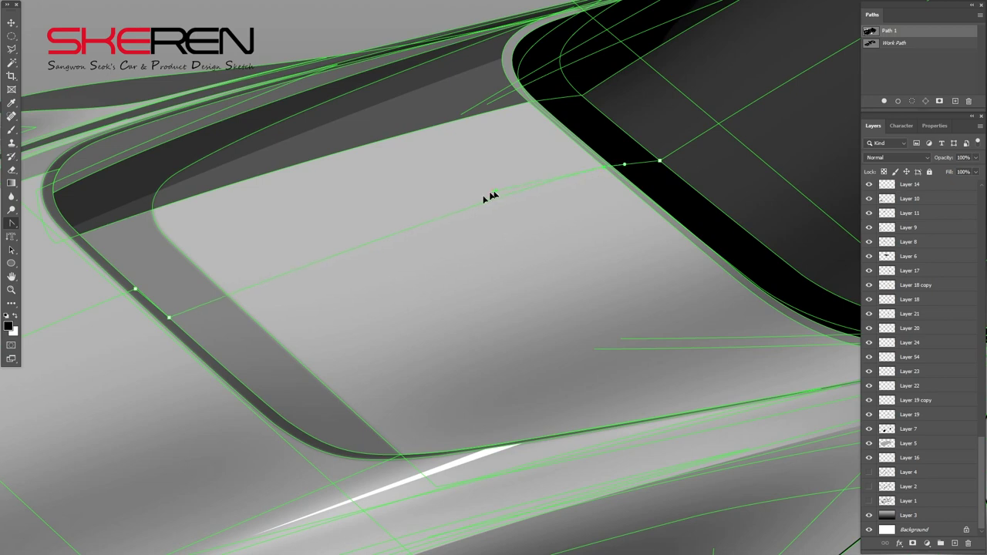
{"action": "left_click", "coordinate": [911, 101]}
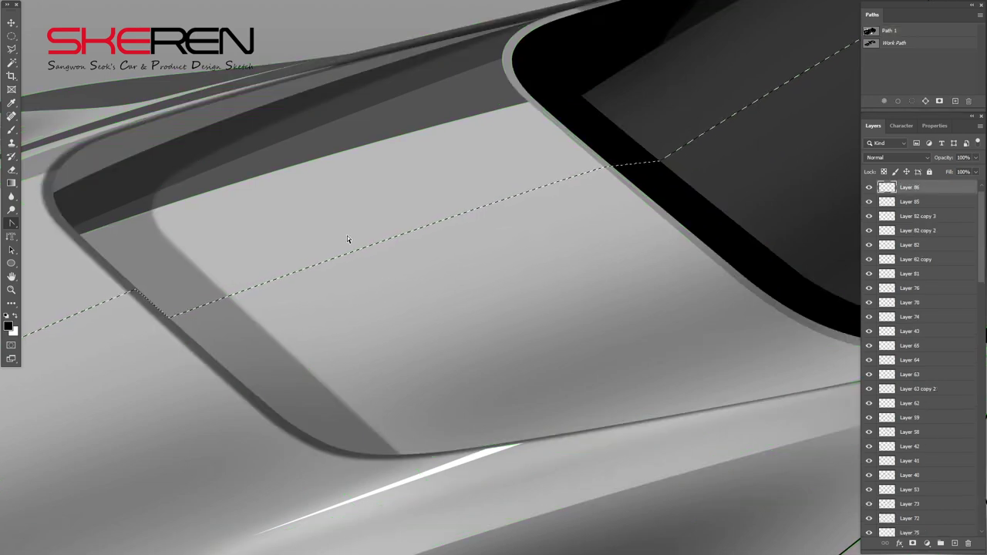
Step: Set the layer to Multiply and brush a grey shadow on the lower roof panel
{"action": "key", "text": "shift+alt+m"}
{"action": "left_click", "coordinate": [8, 326]}
{"action": "left_click", "coordinate": [804, 372]}
{"action": "key", "text": "b"}
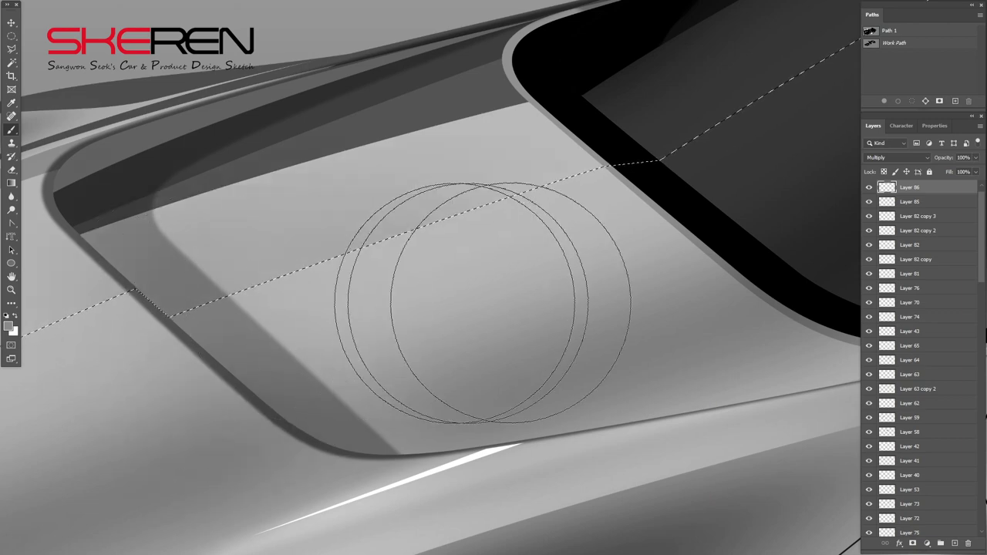
{"action": "left_click", "coordinate": [889, 30]}
Step: Reload Path 1 as a selection and trim the shadow edges with an enlarged eraser
{"action": "key", "text": "a"}
{"action": "key", "text": "ctrl+Return"}
{"action": "key", "text": "e"}
{"action": "key", "text": "bracketright"}
{"action": "key", "text": "bracketright"}
{"action": "key", "text": "bracketright"}
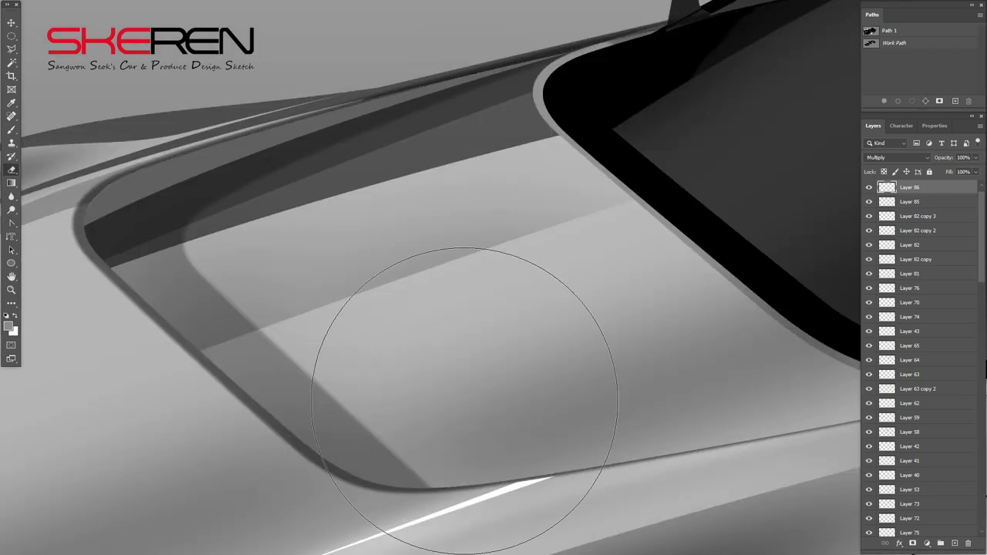
{"action": "right_click", "coordinate": [663, 301]}
{"action": "key", "text": "Escape"}
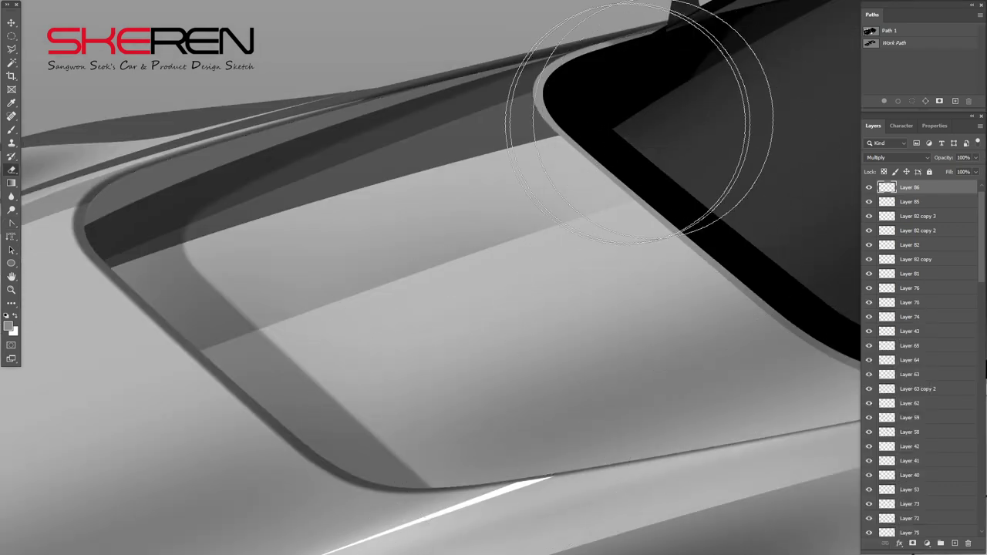
{"action": "key", "text": "Tab"}
{"action": "key", "text": "Tab"}
{"action": "scroll", "coordinate": [383, 451], "scroll_direction": "down", "scroll_amount": 5}
{"action": "key", "text": "z"}
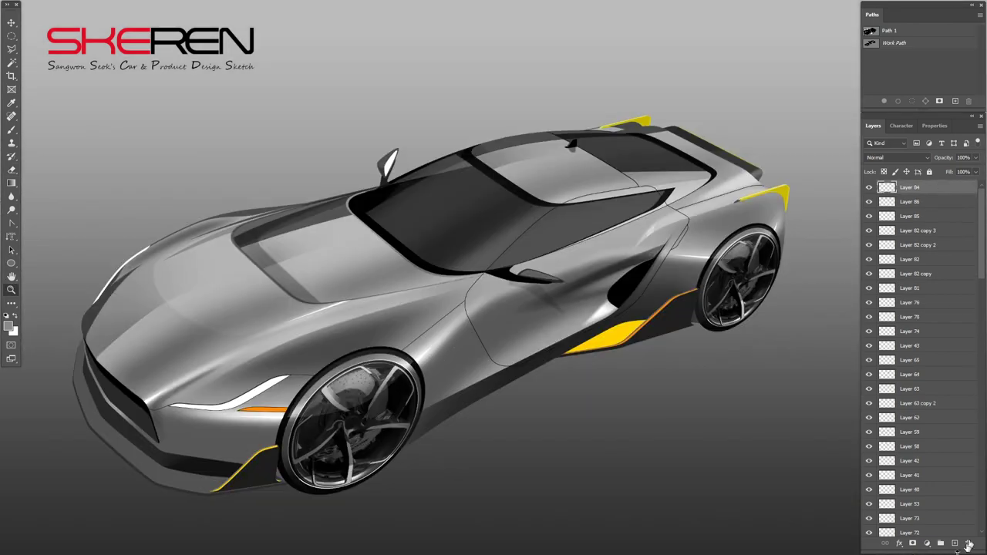
Step: Set the layer to Color Dodge and size a white brush
{"action": "left_click", "coordinate": [895, 157]}
{"action": "left_click", "coordinate": [879, 250]}
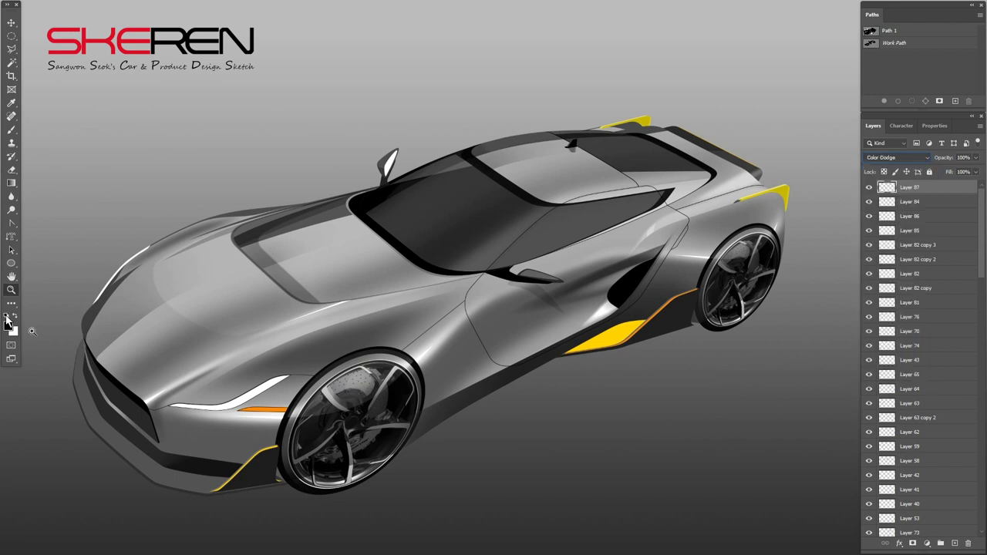
{"action": "key", "text": "b"}
{"action": "key", "text": "x"}
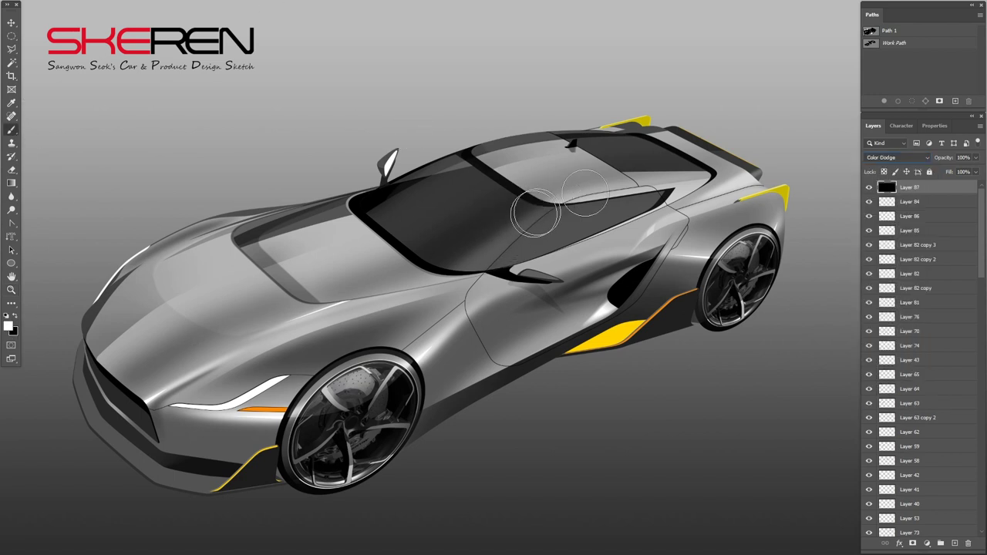
{"action": "key", "text": "bracketleft"}
{"action": "key", "text": "bracketleft"}
{"action": "key", "text": "bracketleft"}
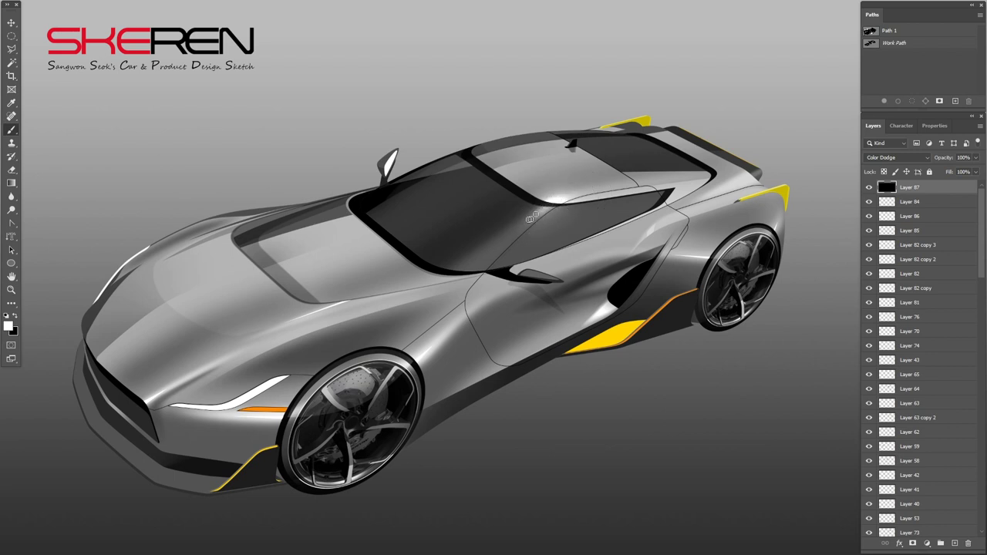
{"action": "key", "text": "bracketright"}
{"action": "key", "text": "bracketright"}
{"action": "key", "text": "bracketright"}
{"action": "key", "text": "bracketleft"}
{"action": "key", "text": "bracketleft"}
{"action": "key", "text": "bracketleft"}
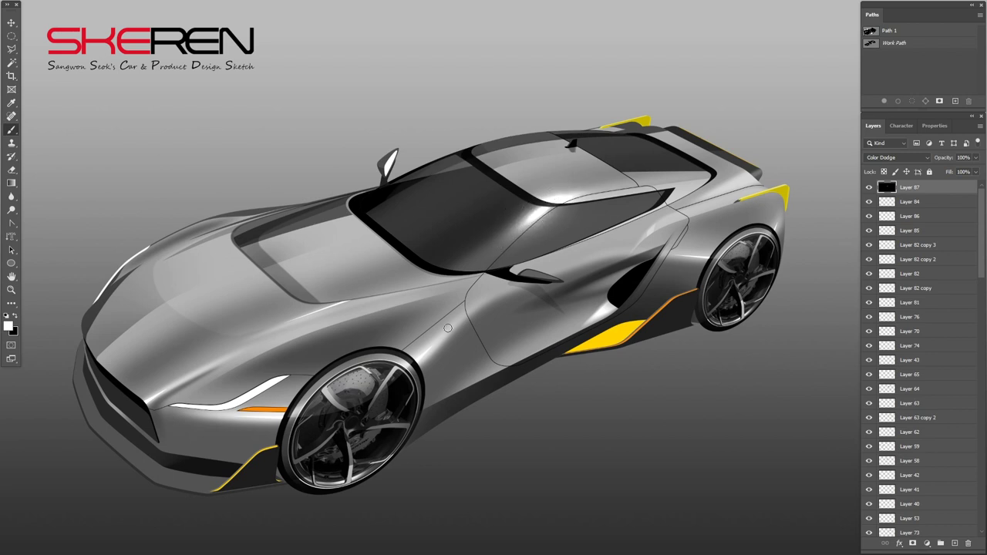
{"action": "key", "text": "bracketright"}
{"action": "key", "text": "bracketright"}
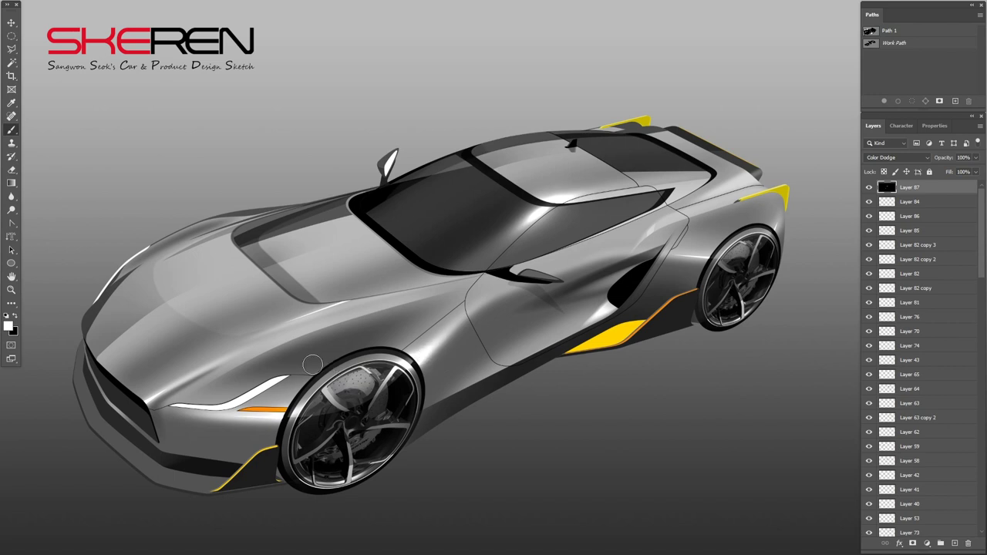
Step: Paint soft white glows on the rear wheel arch and the front fender by the orange marker light
{"action": "left_click_drag", "start_coordinate": [705, 261], "coordinate": [703, 255]}
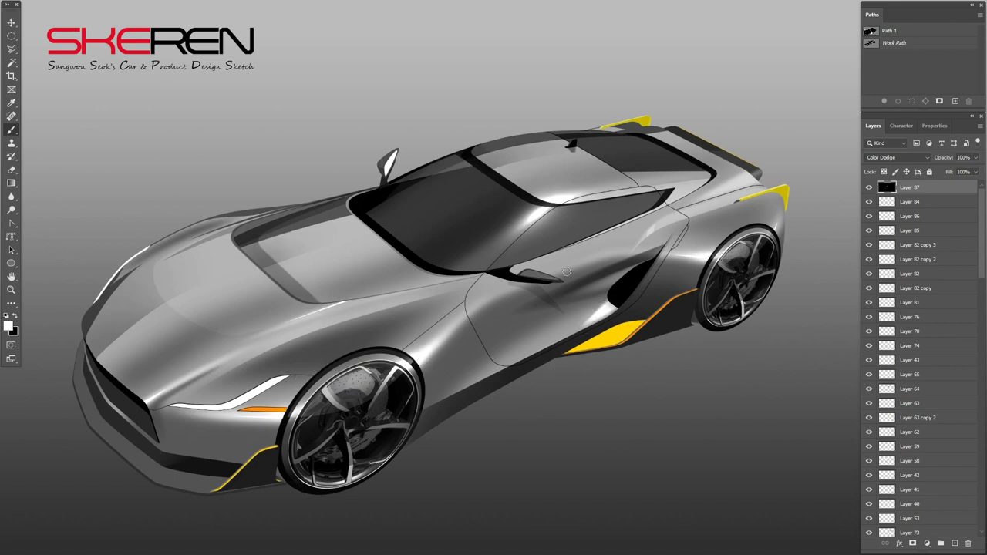
{"action": "key", "text": "x"}
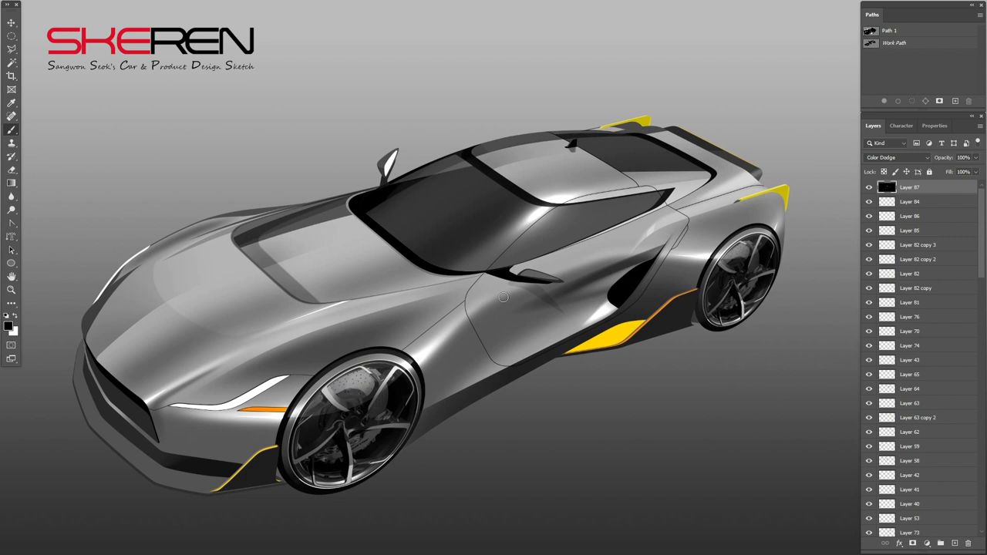
{"action": "key", "text": "x"}
{"action": "left_click_drag", "start_coordinate": [216, 408], "coordinate": [284, 417]}
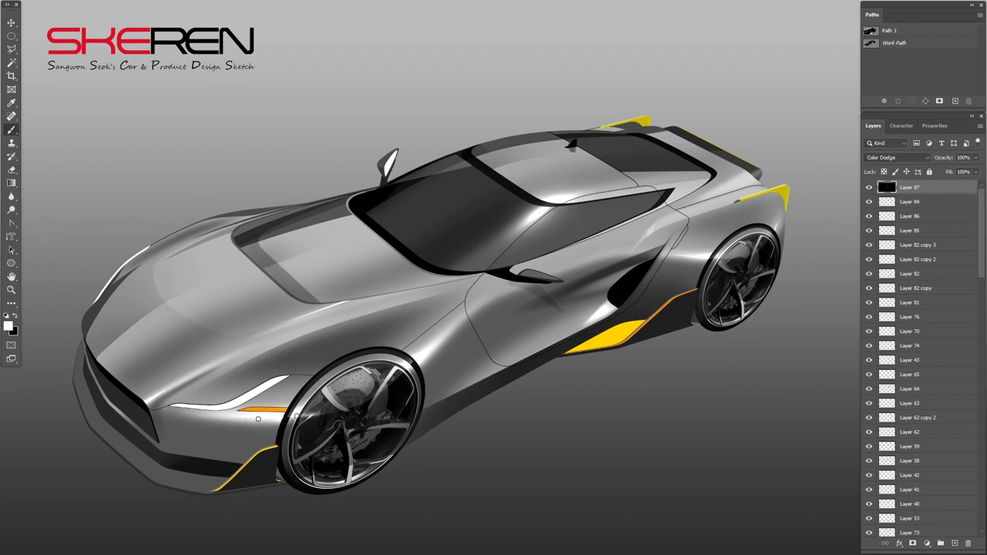
{"action": "key", "text": "bracketleft"}
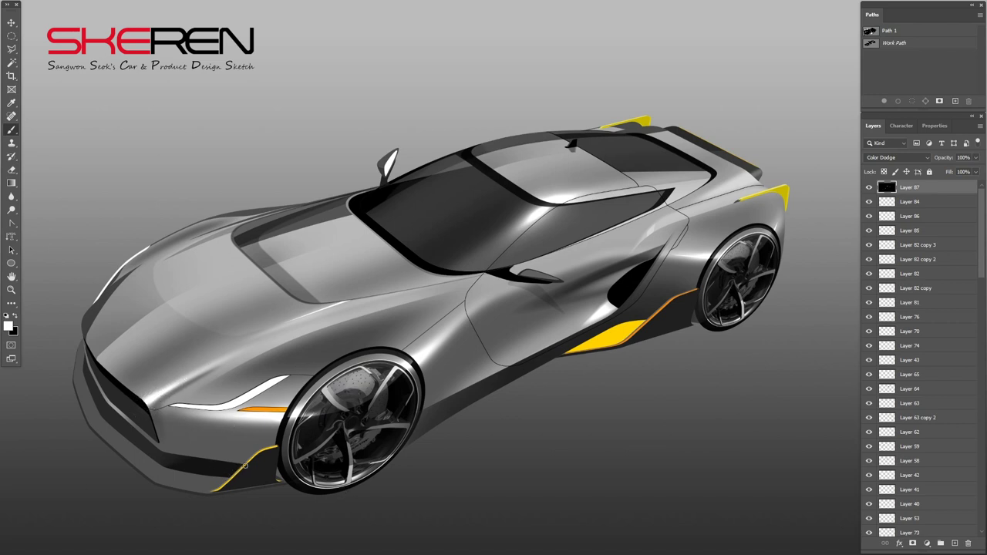
Step: Zoom in on the yellow side inlet
{"action": "key", "text": "z"}
{"action": "left_click_drag", "start_coordinate": [423, 388], "coordinate": [539, 385]}
{"action": "right_click", "coordinate": [12, 224]}
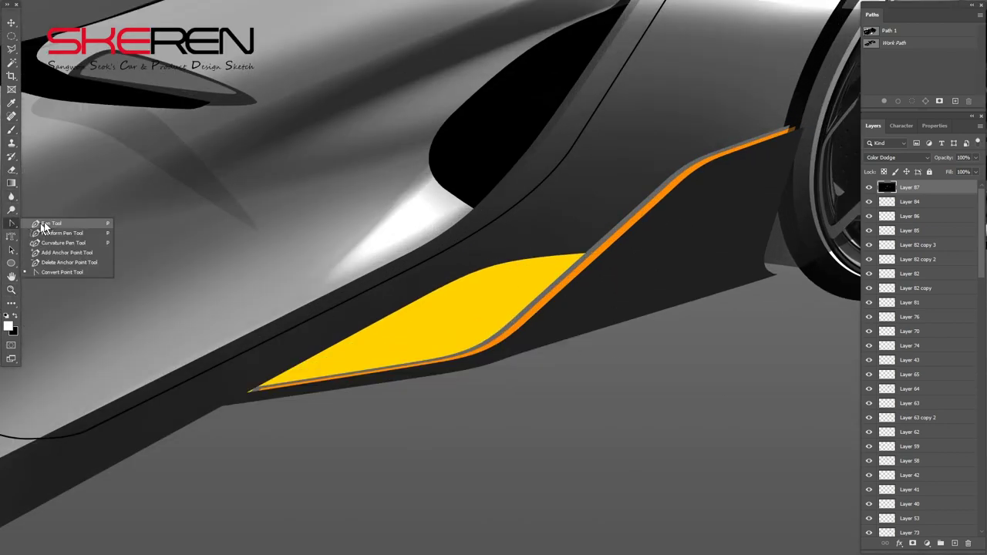
Step: Draw a closed pen path over the top of the yellow side inlet
{"action": "left_click", "coordinate": [46, 221]}
{"action": "left_click", "coordinate": [264, 396]}
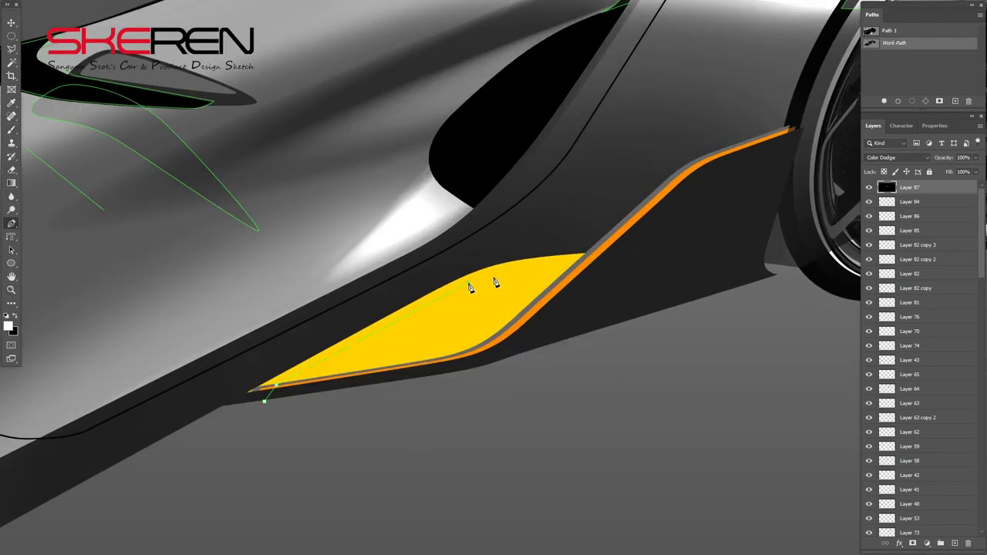
{"action": "left_click", "coordinate": [600, 244]}
{"action": "left_click", "coordinate": [478, 251]}
{"action": "left_click", "coordinate": [202, 412]}
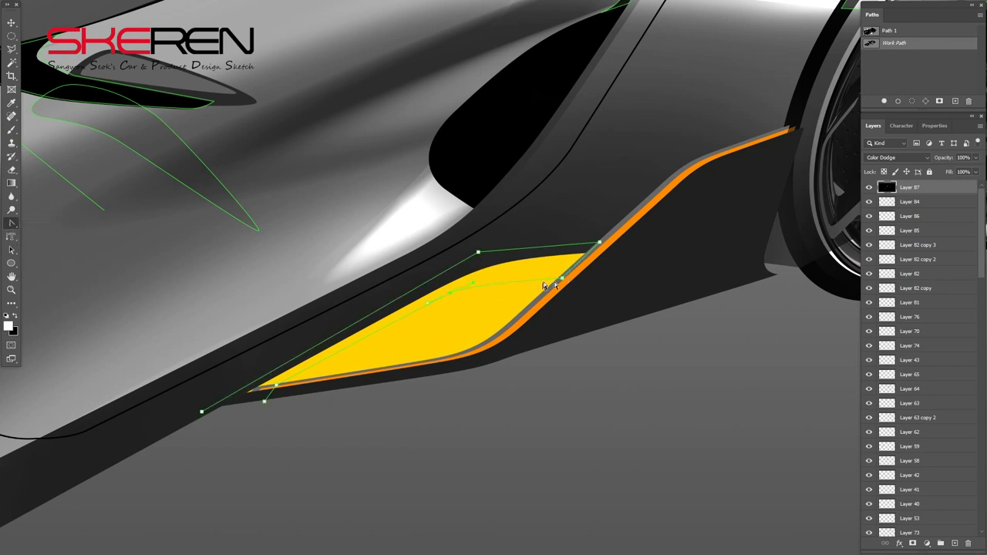
{"action": "left_click_drag", "start_coordinate": [598, 279], "coordinate": [573, 269]}
Step: Fill the inlet selection with yellow on new Multiply Layer 88
{"action": "key", "text": "Tab"}
{"action": "key", "text": "Tab"}
{"action": "key", "text": "ctrl+Return"}
{"action": "left_click", "coordinate": [809, 373]}
{"action": "left_click", "coordinate": [953, 544]}
{"action": "key", "text": "alt+BackSpace"}
{"action": "key", "text": "shift+alt+m"}
Step: Hide the work path, load Path 1 as a selection, then deselect
{"action": "left_click_drag", "start_coordinate": [982, 223], "coordinate": [983, 474]}
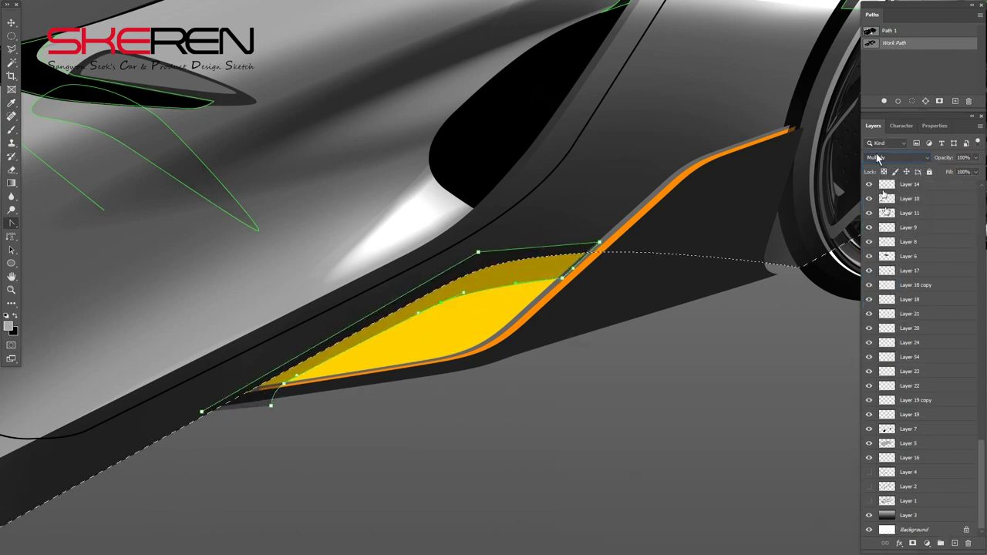
{"action": "left_click", "coordinate": [879, 85]}
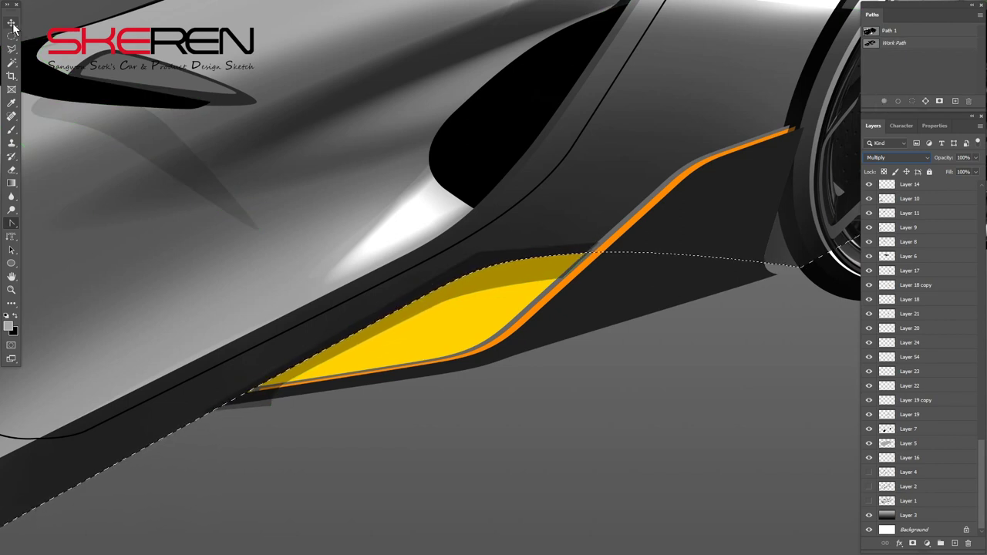
{"action": "scroll", "coordinate": [912, 249], "scroll_direction": "up", "scroll_amount": 15}
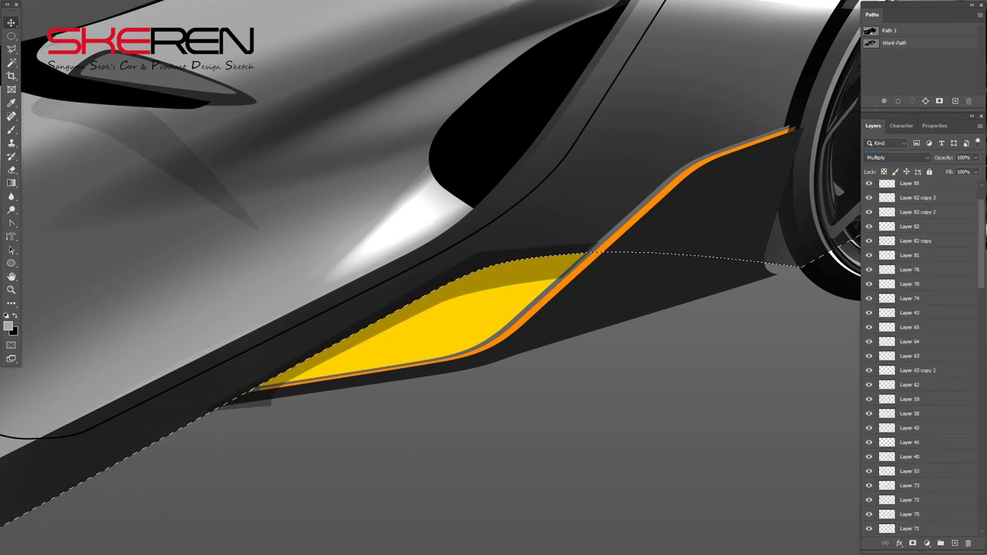
{"action": "left_click", "coordinate": [889, 30]}
{"action": "left_click", "coordinate": [912, 101]}
{"action": "key", "text": "e"}
{"action": "key", "text": "ctrl+d"}
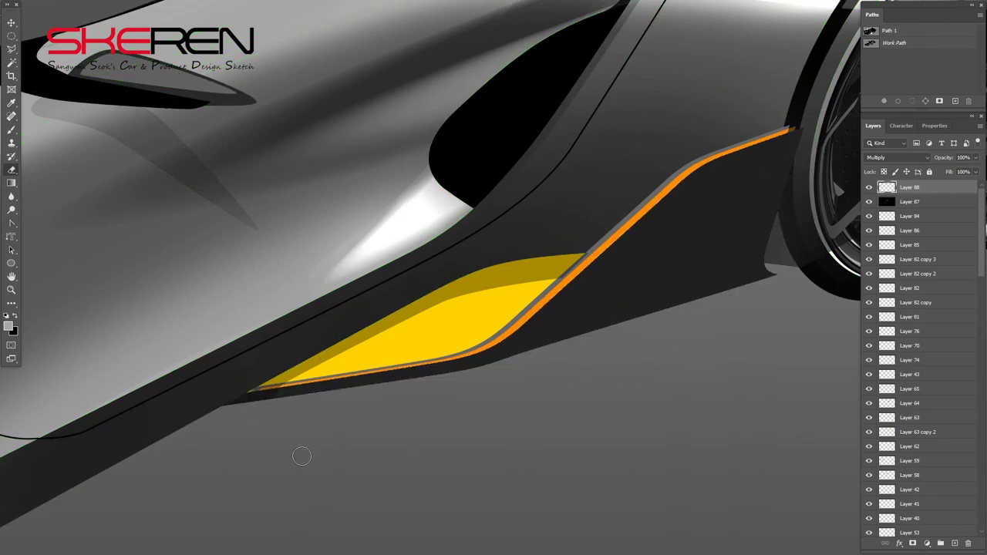
Step: Lock Layer 87 and return to the inlet shading layer with nothing selected
{"action": "left_click", "coordinate": [910, 201]}
{"action": "left_click", "coordinate": [630, 229], "text": "ctrl"}
{"action": "key", "text": "ctrl+shift+d"}
{"action": "key", "text": "e"}
{"action": "key", "text": "alt+period"}
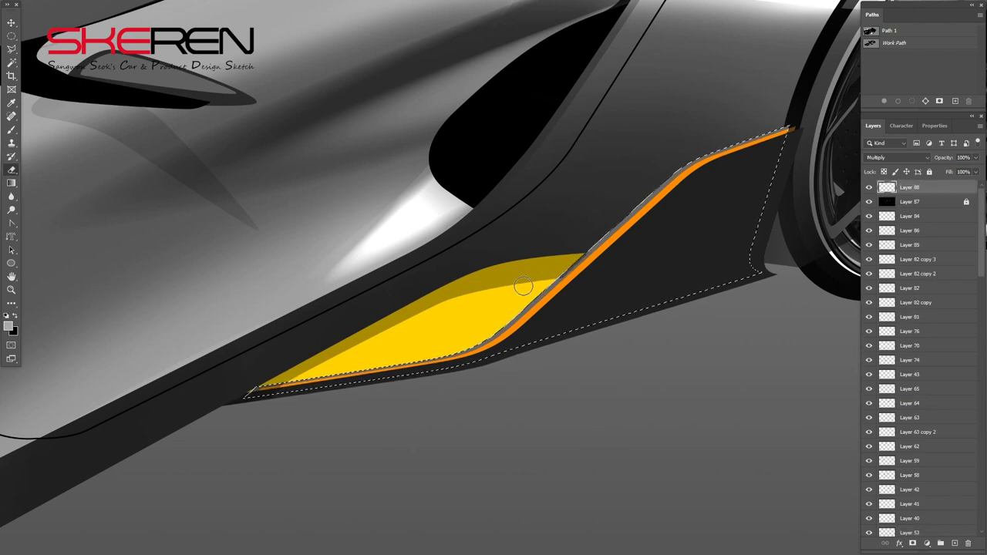
{"action": "key", "text": "ctrl+d"}
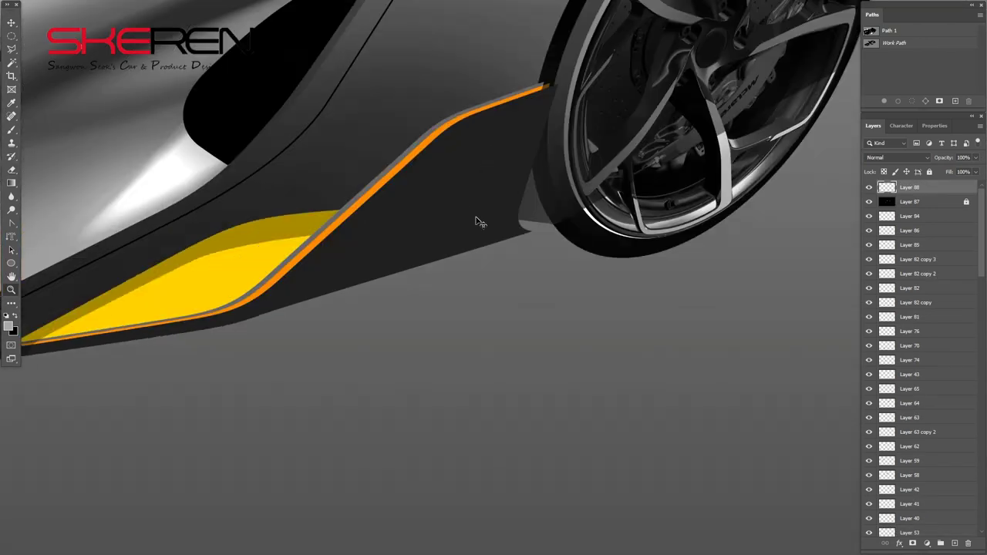
Step: Paint a dark shadow along the rear side skirt on a new layer
{"action": "key", "text": "alt+comma"}
{"action": "key", "text": "ctrl+shift+d"}
{"action": "key", "text": "b"}
{"action": "left_click", "coordinate": [9, 325]}
{"action": "left_click", "coordinate": [808, 375]}
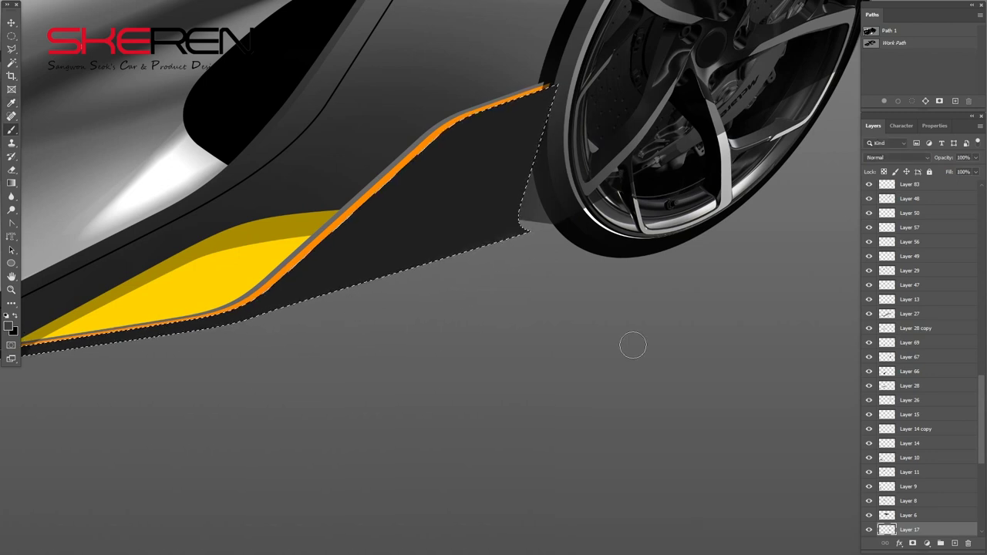
{"action": "key", "text": "ctrl+shift+alt+n"}
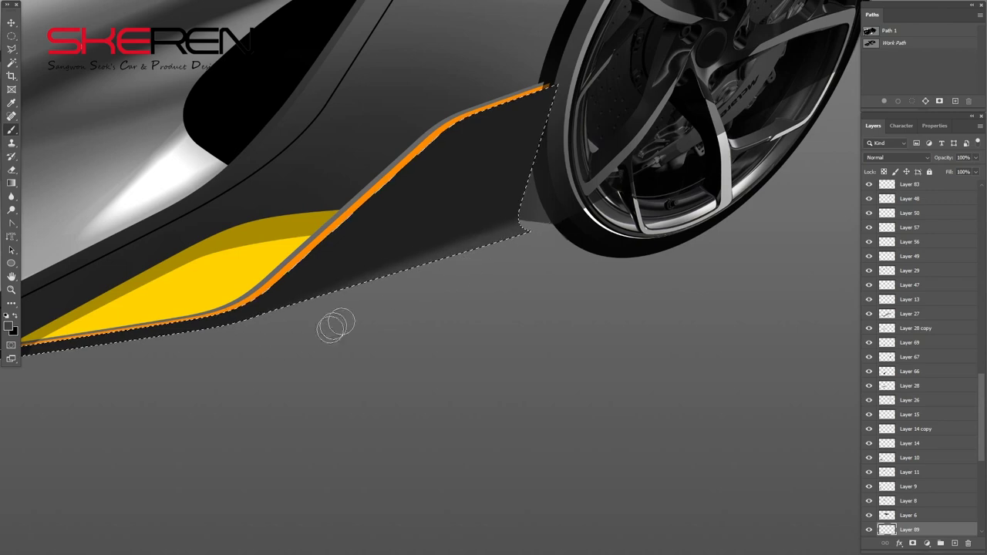
{"action": "key", "text": "ctrl+d"}
Step: Darken the skirt shadow with Levels and zoom out to the whole car
{"action": "key", "text": "ctrl+l"}
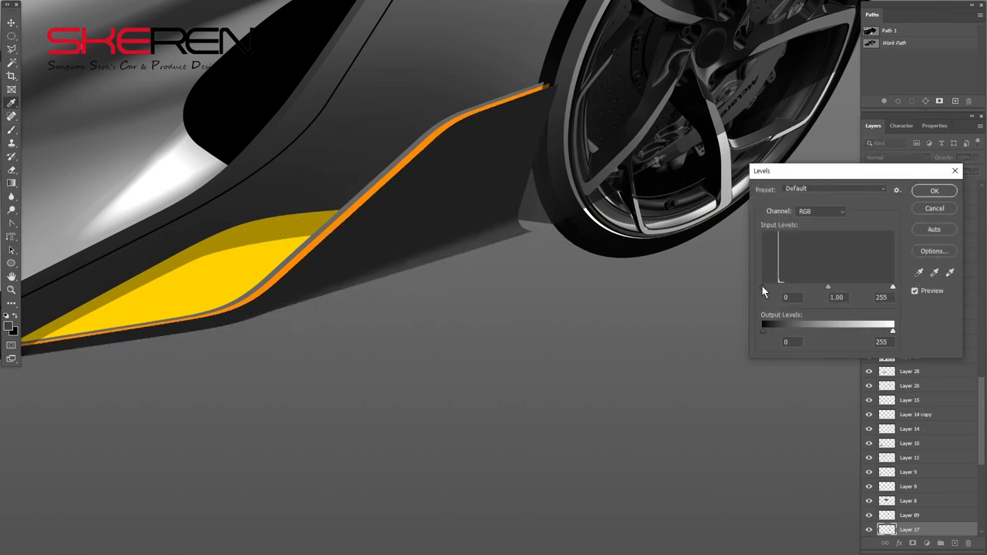
{"action": "left_click_drag", "start_coordinate": [766, 297], "coordinate": [803, 294]}
{"action": "left_click", "coordinate": [934, 191]}
{"action": "key", "text": "z"}
{"action": "left_click", "coordinate": [410, 318], "text": "alt"}
Step: Lasso a shadow area under the front skirt flap and fill it dark grey on a new layer
{"action": "left_click_drag", "start_coordinate": [491, 317], "coordinate": [529, 315]}
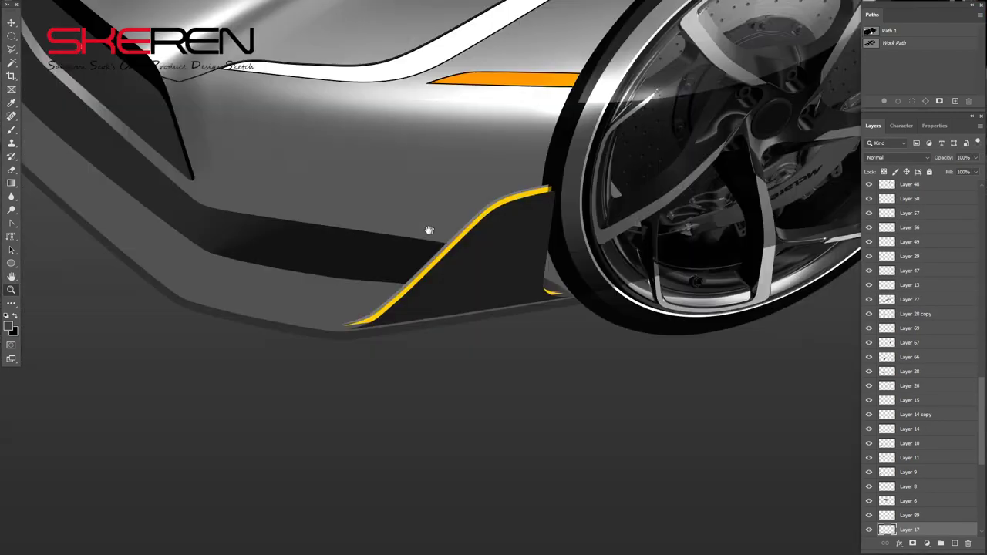
{"action": "left_click", "coordinate": [529, 316], "text": "ctrl"}
{"action": "key", "text": "l"}
{"action": "left_click", "coordinate": [655, 337]}
{"action": "left_click", "coordinate": [374, 384]}
{"action": "left_click", "coordinate": [755, 370]}
{"action": "left_click", "coordinate": [756, 337]}
{"action": "key", "text": "alt+BackSpace"}
Step: Soften the flap shadow with Gaussian Blur and clear the selection
{"action": "key", "text": "alt+t"}
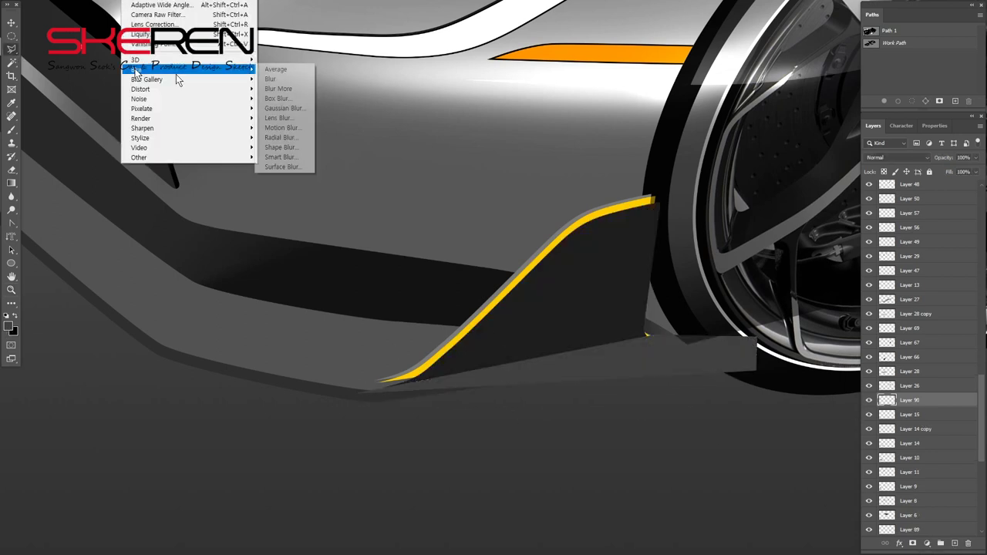
{"action": "mouse_move", "coordinate": [146, 68]}
{"action": "left_click", "coordinate": [285, 108]}
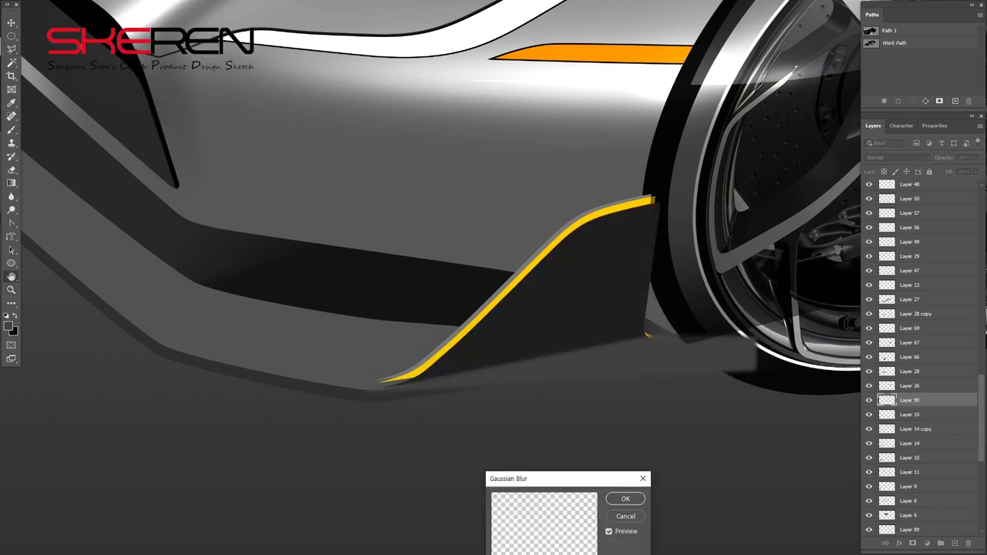
{"action": "left_click", "coordinate": [629, 498]}
{"action": "left_click", "coordinate": [887, 400], "text": "ctrl"}
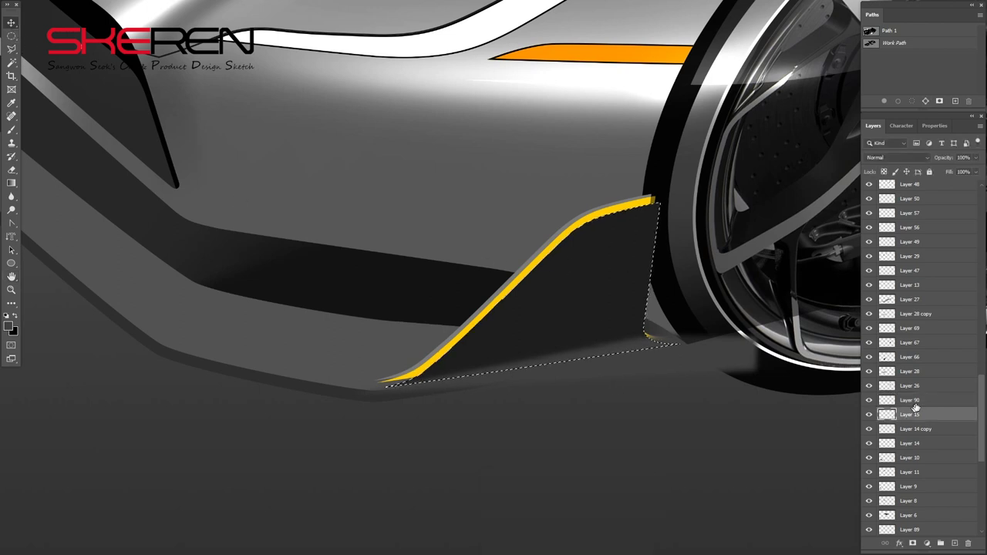
{"action": "key", "text": "ctrl+d"}
Step: Darken the lower bumper on Layer 9 with Levels black point 24
{"action": "left_click", "coordinate": [154, 271], "text": "ctrl"}
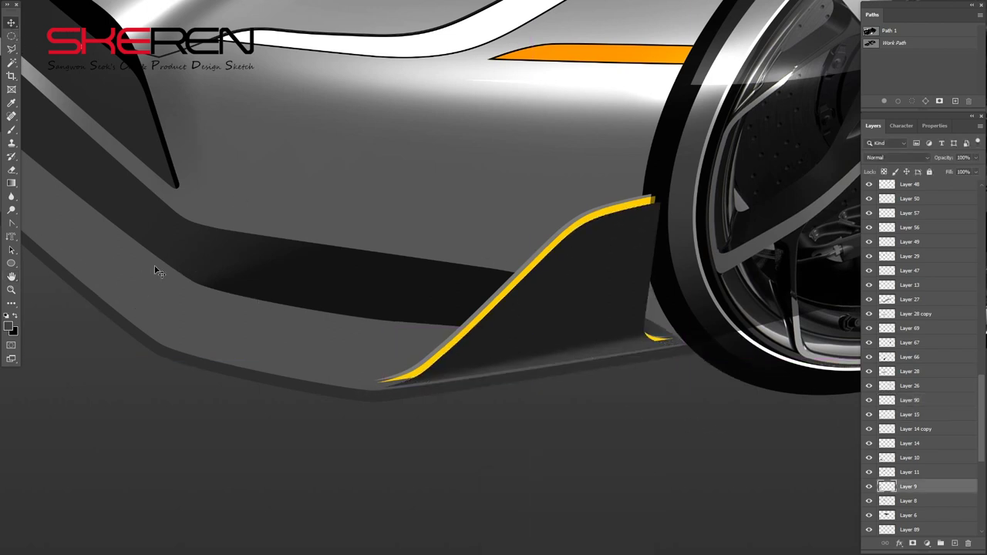
{"action": "key", "text": "ctrl+l"}
{"action": "left_click_drag", "start_coordinate": [762, 288], "coordinate": [775, 288]}
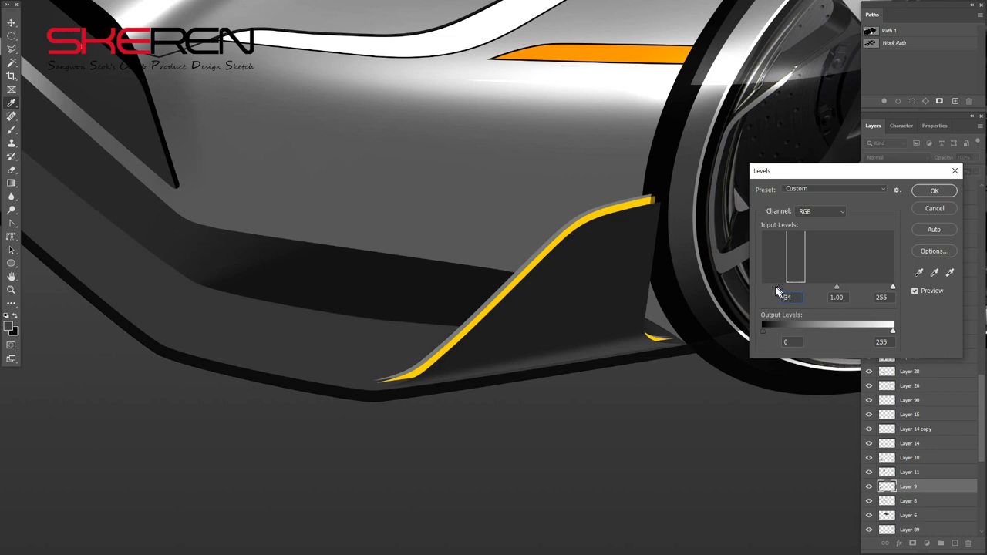
{"action": "key", "text": "Return"}
{"action": "key", "text": "z"}
{"action": "left_click", "coordinate": [320, 316], "text": "alt"}
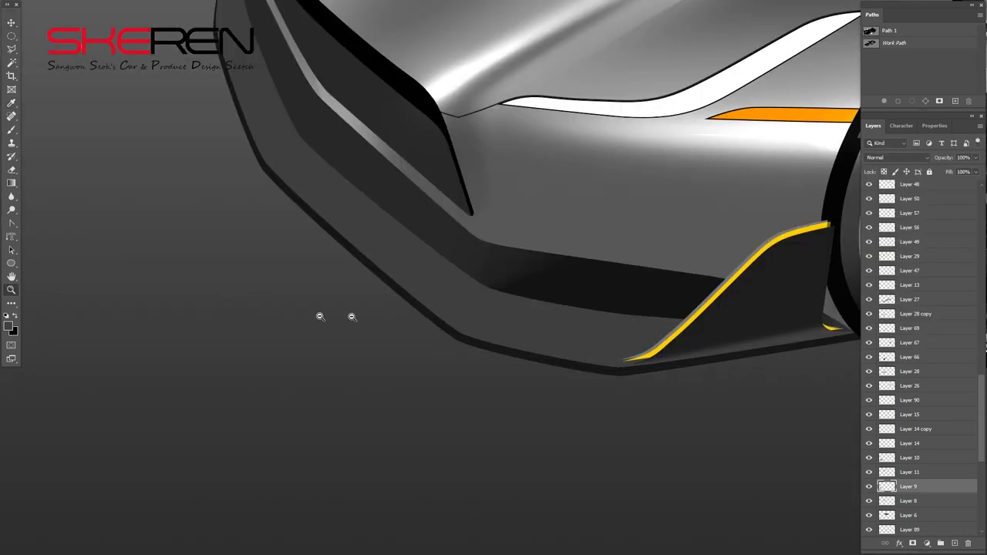
Step: Outline the lower front bumper reflection area with the Polygonal Lasso
{"action": "left_click", "coordinate": [870, 487]}
{"action": "left_click", "coordinate": [870, 486]}
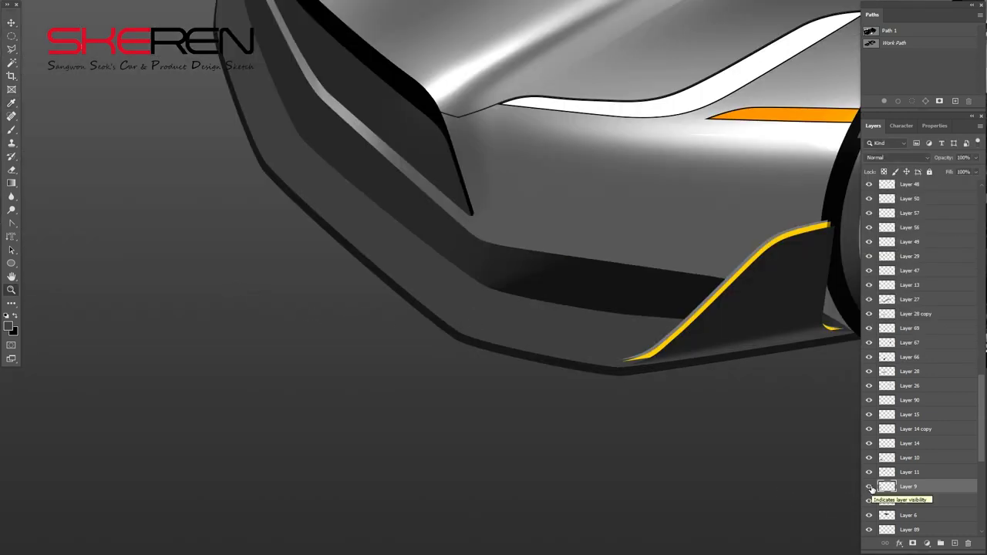
{"action": "left_click", "coordinate": [222, 233], "text": "alt"}
{"action": "key", "text": "l"}
{"action": "left_click", "coordinate": [175, 276]}
{"action": "left_click", "coordinate": [213, 255]}
{"action": "left_click", "coordinate": [331, 347]}
Step: Fill the bumper selection with white on new Layer 91 set to Overlay blending
{"action": "left_click", "coordinate": [312, 390]}
{"action": "double_click", "coordinate": [243, 383]}
{"action": "key", "text": "Escape"}
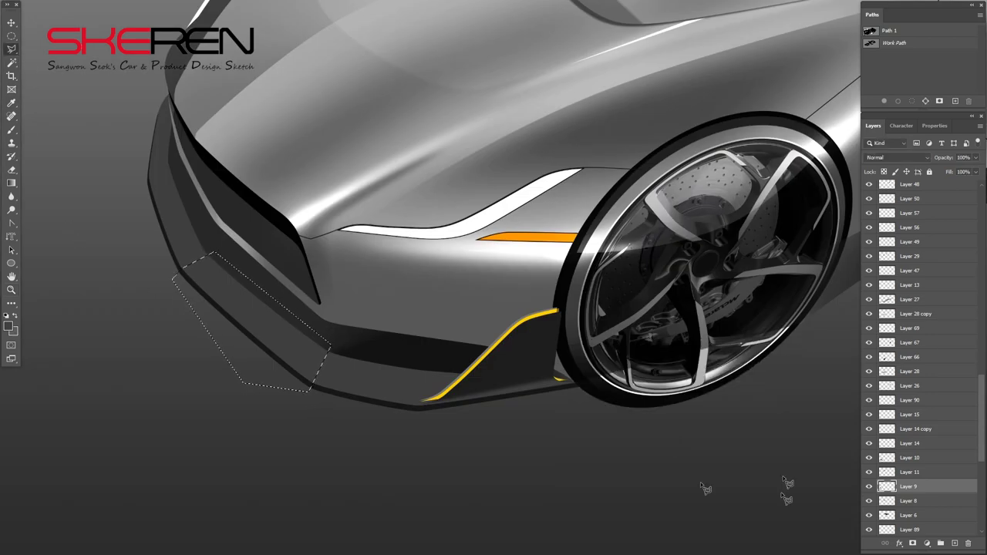
{"action": "left_click", "coordinate": [895, 157]}
{"action": "key", "text": "Escape"}
{"action": "left_click", "coordinate": [954, 543]}
{"action": "key", "text": "d"}
{"action": "key", "text": "ctrl+BackSpace"}
{"action": "left_click", "coordinate": [894, 157]}
{"action": "left_click", "coordinate": [876, 285]}
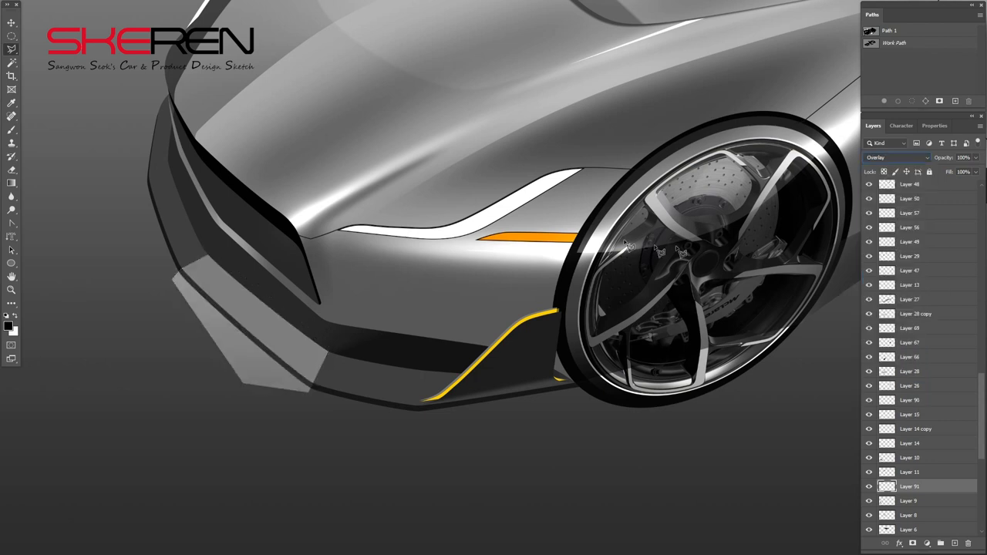
Step: Apply a short Motion Blur to the bumper reflection
{"action": "key", "text": "alt+t"}
{"action": "left_click", "coordinate": [355, 173]}
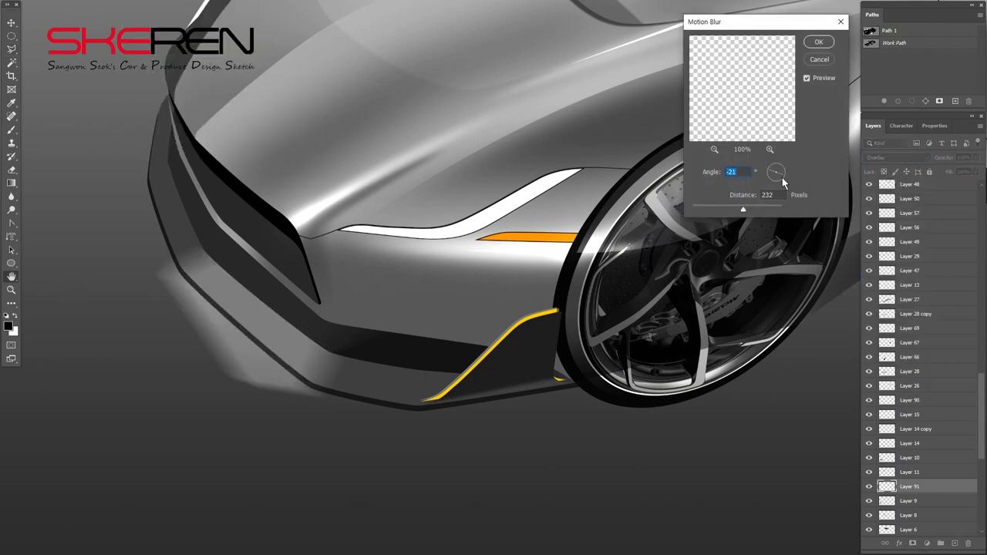
{"action": "left_click_drag", "start_coordinate": [743, 209], "coordinate": [715, 209]}
{"action": "left_click", "coordinate": [819, 41]}
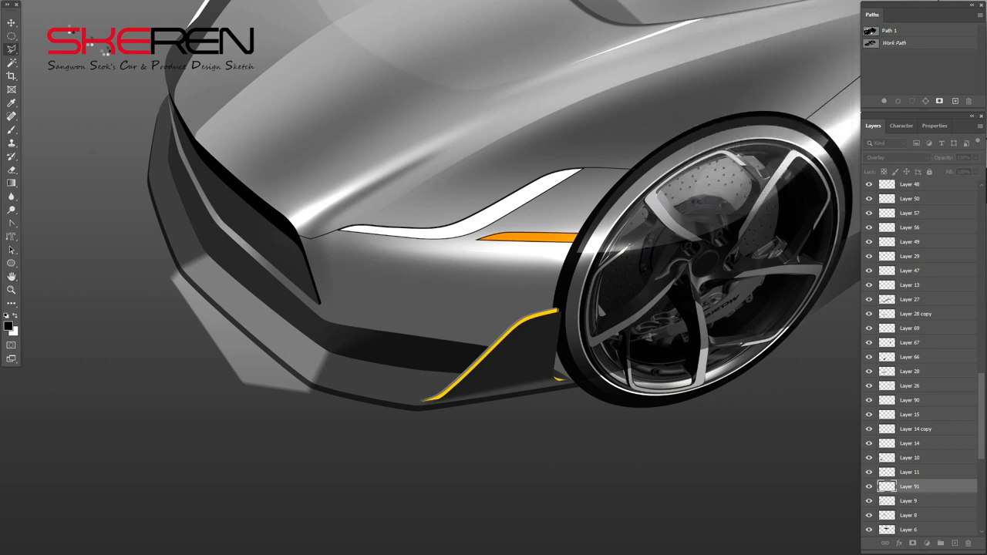
Step: Lower the bumper reflection layer's opacity to about 53%
{"action": "left_click", "coordinate": [888, 502], "text": "ctrl"}
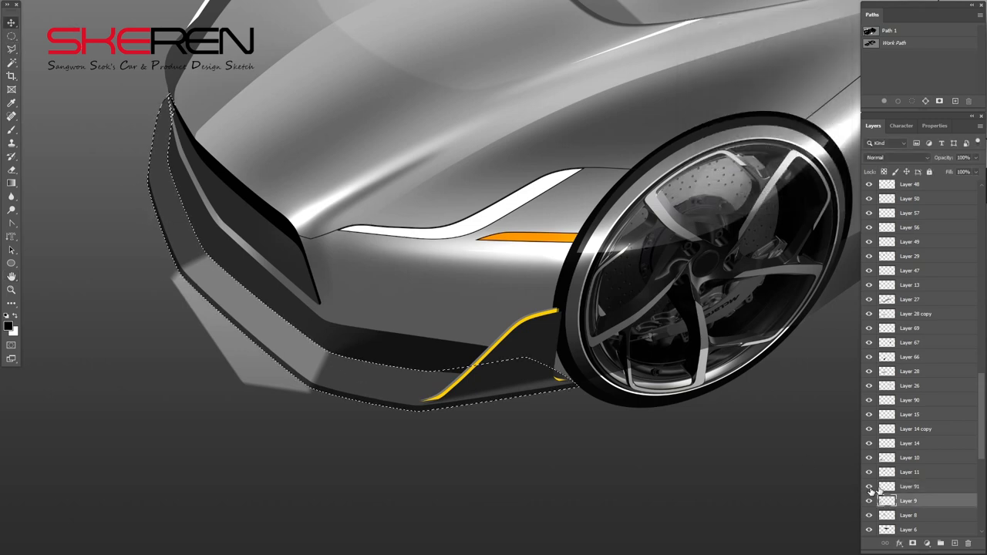
{"action": "left_click", "coordinate": [323, 340], "text": "alt"}
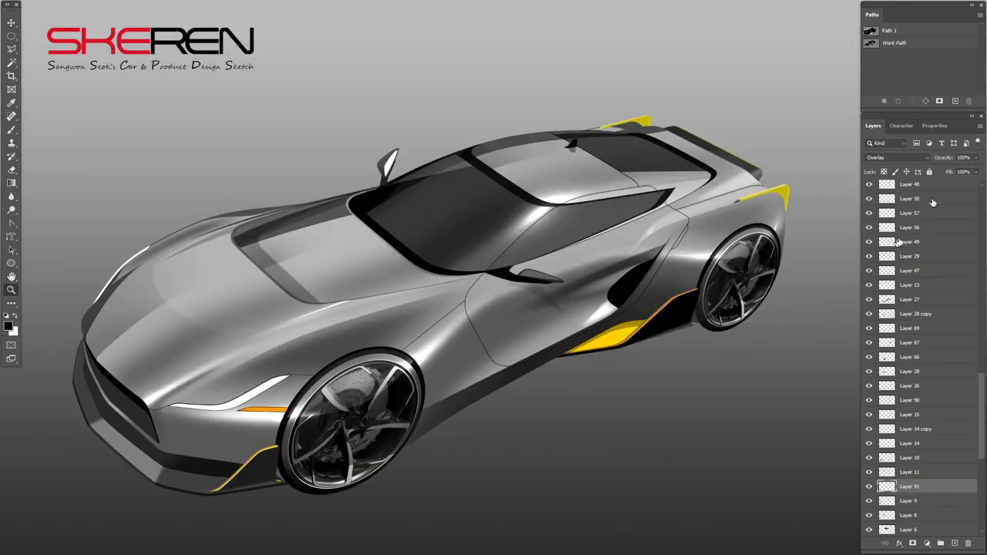
{"action": "left_click_drag", "start_coordinate": [976, 158], "coordinate": [961, 173]}
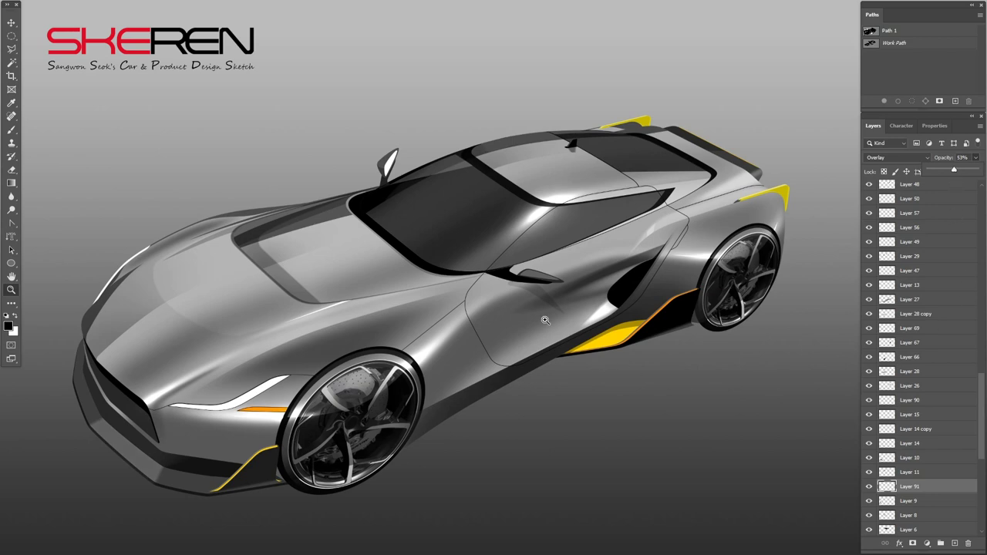
{"action": "left_click", "coordinate": [750, 282]}
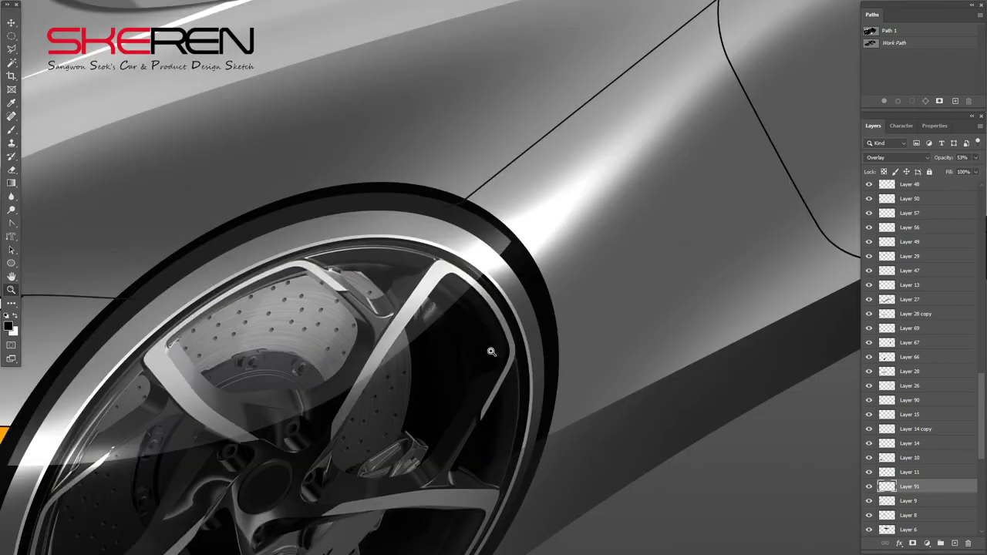
Step: Outline a spoke highlight on the front wheel and fill it with white
{"action": "key", "text": "l"}
{"action": "left_click", "coordinate": [323, 344]}
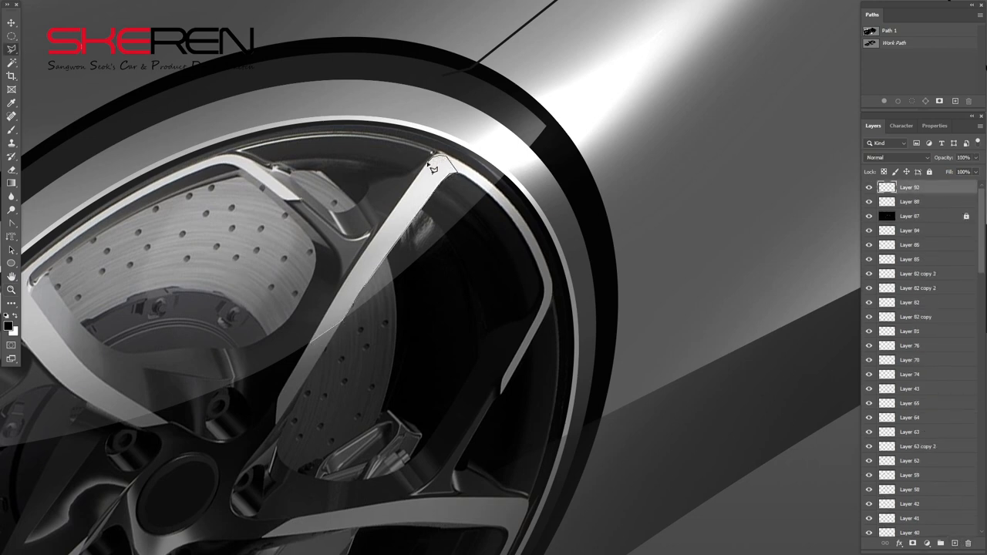
{"action": "left_click", "coordinate": [318, 340]}
{"action": "key", "text": "ctrl+BackSpace"}
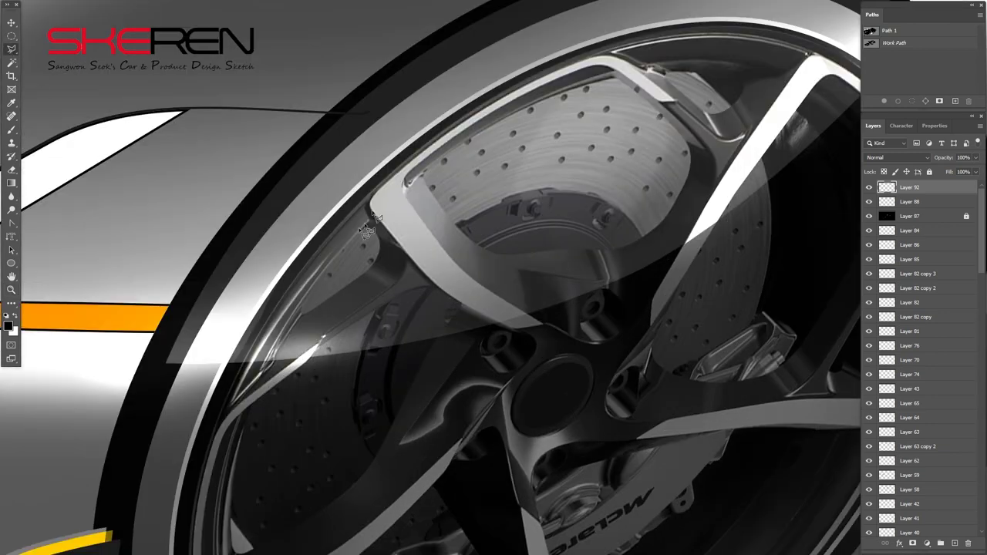
Step: Outline the front rim reflection, then zoom out to check the whole car
{"action": "left_click", "coordinate": [370, 203]}
{"action": "left_click", "coordinate": [404, 185]}
{"action": "left_click", "coordinate": [372, 202]}
{"action": "key", "text": "z"}
{"action": "left_click", "coordinate": [374, 298], "text": "alt"}
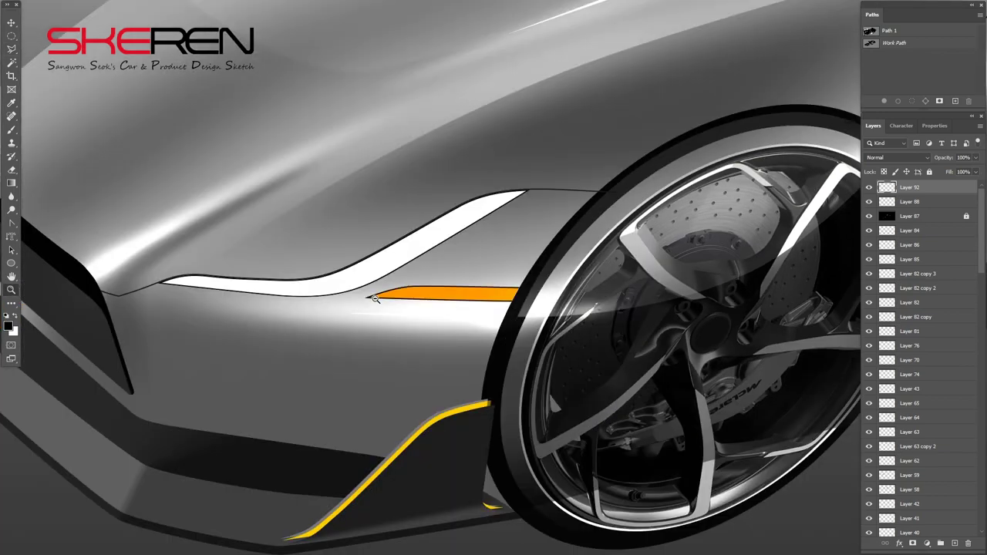
{"action": "left_click", "coordinate": [381, 292], "text": "alt"}
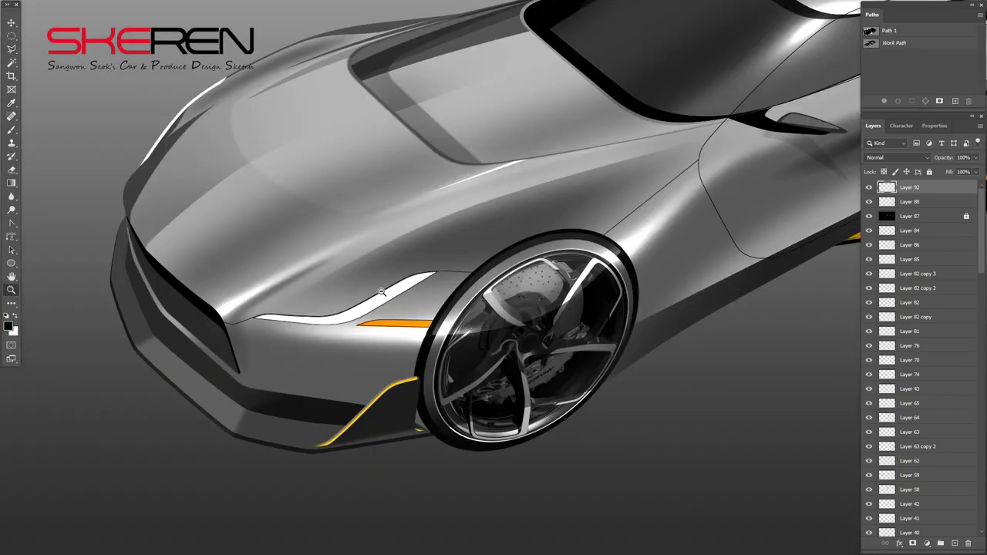